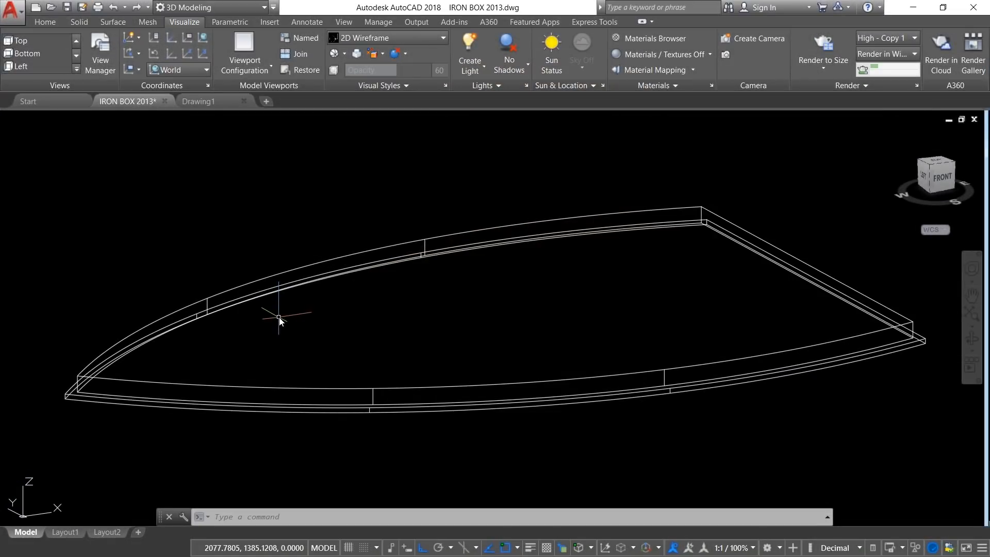
Step: Erase the taller, inset outline solid above the thin base plate of the iron box model
scroll(80, 405, "up", 2)
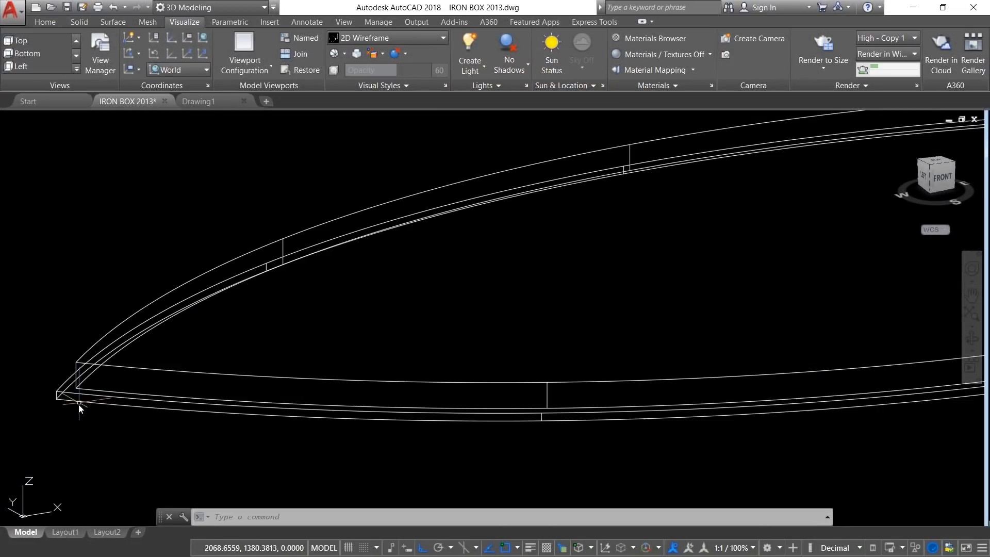
scroll(107, 389, "down", 2)
type("e")
key("Return")
left_click(304, 279)
key("Return")
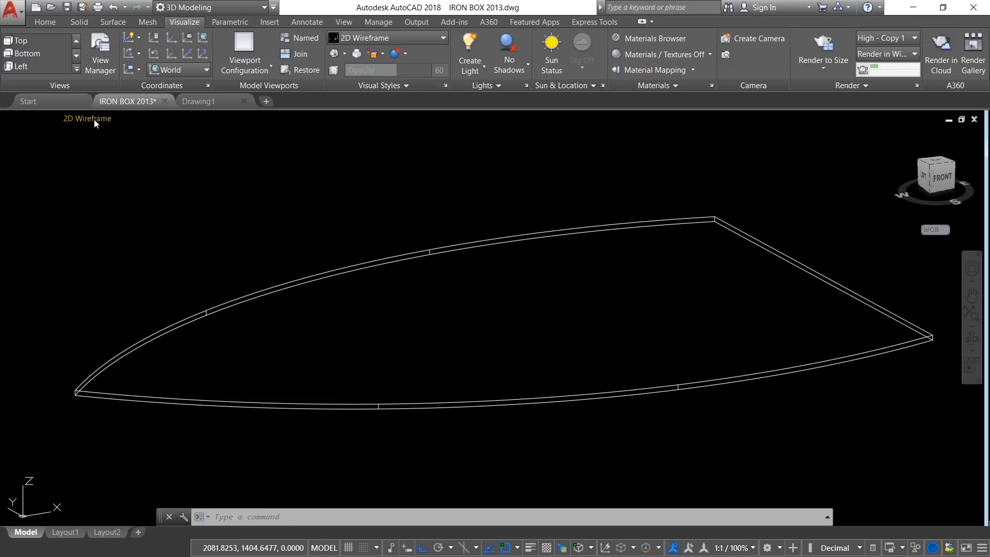
Step: Display the remaining base plate in the Top view to examine its outline
left_click(93, 119)
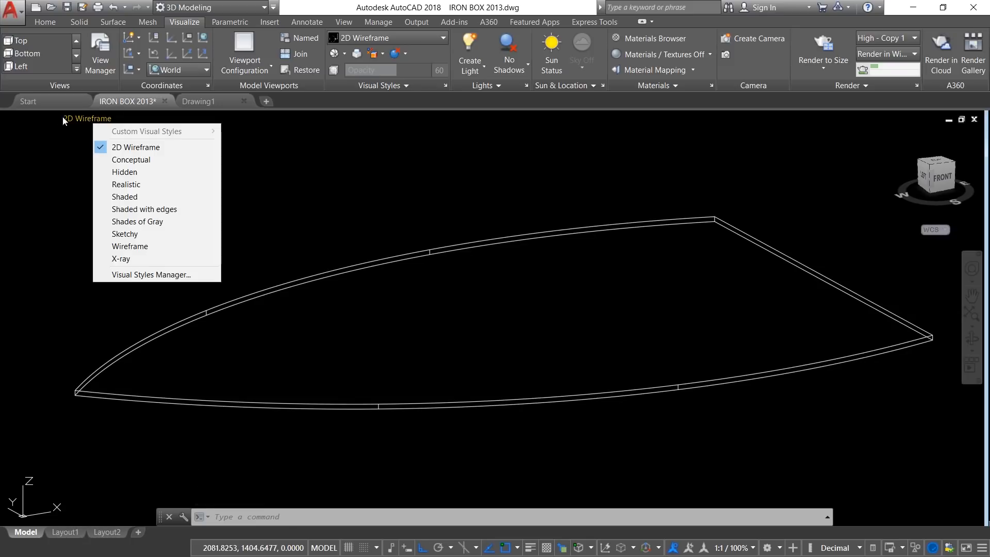
left_click(41, 119)
left_click(77, 145)
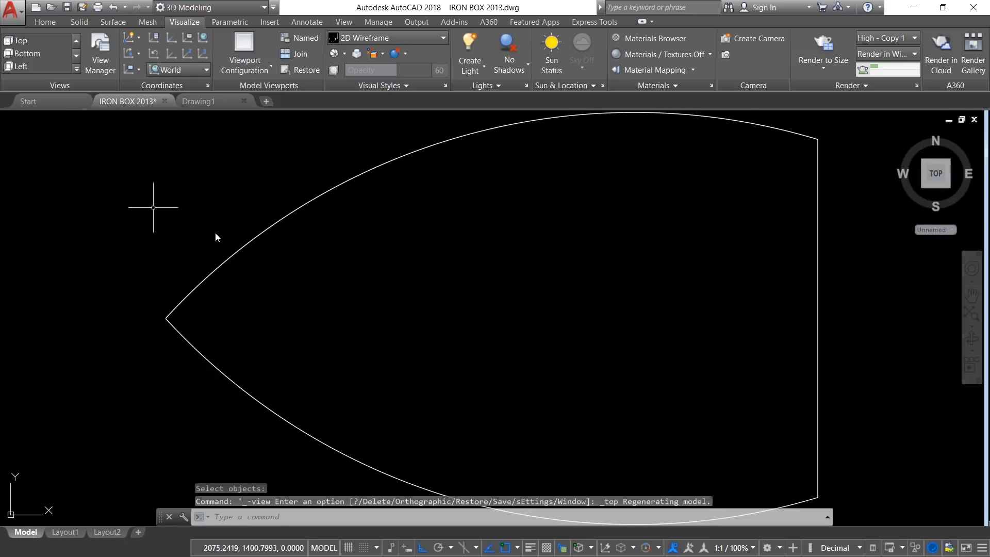
scroll(215, 237, "down", 2)
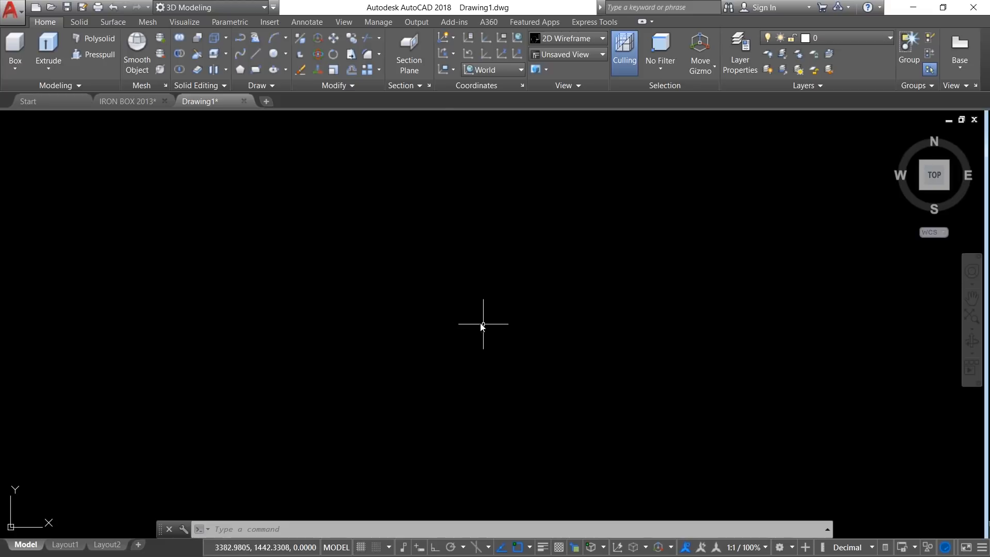
Step: In Drawing1, choose the 3D Modeling workspace and set the insertion scale units to Centimeters
left_click(195, 7)
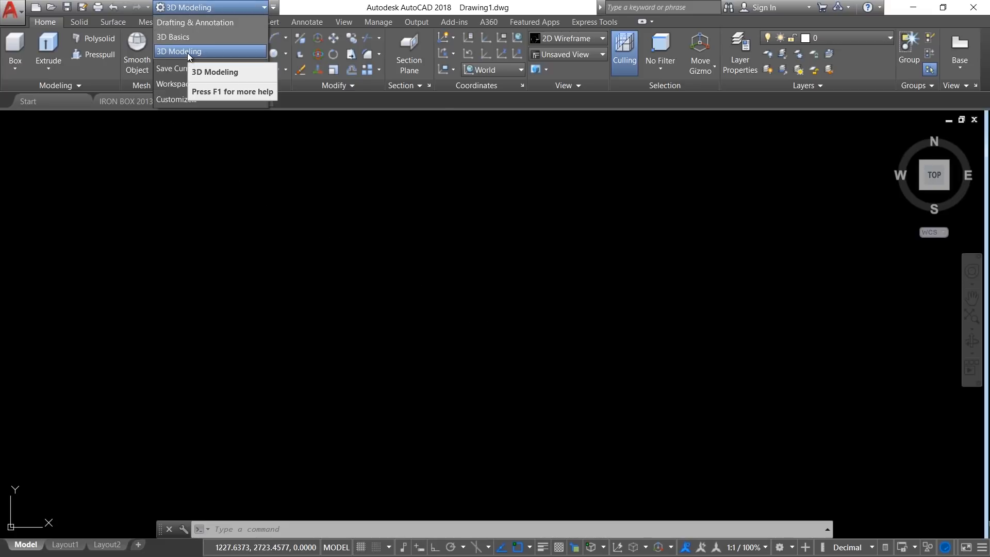
left_click(187, 51)
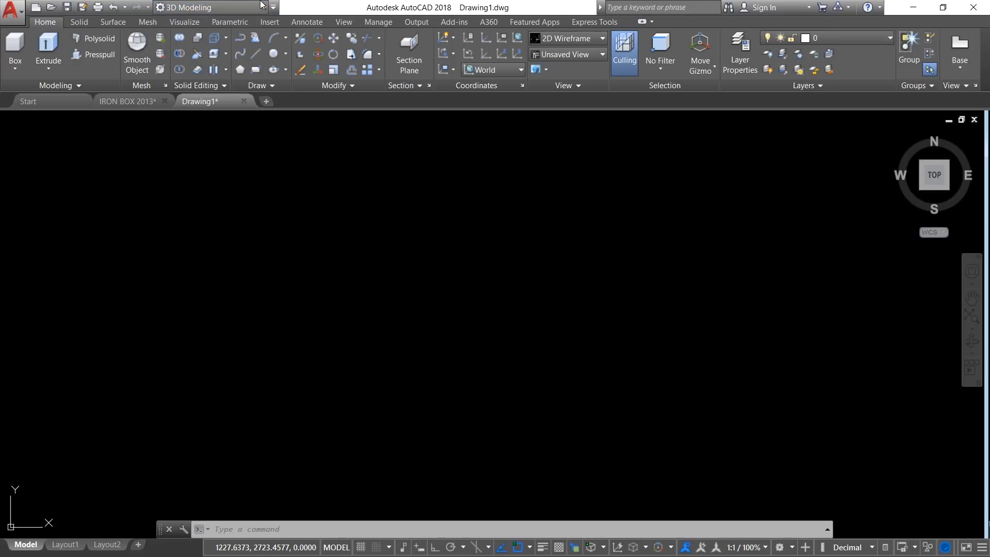
left_click(10, 9)
mouse_move(51, 315)
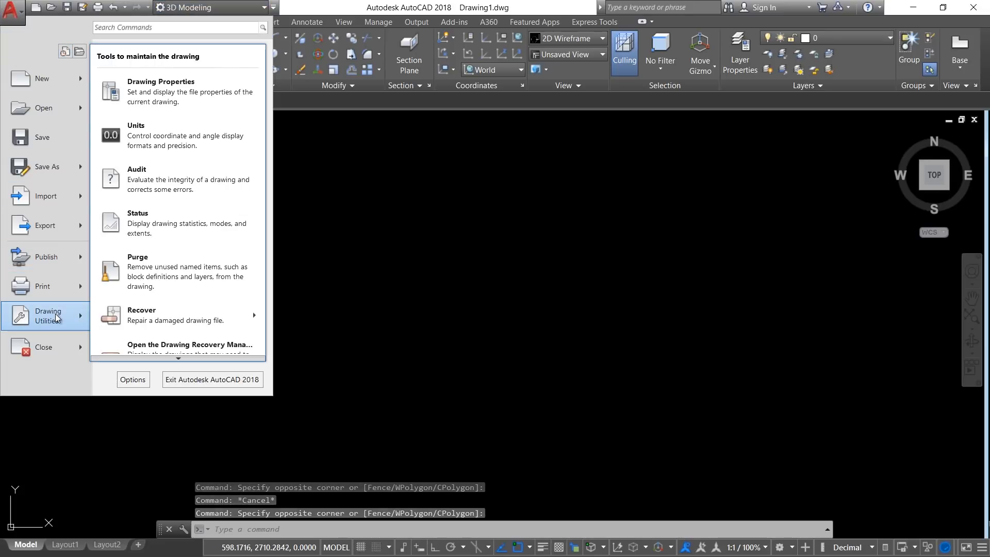
left_click(192, 137)
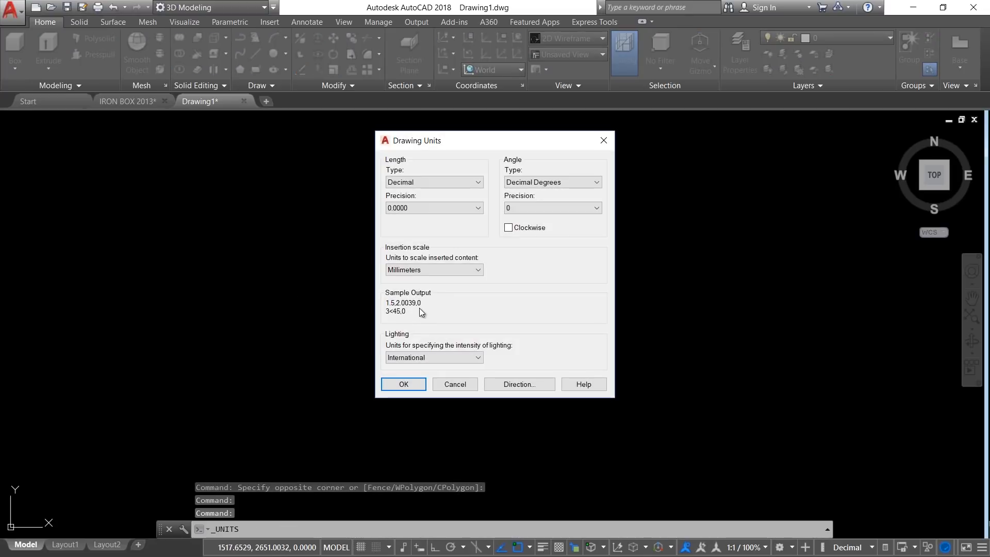
left_click(432, 268)
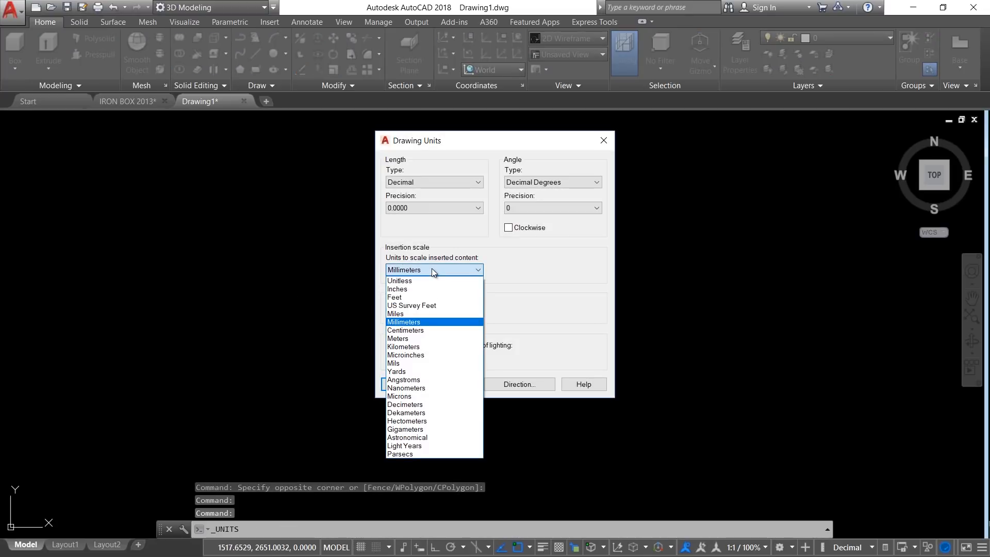
left_click(413, 328)
left_click(417, 383)
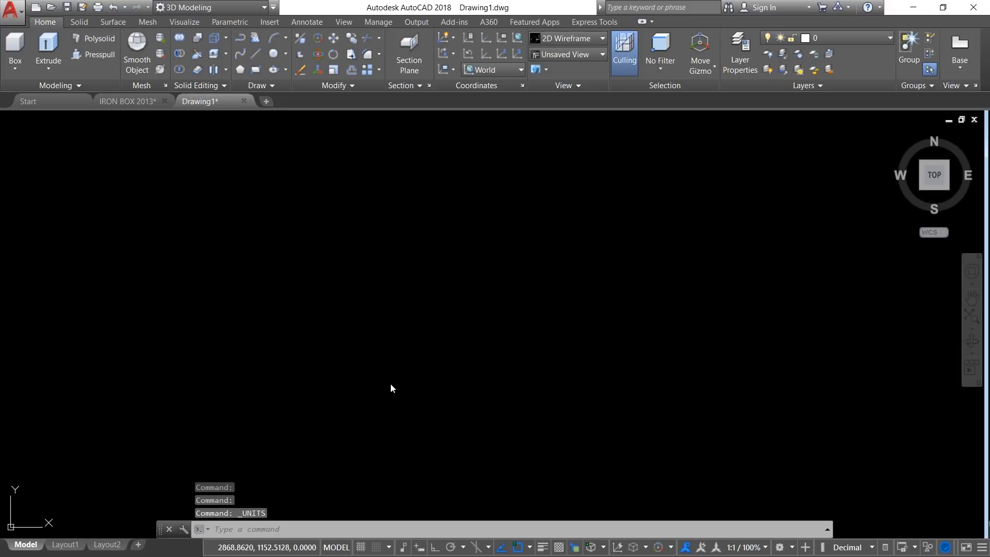
Step: Draw a horizontal line 25 units long with Ortho turned on
left_click(259, 54)
left_click(247, 317)
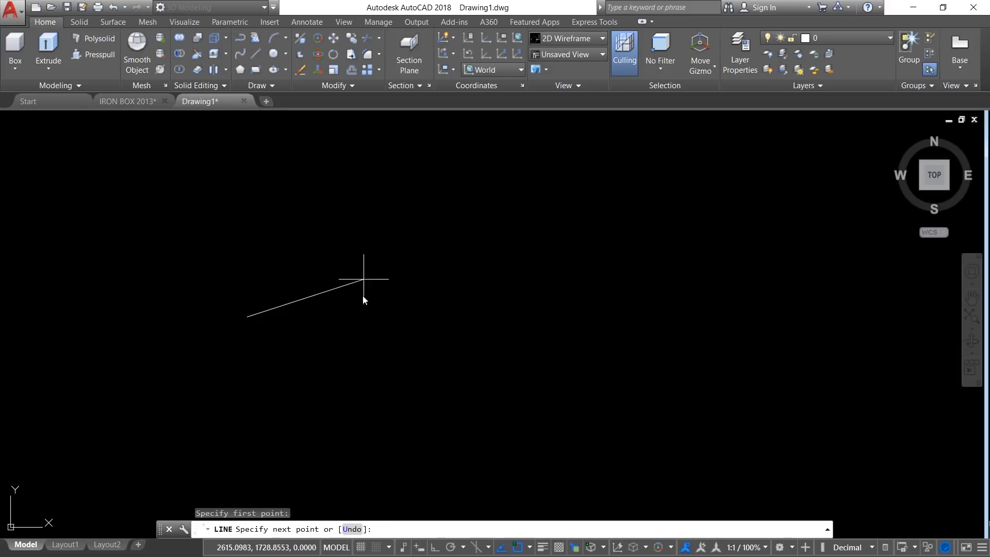
left_click(434, 547)
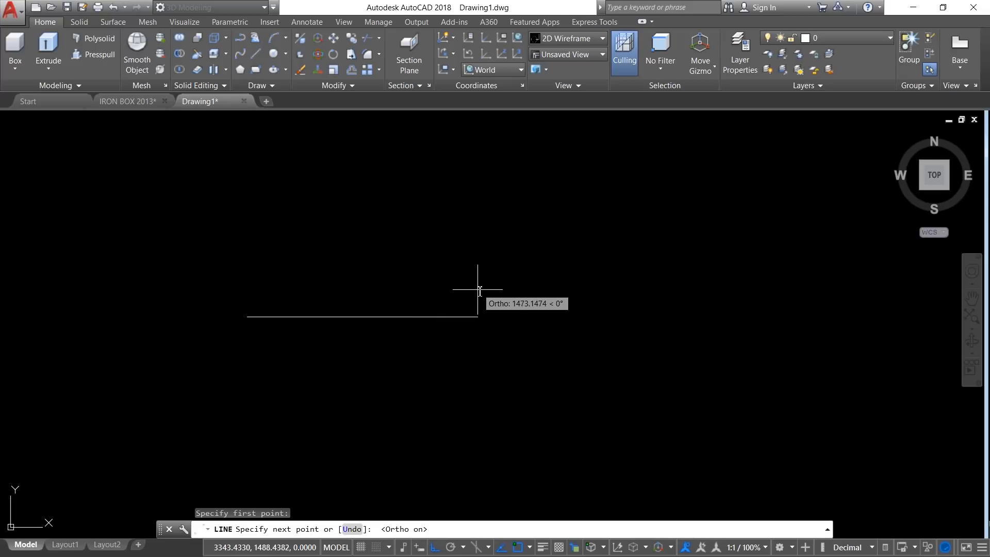
key("Return")
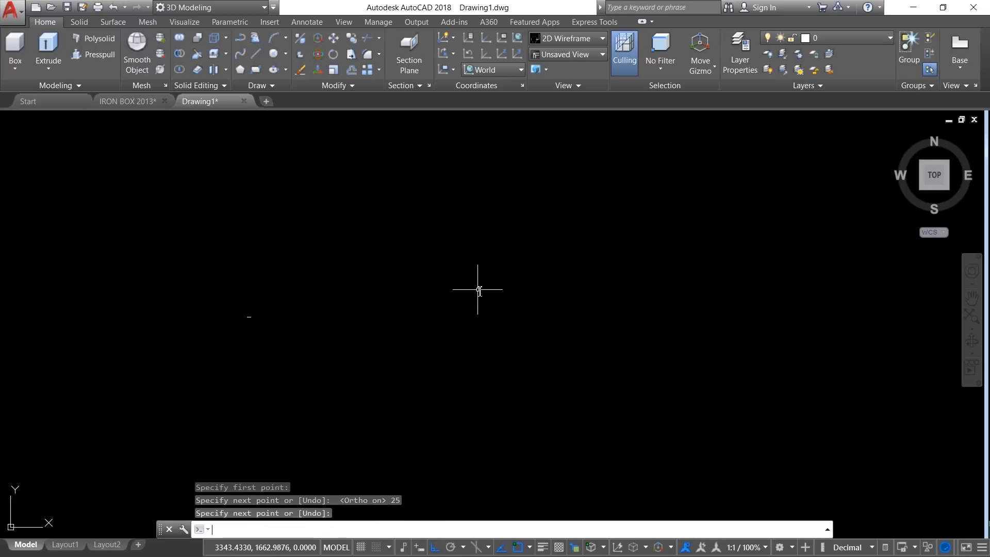
key("Return")
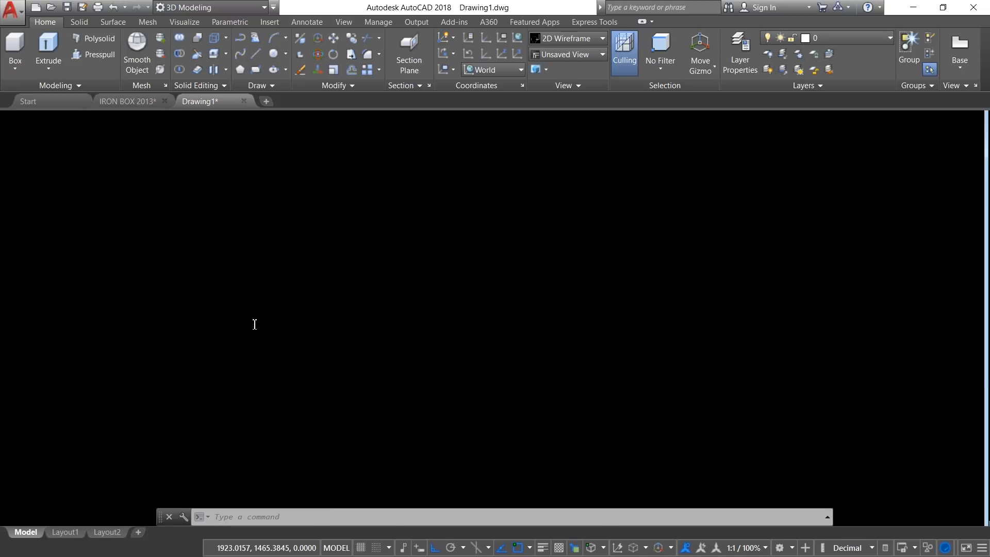
Step: Draw a separate vertical line 14 units long to the right of the horizontal line
scroll(204, 289, "up", 15)
scroll(200, 311, "up", 3)
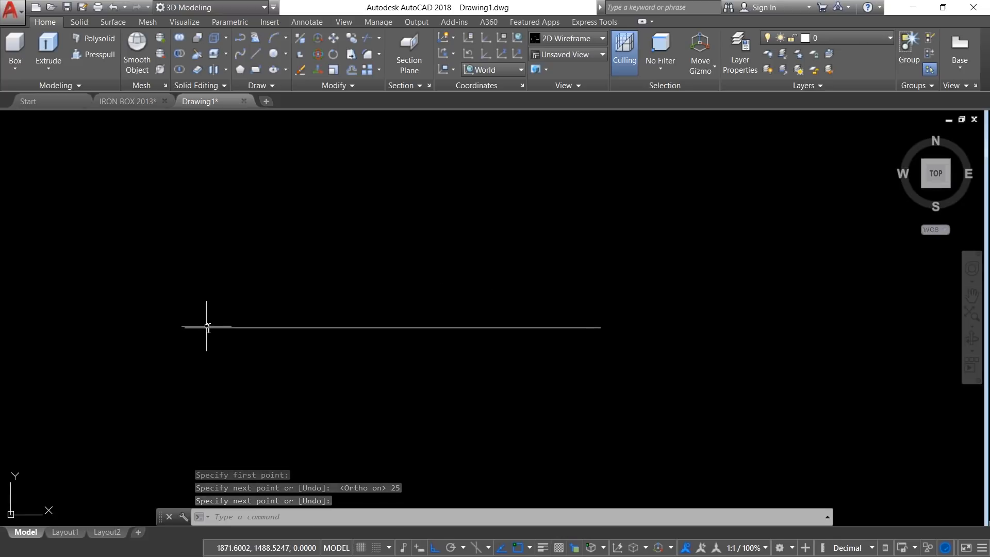
key("Return")
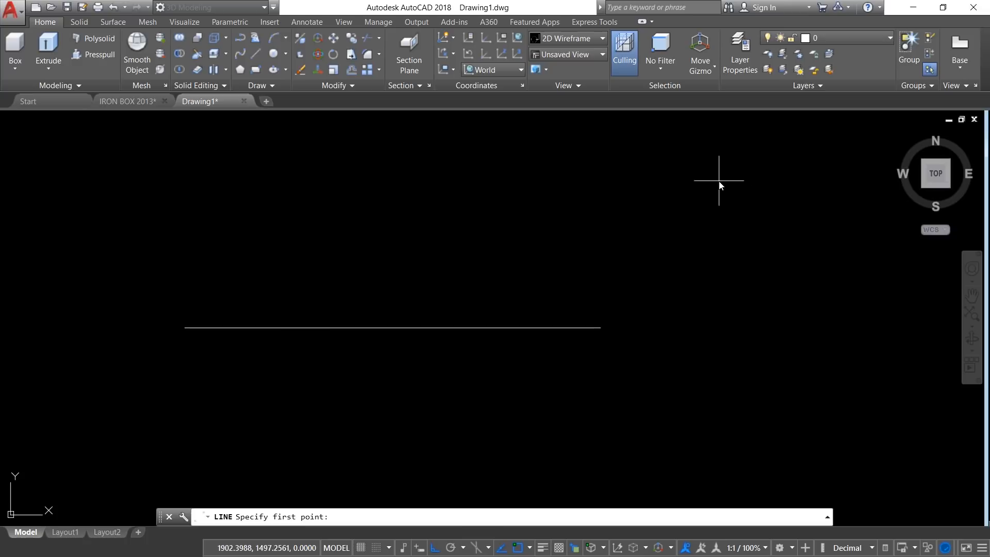
left_click(718, 180)
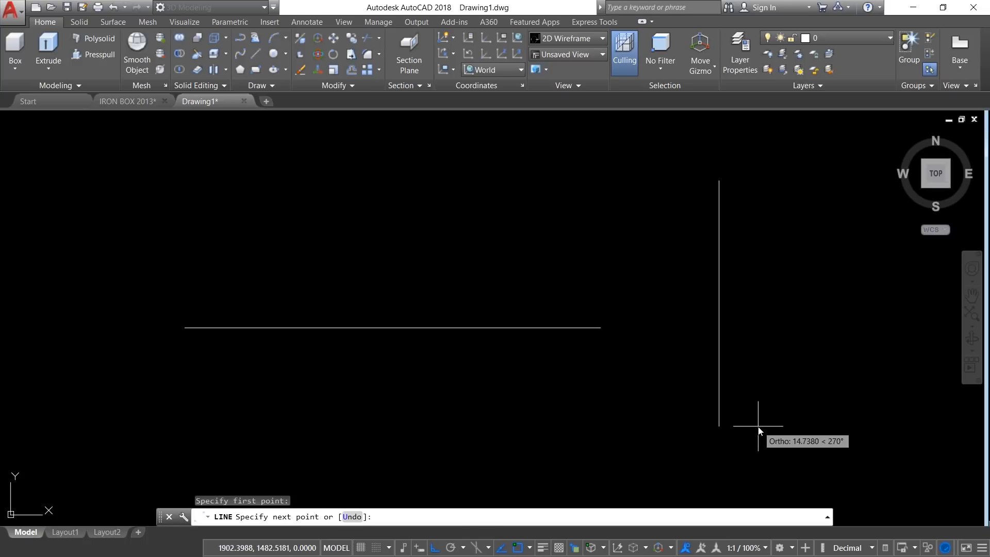
type("14")
key("Return")
key("Return")
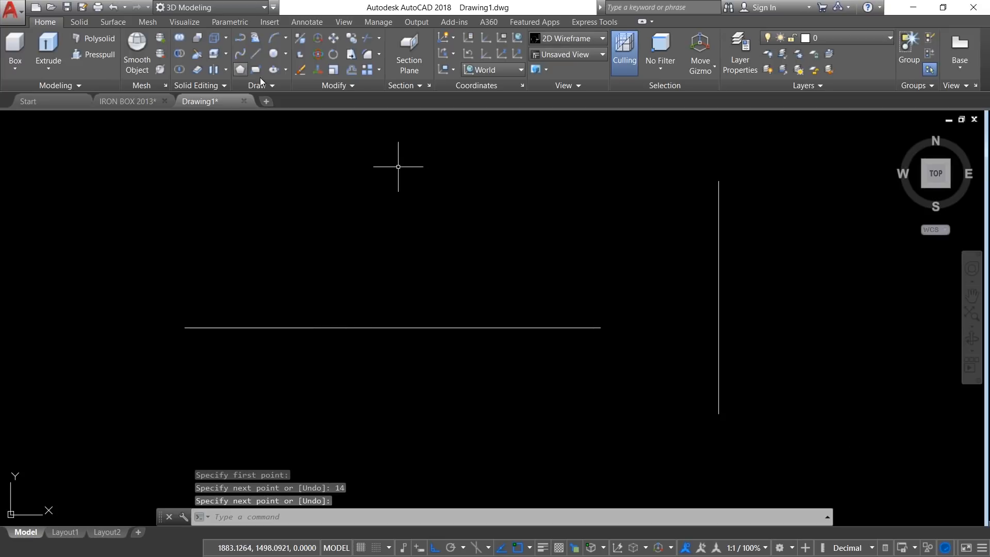
Step: Move the vertical line by its midpoint onto the right endpoint of the horizontal line
left_click(333, 37)
left_click(796, 301)
left_click(696, 295)
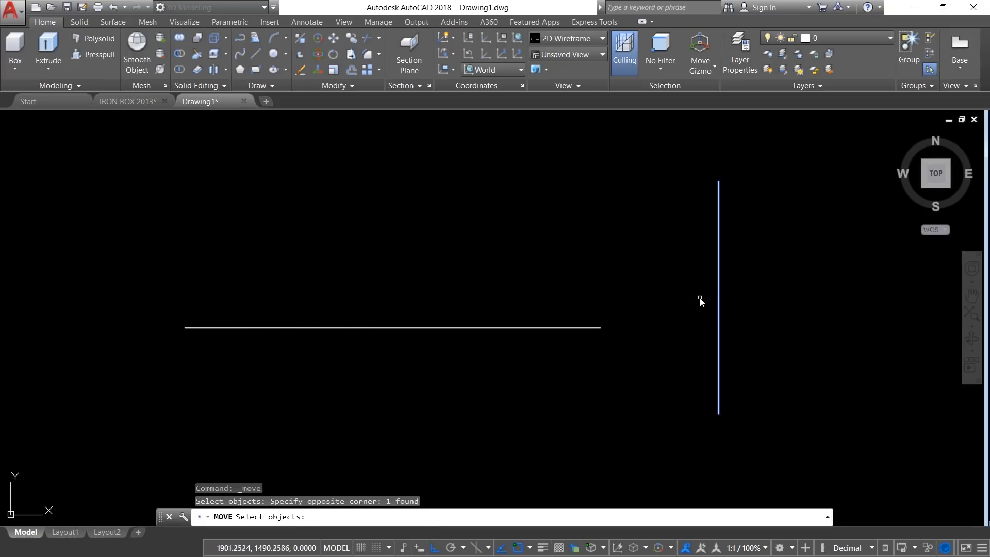
key("Return")
left_click(718, 297)
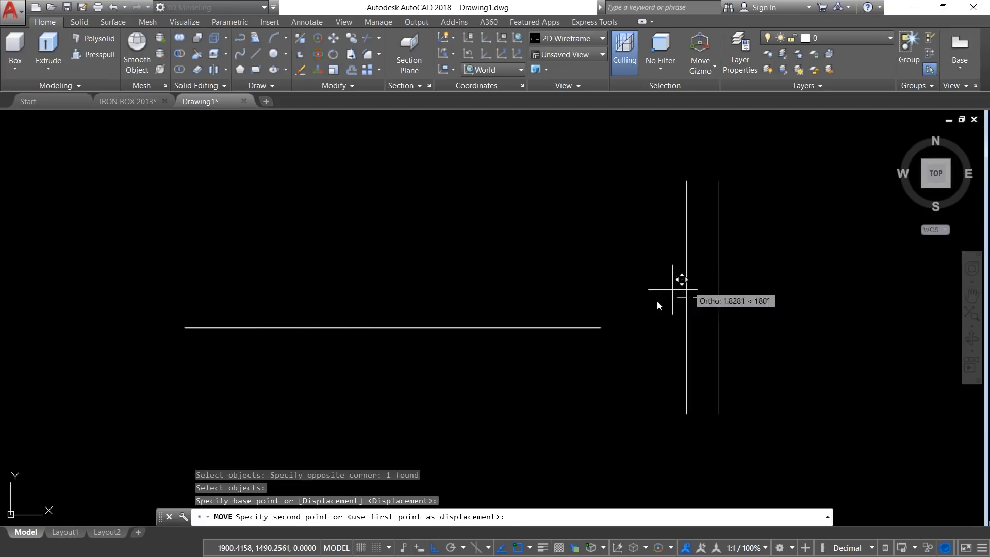
left_click(600, 327)
key("Escape")
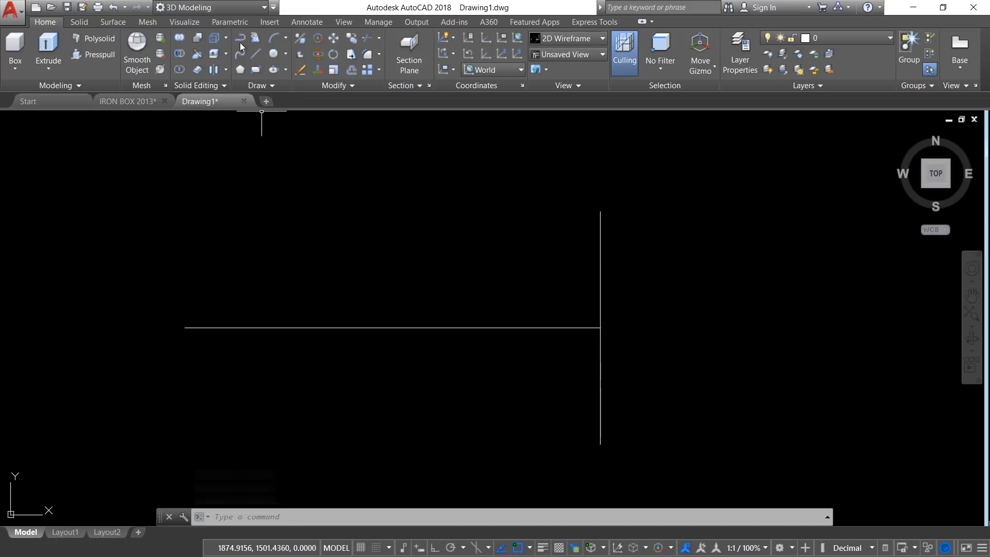
Step: Draw a two-arc polyline from the horizontal line's left endpoint to the vertical line's upper endpoint, defining the first arc with a second point
left_click(240, 39)
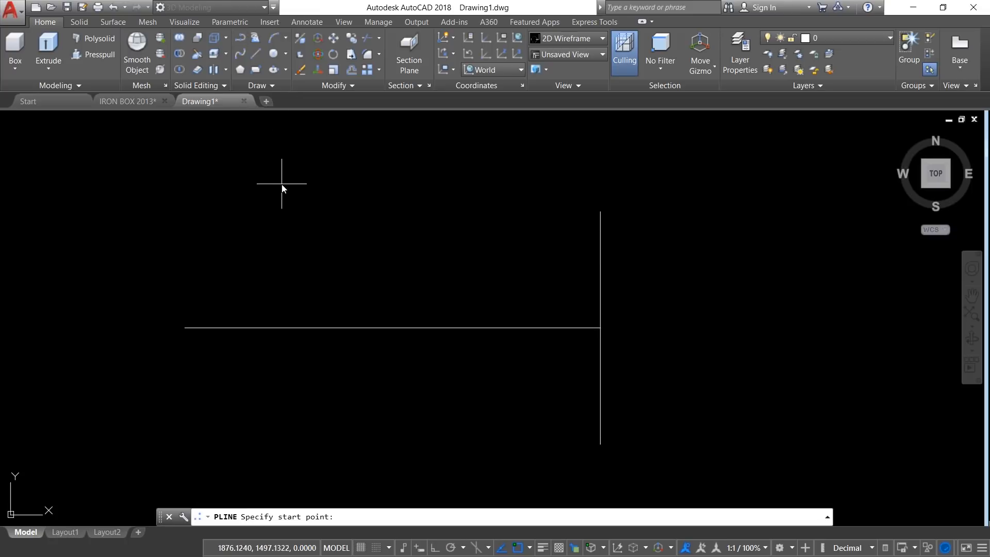
left_click(193, 330)
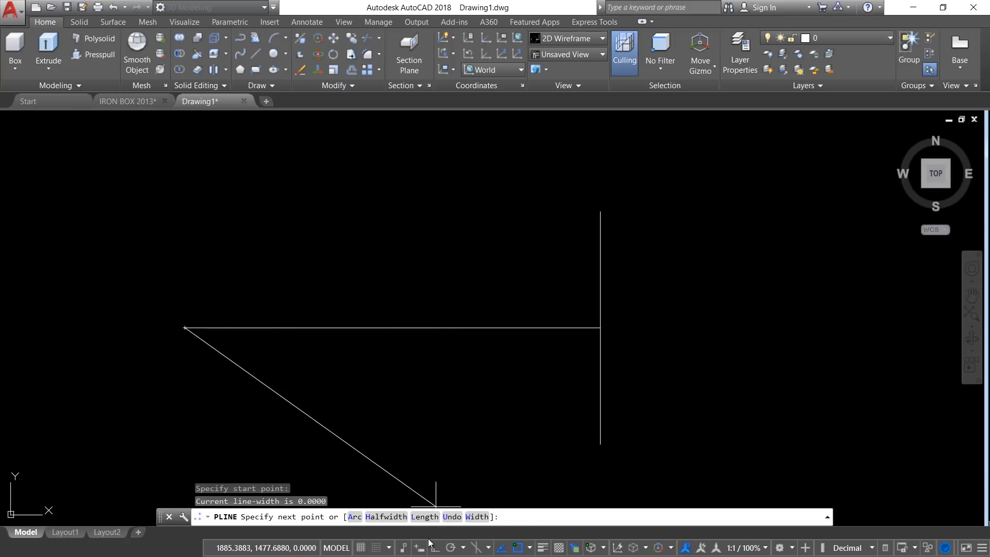
right_click(257, 182)
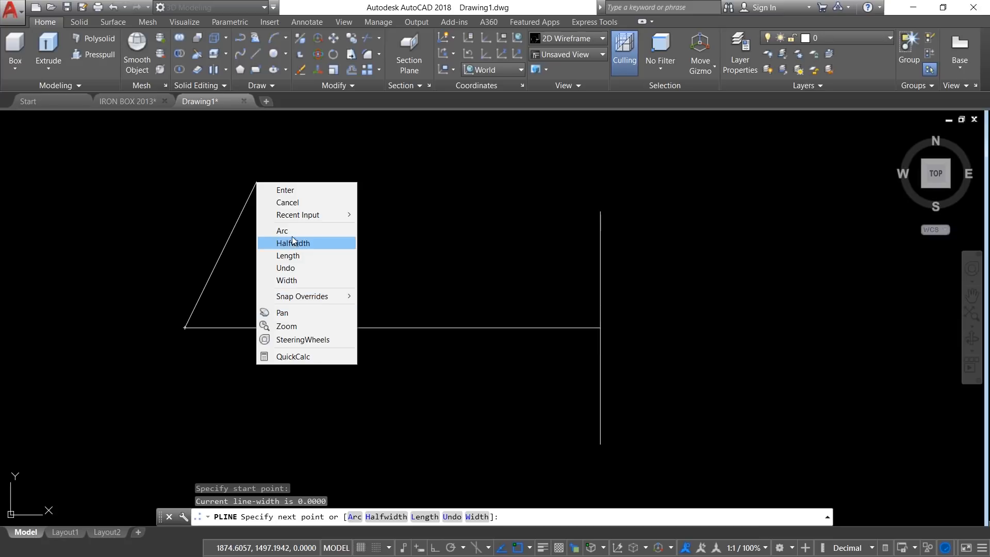
left_click(291, 231)
right_click(253, 205)
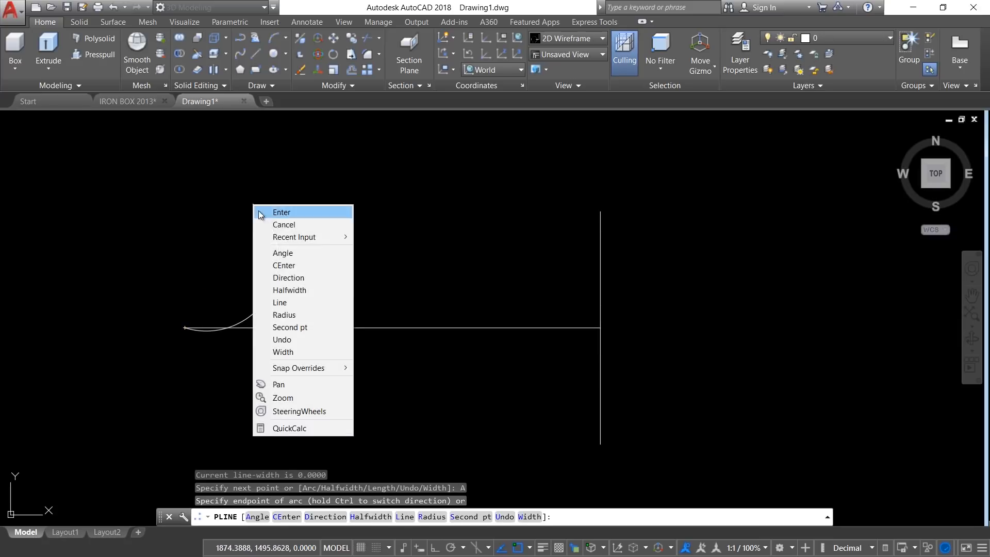
left_click(290, 328)
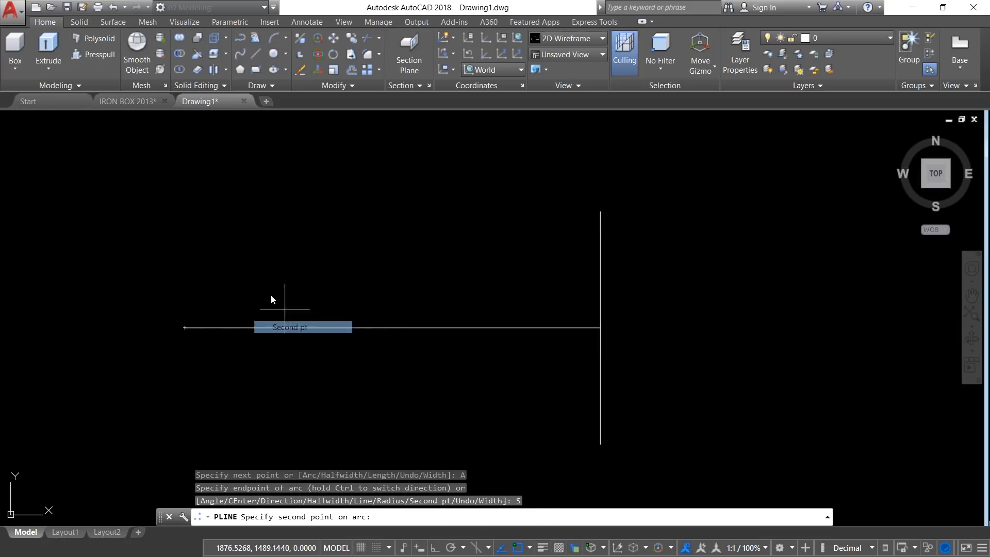
left_click(247, 277)
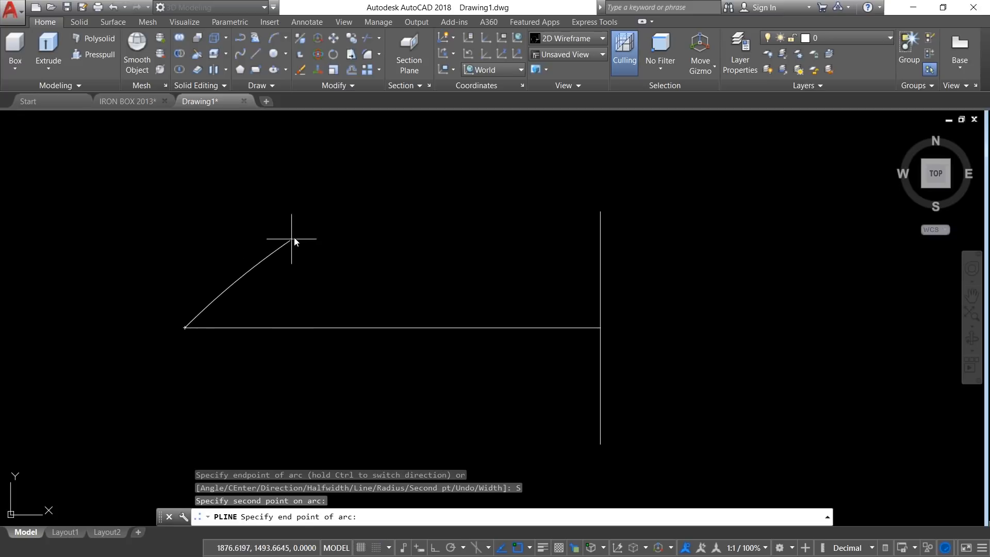
left_click(338, 218)
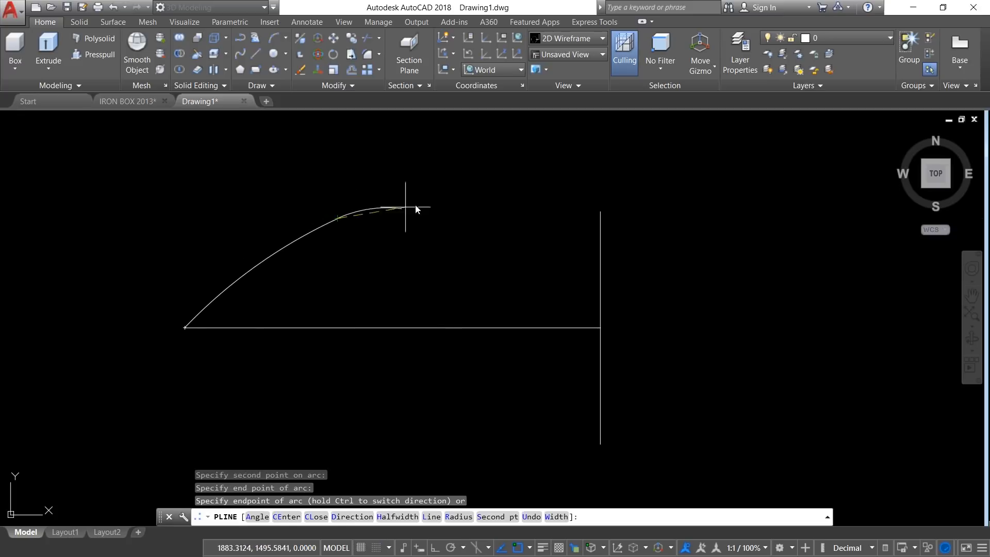
left_click(601, 210)
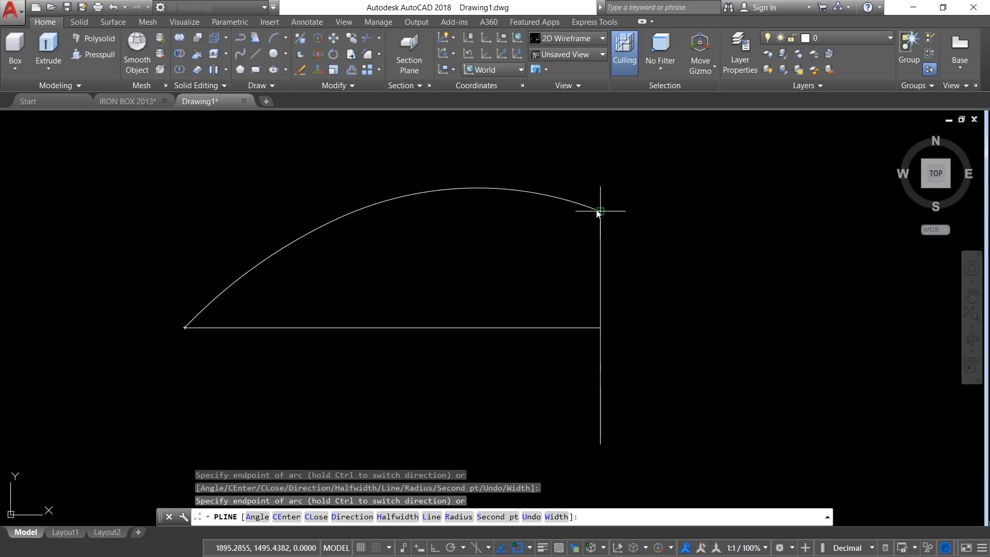
key("Return")
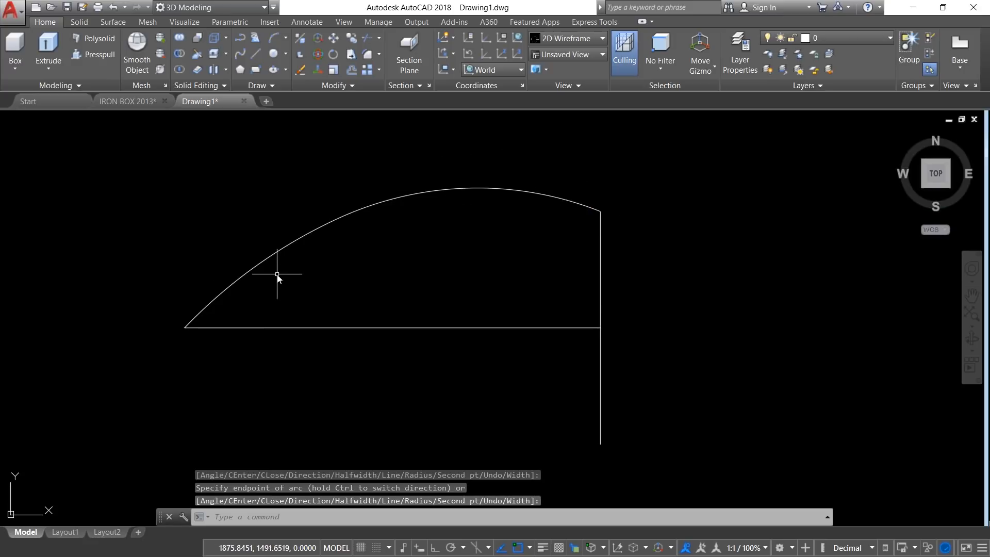
Step: Mirror the two-arc polyline across the horizontal centre line, keeping the source object
left_click(247, 281)
left_click(350, 85)
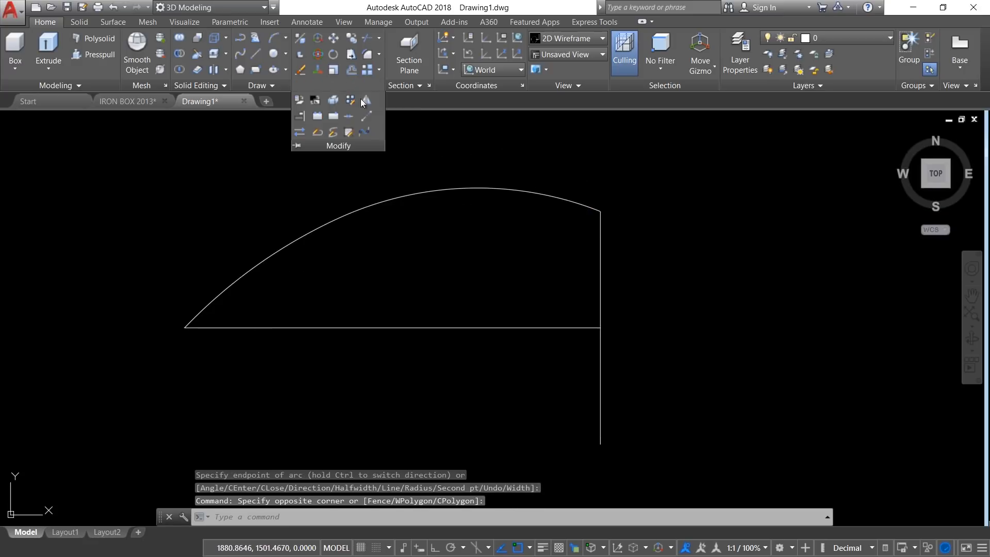
left_click(366, 102)
left_click(351, 269)
left_click(283, 222)
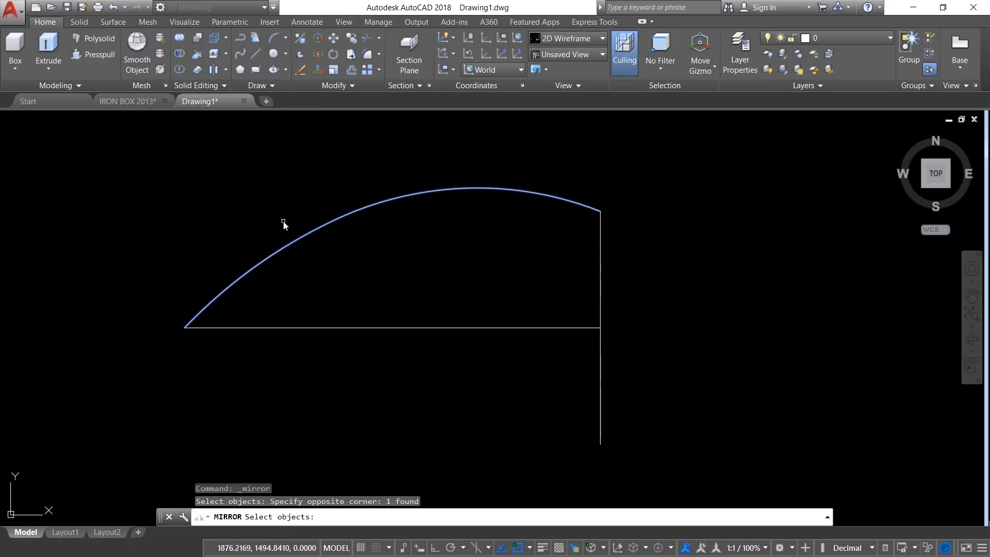
key("Return")
left_click(195, 326)
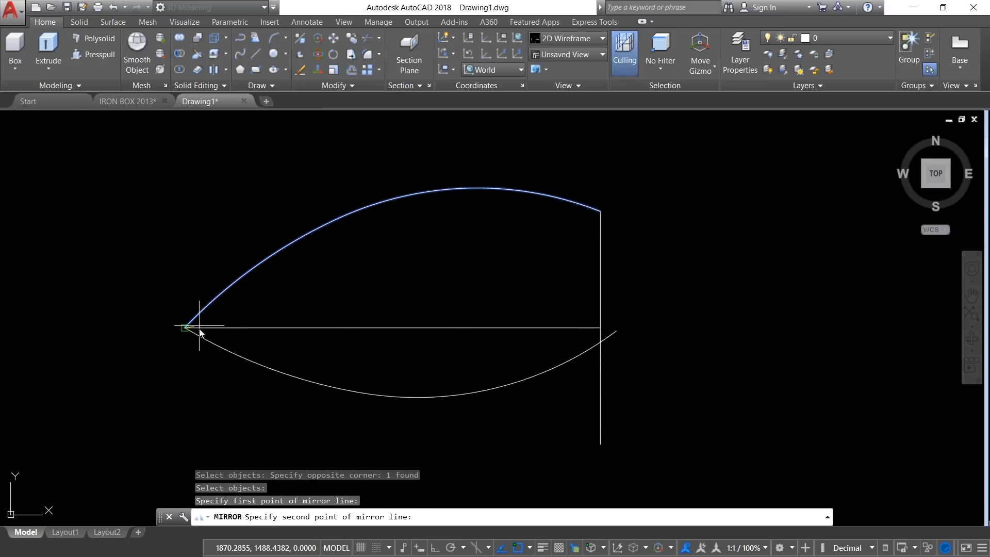
left_click(600, 327)
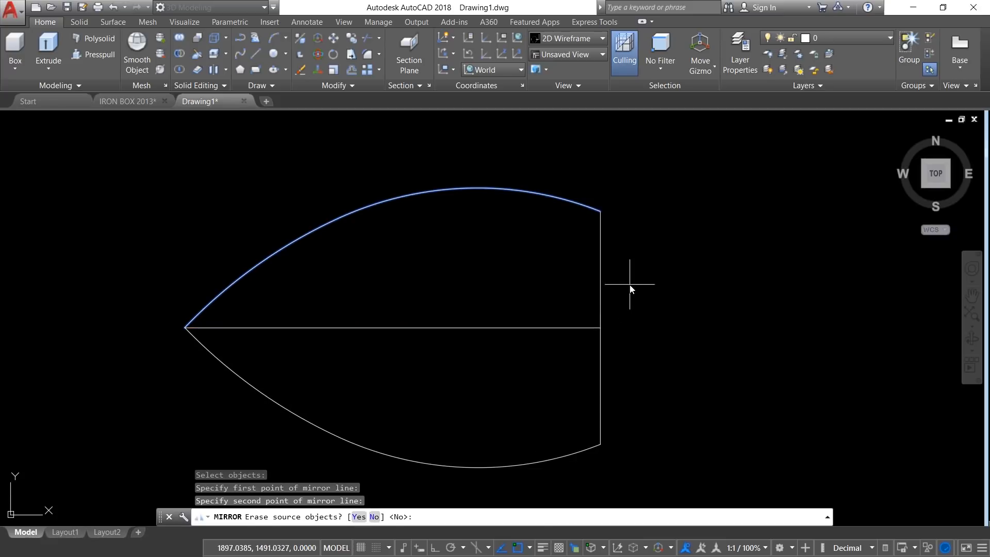
key("Return")
Step: Erase the horizontal centre line inside the outline
left_click(495, 293)
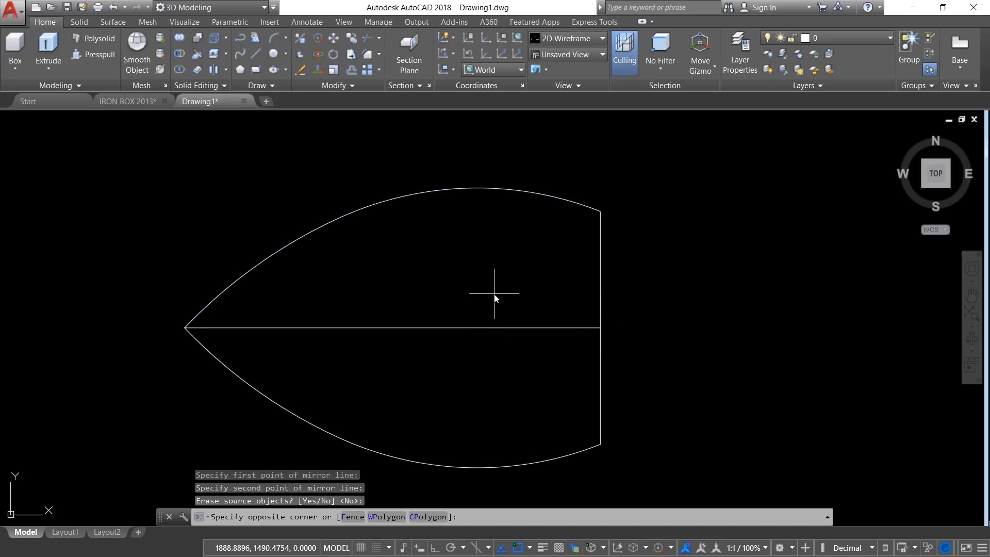
left_click(401, 337)
type("e")
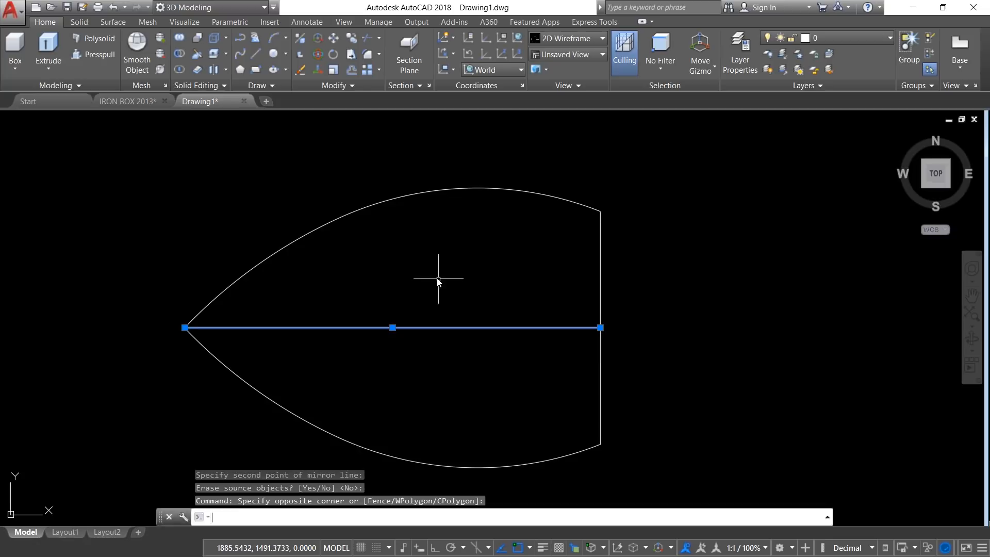
key("Return")
Step: Join the two curved polylines and the vertical line into a single closed polyline
left_click(341, 85)
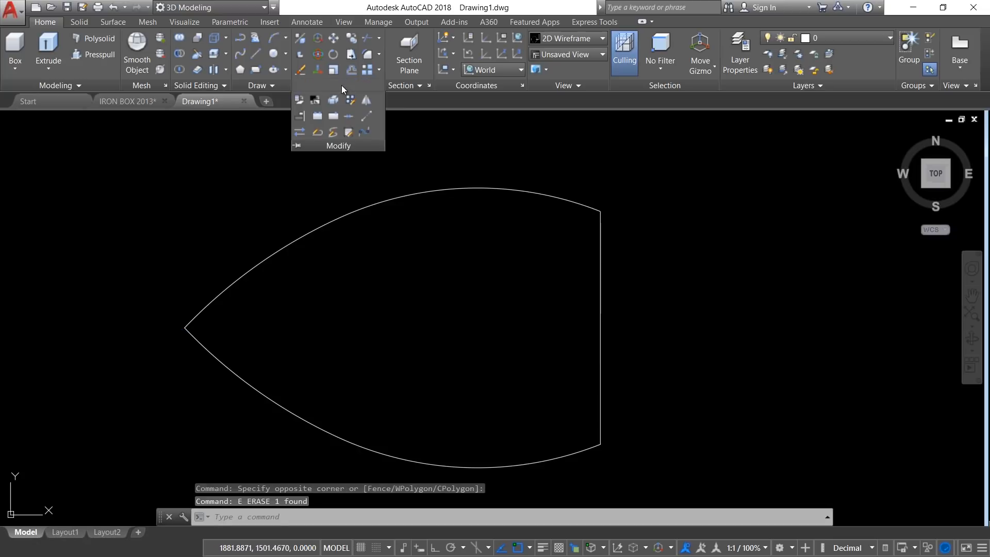
left_click(349, 117)
left_click(694, 175)
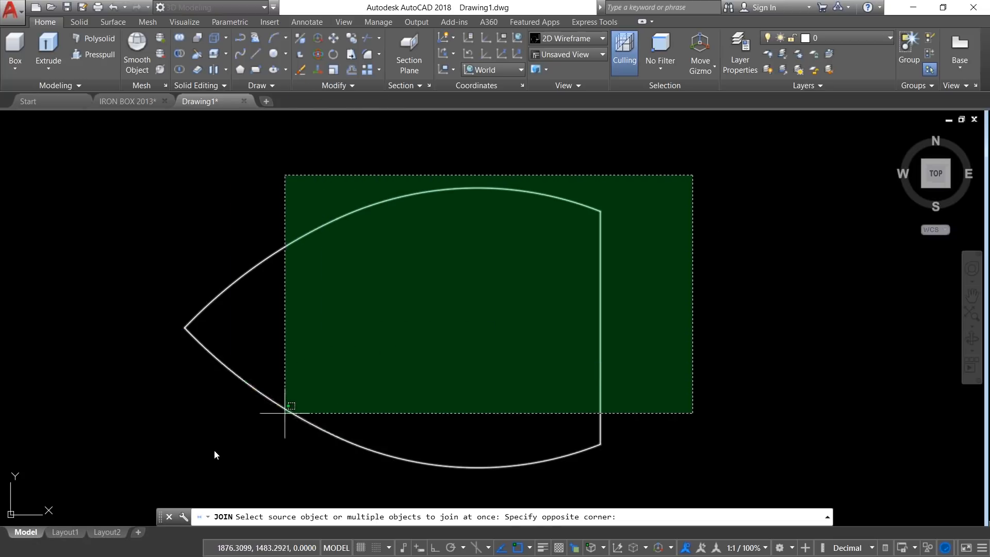
left_click(85, 496)
key("Return")
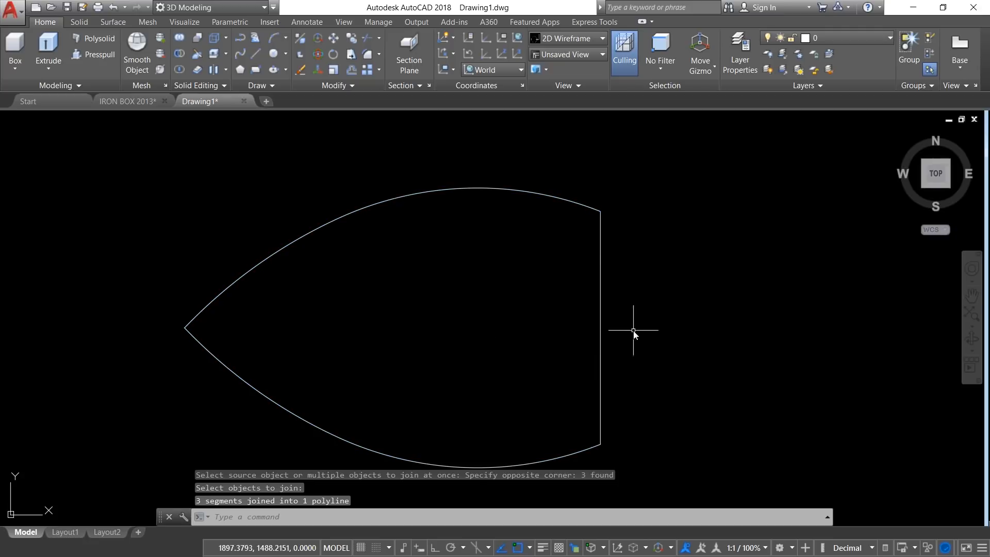
left_click(603, 315)
key("Escape")
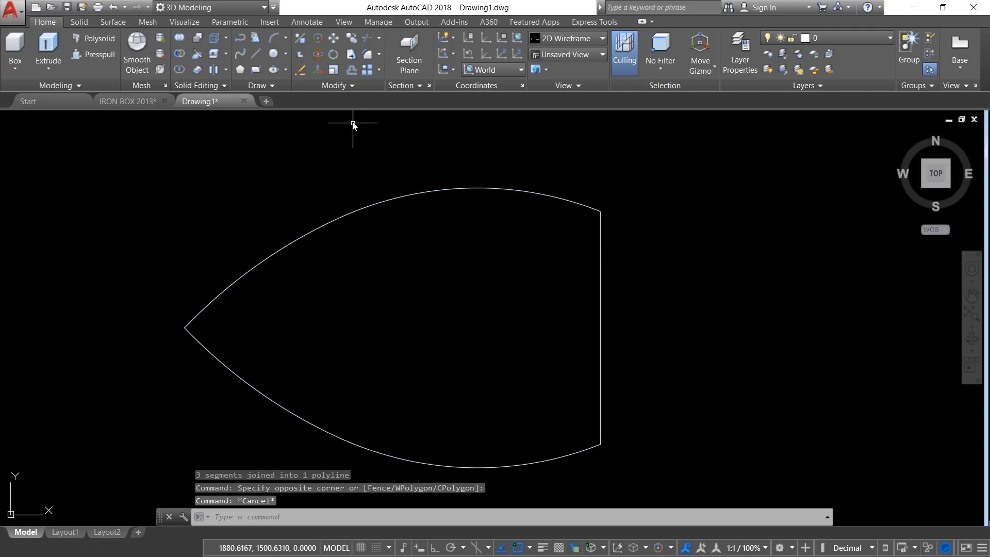
Step: Offset the closed outline inward by 0.3
left_click(352, 70)
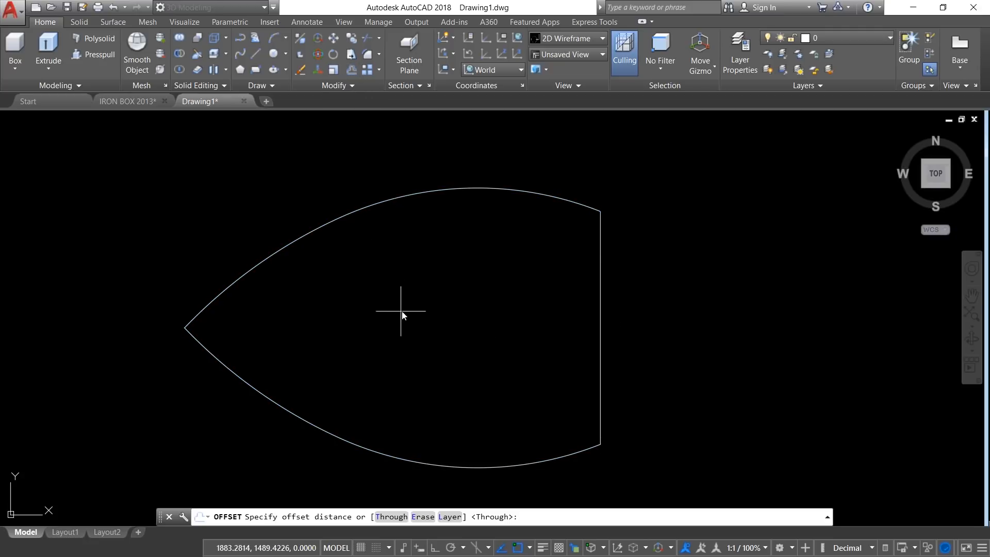
type("0.3")
key("Return")
left_click(296, 243)
left_click(320, 296)
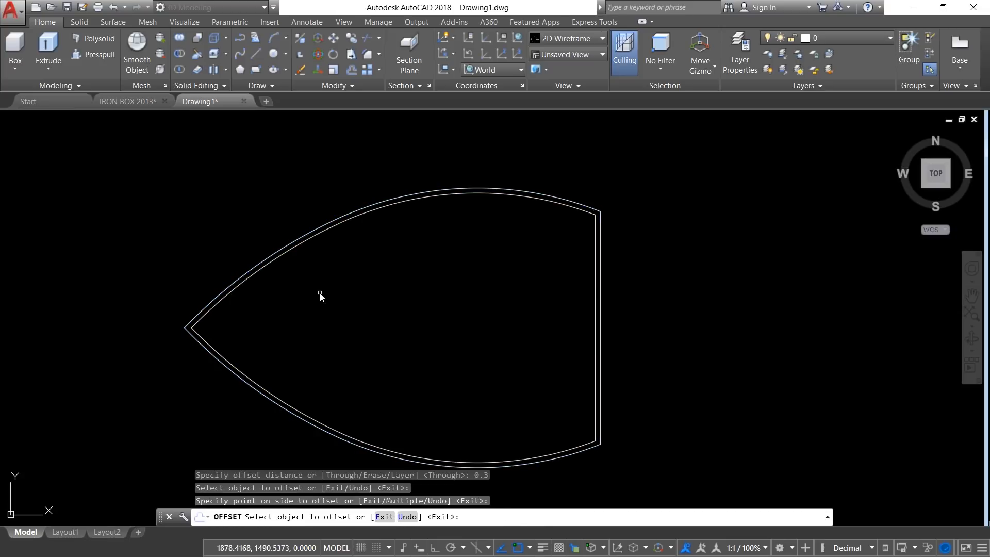
key("Escape")
key("Escape")
key("Escape")
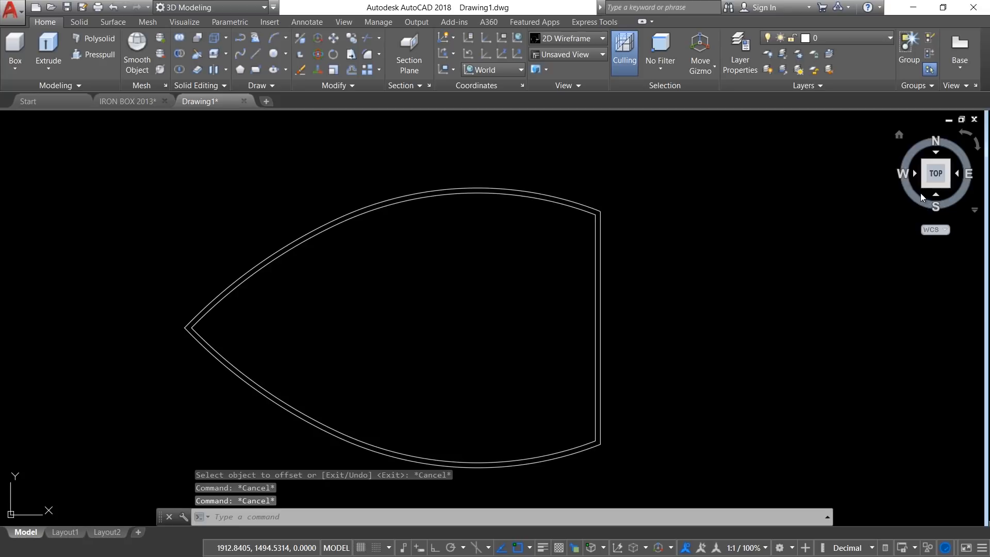
Step: Copy the outer outline straight up along Z by 0.3 from its pointed tip
left_click(924, 189)
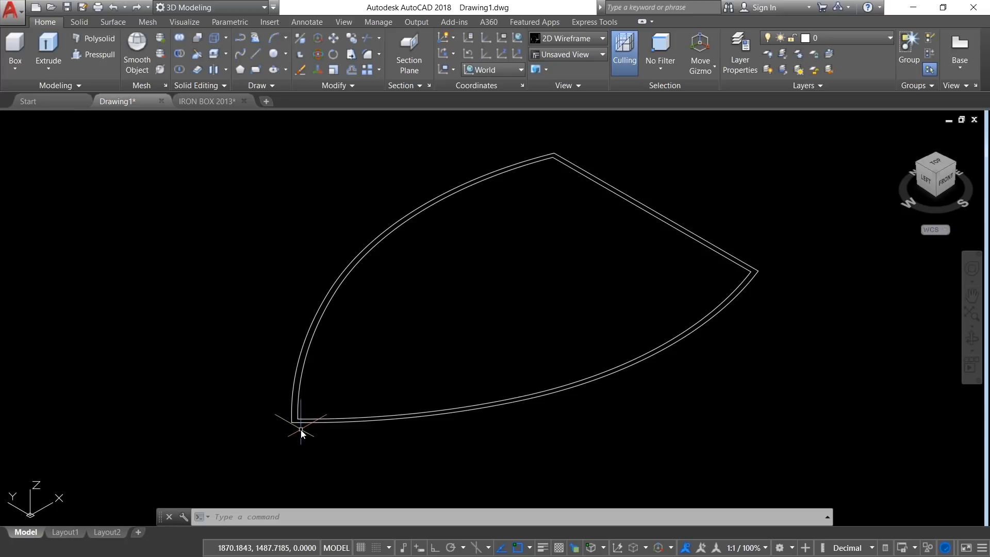
scroll(299, 434, "up", 2)
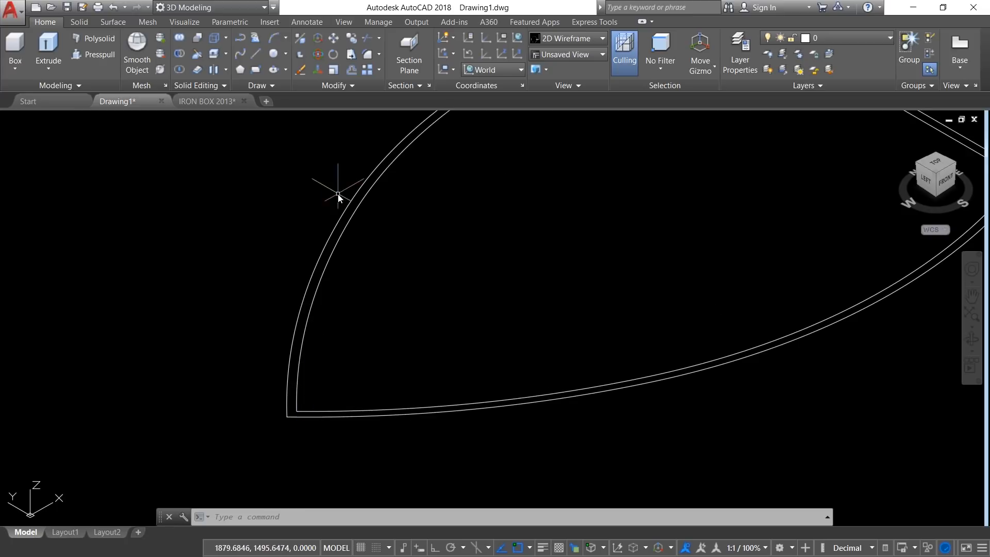
left_click(351, 41)
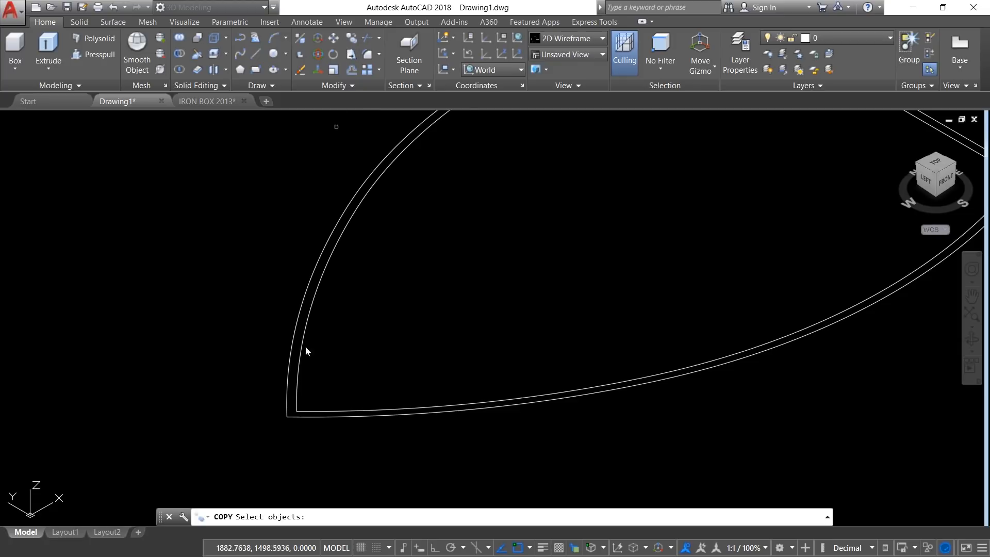
left_click(288, 404)
key("Return")
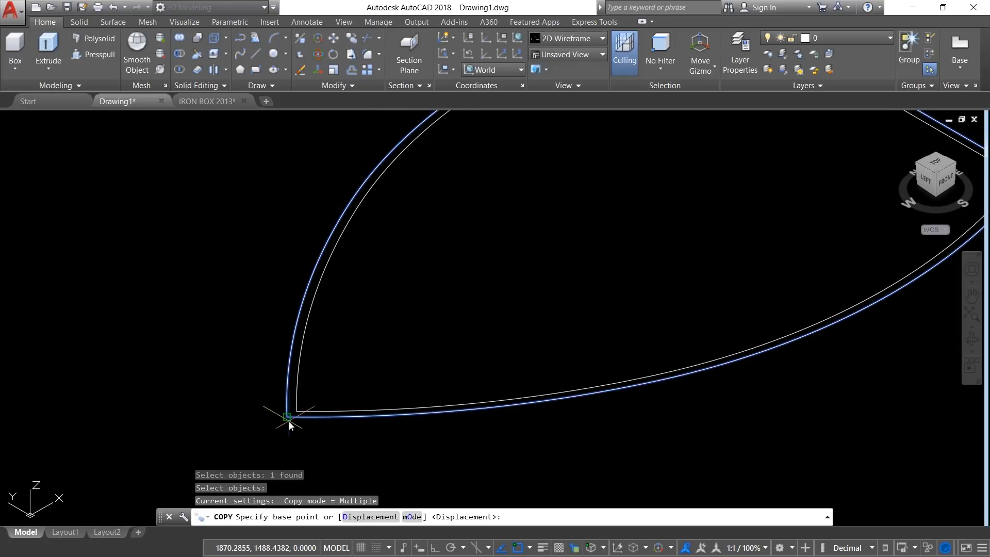
left_click(287, 418)
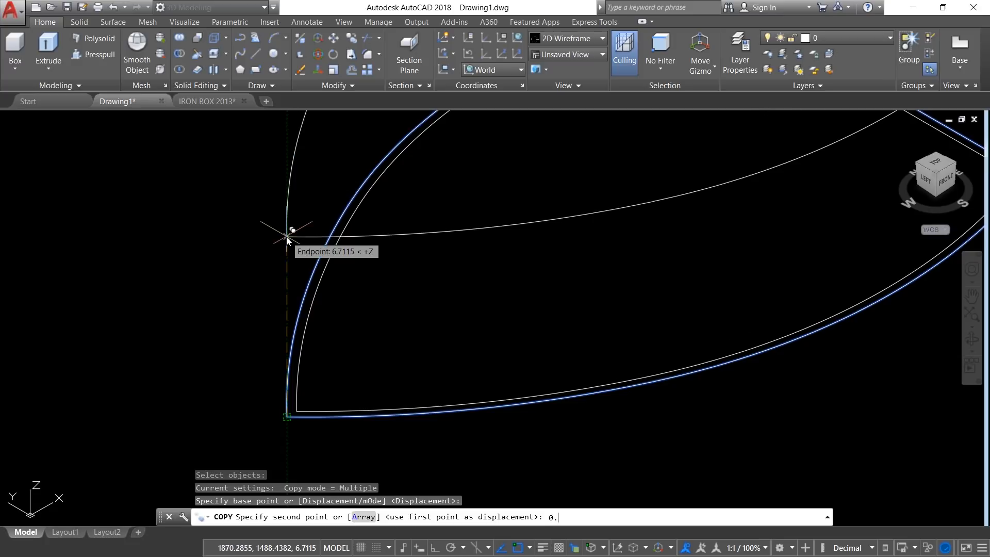
type("3")
key("Return")
key("Escape")
key("Escape")
Step: Extrude the lower outer outline downward as a solid with a height of -0.15
middle_click_drag(298, 410, 260, 352, "shift")
scroll(261, 347, "up", 4)
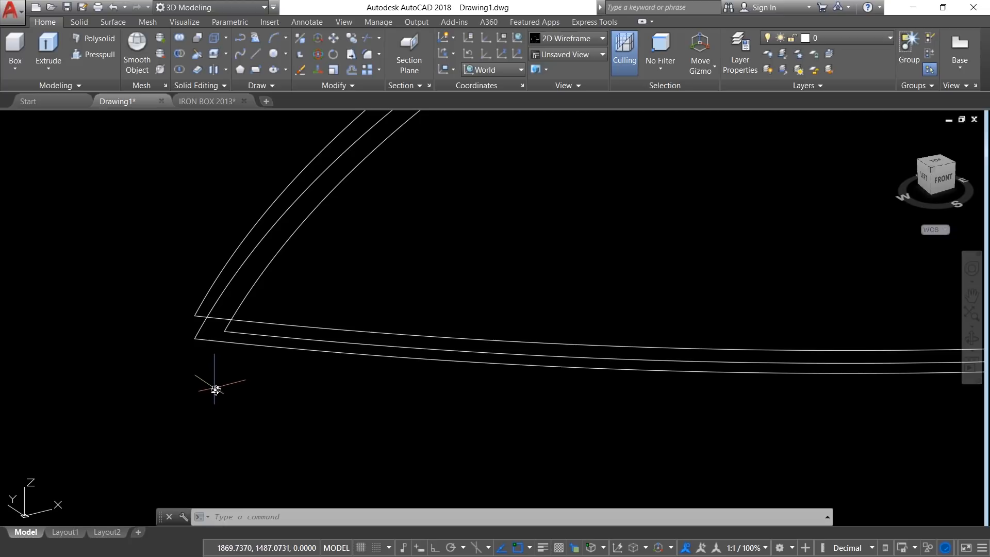
left_click(54, 65)
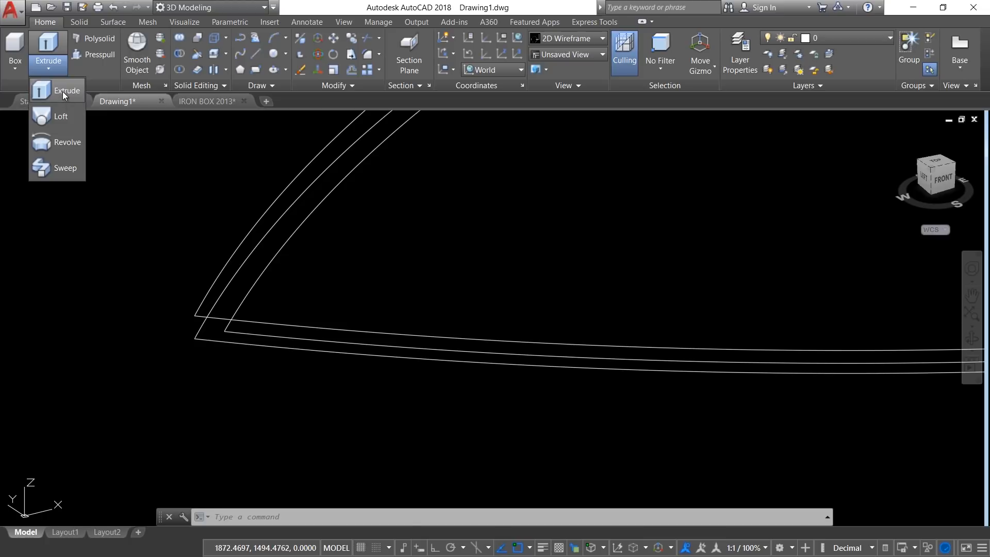
left_click(63, 92)
left_click(208, 340)
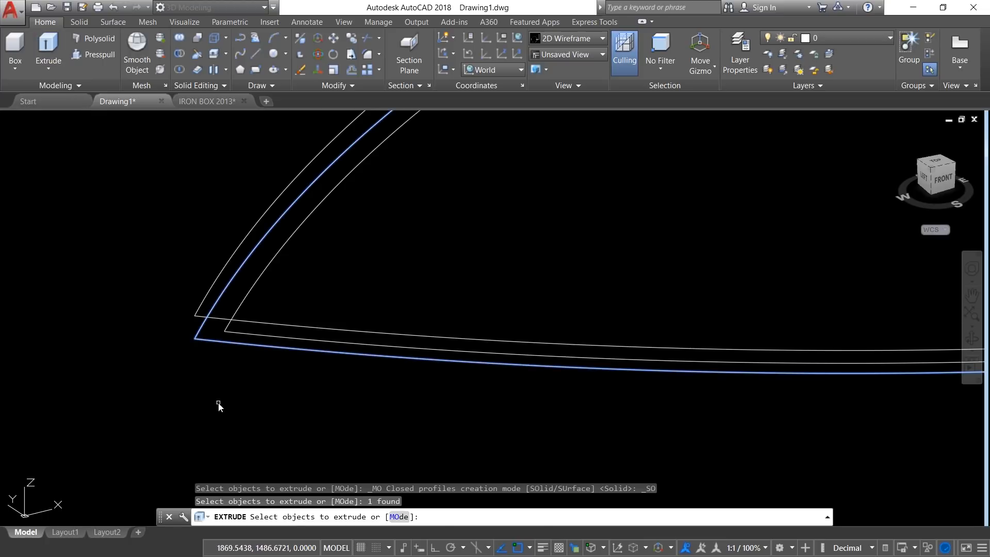
key("Return")
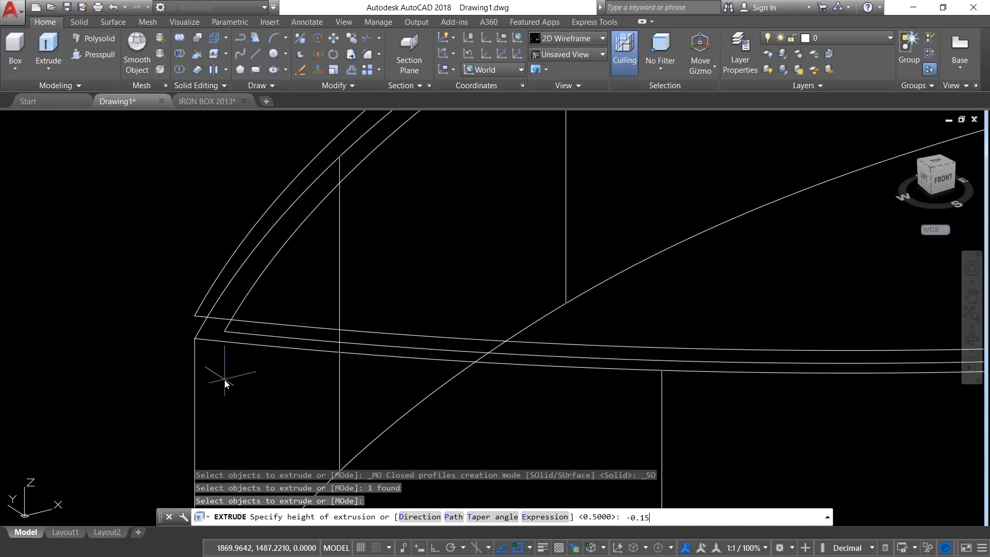
key("Return")
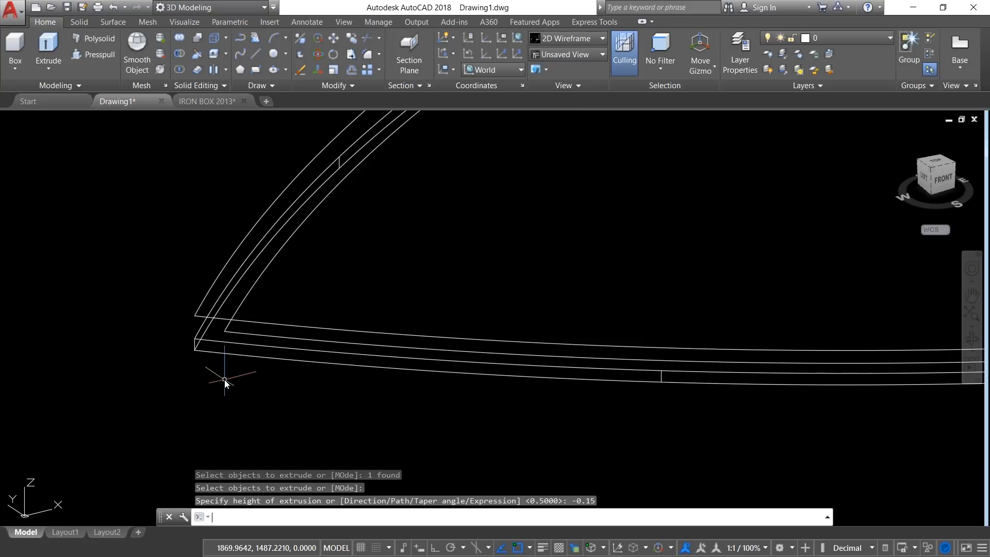
Step: Extrude the inner offset outline upward by 0.3
left_click(48, 65)
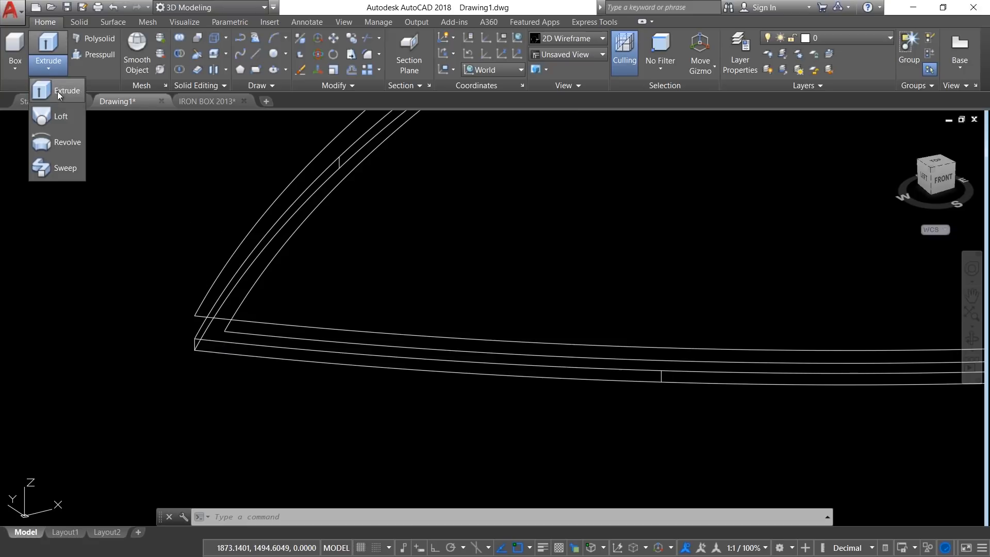
left_click(57, 91)
left_click(238, 331)
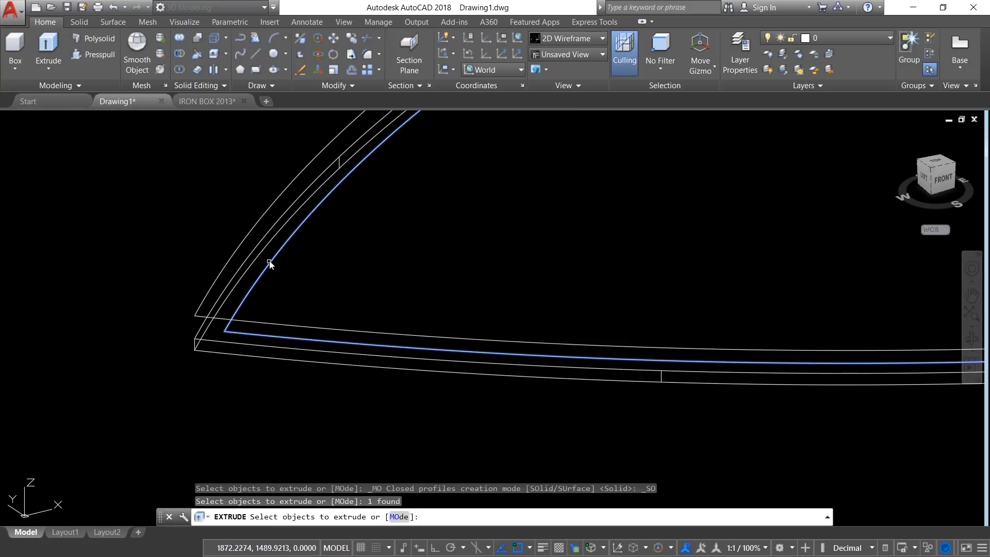
key("Return")
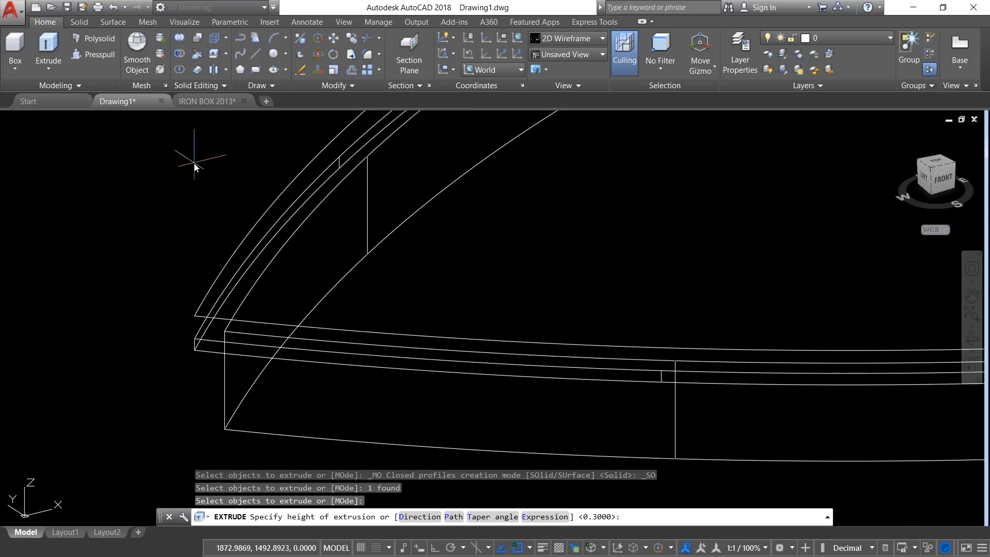
key("Escape")
key("Escape")
key("Escape")
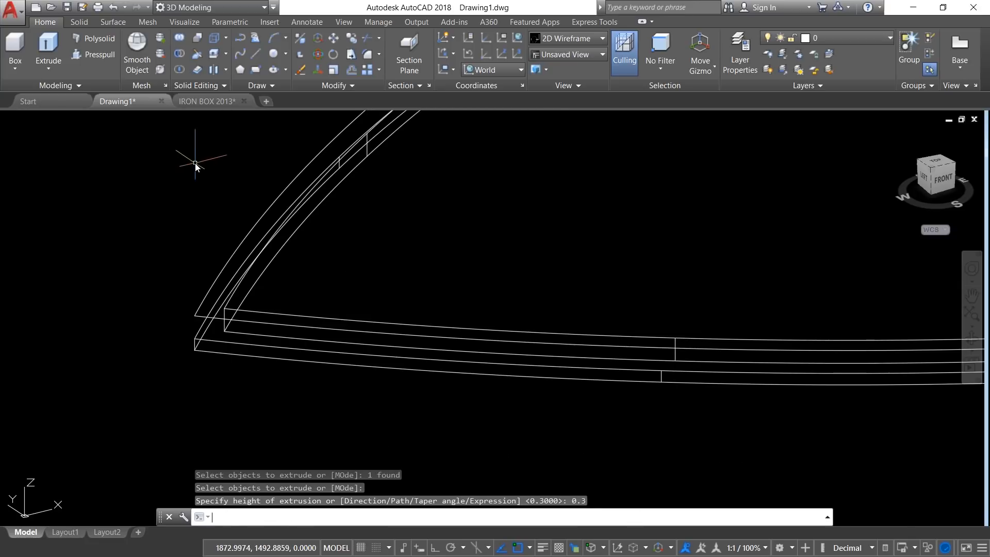
Step: Extrude the raised copy of the outer outline upward by 6
left_click(41, 63)
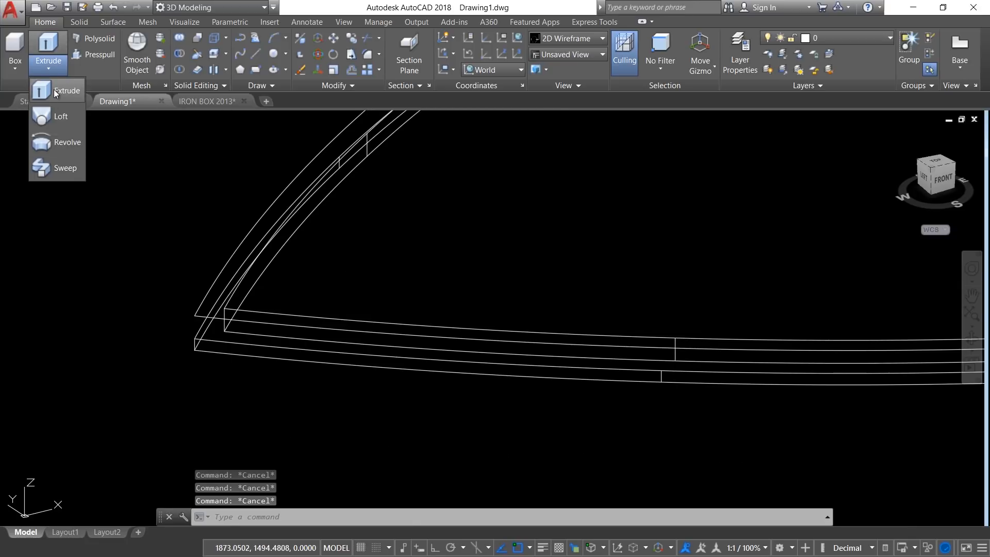
left_click(53, 88)
left_click(210, 296)
key("Return")
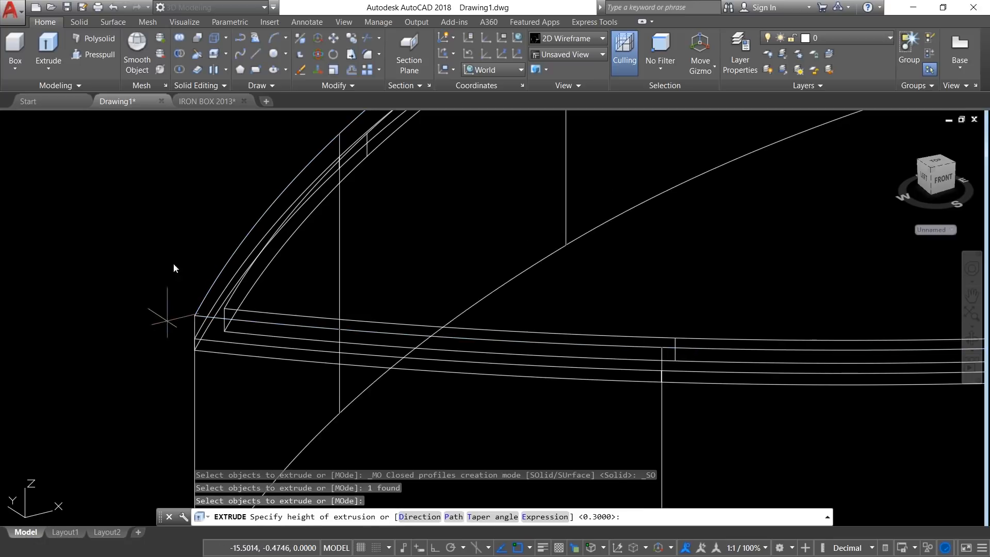
type("6")
key("Return")
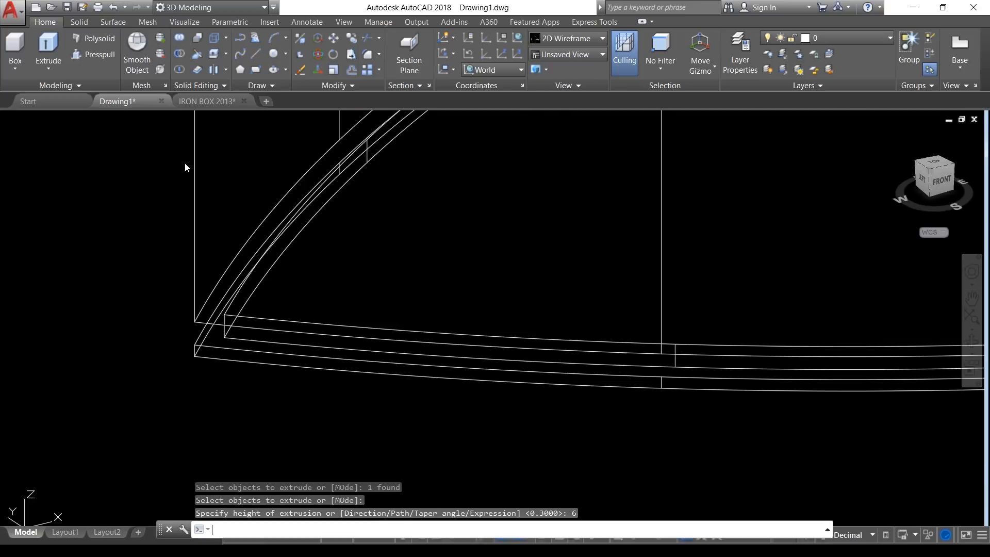
key("Escape")
key("Escape")
Step: Examine the stacked base solids and the tall body near the pointed tip and as a whole
scroll(103, 356, "down", 6)
middle_click_drag(156, 293, 160, 291, "shift")
middle_click_drag(162, 340, 216, 358)
scroll(202, 355, "up", 3)
scroll(205, 363, "down", 1)
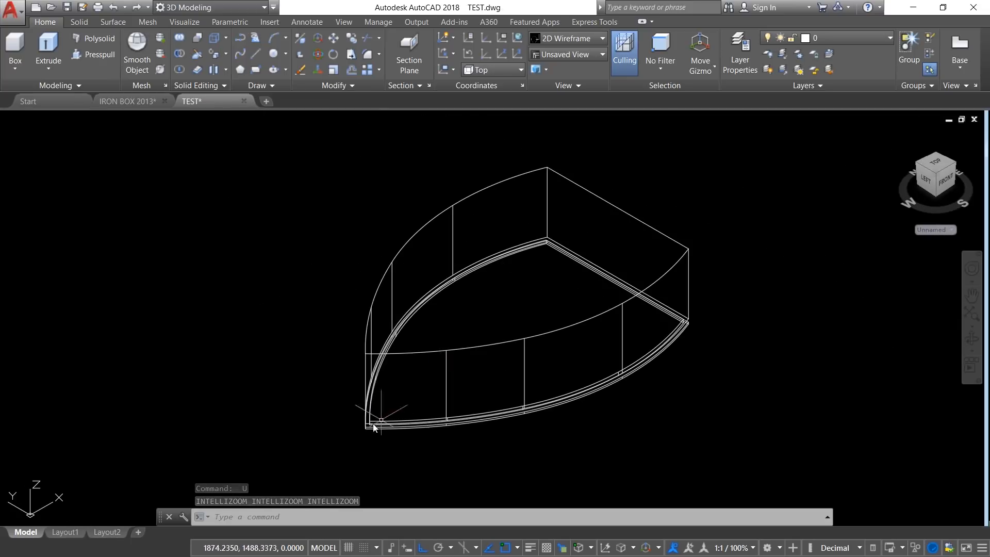
scroll(375, 441, "up", 2)
scroll(369, 435, "down", 2)
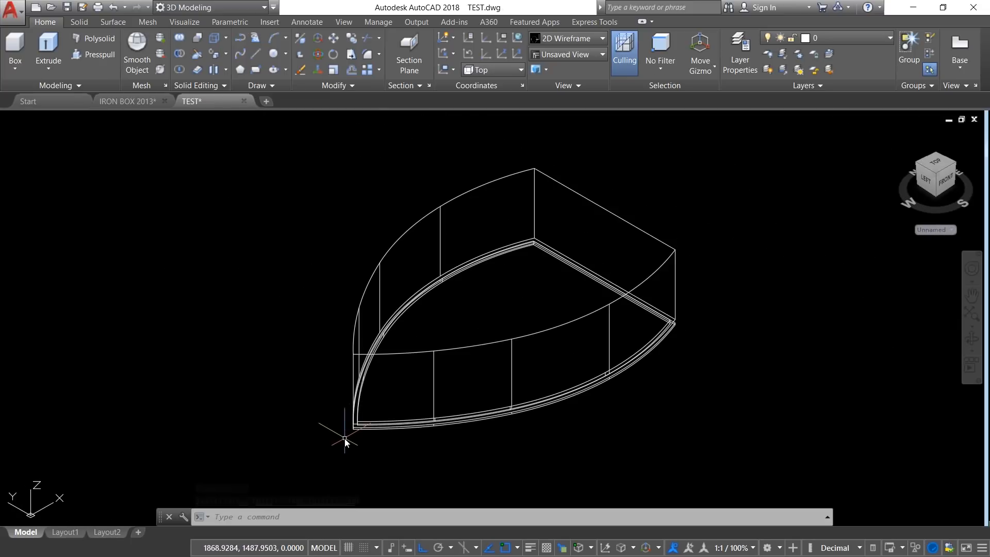
scroll(342, 435, "up", 3)
left_click(404, 333)
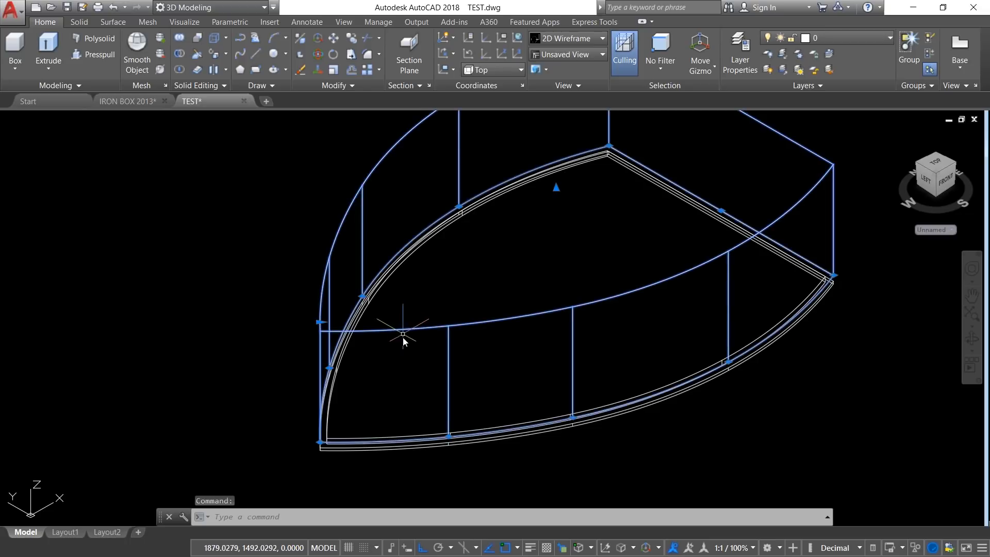
key("Escape")
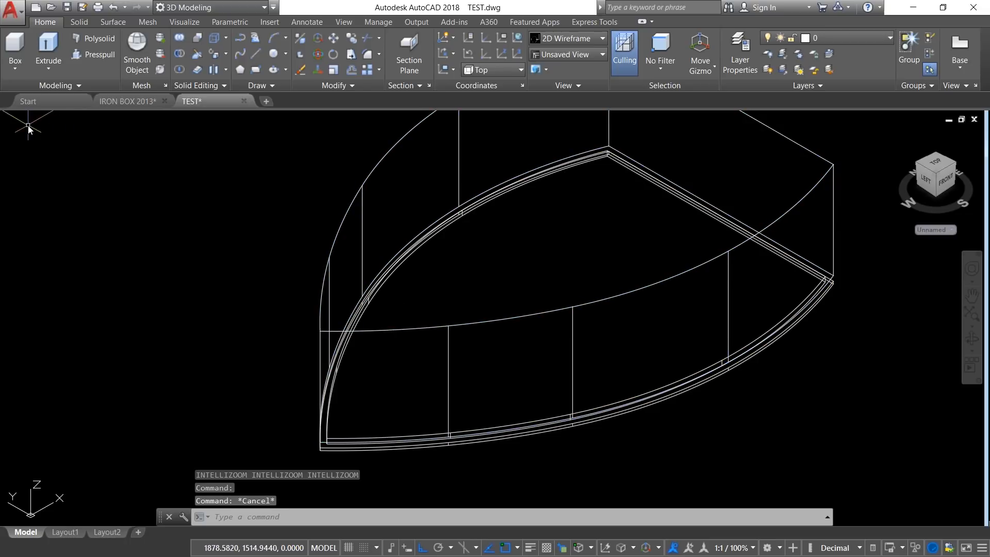
Step: Switch to the Front view and start a polyline at the tall body's lower corner on the pointed-tip side, with Ortho off
left_click(31, 118)
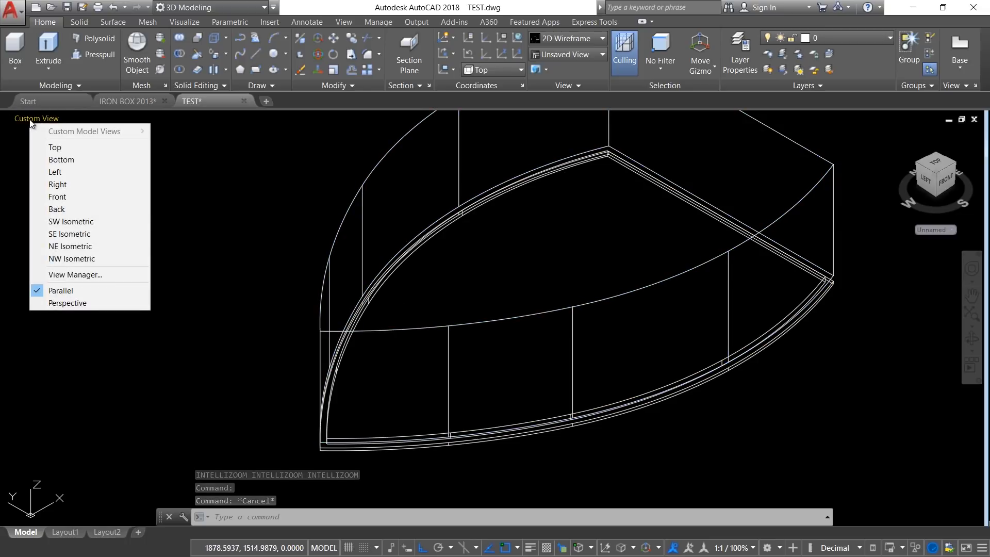
left_click(56, 200)
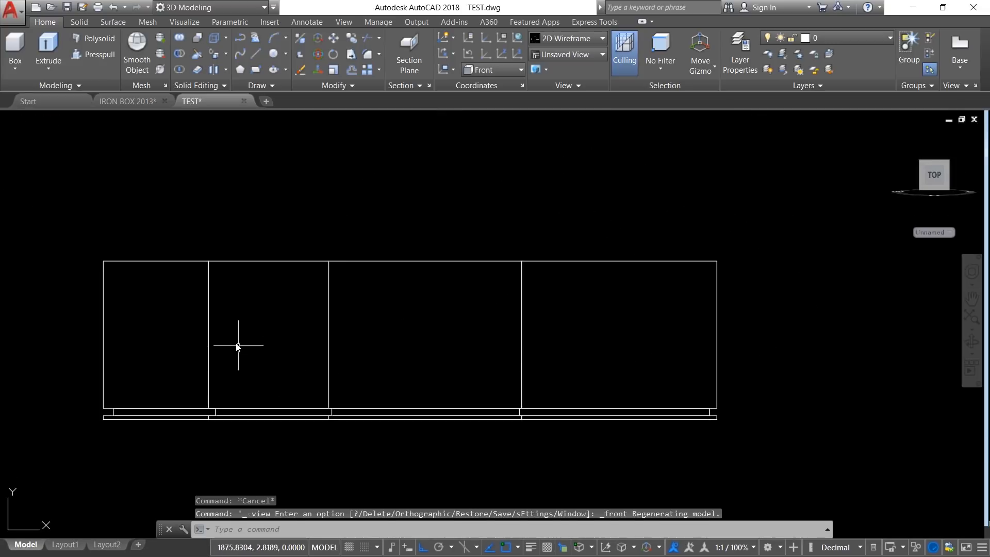
left_click(244, 39)
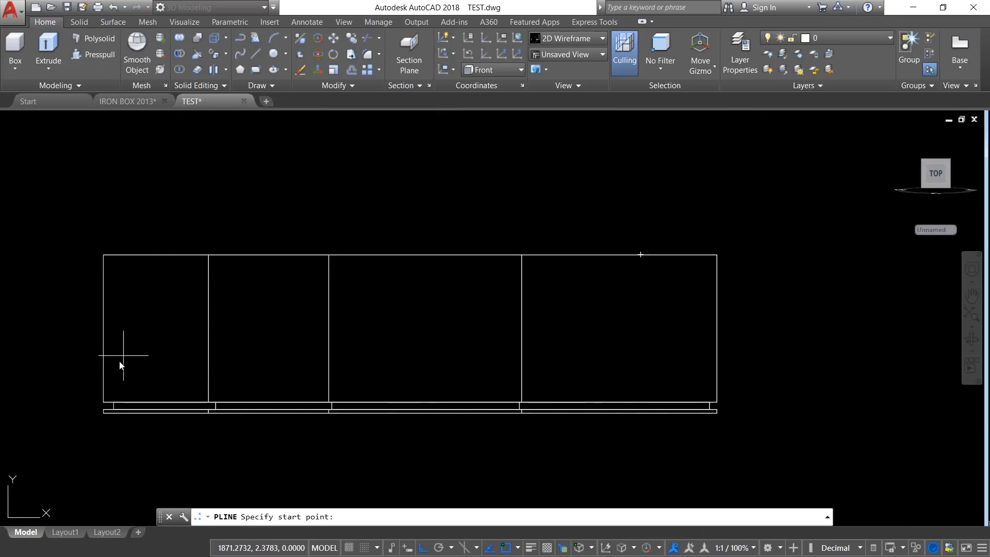
left_click(105, 401)
scroll(150, 361, "up", 2)
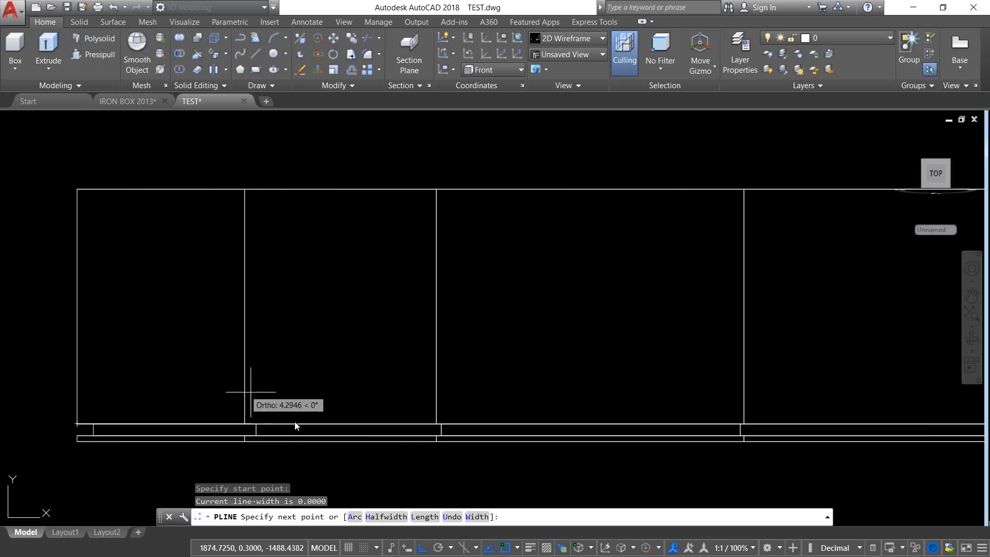
key("F8")
key("F8")
left_click(422, 549)
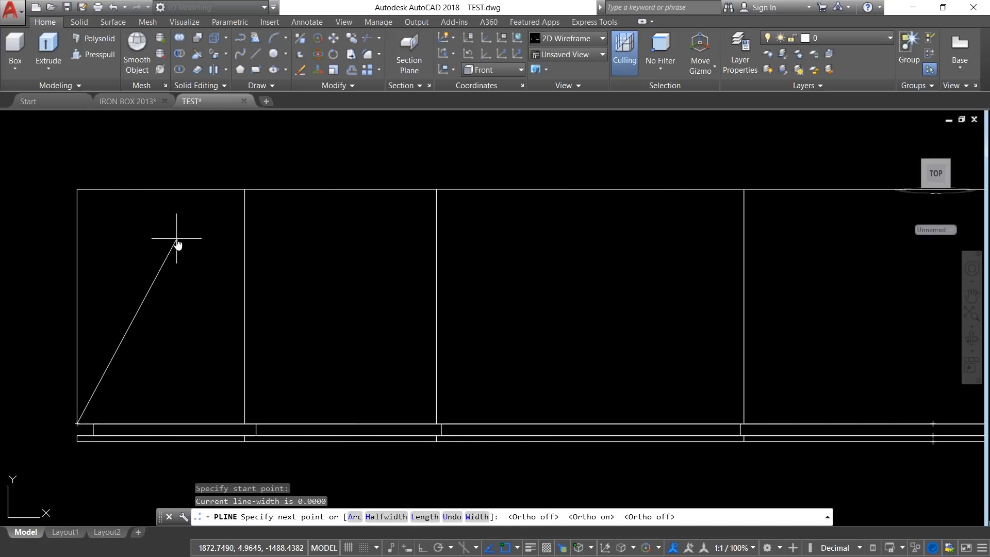
Step: Draw the polyline's first arc through a second point, rising from the tip corner to somewhat below the body's top edge
right_click(168, 220)
left_click(215, 269)
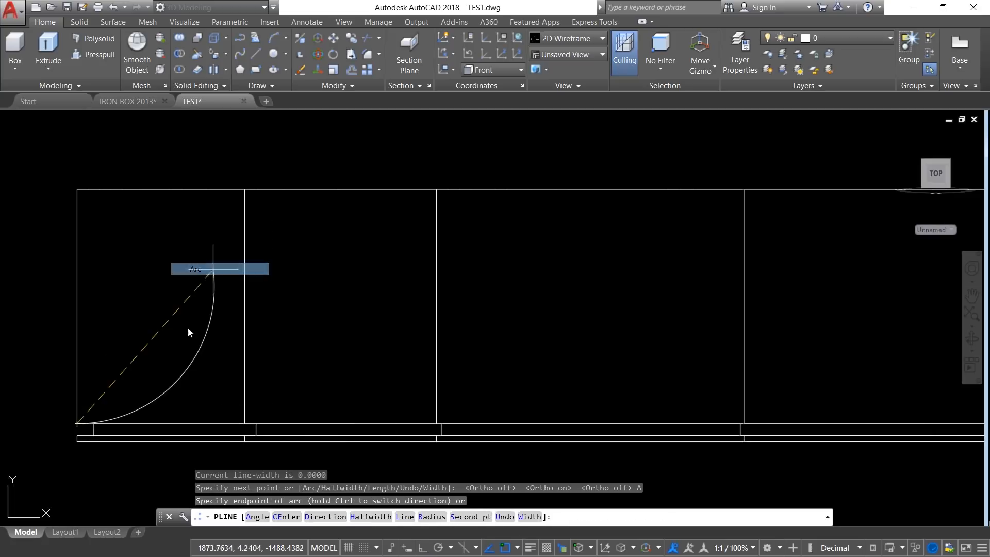
right_click(158, 268)
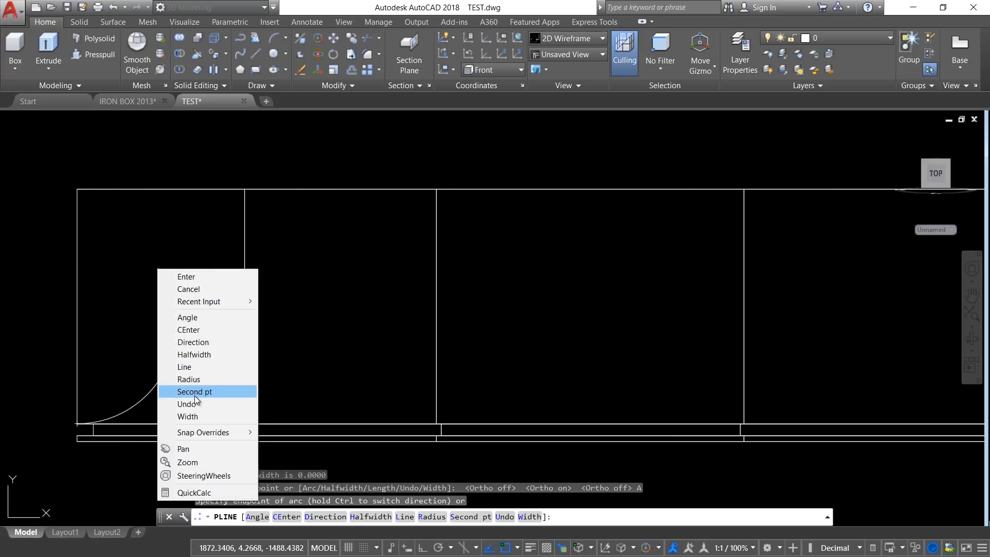
left_click(195, 388)
left_click(185, 323)
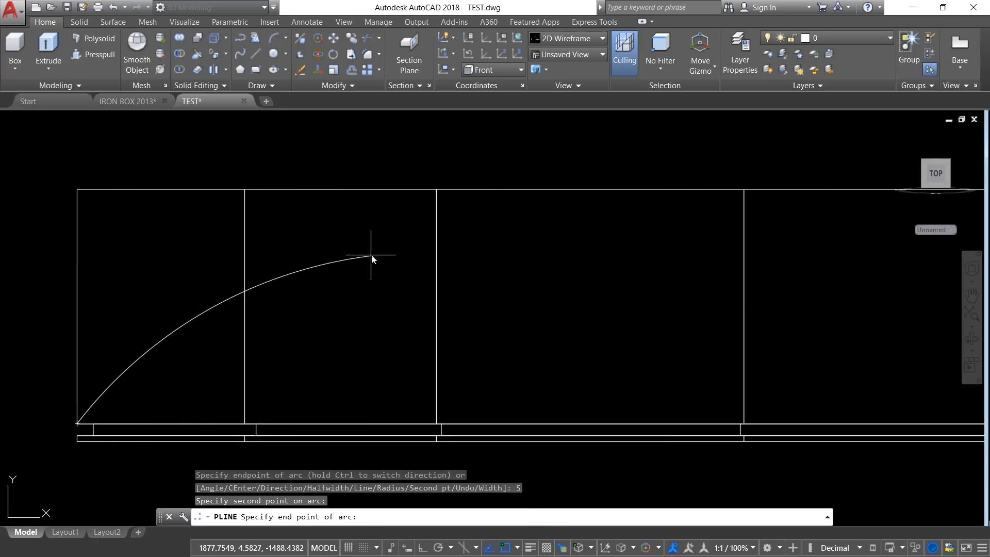
left_click(393, 254)
Step: Continue with a long shallow arc toward the rear and a small arc curving up to the nearest point on the body's top edge
scroll(473, 294, "down", 2)
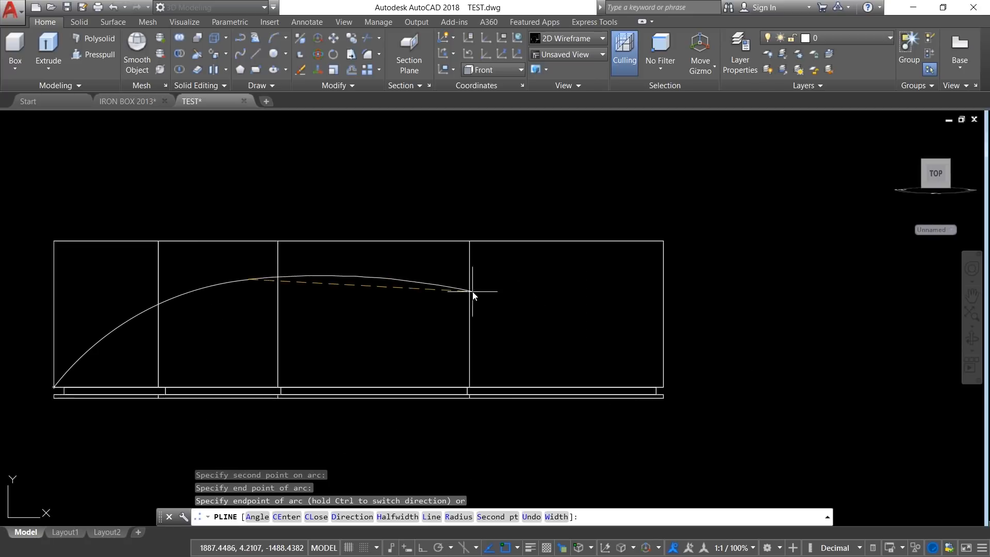
left_click(575, 278)
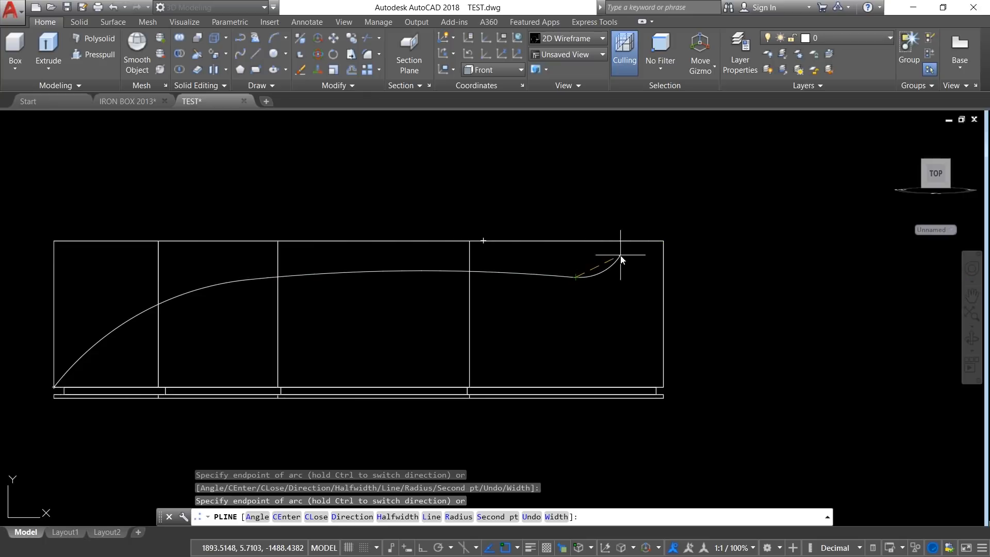
right_click(604, 221, "shift")
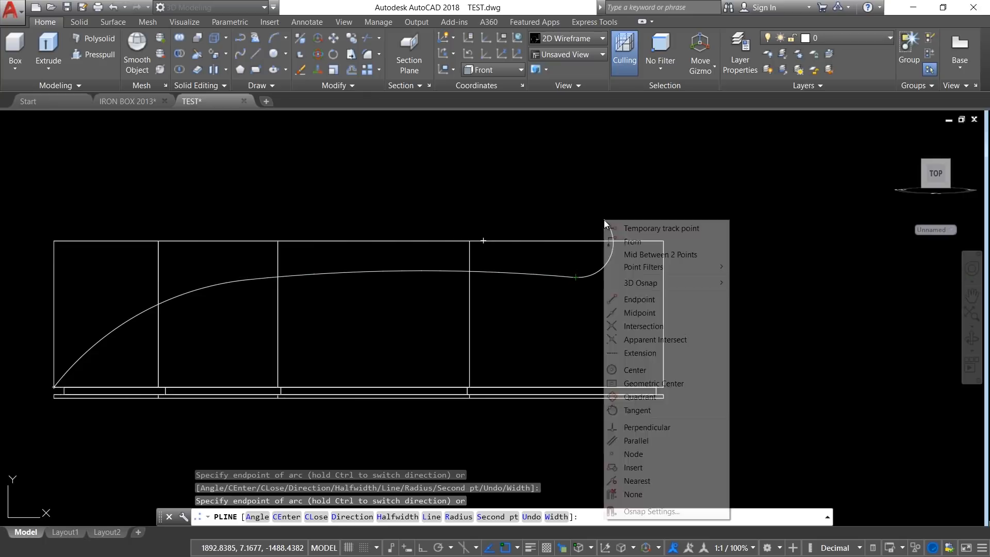
left_click(637, 480)
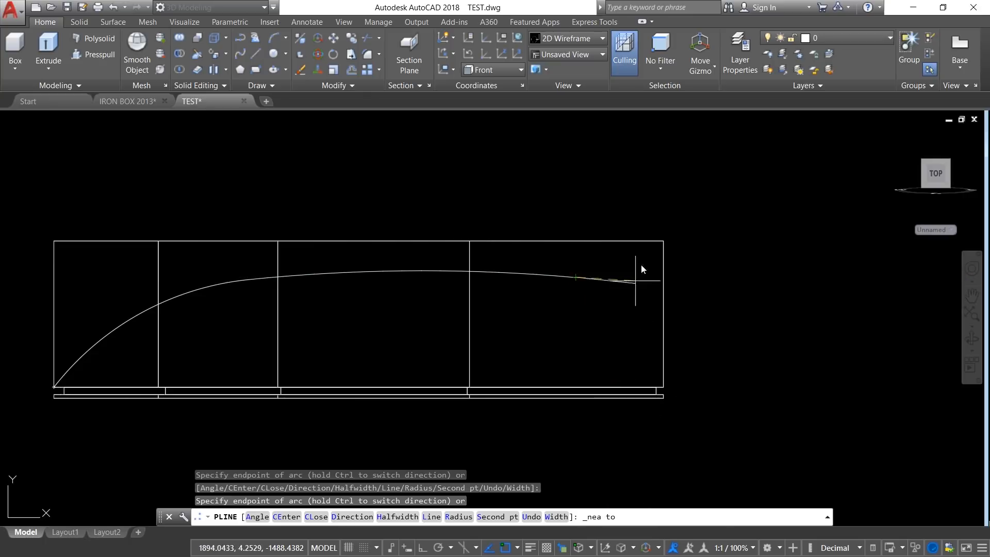
left_click(622, 240)
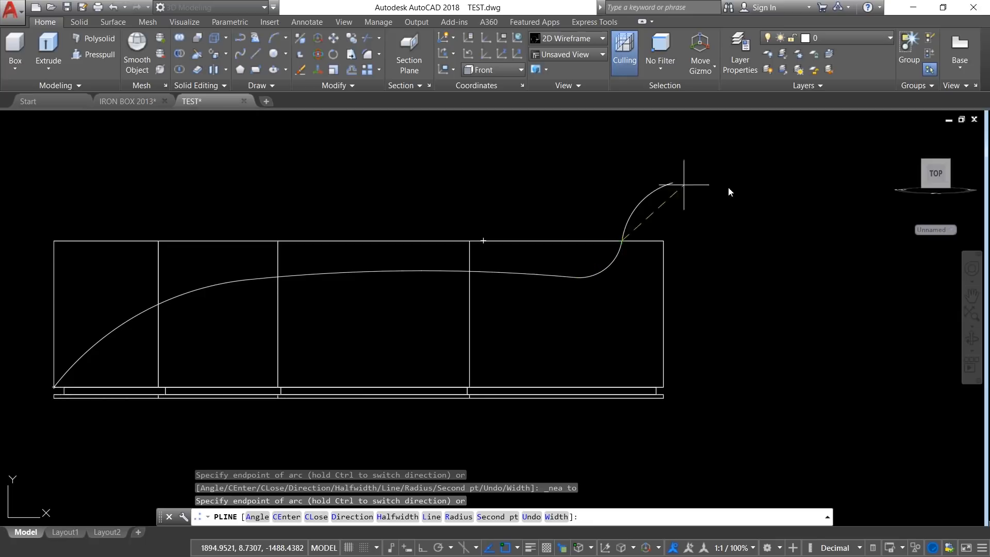
Step: Add straight orthogonal segments above the body, past the tip and down to base level, and close the polyline
right_click(596, 166)
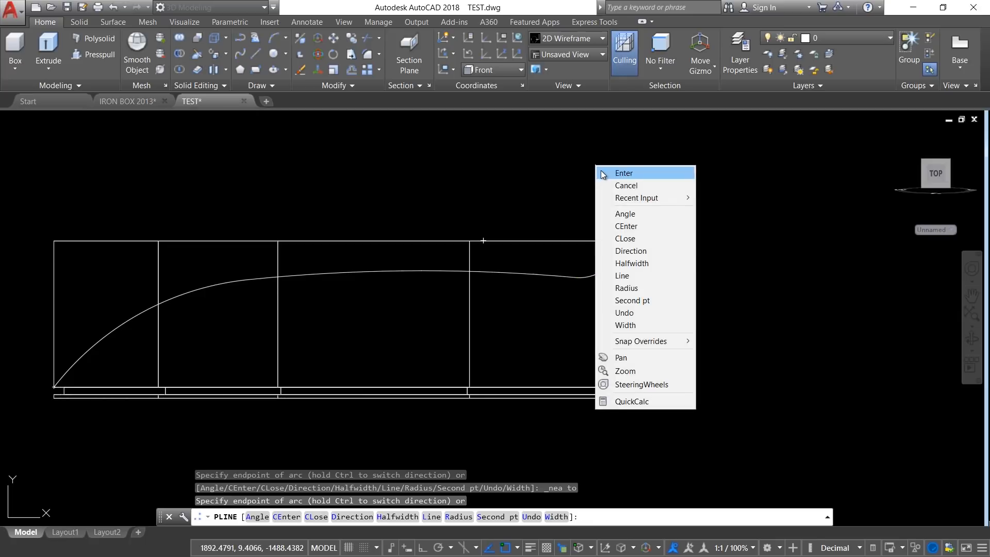
left_click(624, 275)
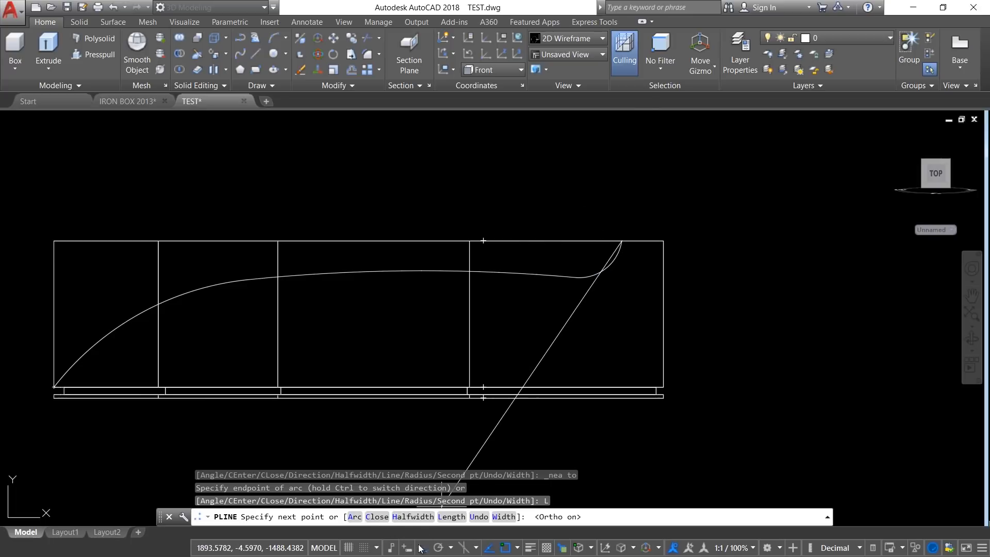
left_click(622, 179)
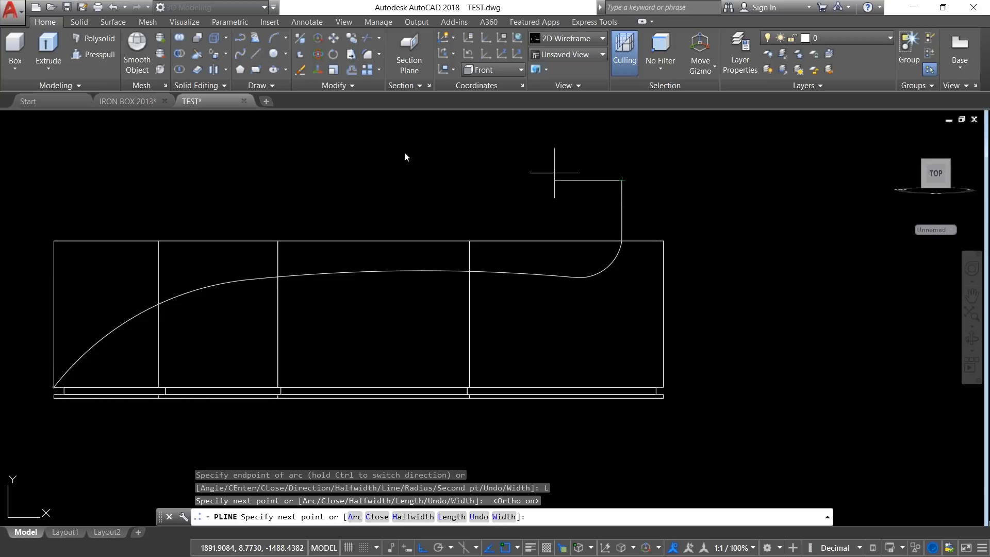
left_click(15, 170)
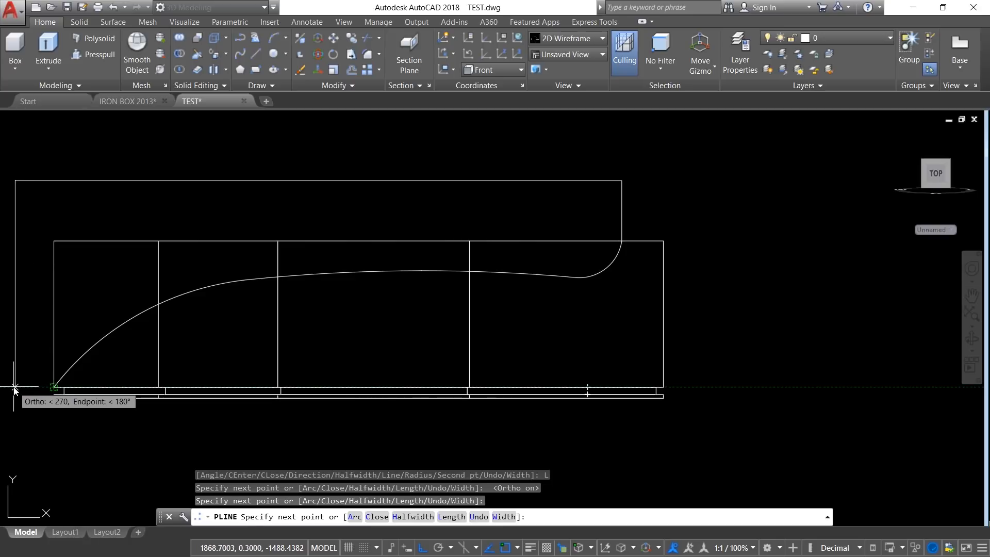
left_click(13, 387)
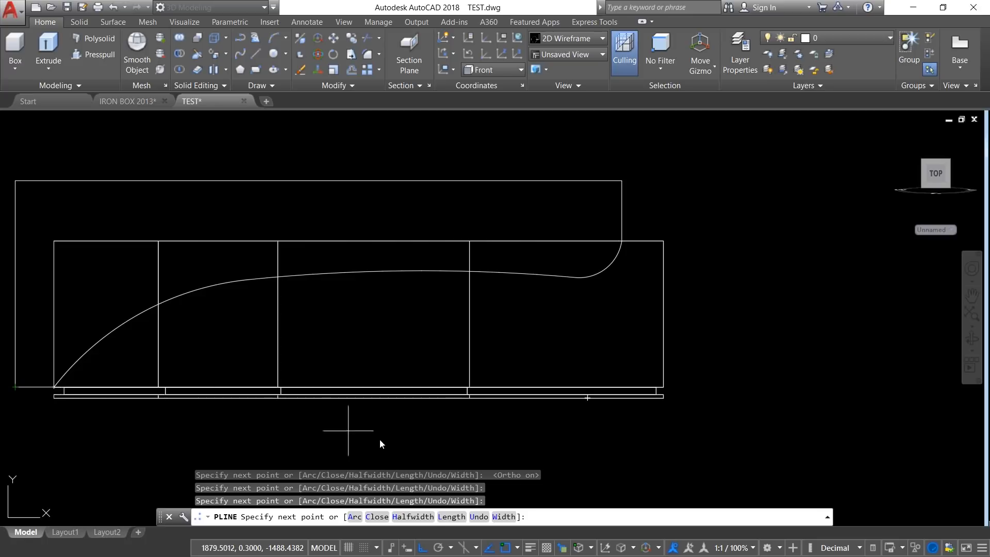
right_click(502, 546)
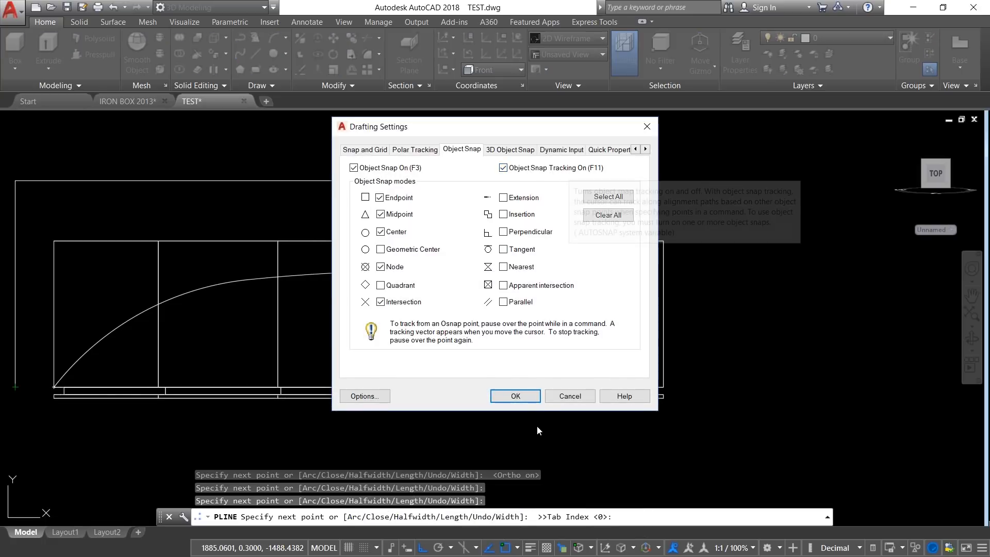
key("Return")
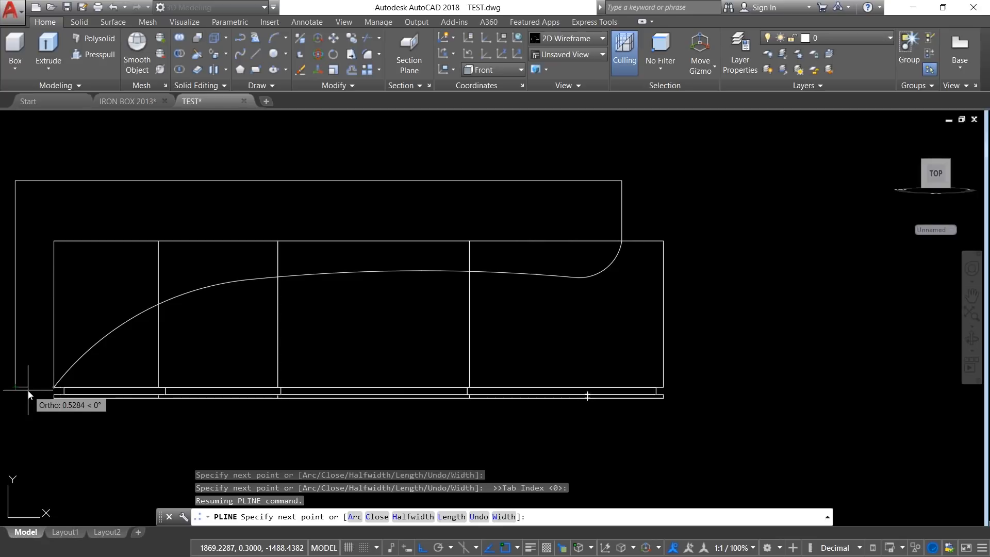
right_click(31, 388)
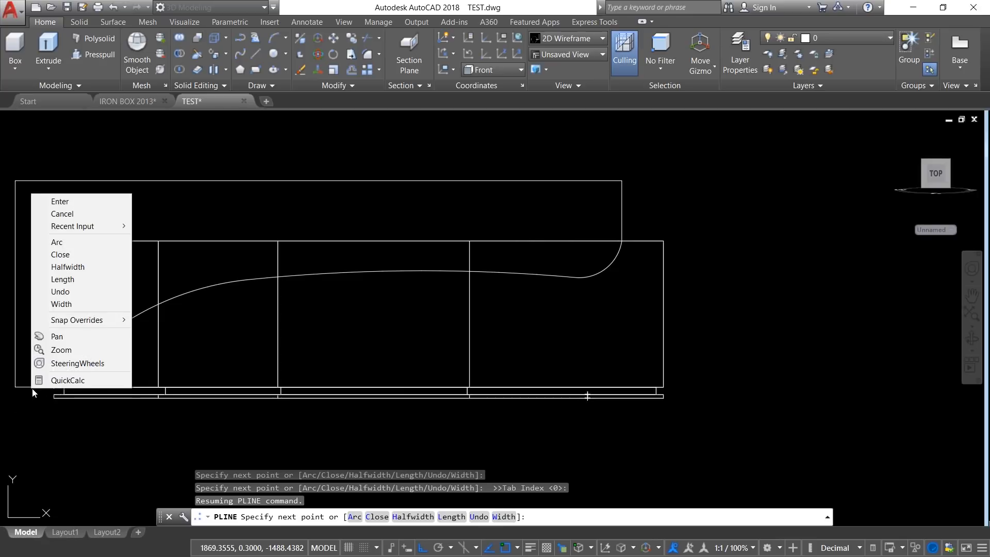
left_click(67, 255)
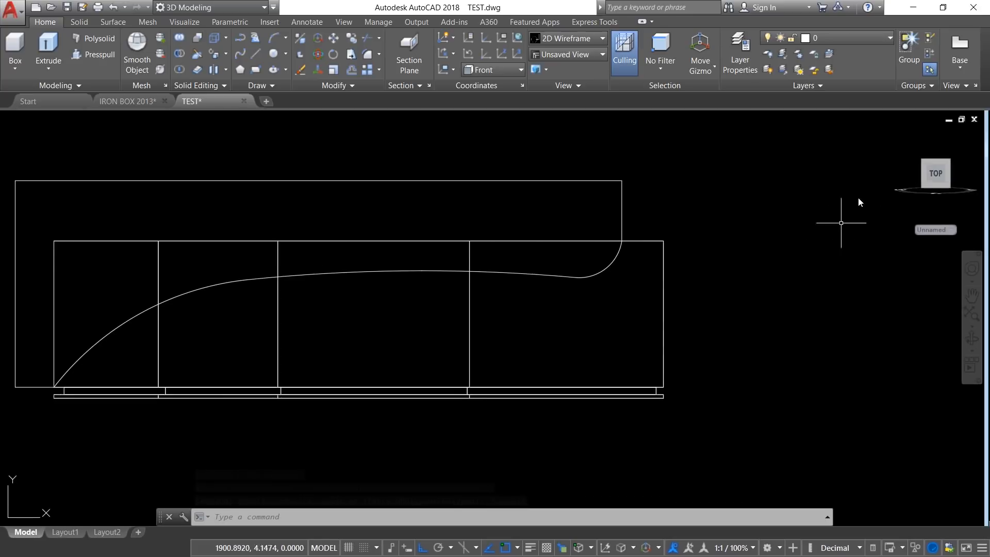
Step: Return to an isometric view and move the closed cutting profile 9 along the +Z direction toward the body's side
left_click(911, 170)
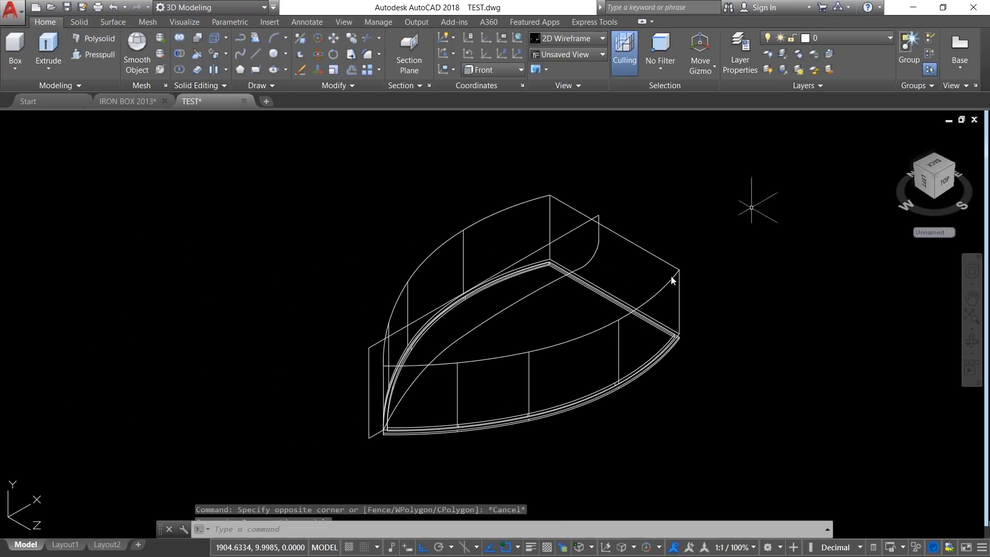
scroll(485, 401, "up", 2)
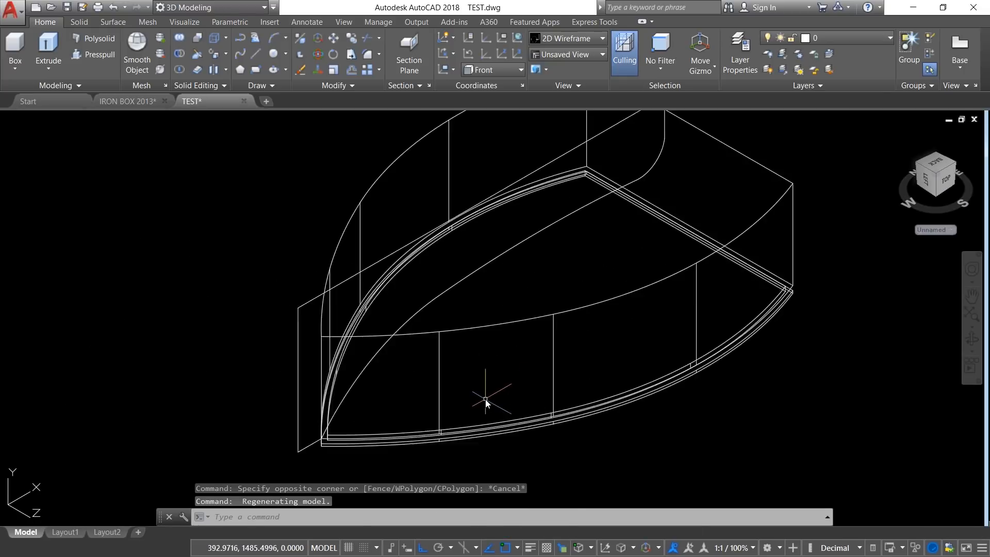
left_click(333, 37)
left_click(588, 277)
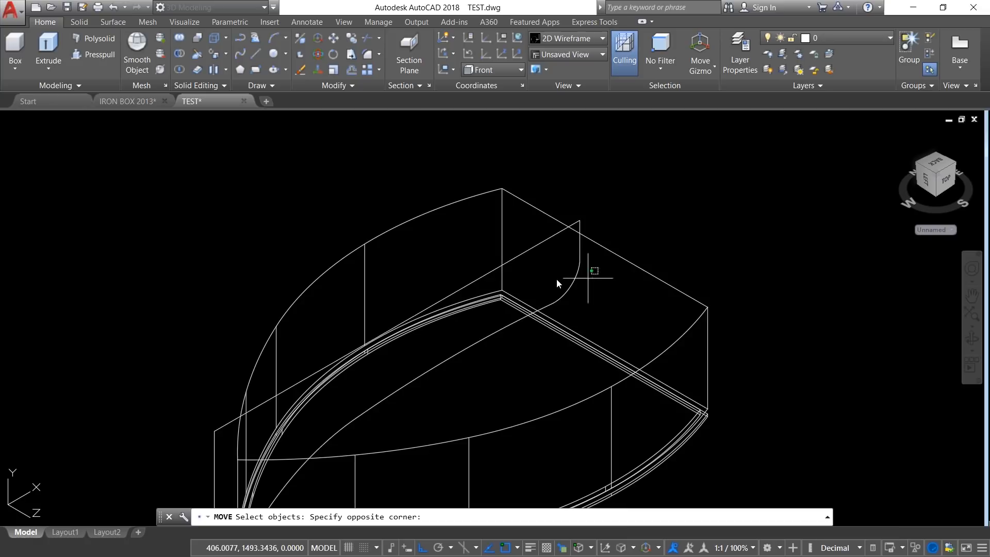
left_click(556, 283)
key("Return")
left_click(625, 181)
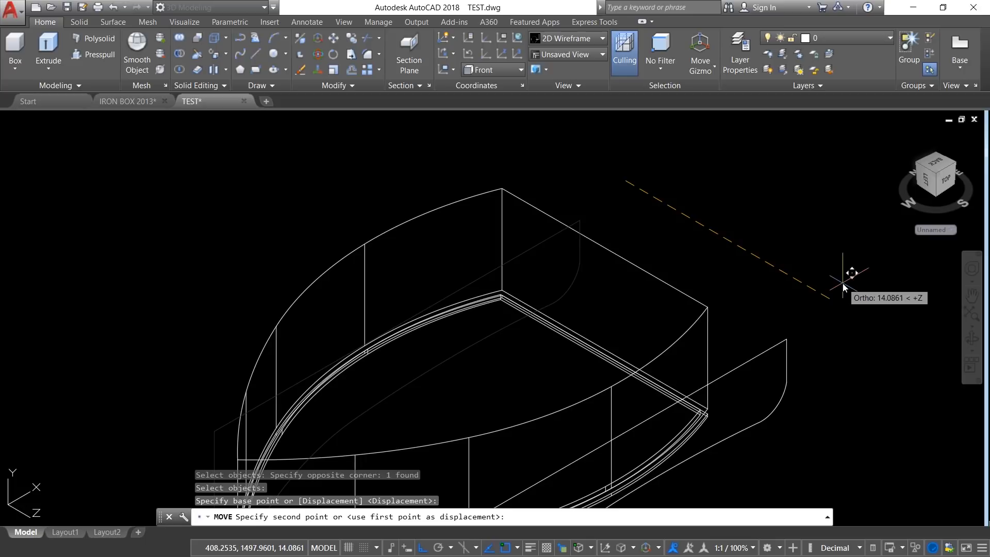
type("9")
key("Return")
key("Escape")
key("Escape")
key("Escape")
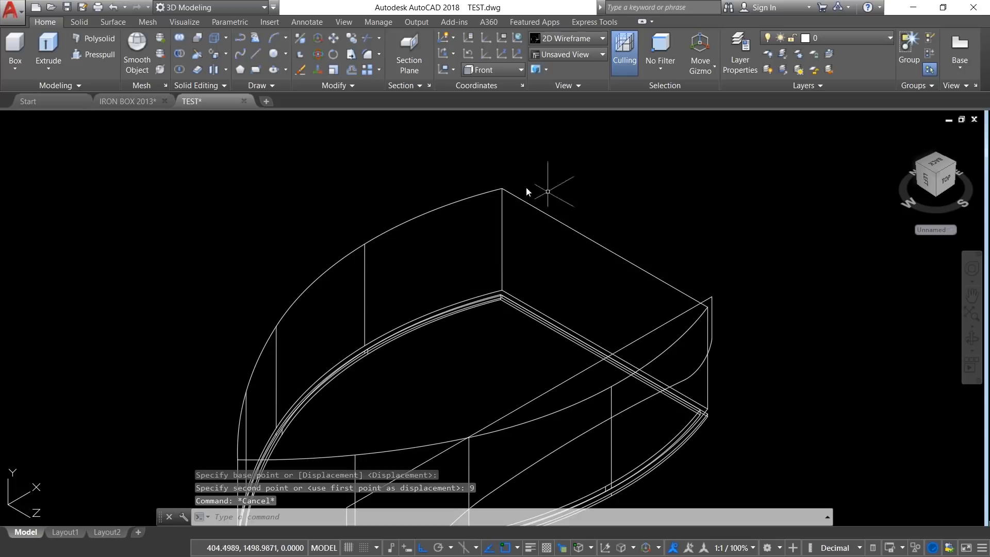
Step: Extrude the closed cutting profile as a solid with a height of -18 across the full width of the body
left_click(53, 70)
left_click(67, 101)
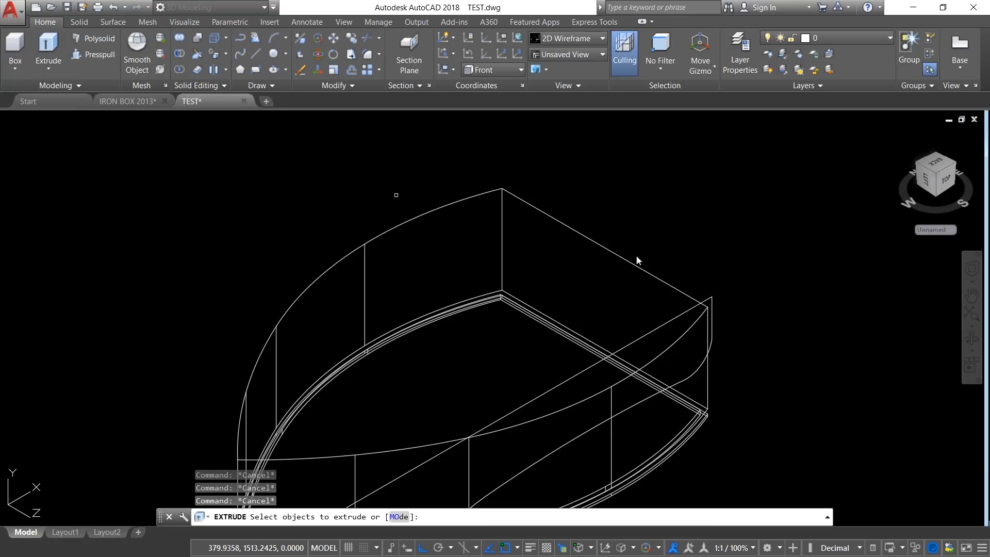
left_click(683, 312)
left_click(654, 329)
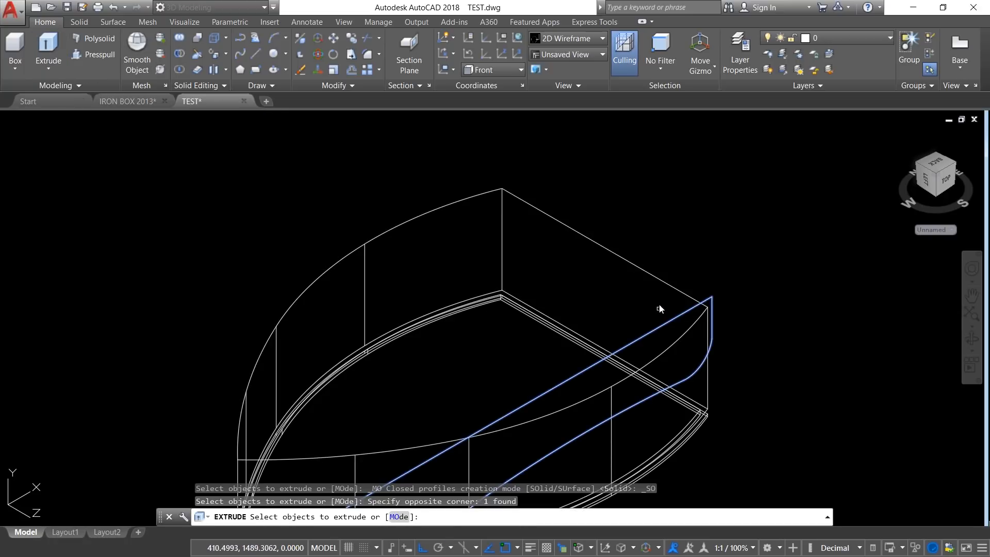
key("Return")
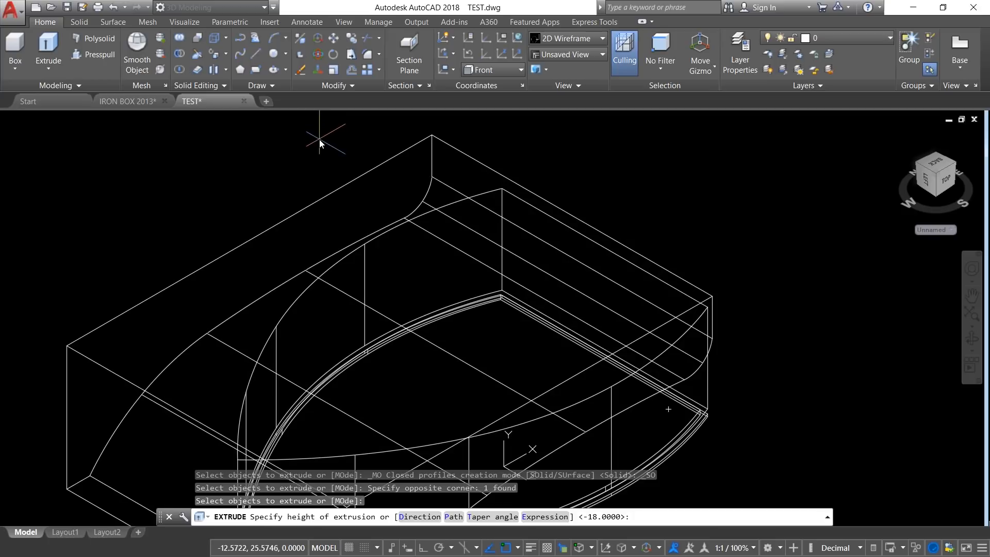
type("-18")
key("Return")
key("Escape")
Step: Subtract the extruded curved-profile solid from the tall body and save the drawing
middle_click_drag(185, 187, 221, 130)
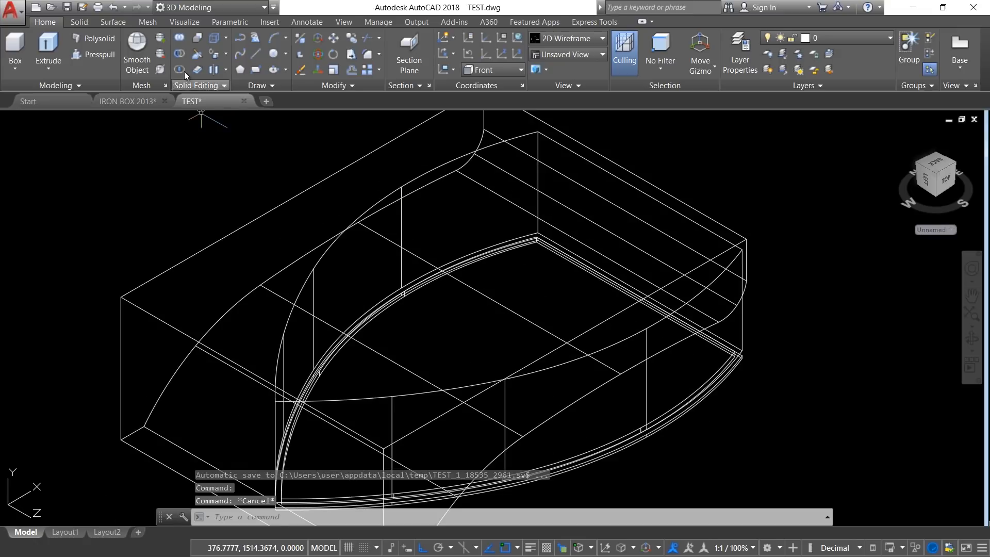
left_click(174, 57)
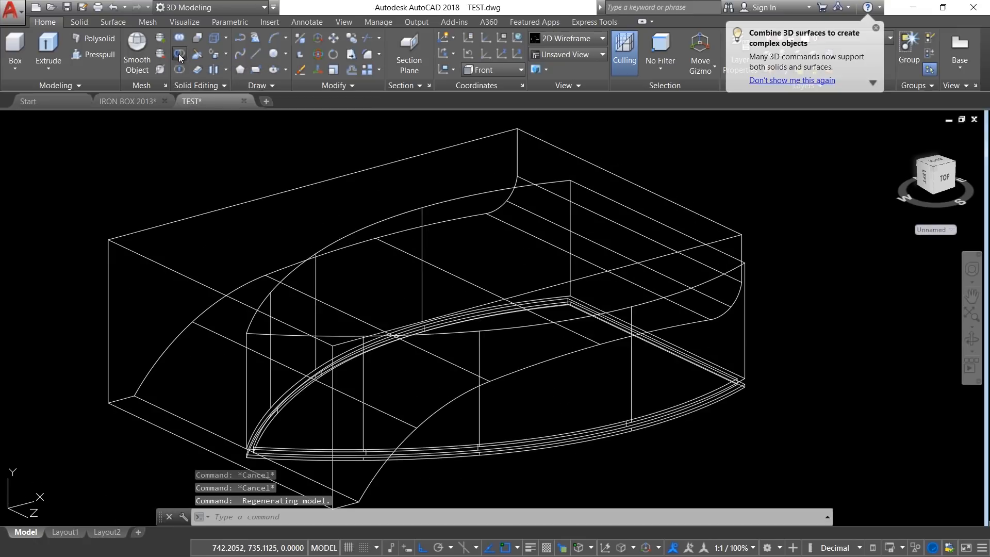
left_click(744, 331)
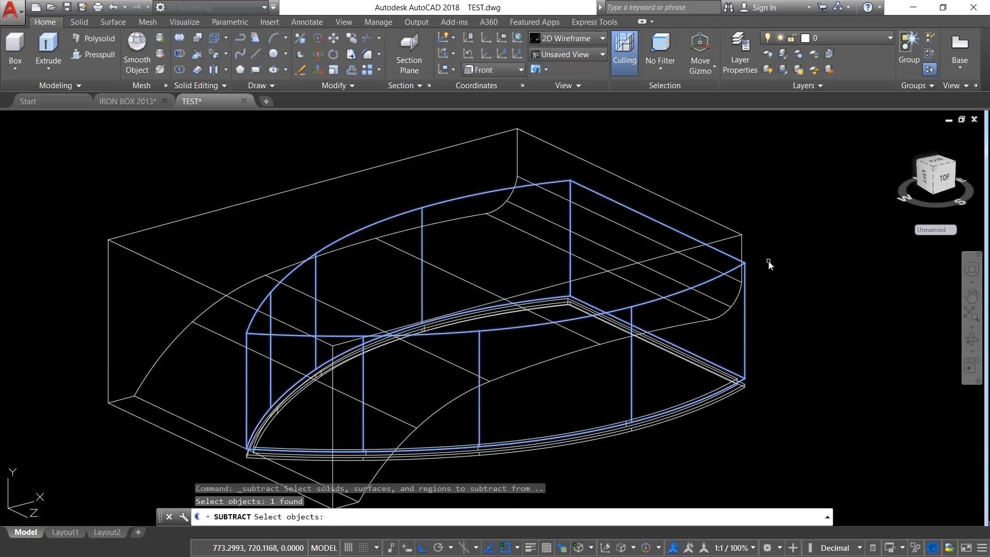
key("Return")
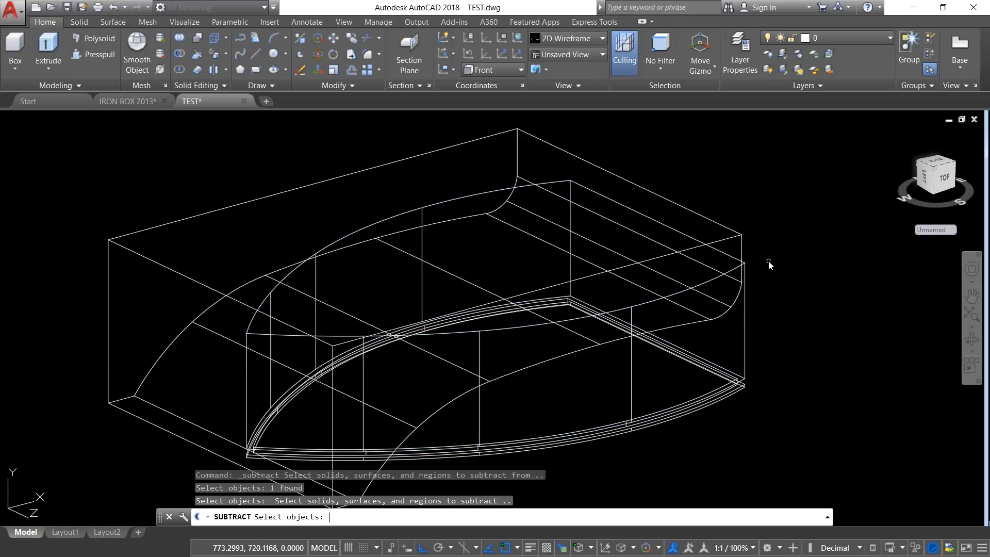
left_click(733, 238)
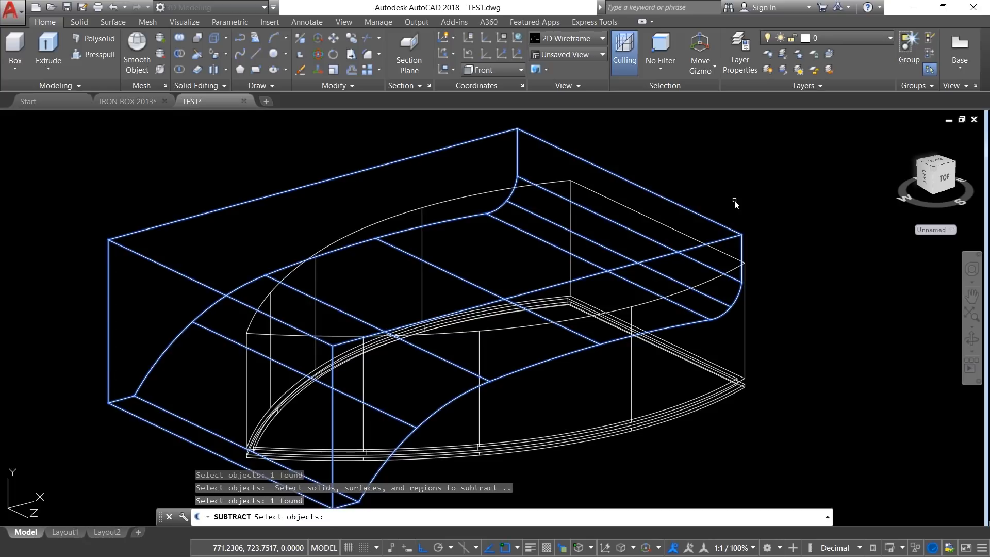
key("Return")
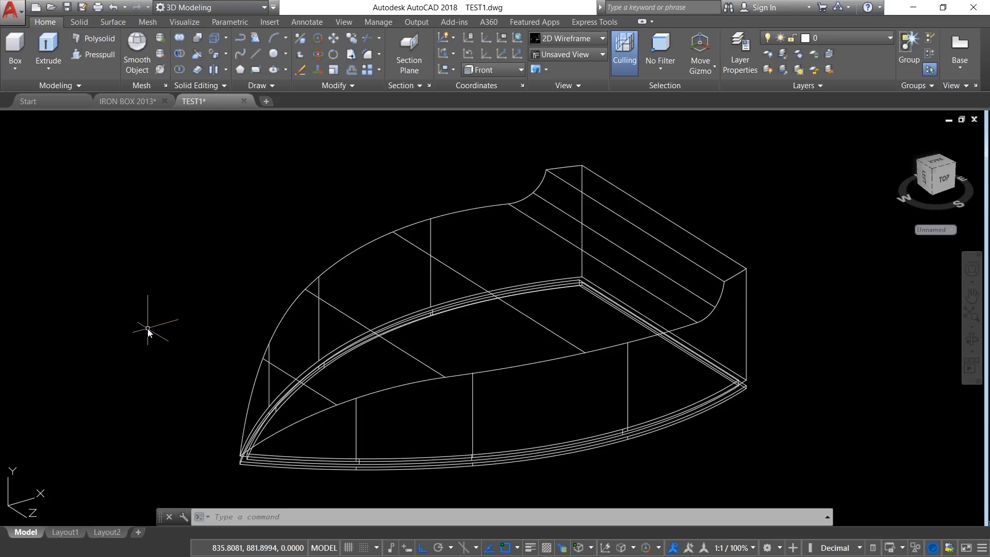
key("ctrl+s")
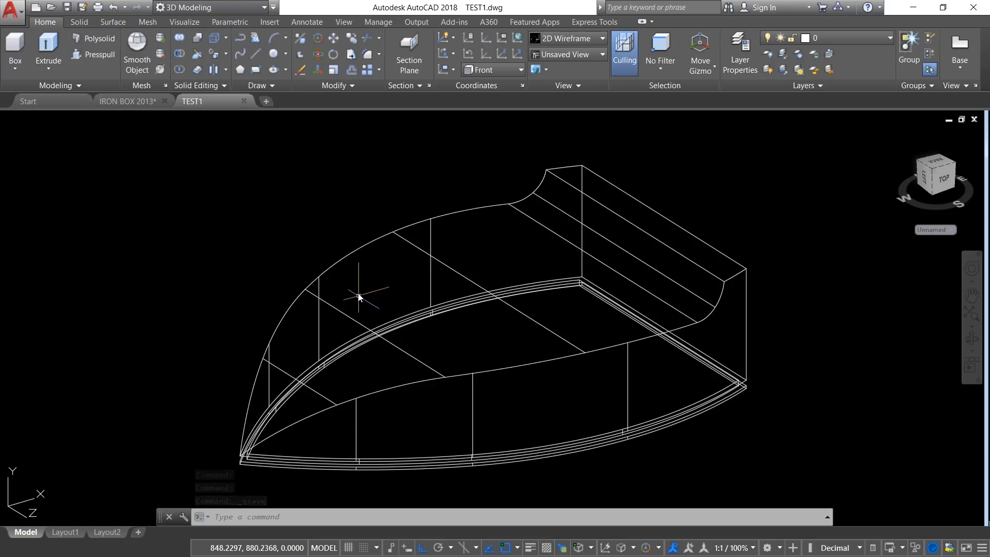
Step: Fillet the body's upper edges with radius 1, chaining both curved side edges and adding the straight edge above the rear curve
left_click(379, 53)
left_click(382, 75)
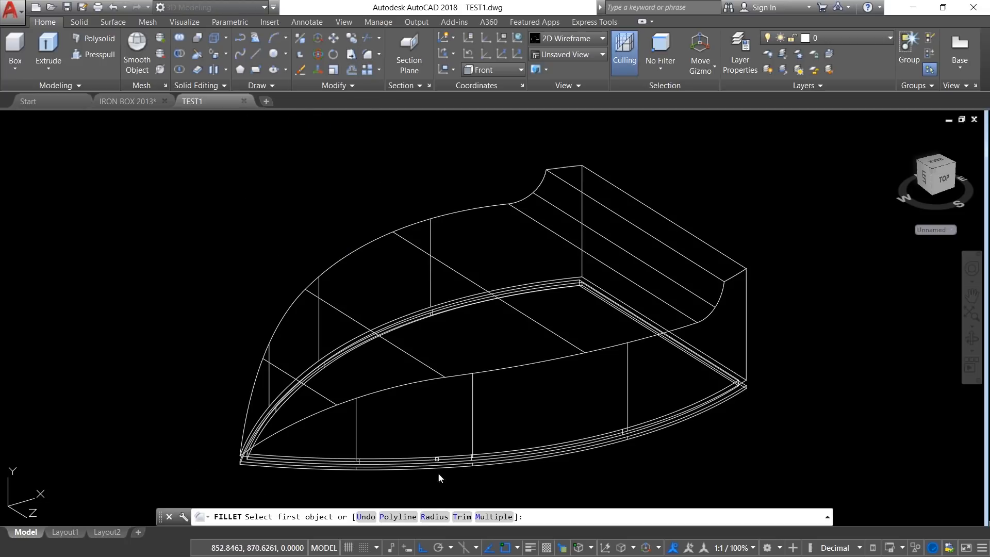
left_click(434, 516)
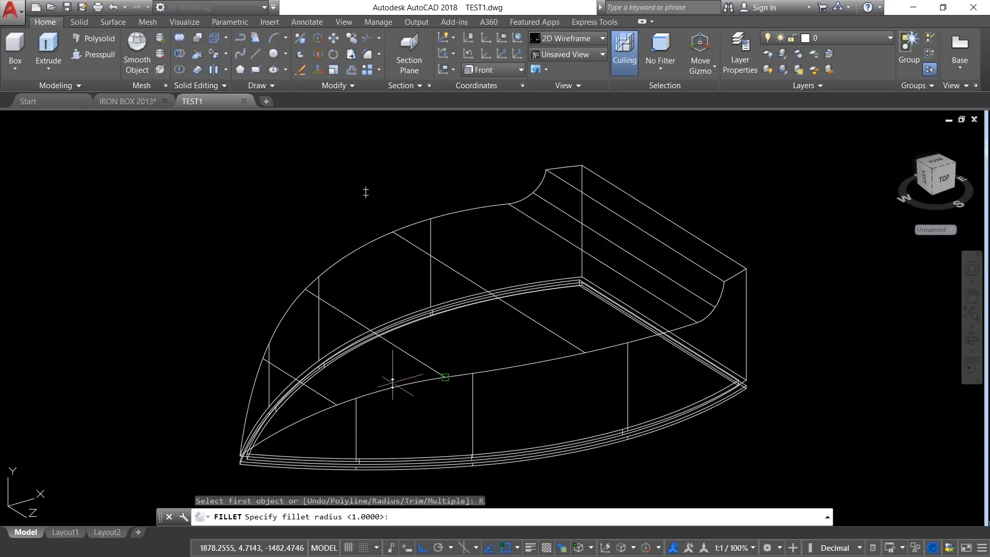
type("1")
key("Return")
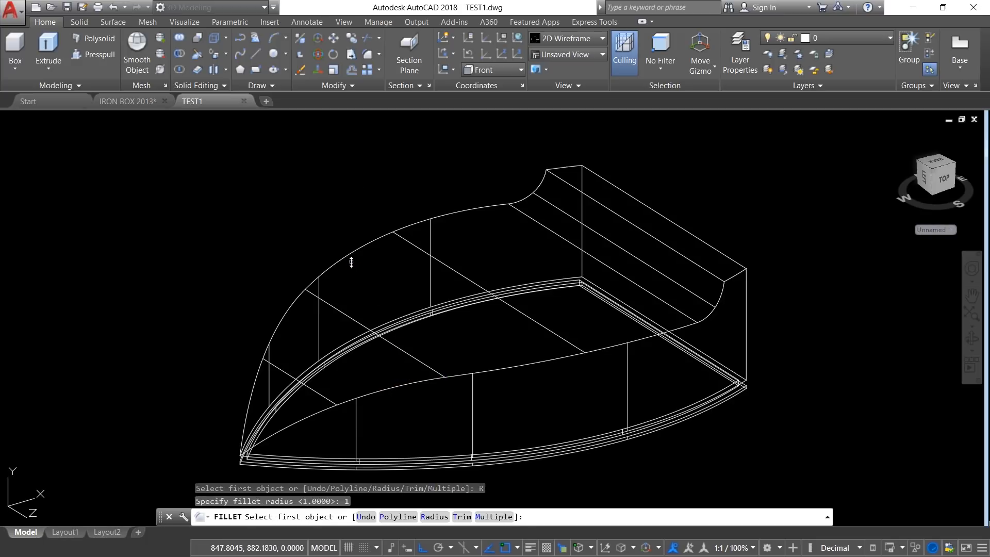
left_click(496, 369)
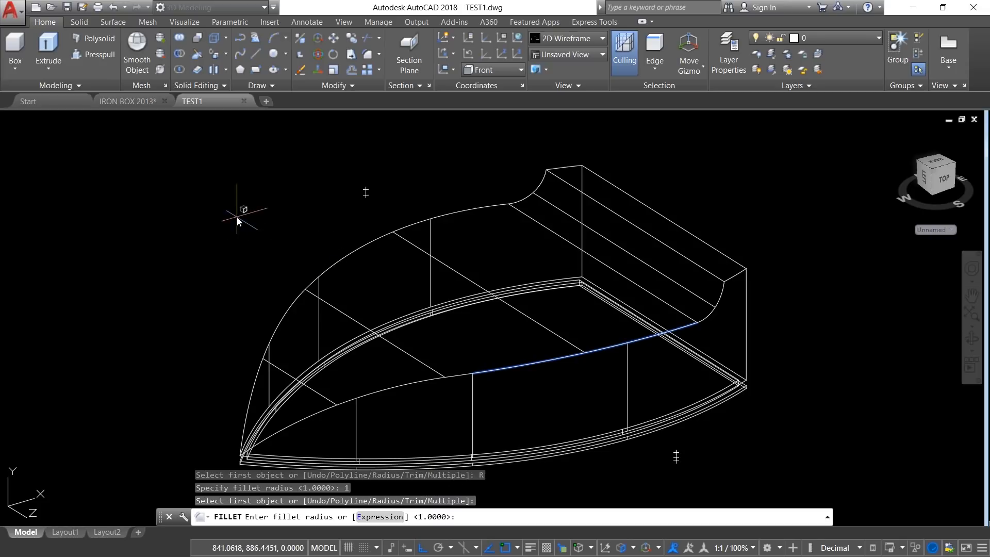
key("Return")
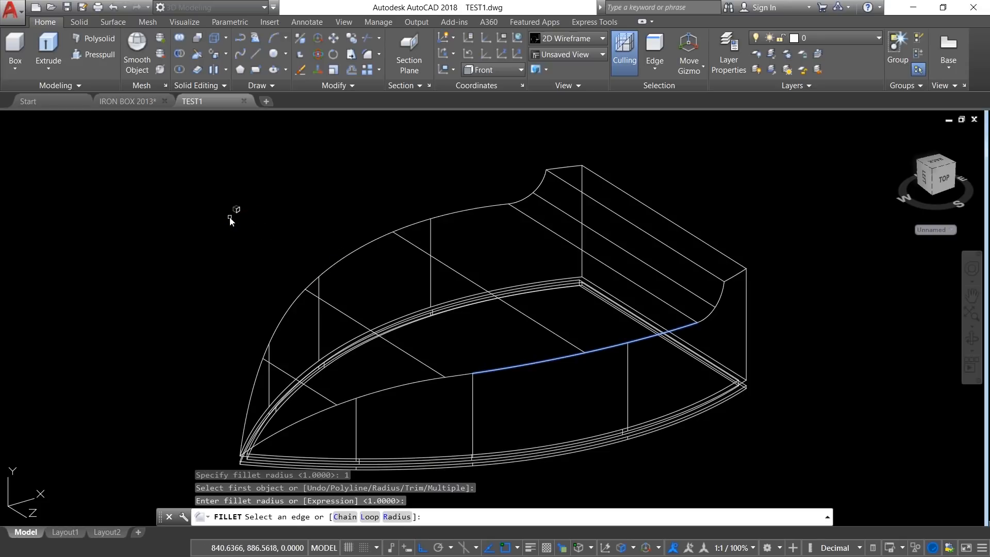
left_click(353, 516)
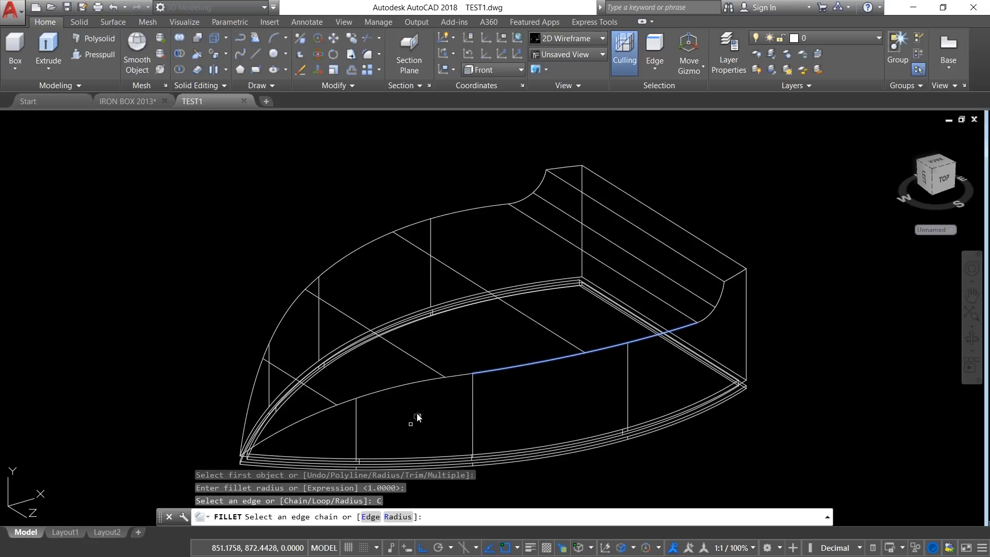
left_click(413, 384)
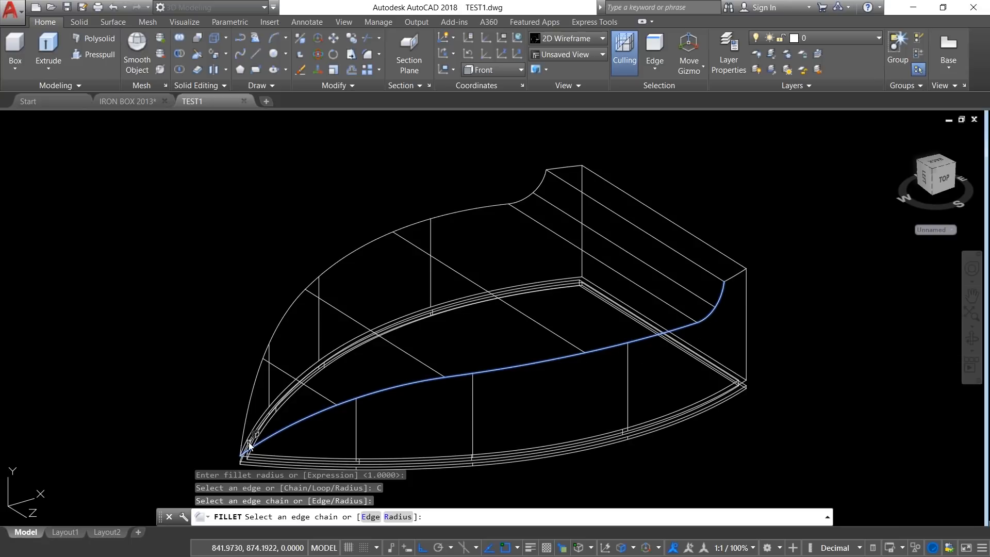
left_click(258, 375)
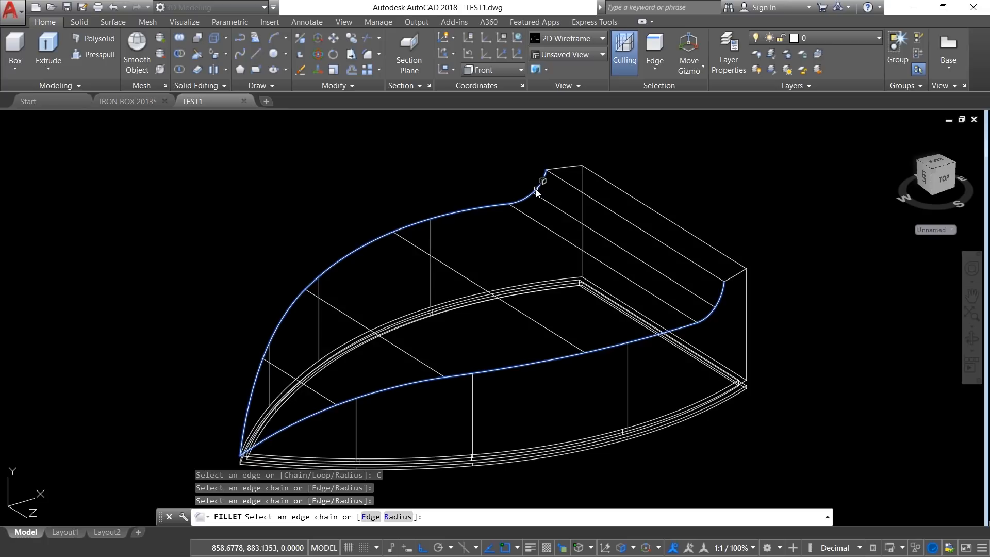
left_click(625, 220)
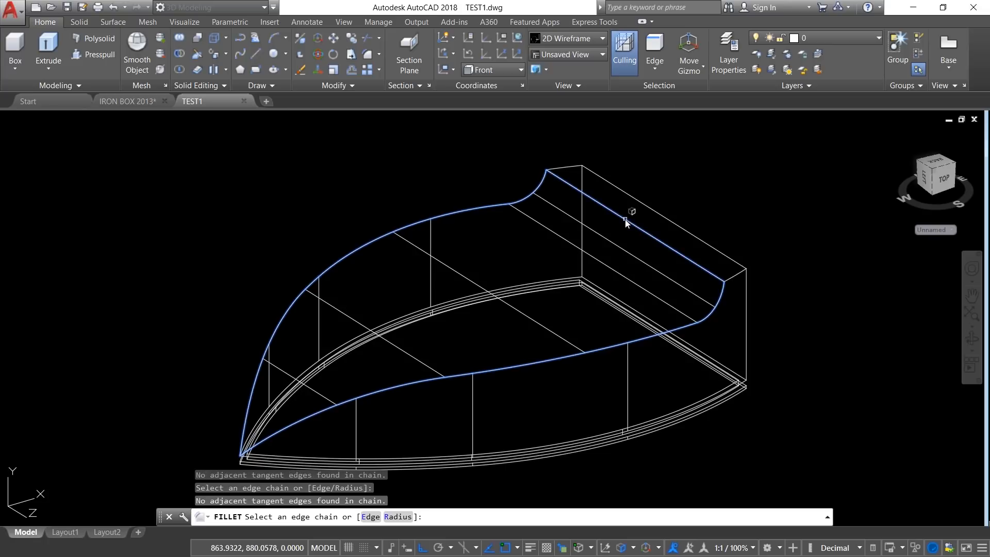
key("Return")
double_click(653, 170)
Step: Switch the visual style to Shaded with edges and turn the model to show its rear face
left_click(88, 119)
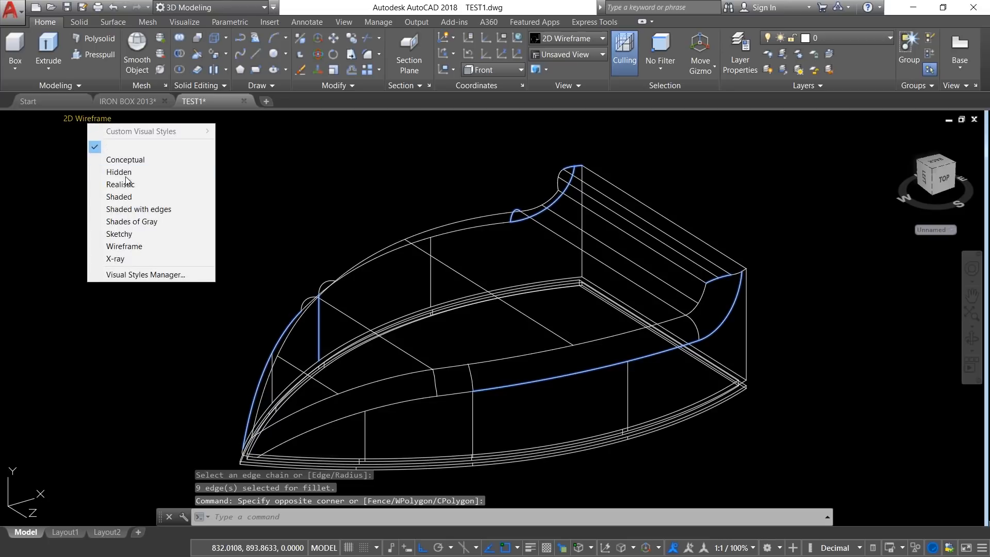
left_click(147, 208)
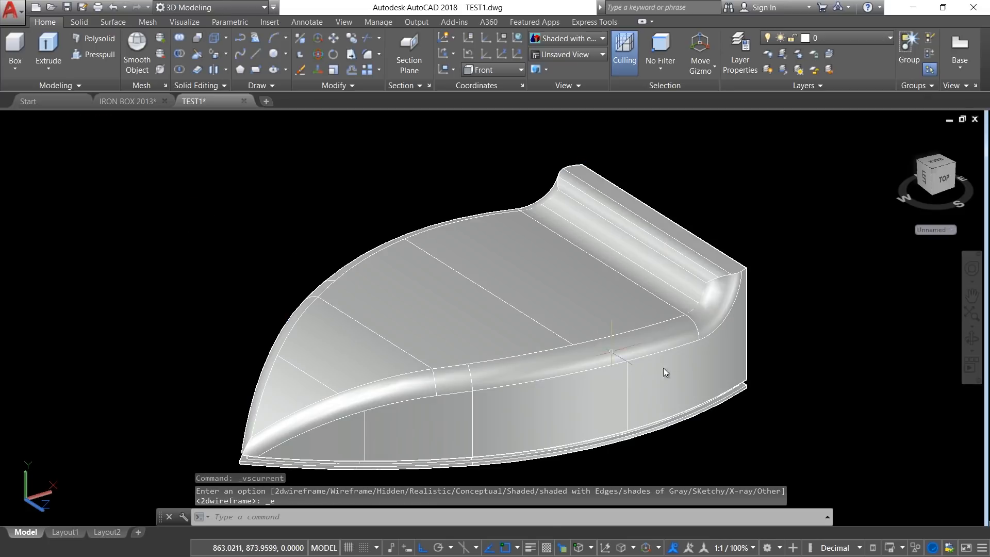
mouse_move(663, 367)
middle_mouse_down("shift")
mouse_move(589, 354)
mouse_move(691, 347)
mouse_move(645, 349)
middle_mouse_up("shift")
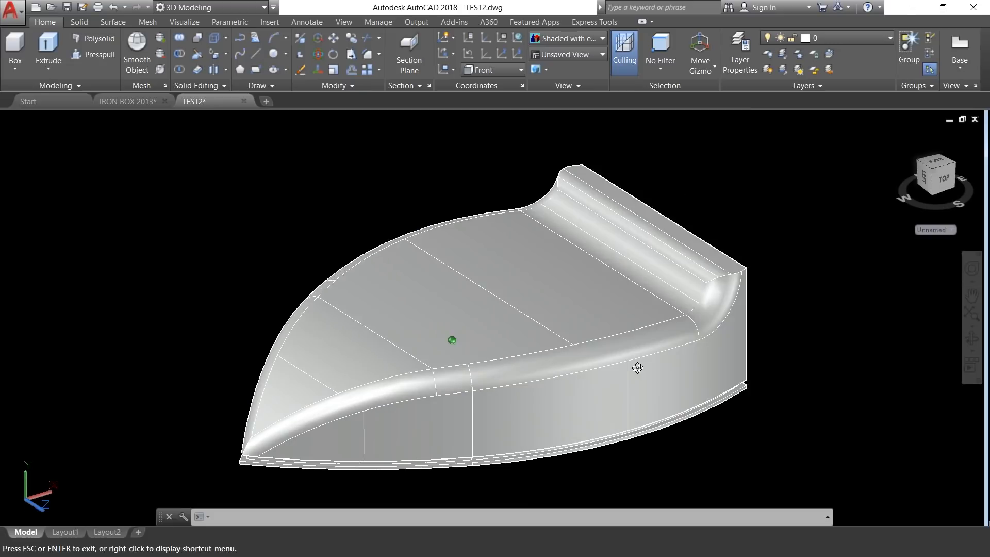
mouse_move(638, 368)
middle_mouse_down("shift")
mouse_move(541, 380)
mouse_move(512, 366)
middle_mouse_up("shift")
middle_click_drag(625, 411, 579, 313, "shift")
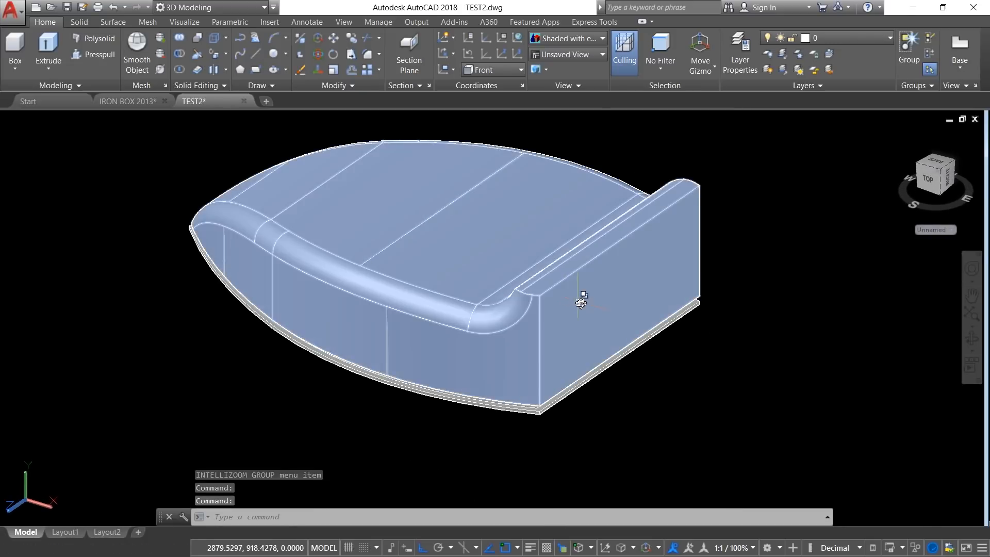
Step: Rotate the body's rear face by -10 degrees about its top edge, using the edge's two endpoints as the axis
scroll(578, 299, "up", 2)
middle_click_drag(557, 354, 584, 354, "shift")
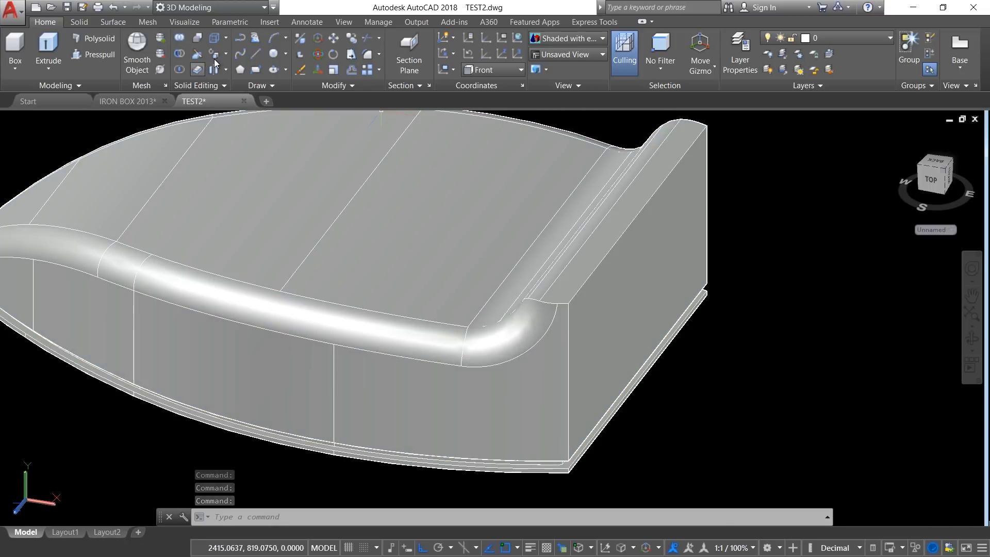
left_click(227, 51)
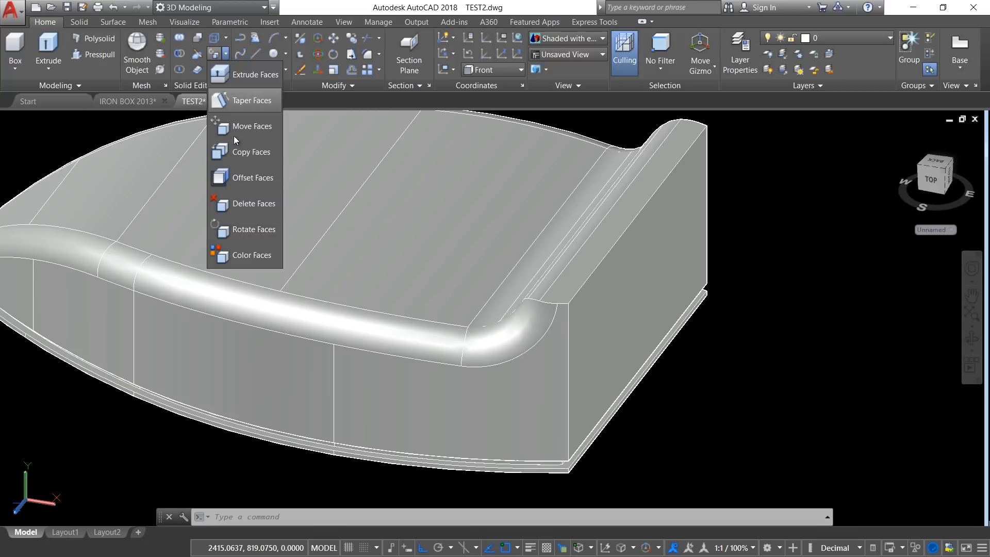
left_click(252, 230)
left_click(607, 314)
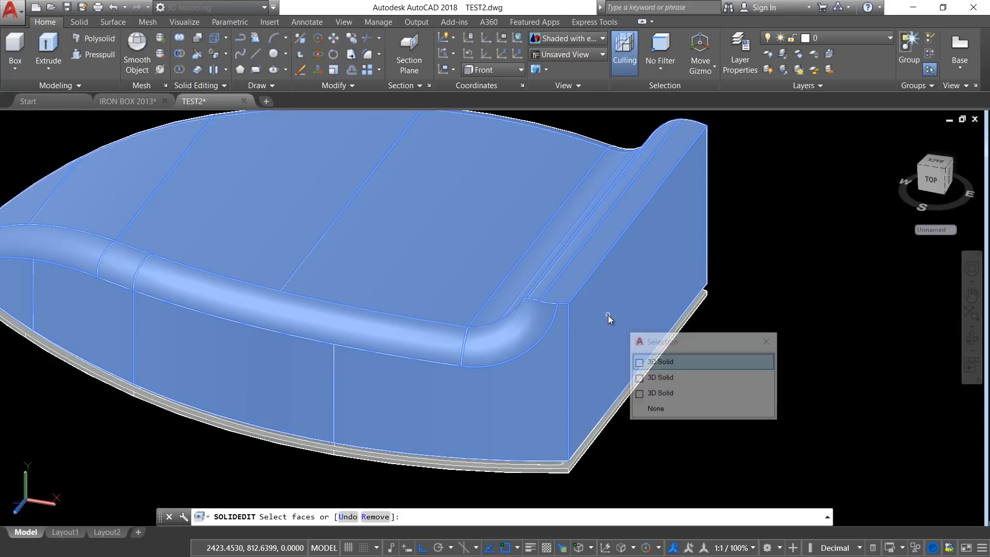
left_click(662, 363)
key("Return")
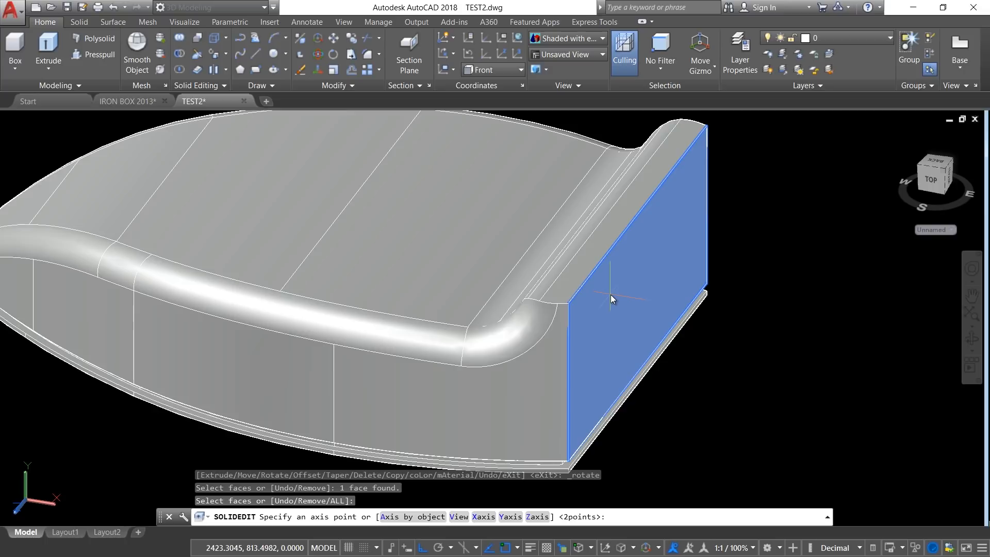
left_click(570, 307)
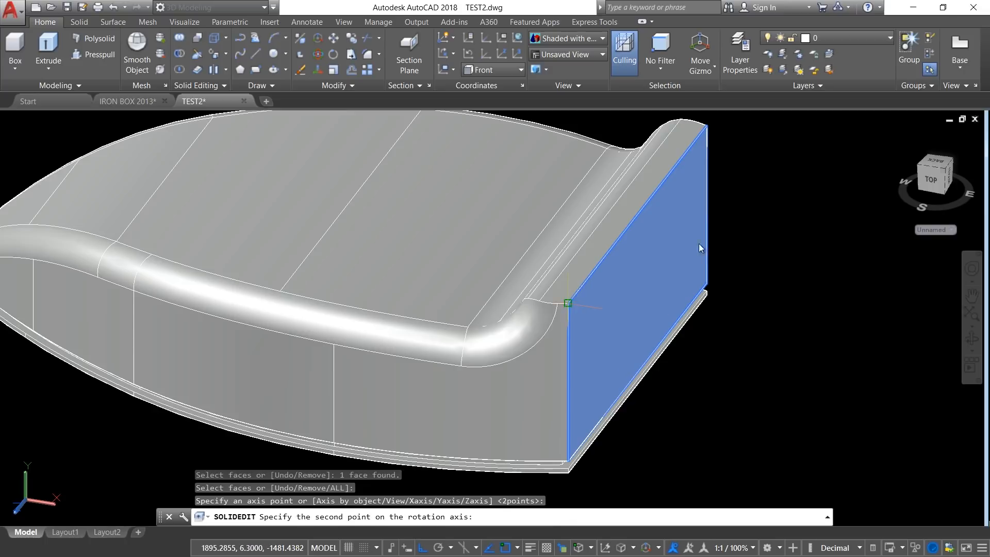
left_click(707, 125)
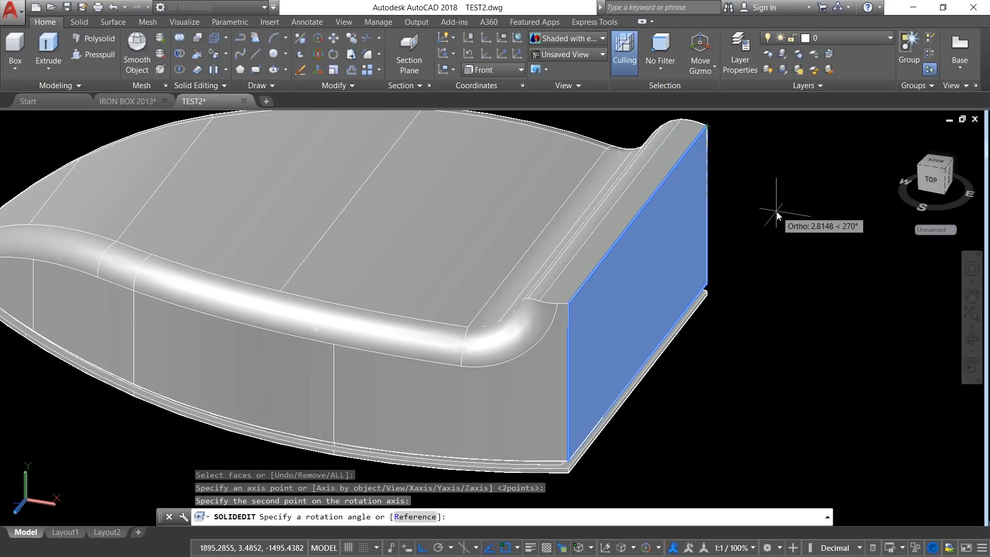
type("-10")
key("Return")
key("Escape")
key("Escape")
Step: Fillet the edge loop around the body's slanted rear face with a radius of 0.5
middle_click_drag(776, 212, 532, 289, "shift")
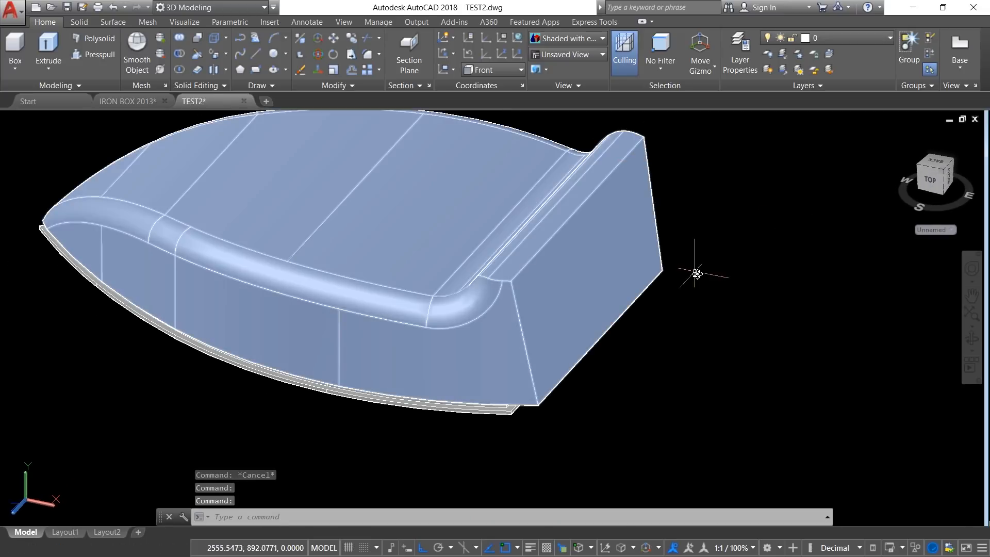
left_click(625, 219)
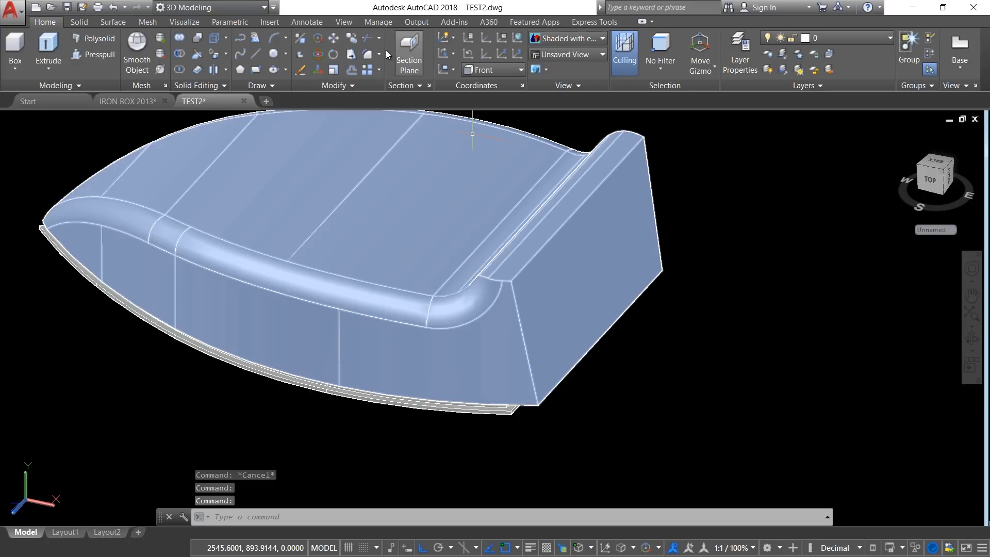
left_click(379, 54)
left_click(396, 76)
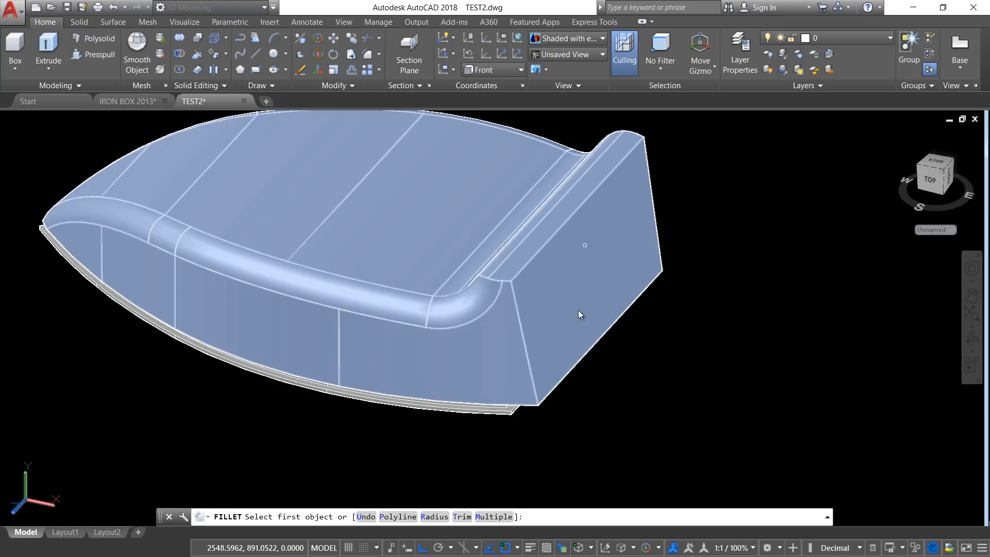
left_click(433, 517)
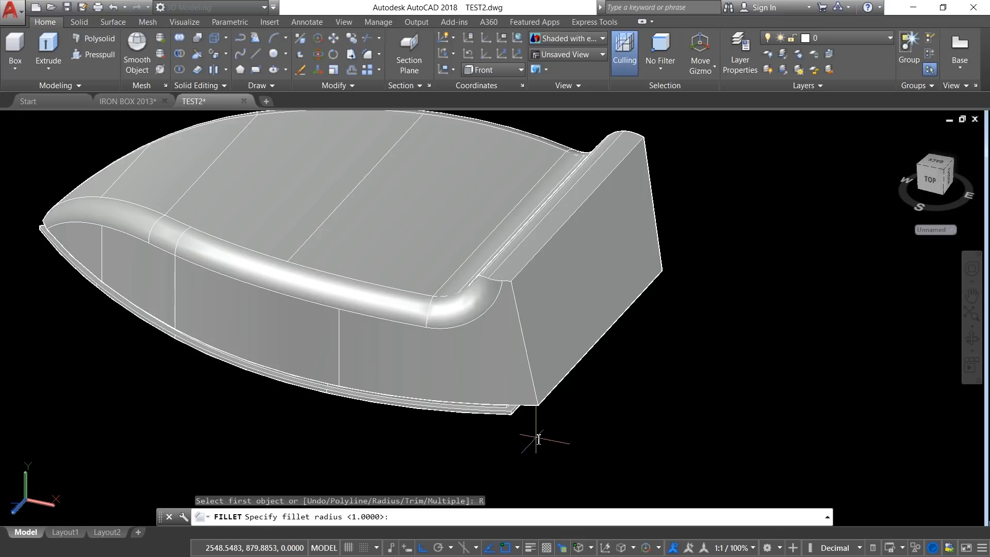
type("0.5")
key("Return")
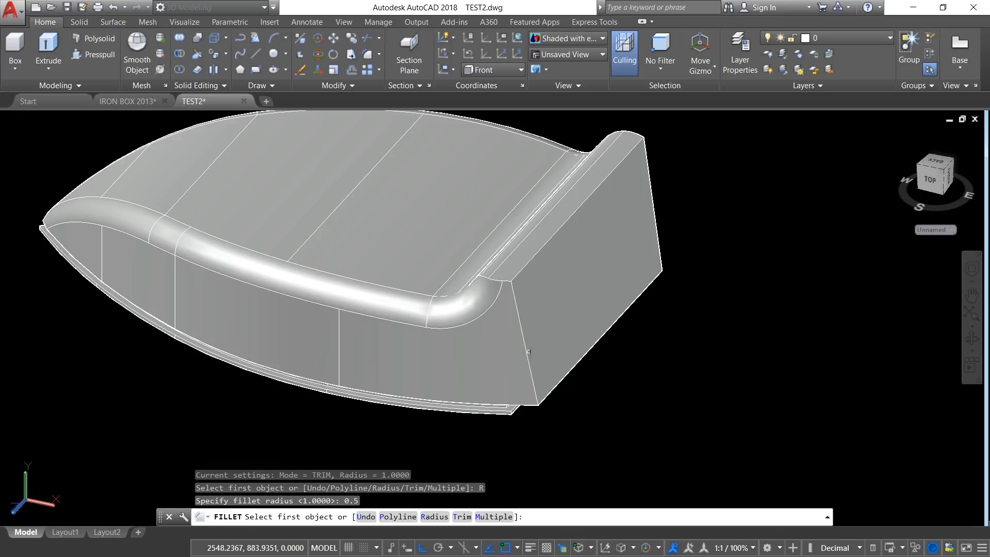
left_click(526, 351)
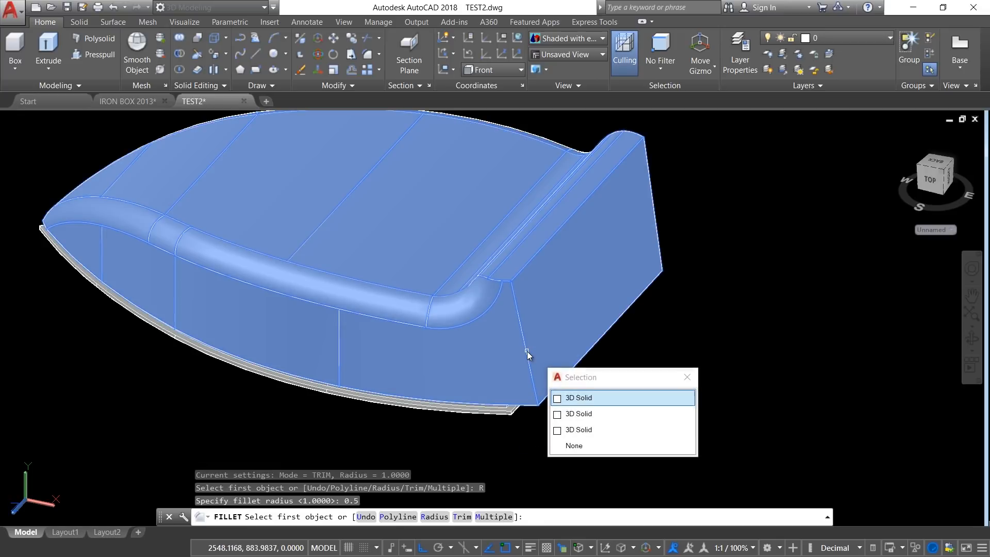
left_click(584, 398)
key("Return")
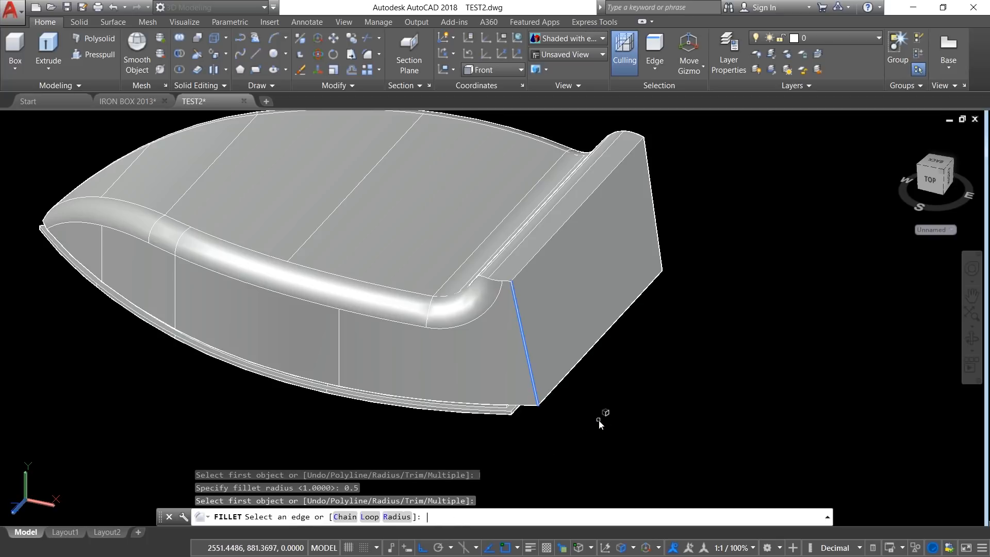
left_click(370, 516)
left_click(536, 274)
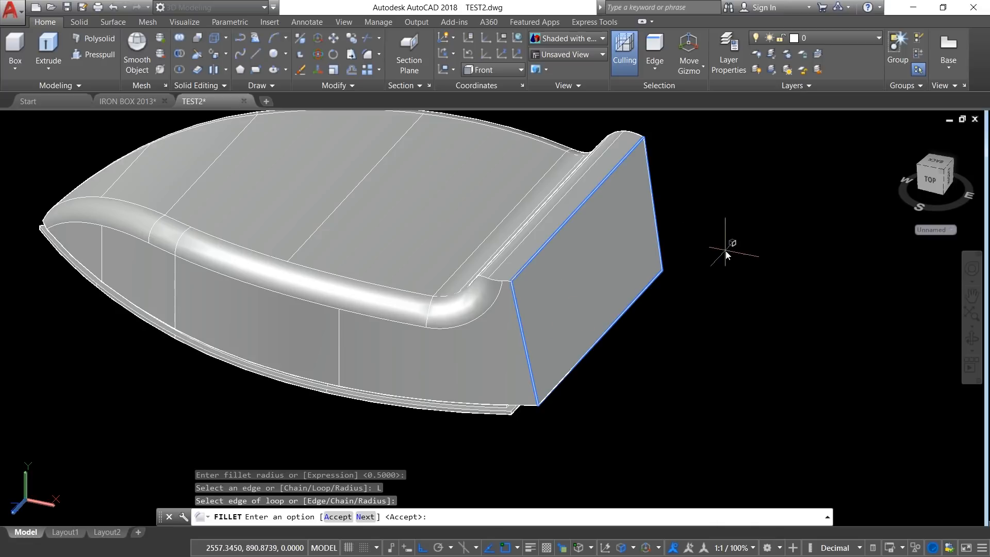
key("Return")
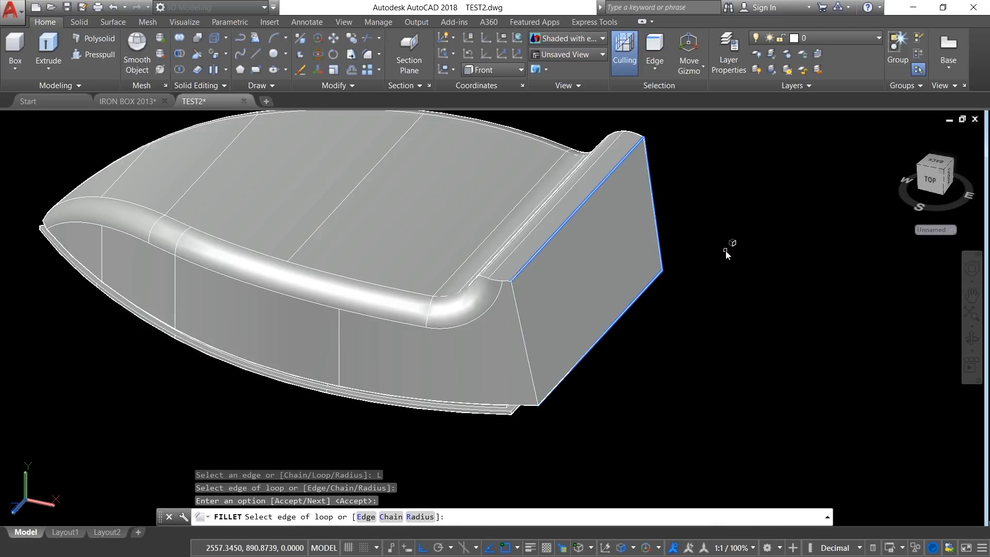
key("Return")
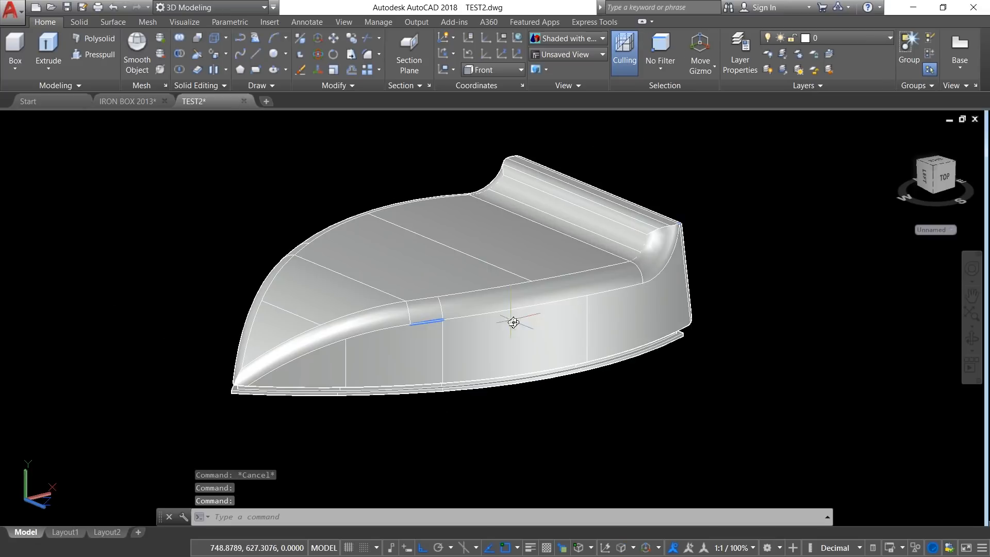
scroll(525, 306, "up", 2)
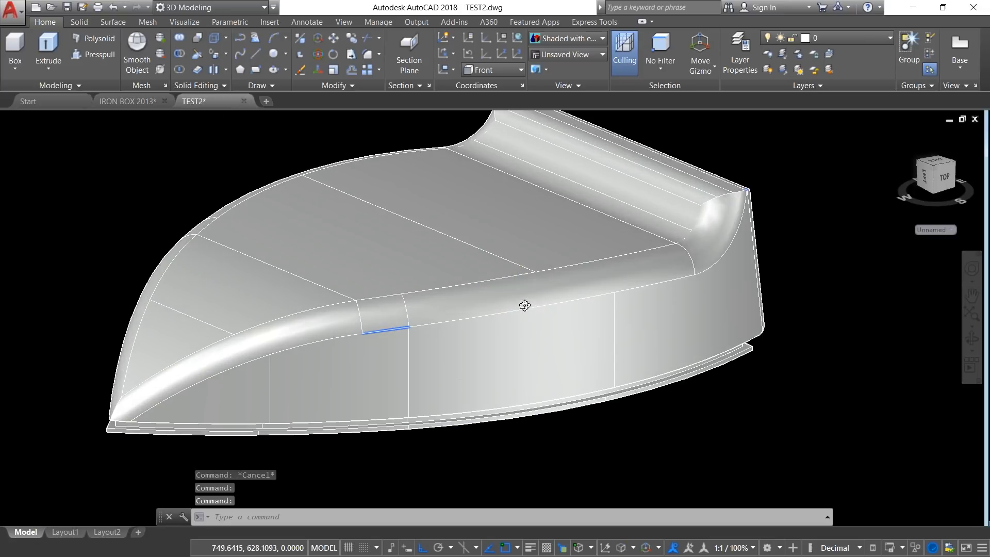
Step: Set the UCS to Front and move its origin onto the body's curved front edge near the tip
middle_click_drag(521, 327, 495, 349, "shift")
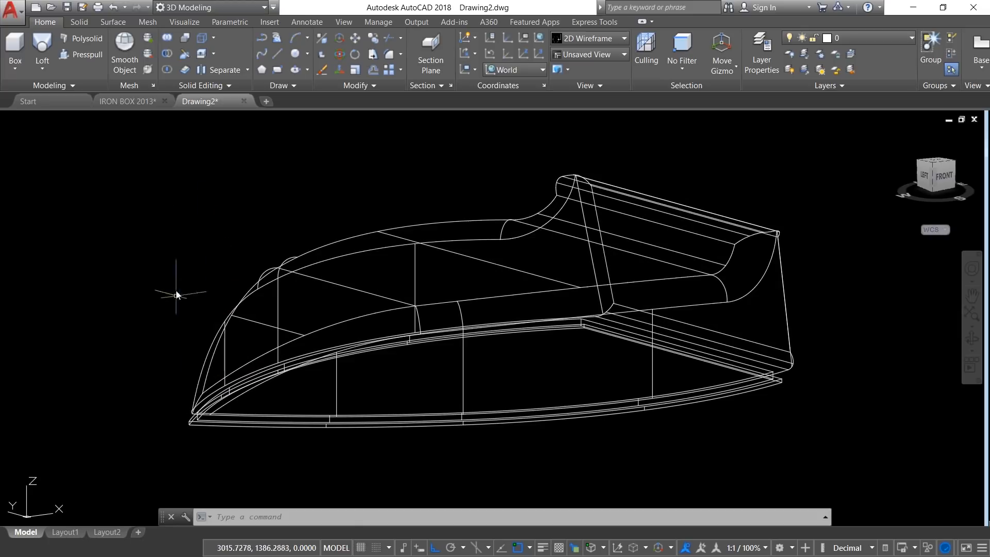
left_click(187, 23)
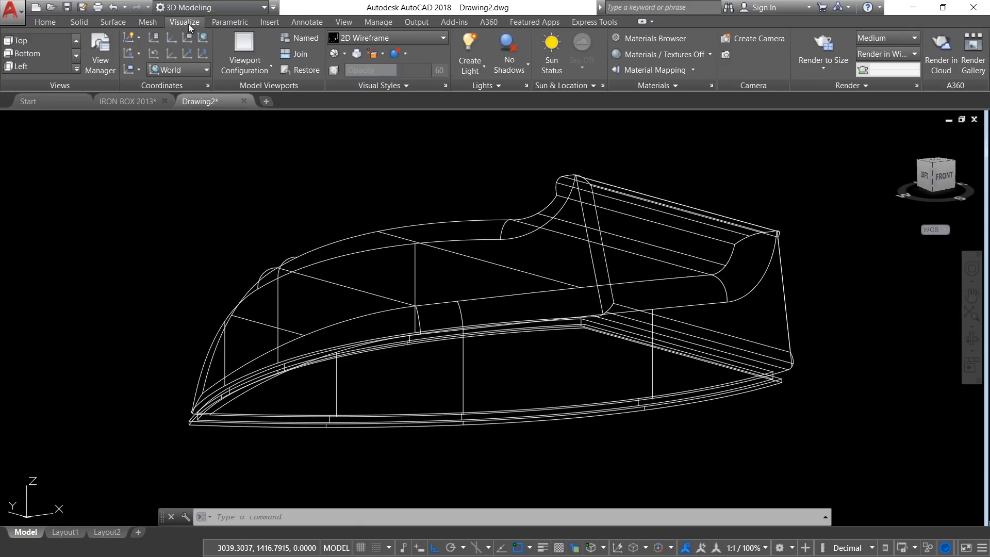
left_click(181, 74)
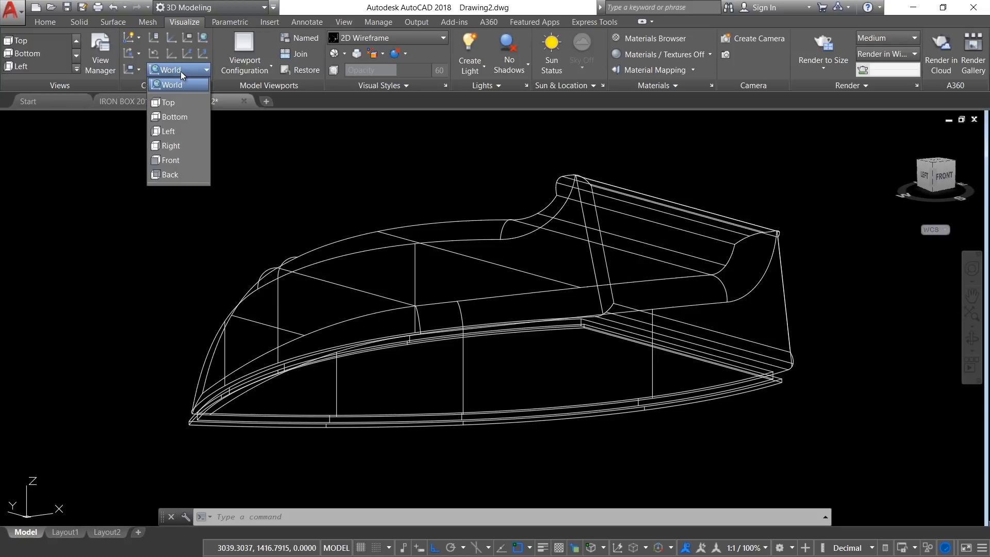
left_click(173, 160)
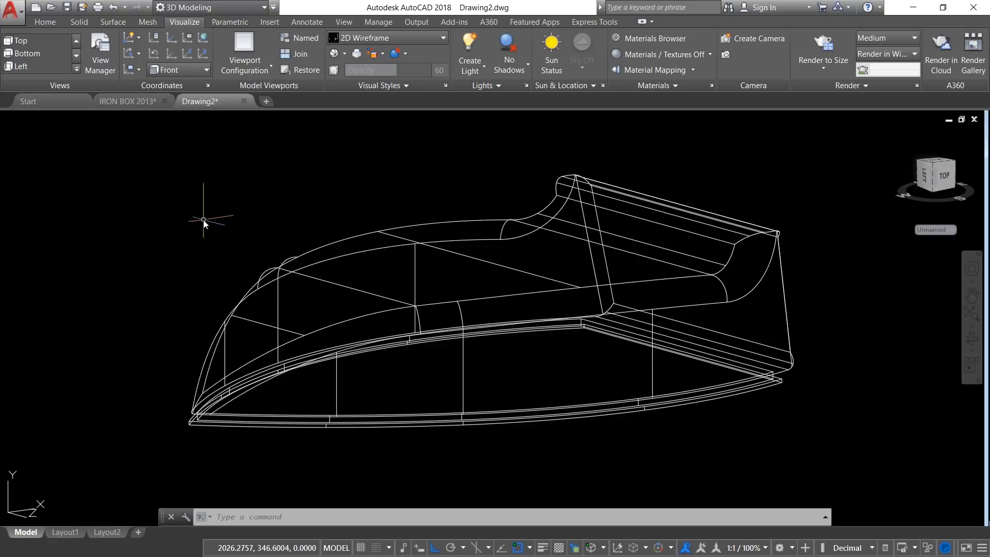
left_click(170, 55)
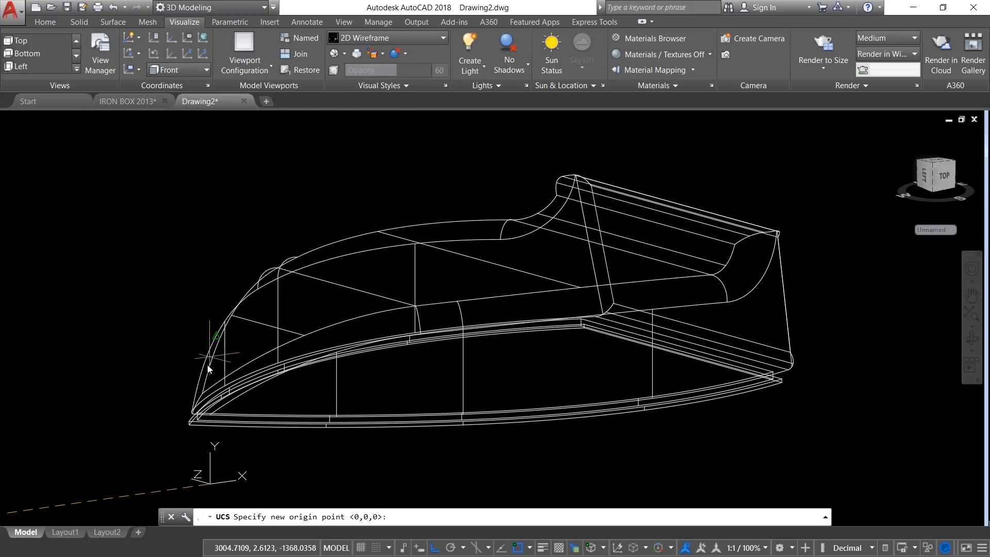
left_click(206, 383)
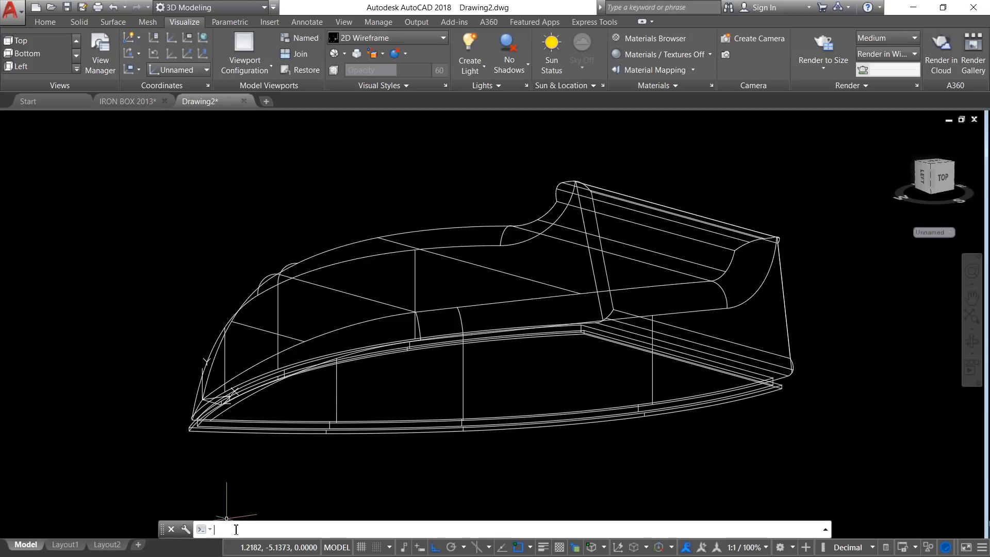
Step: Switch the view to the plan of the current UCS with the PLAN command, showing the whole body in side view
key("Escape")
key("Escape")
key("Escape")
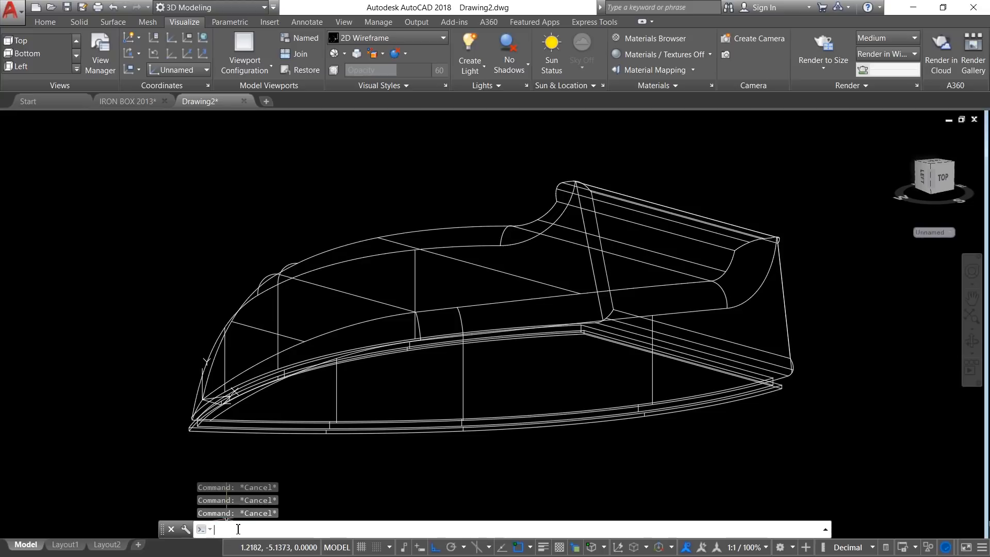
key("Return")
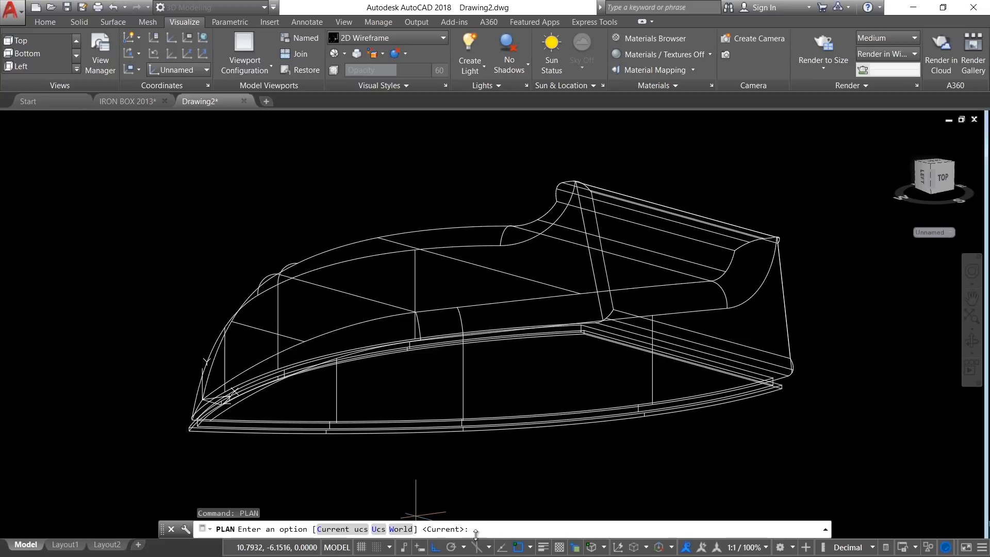
key("Return")
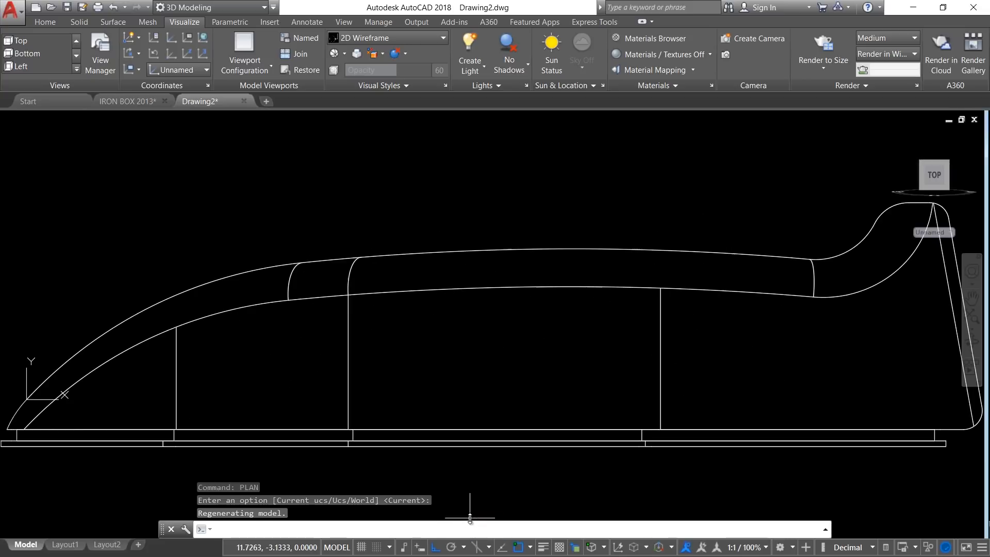
scroll(260, 349, "up", 2)
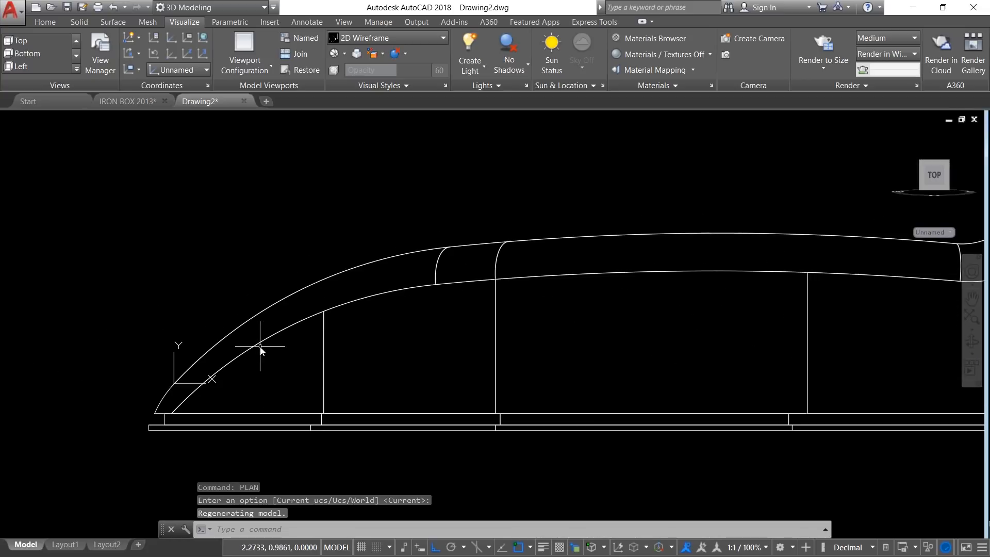
left_click(23, 119)
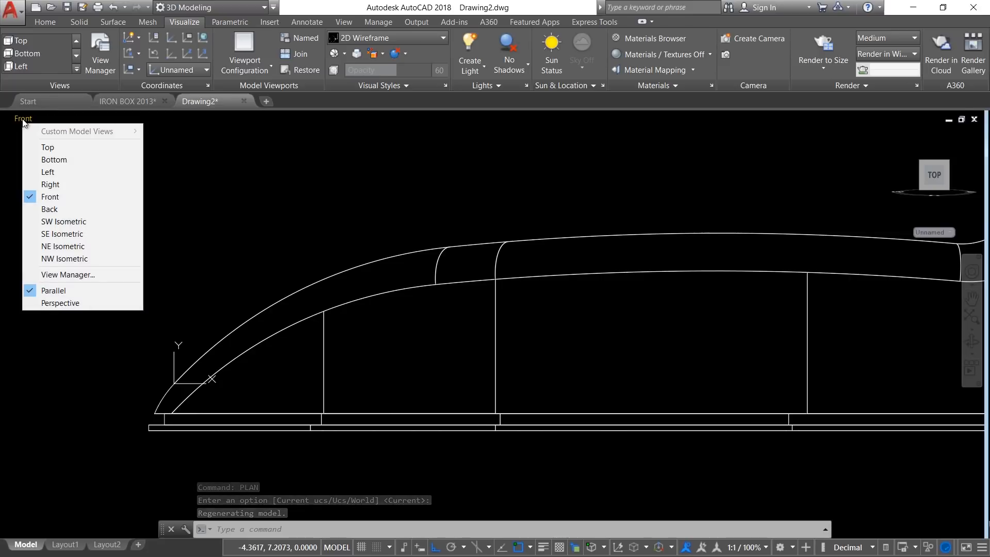
left_click(220, 248)
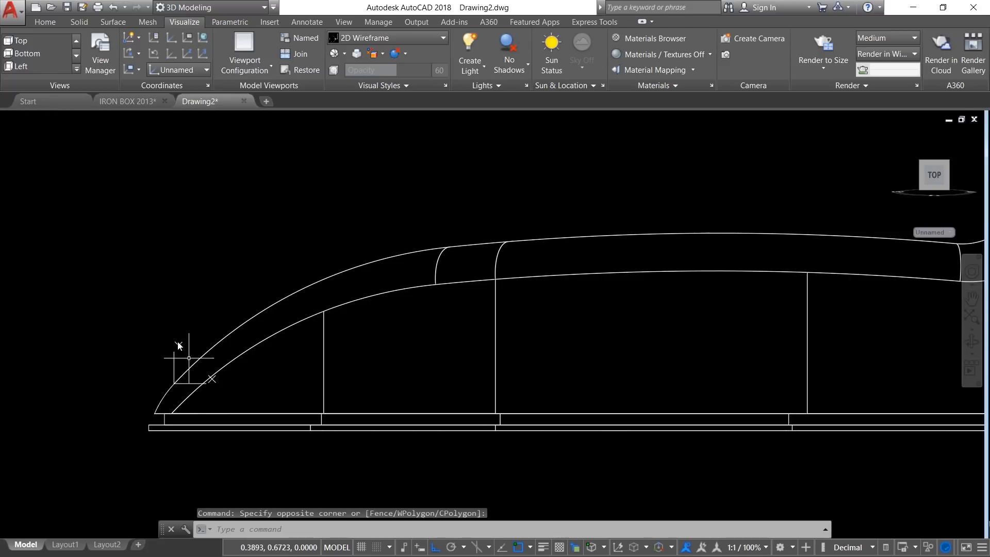
scroll(146, 368, "down", 2)
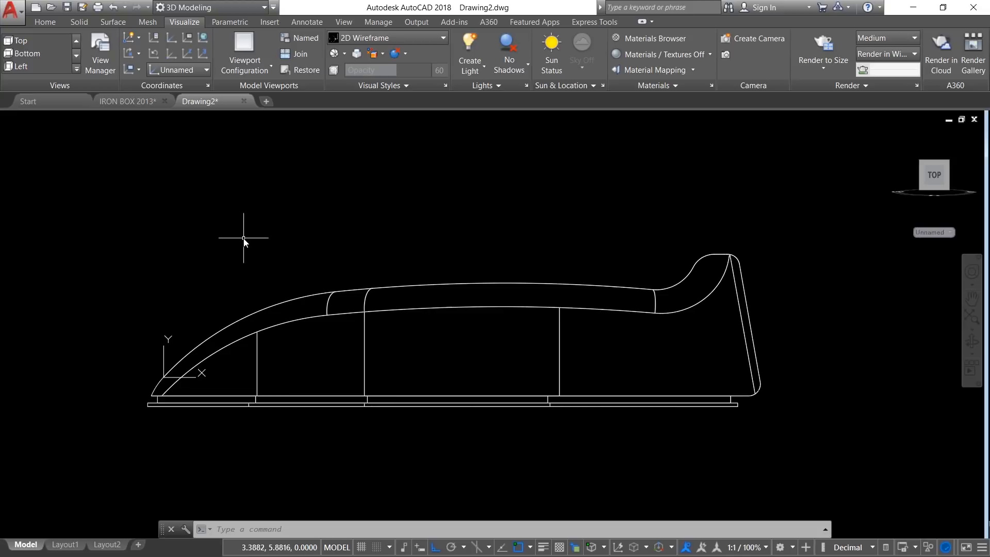
Step: With ortho off, draw a polyline arc through a second point, rising from inside the body's front to above its top
left_click(47, 23)
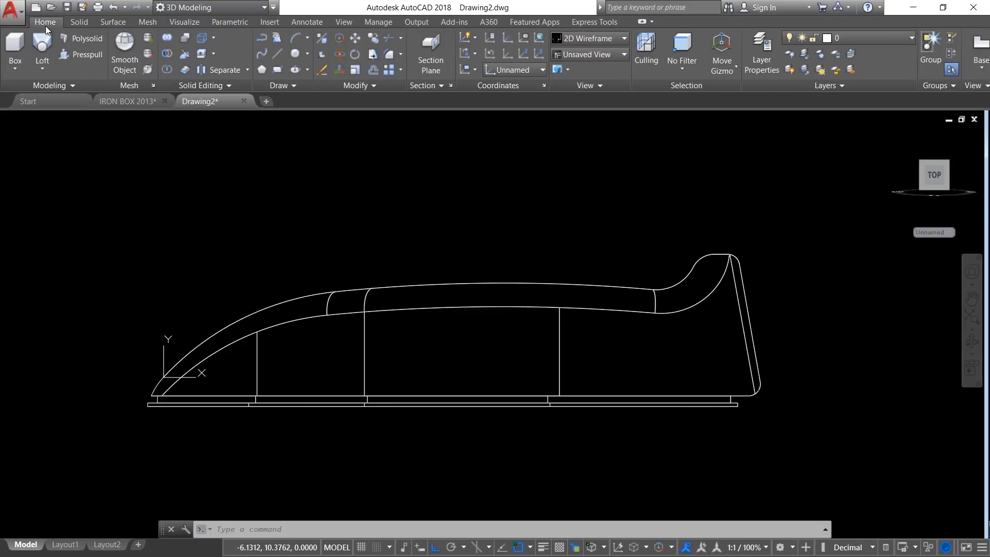
left_click(262, 41)
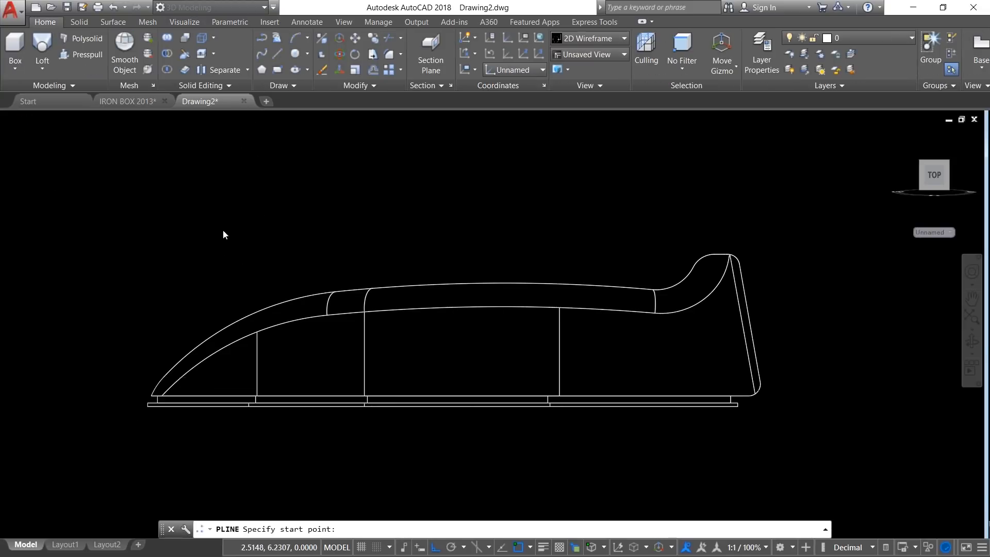
scroll(222, 231, "up", 2)
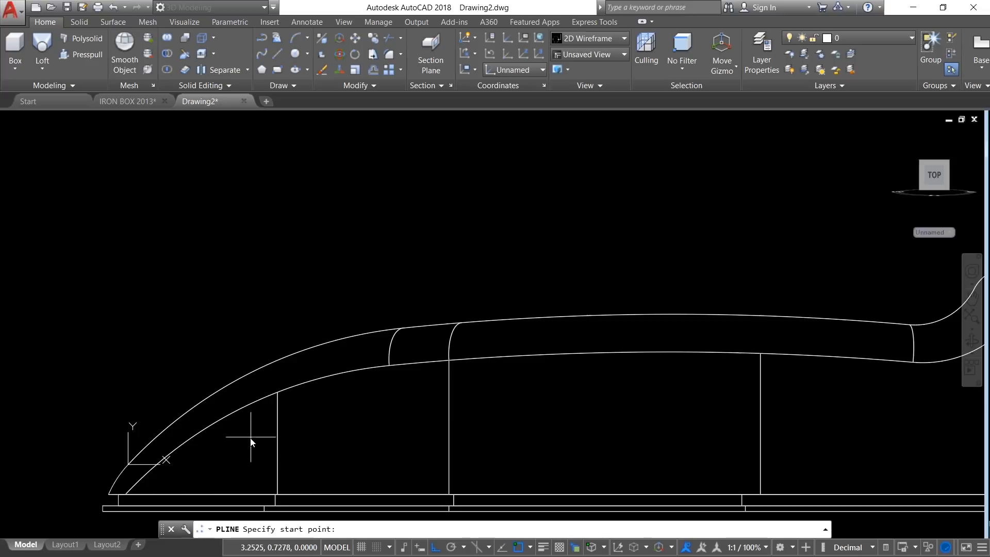
left_click(253, 449)
scroll(222, 330, "down", 4)
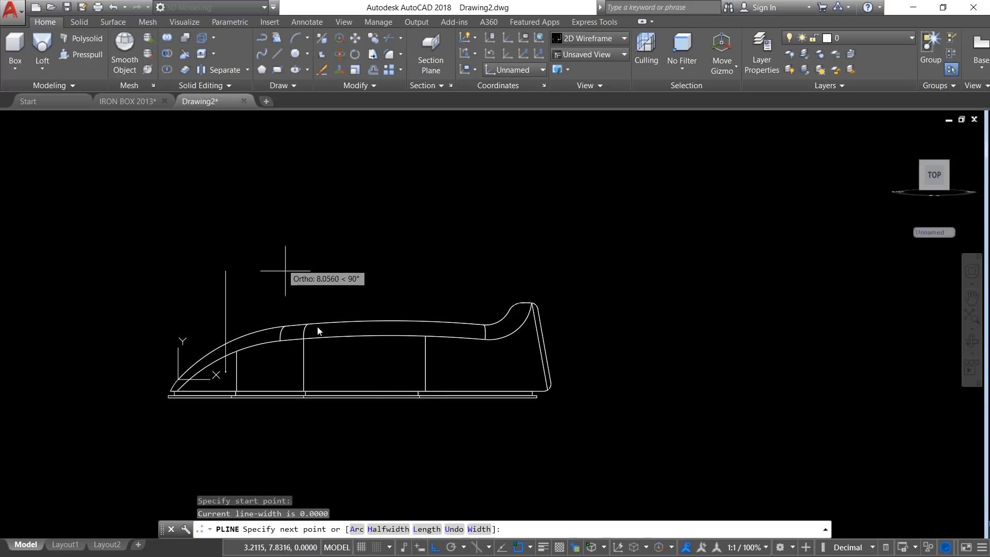
left_click(435, 548)
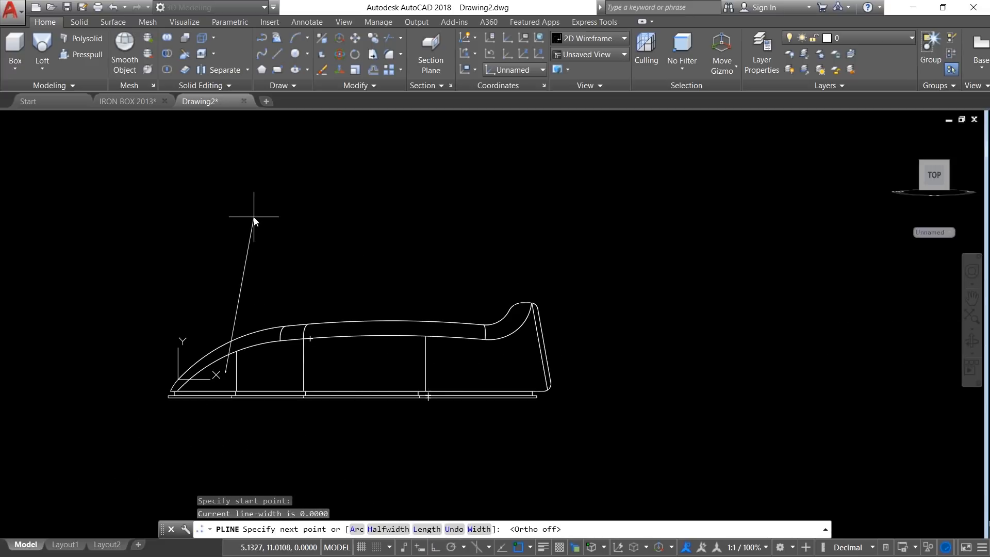
right_click(255, 218)
left_click(287, 266)
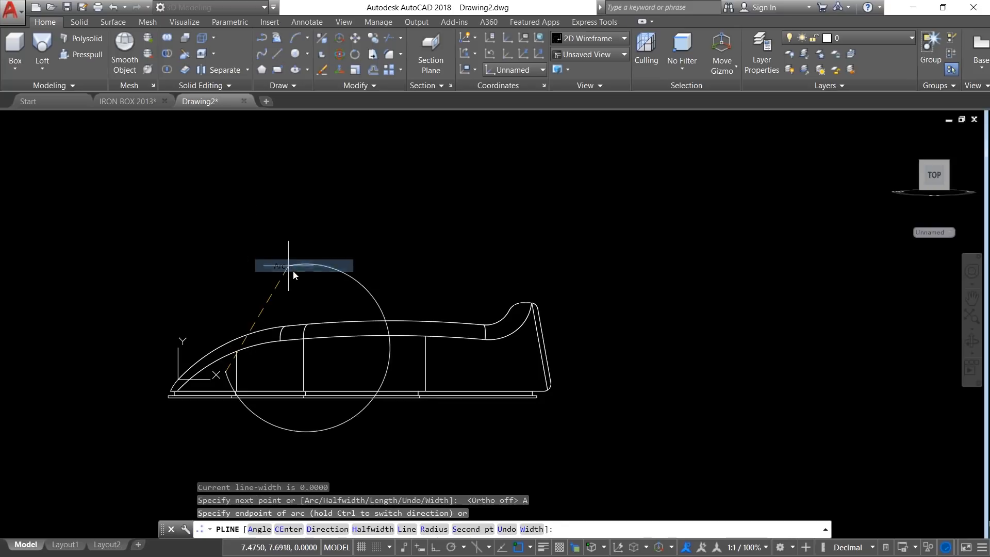
right_click(212, 246)
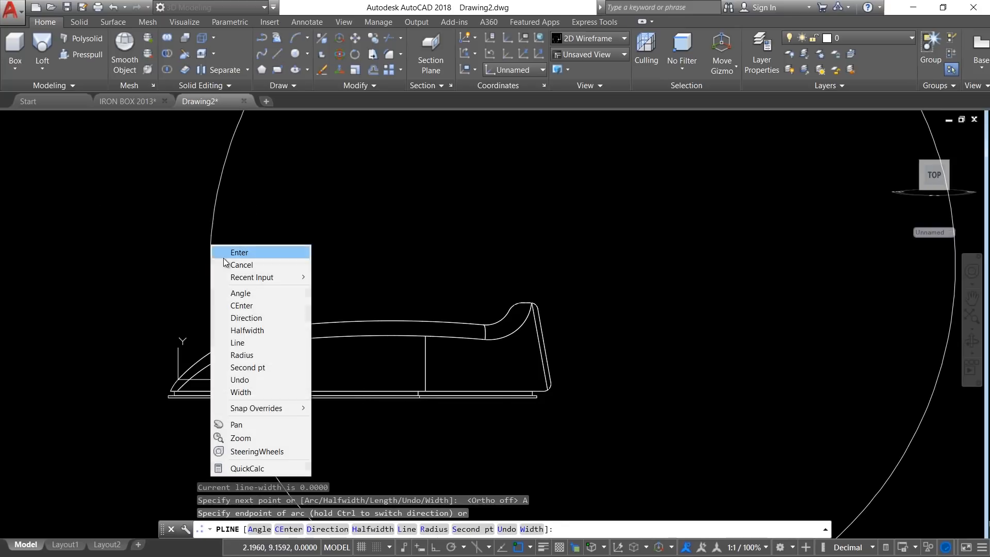
left_click(251, 368)
left_click(273, 304)
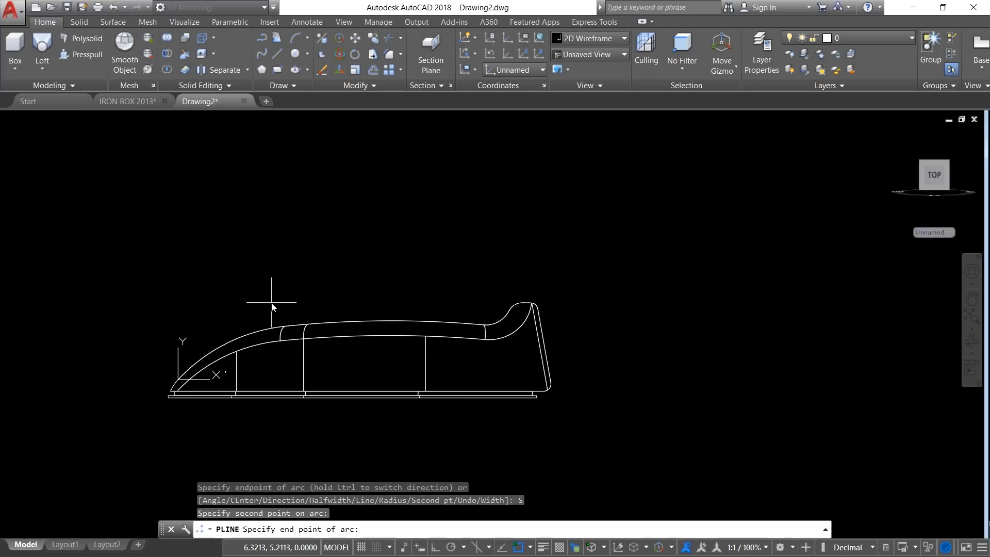
Step: Continue the polyline with an arc that curves over the body and ends inside its raised rear lip
scroll(305, 273, "up", 2)
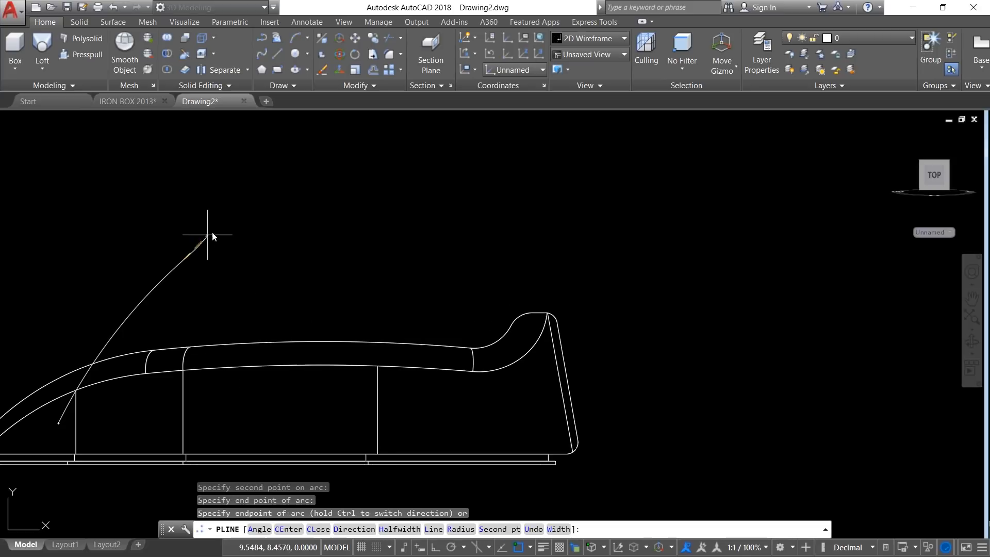
left_click(513, 255)
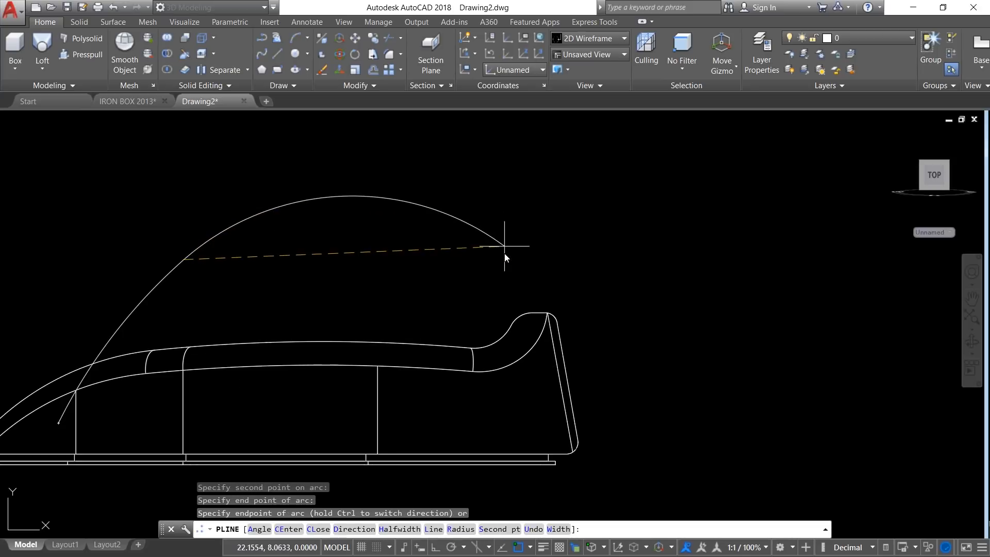
scroll(534, 315, "up", 2)
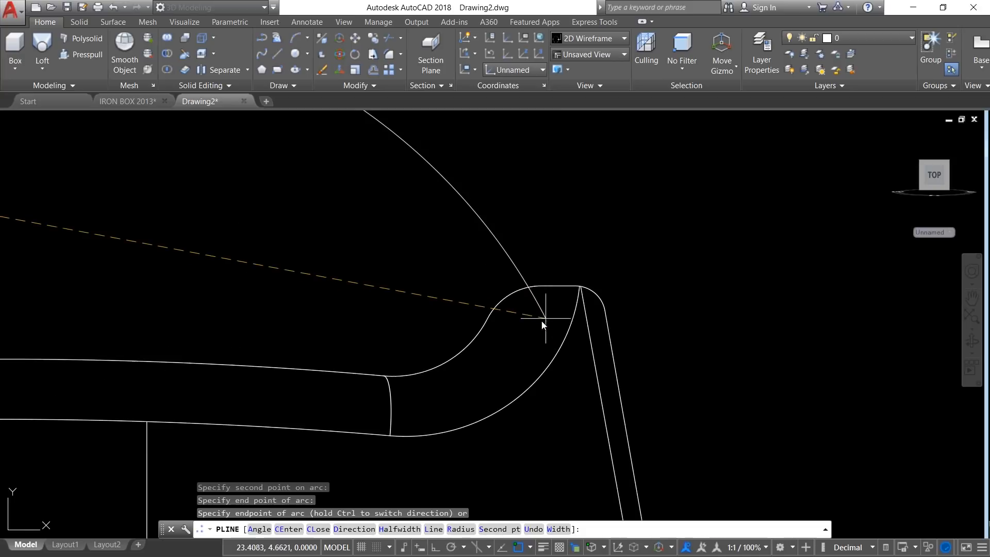
left_click(538, 330)
key("Escape")
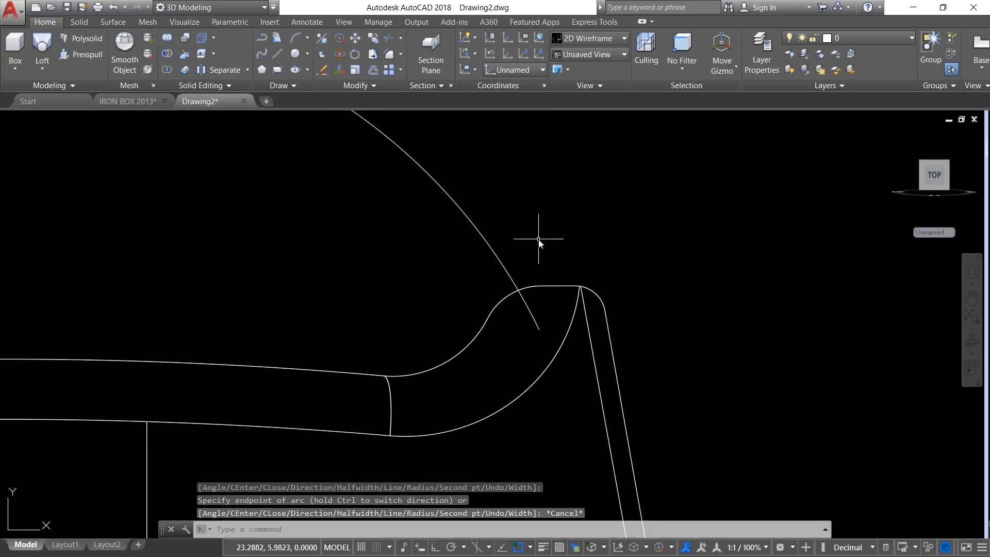
Step: Turn the model to a 3D view and restore the World UCS
scroll(538, 238, "down", 5)
middle_click_drag(356, 268, 369, 285, "shift")
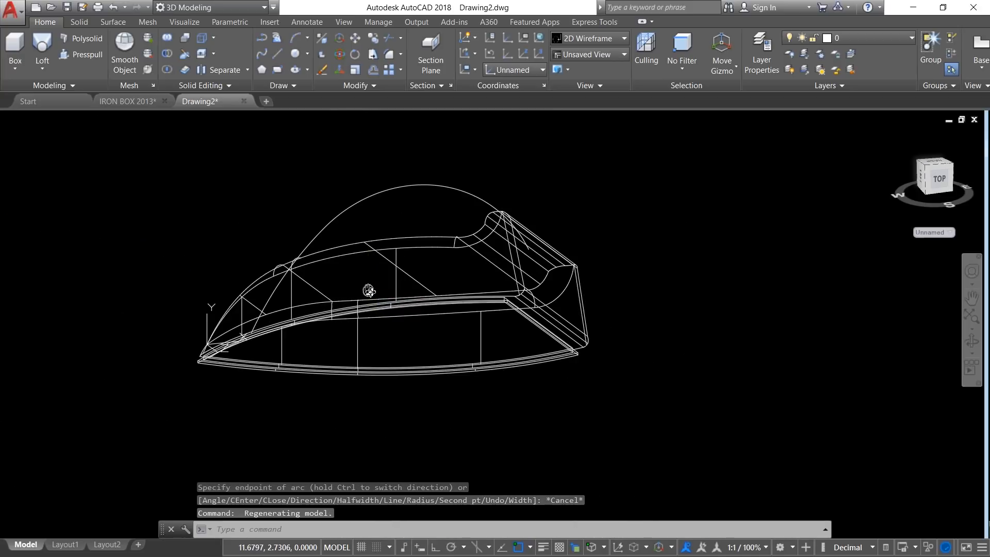
scroll(369, 291, "up", 2)
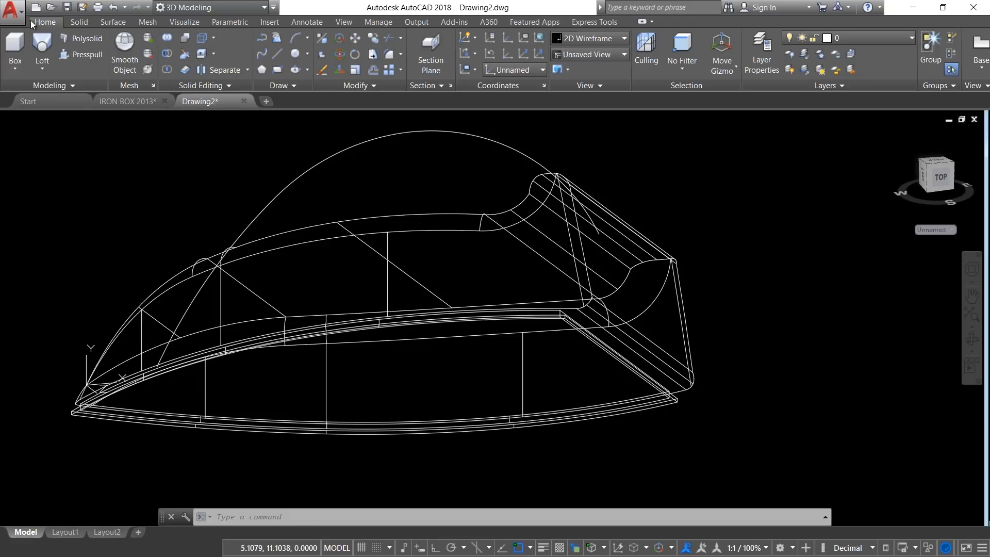
left_click(180, 26)
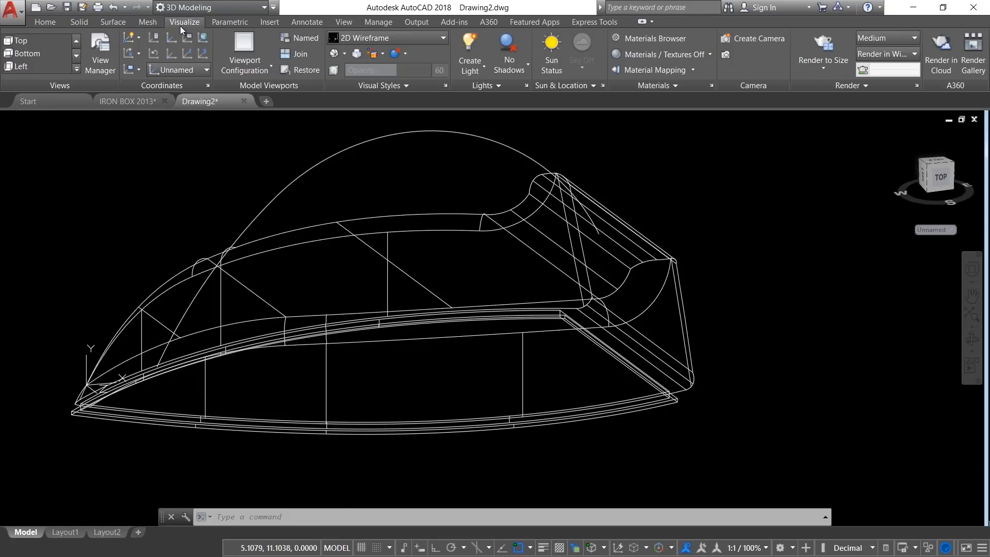
left_click(178, 69)
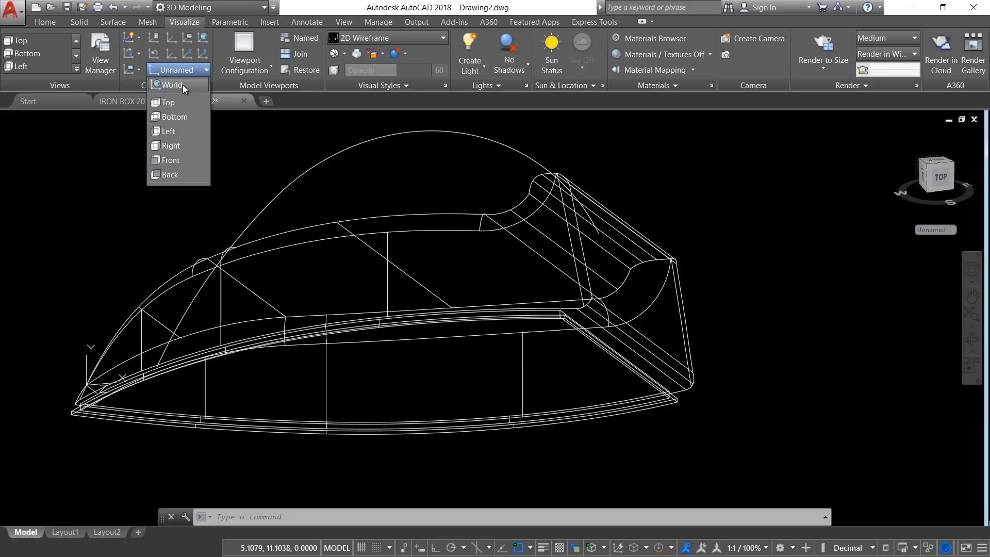
left_click(181, 85)
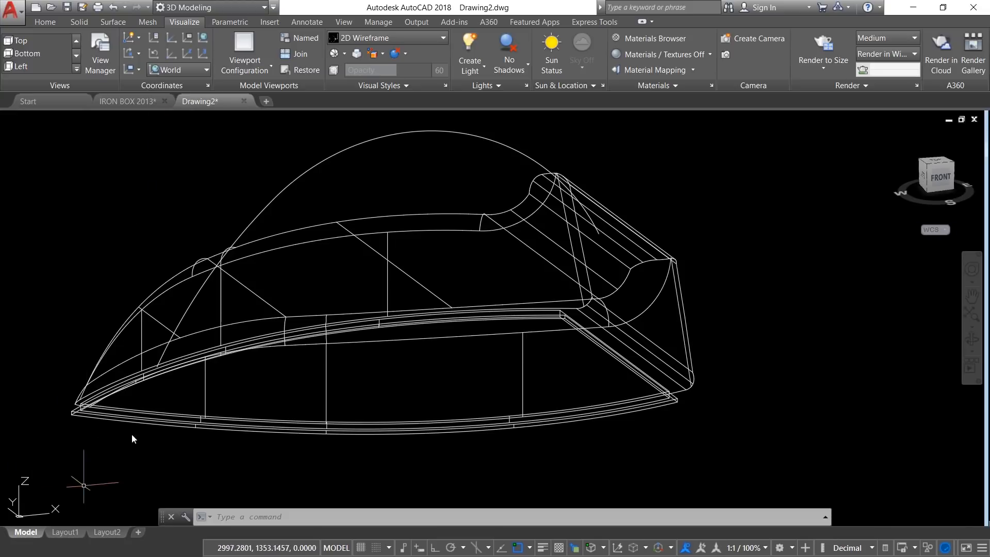
Step: With ortho on, draw an ellipse centred on the arched path's lower front end, with half-axes of 2.5 along X and 1.5
left_click(45, 22)
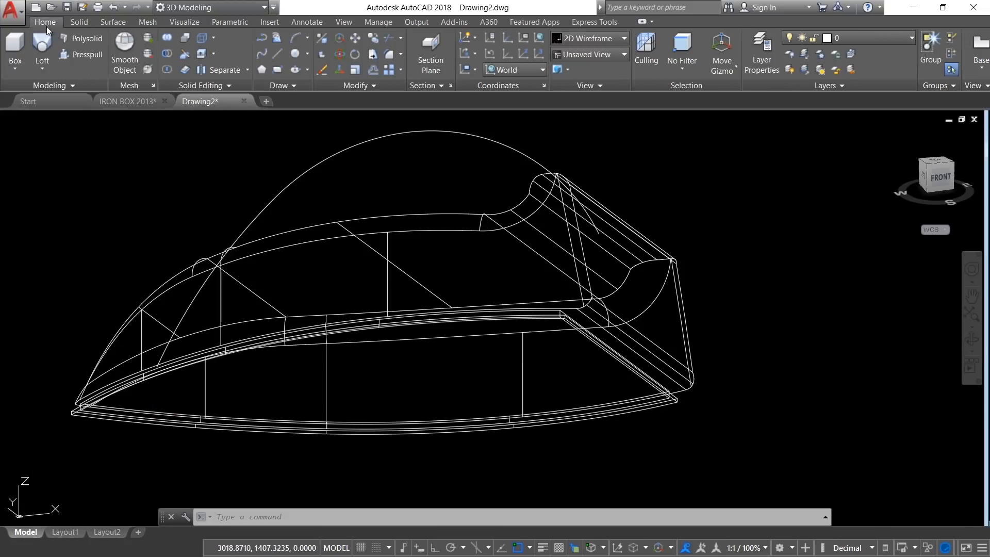
scroll(170, 395, "up", 2)
left_click(307, 69)
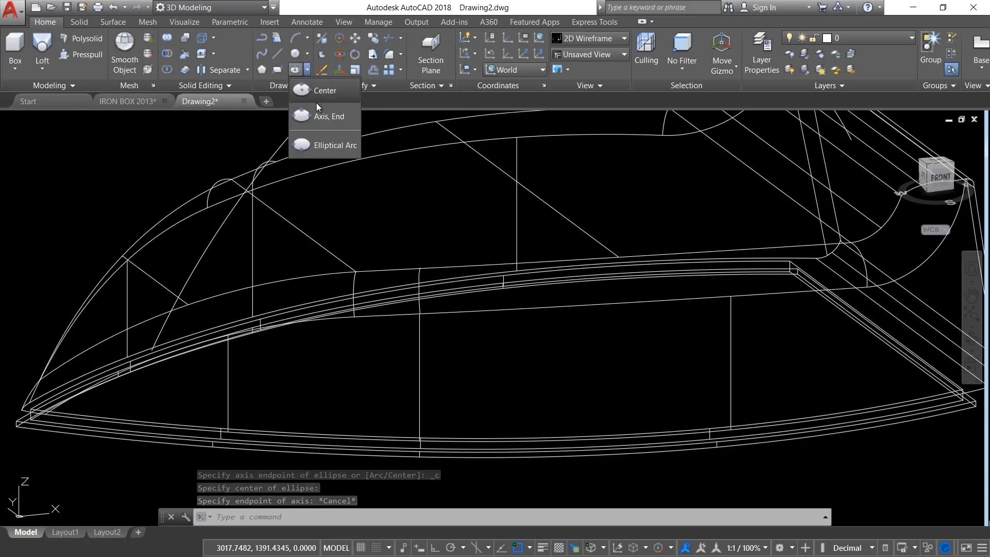
left_click(317, 91)
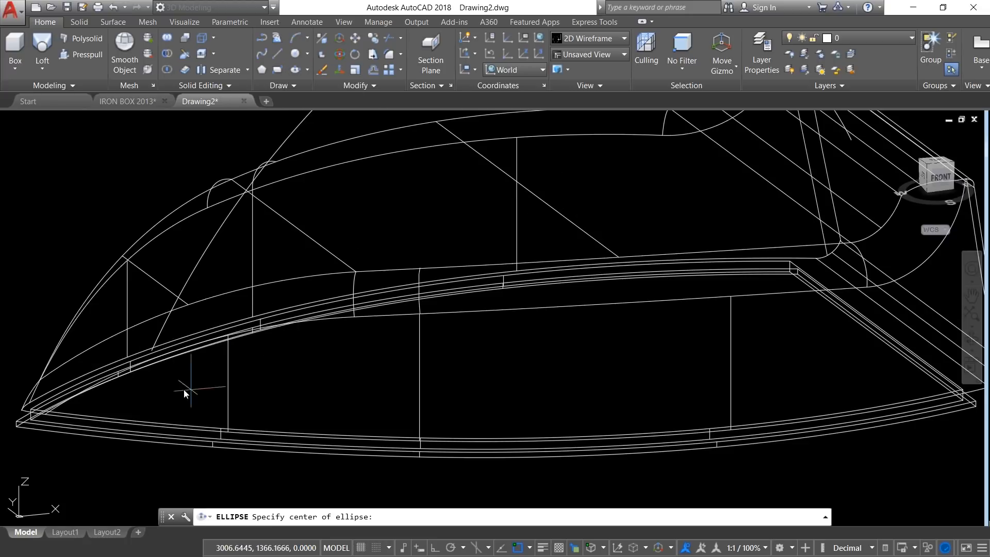
left_click(152, 348)
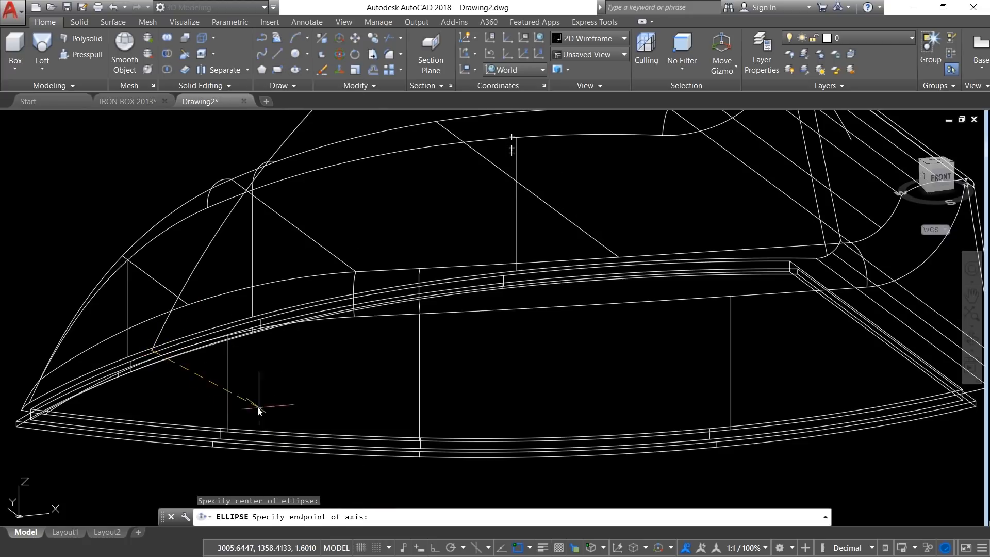
scroll(210, 305, "up", 2)
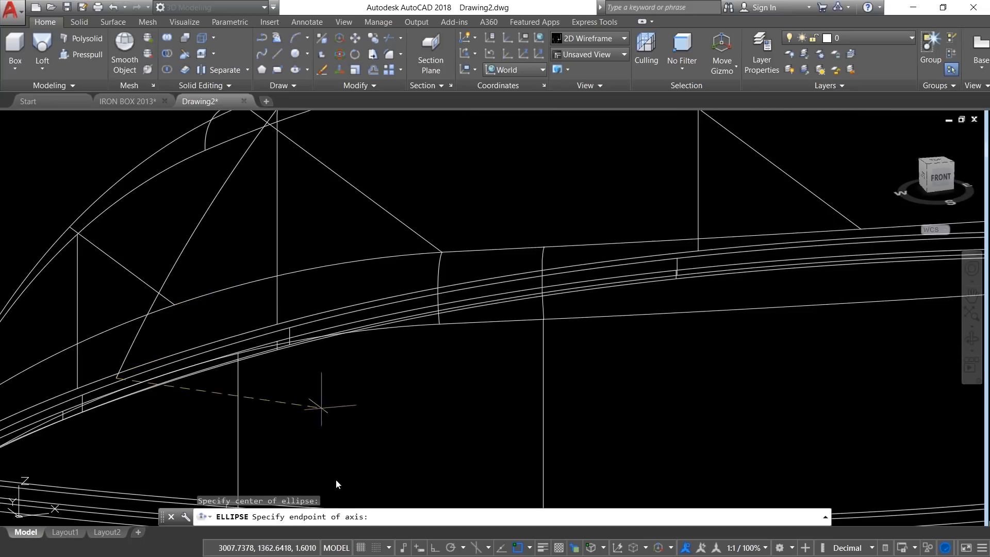
left_click(433, 548)
scroll(217, 339, "down", 2)
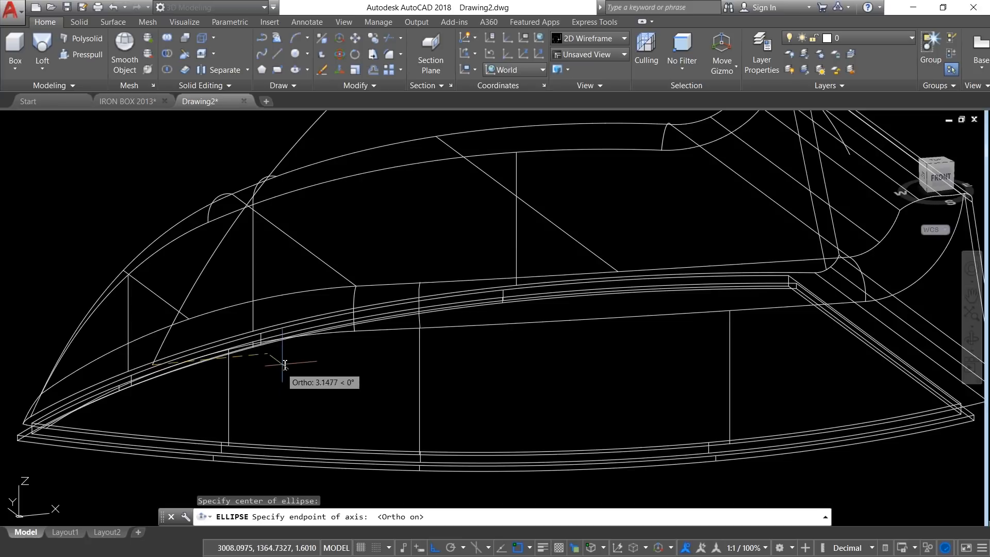
type("2.5")
key("Return")
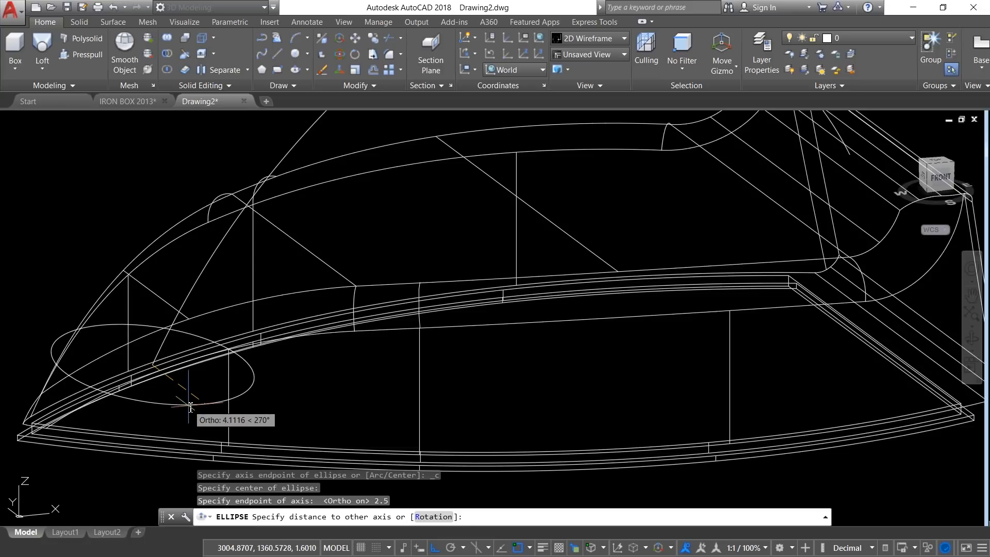
type(".")
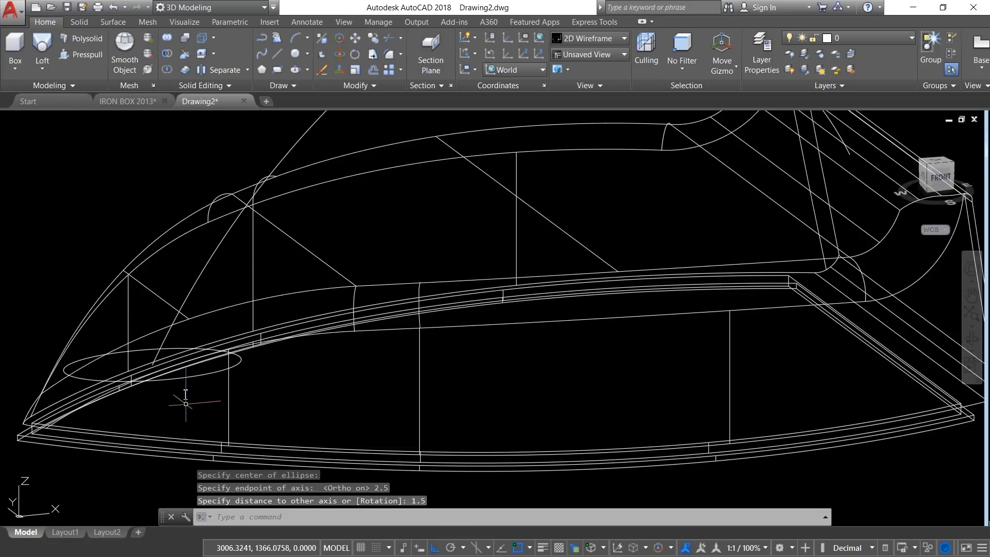
Step: Set the UCS to the predefined Left orientation
middle_click_drag(182, 398, 129, 404, "shift")
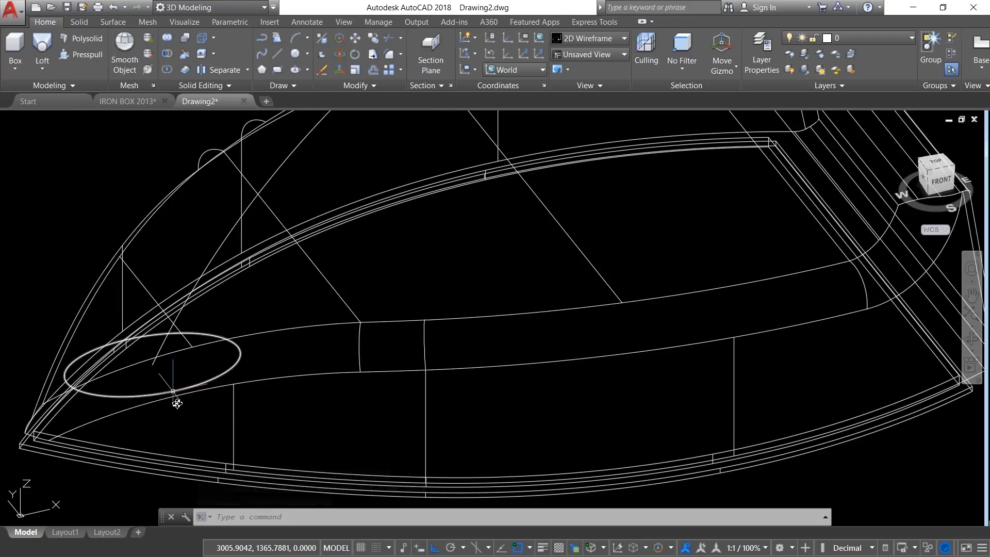
scroll(179, 407, "down", 2)
middle_click_drag(224, 172, 188, 226)
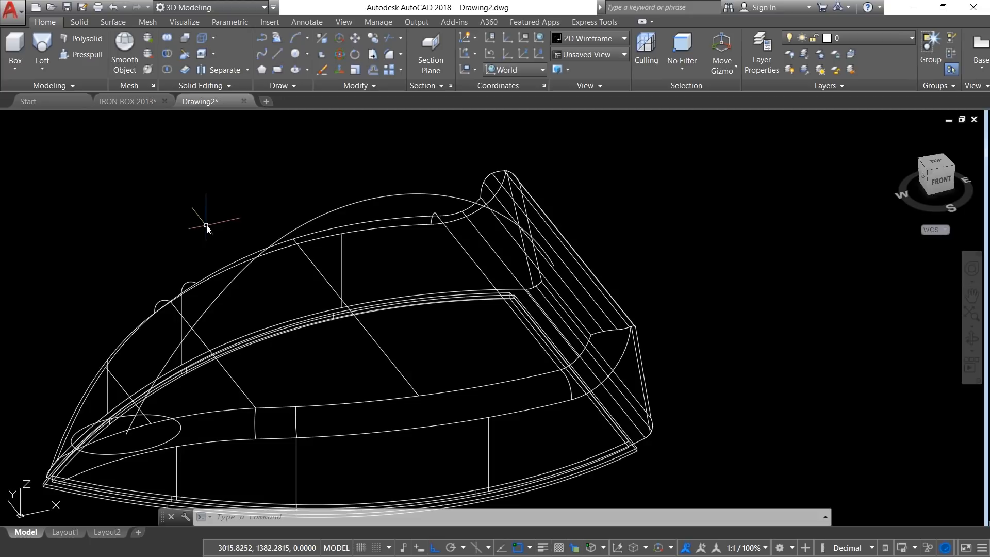
left_click(182, 22)
left_click(178, 71)
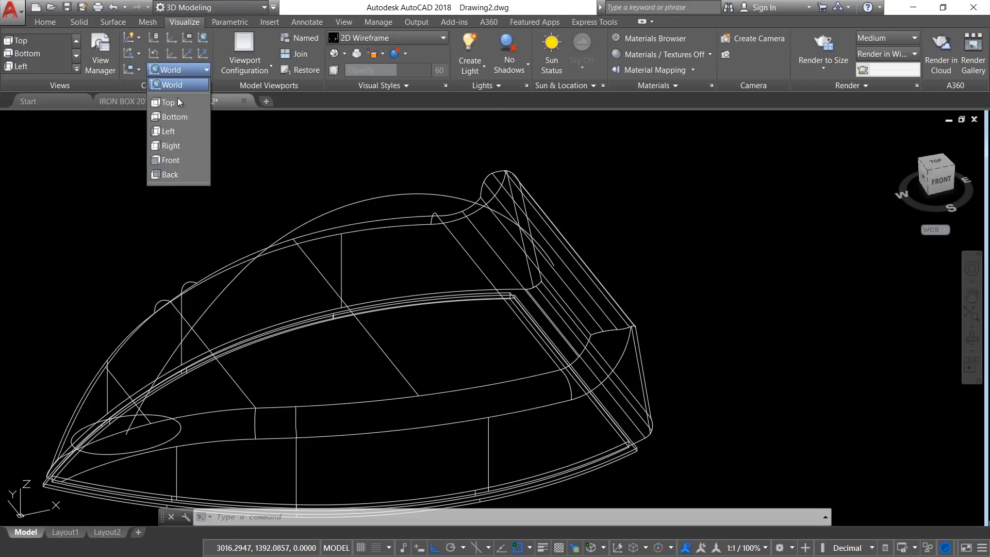
left_click(178, 131)
Step: Draw a rectangle 3 long and 2 wide in the free space behind the iron's rear end
left_click(45, 22)
left_click(277, 69)
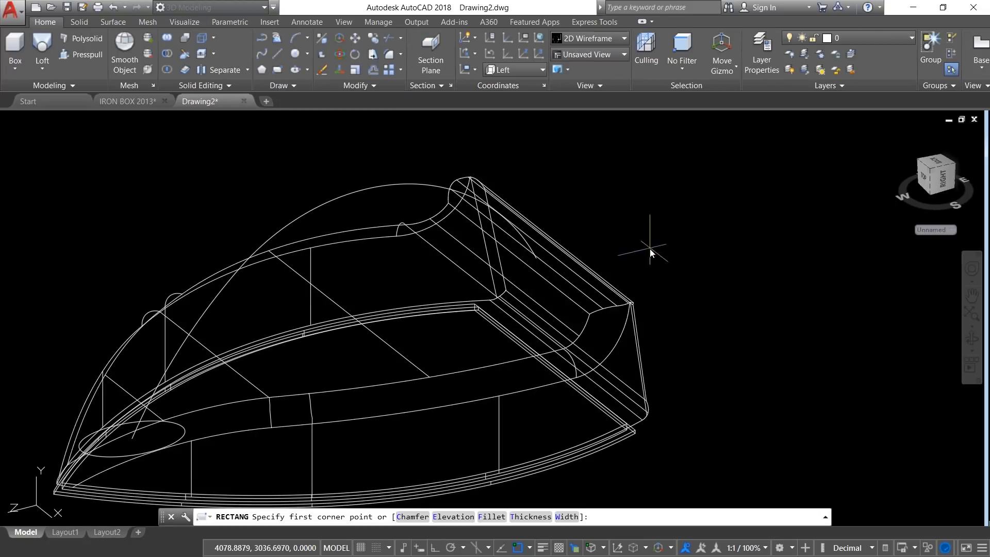
left_click(662, 276)
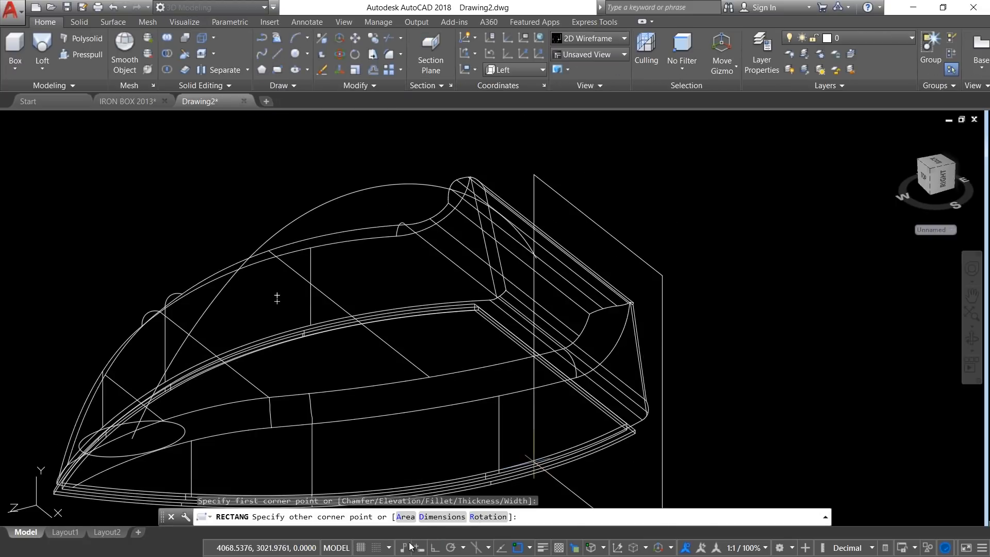
left_click(443, 517)
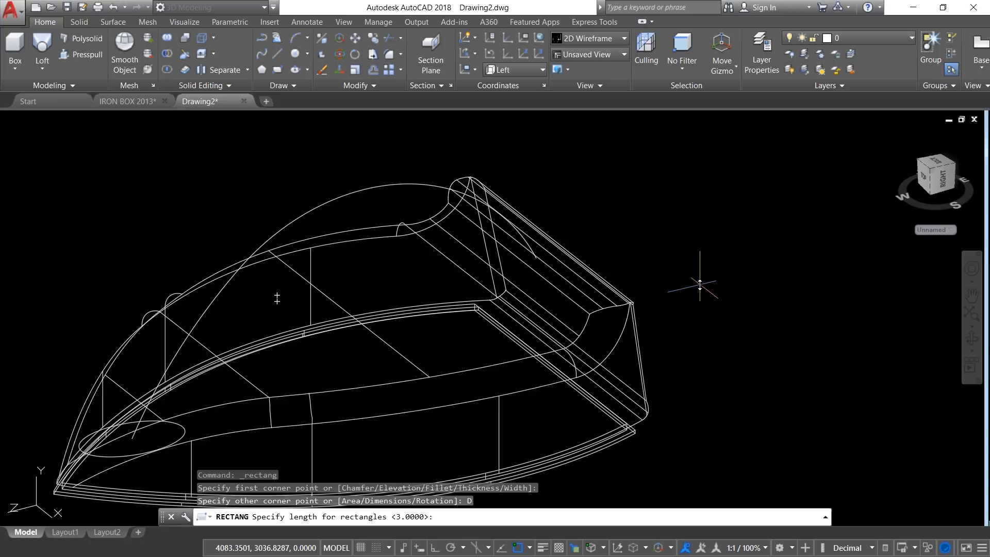
key("Return")
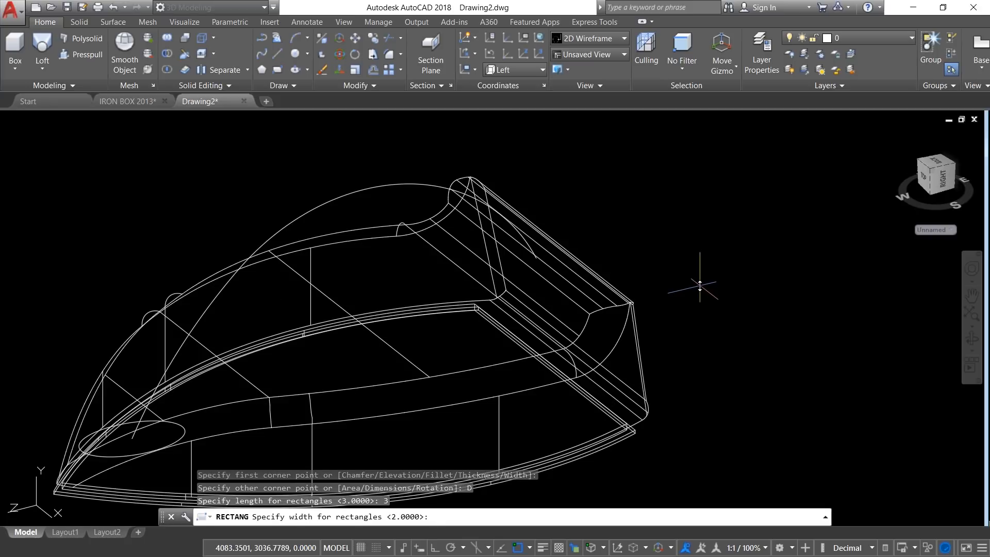
key("Return")
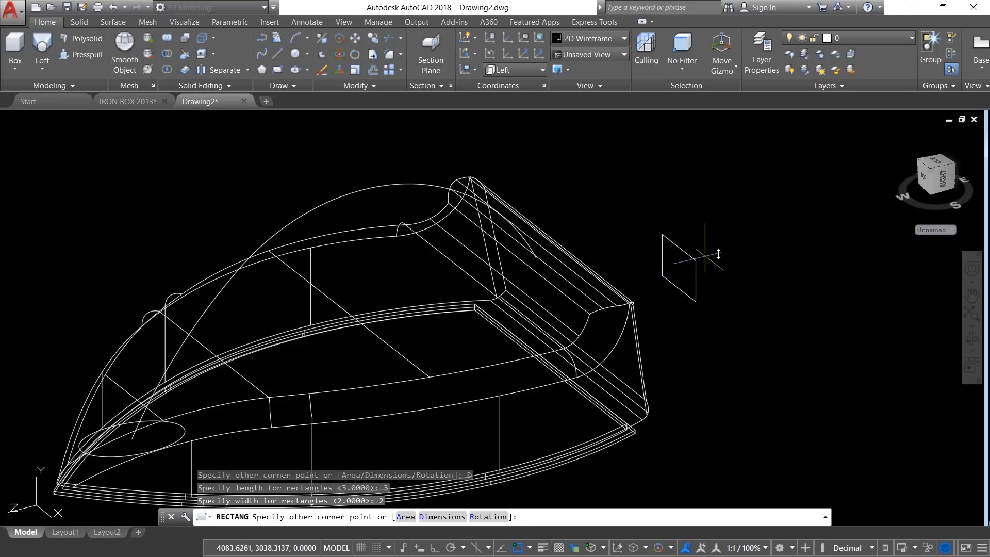
left_click(711, 250)
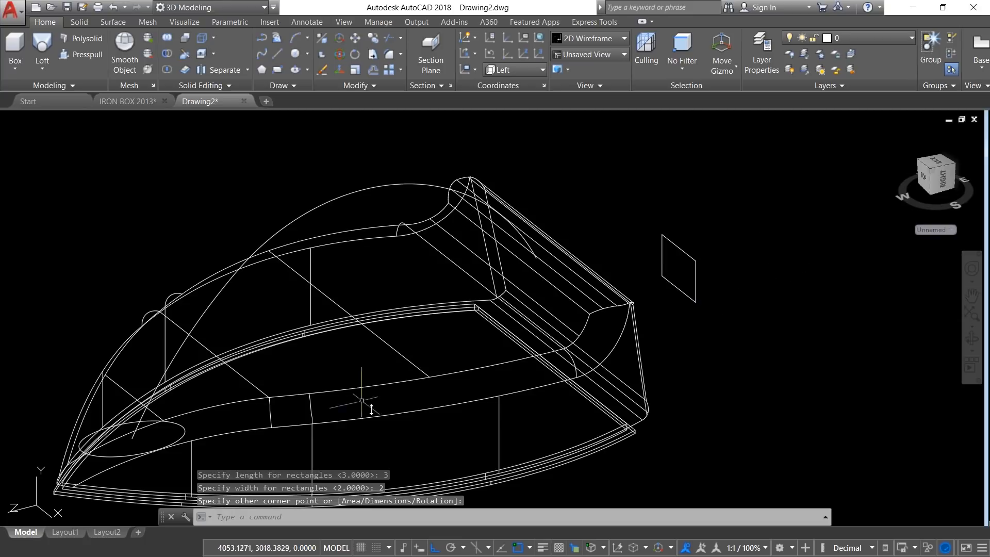
key("ctrl+z")
Step: Fillet all corners of the rectangle as a polyline with a radius of 1
left_click(401, 55)
left_click(414, 77)
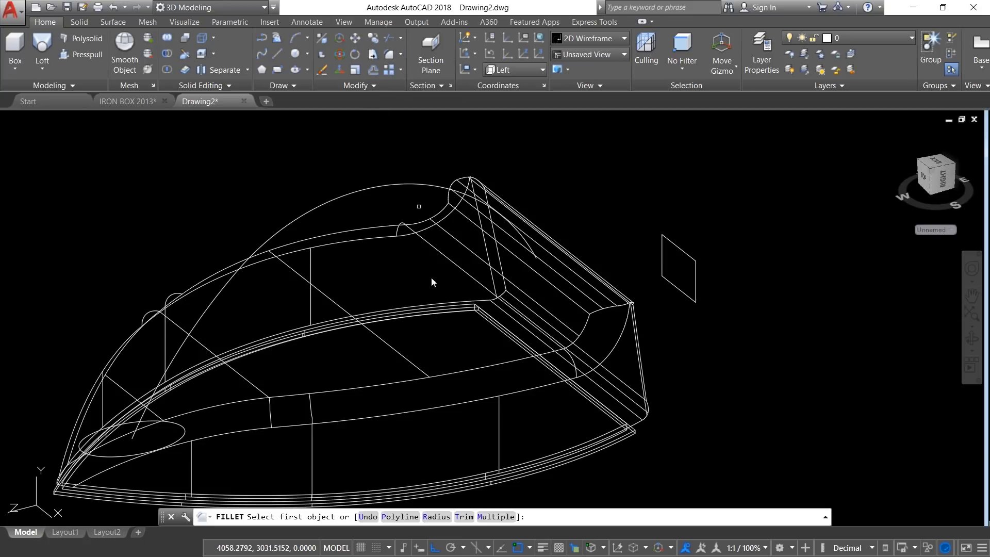
type("R")
key("Return")
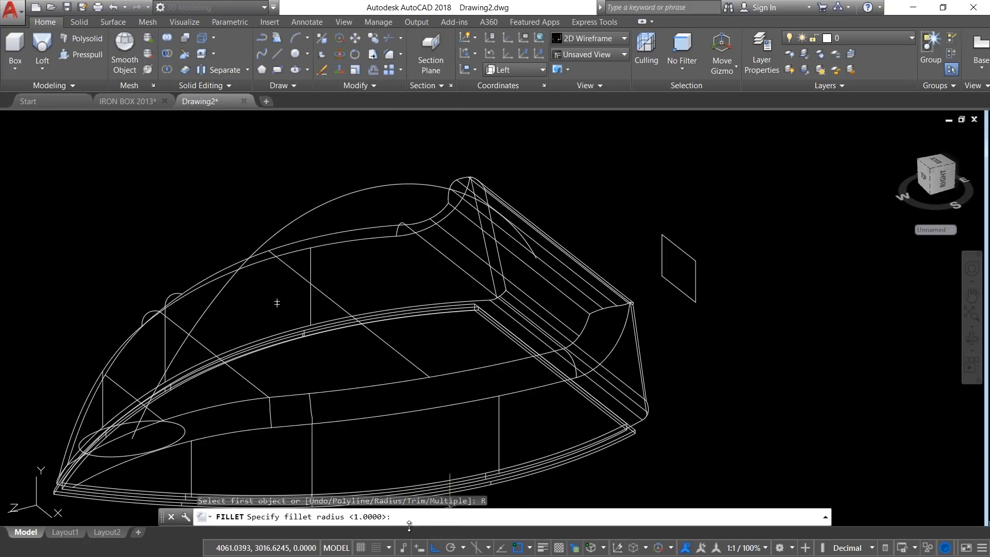
type("1")
key("Return")
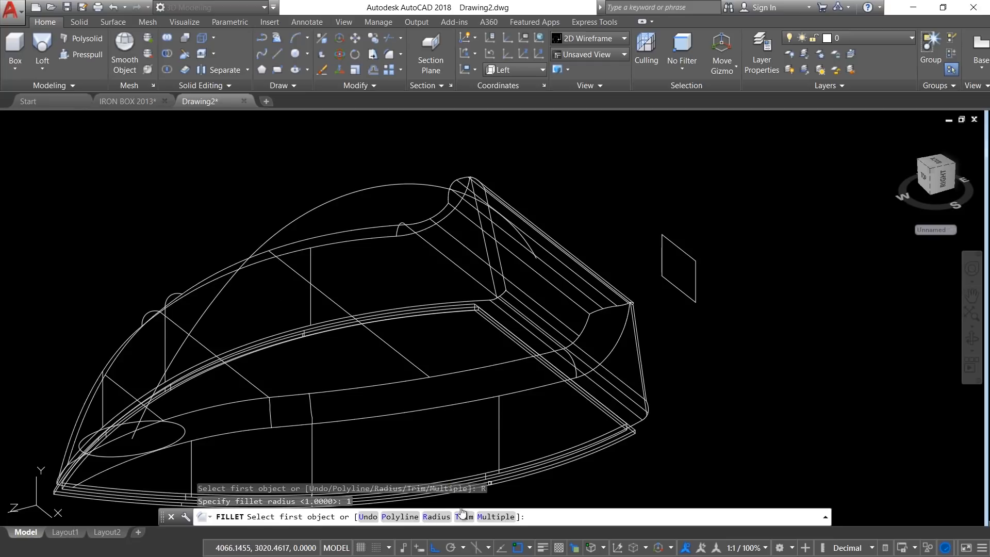
type("P")
key("Return")
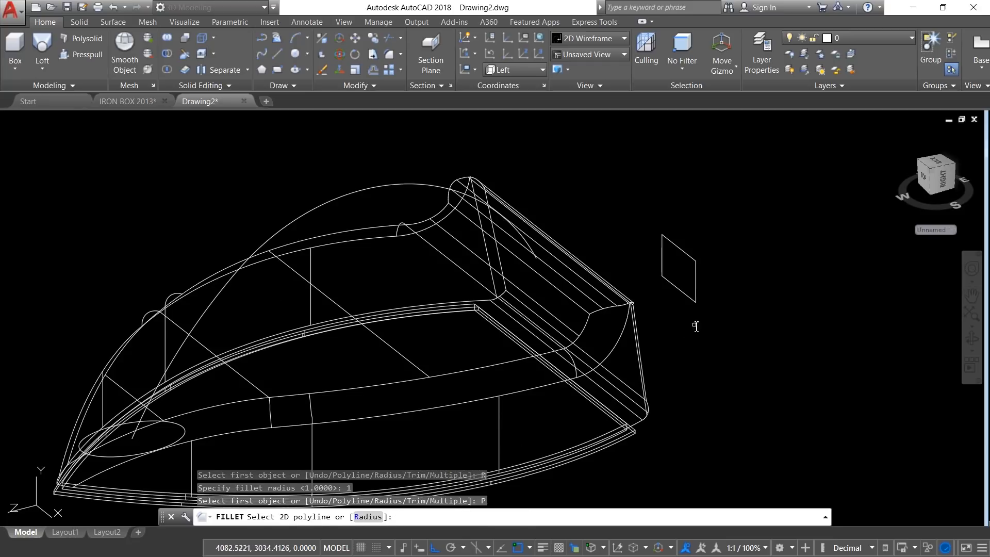
left_click(686, 298)
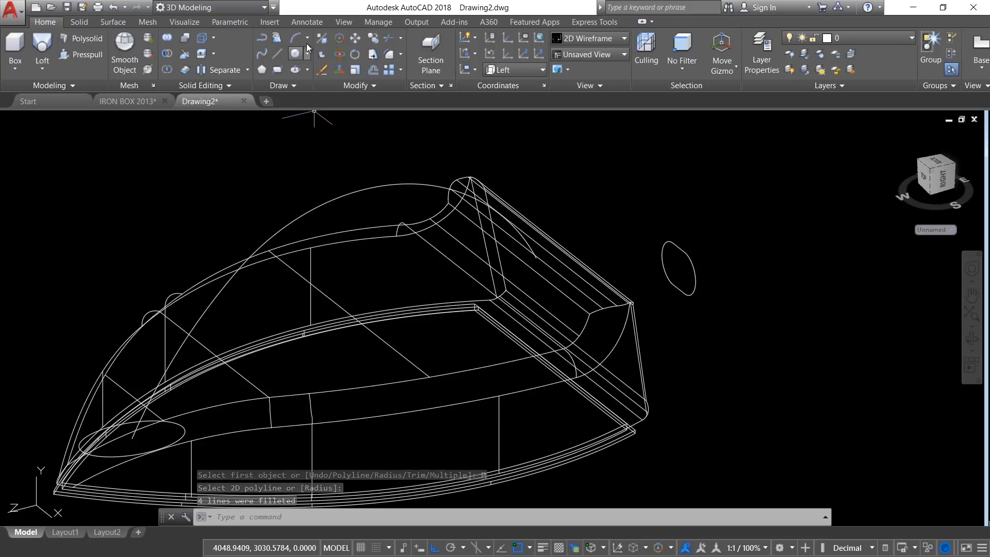
Step: With ortho off, move the rounded profile by its geometric center onto the nearest point of the arched path, just below where it leaves the body's front
left_click(355, 38)
left_click(703, 296)
left_click(683, 281)
right_click(683, 309)
right_click(634, 184, "shift")
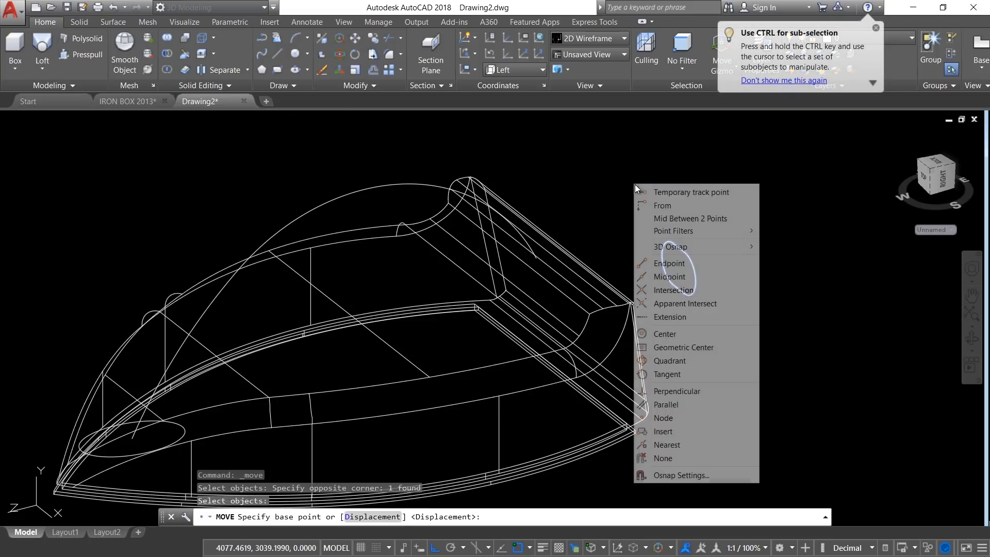
left_click(682, 346)
left_click(681, 274)
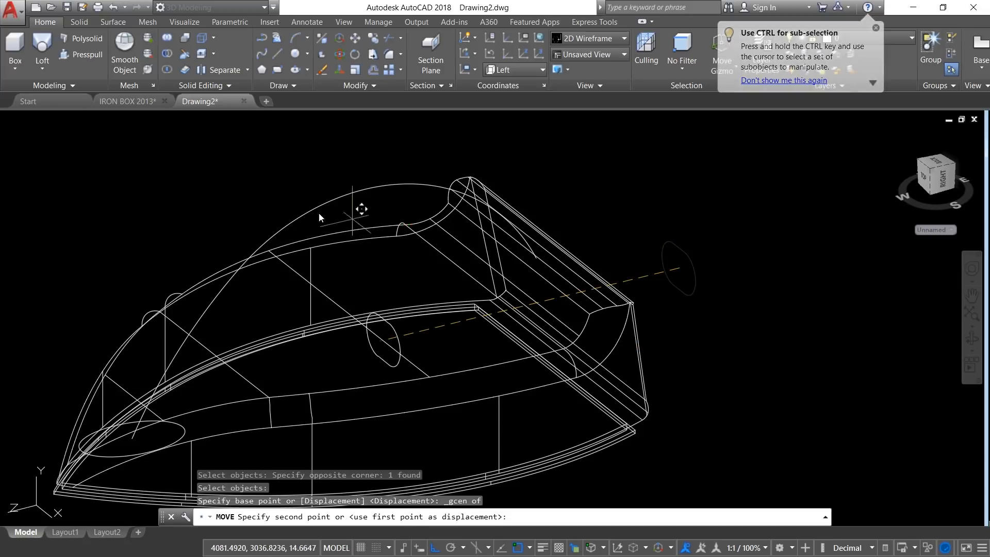
key("F8")
right_click(251, 245, "shift")
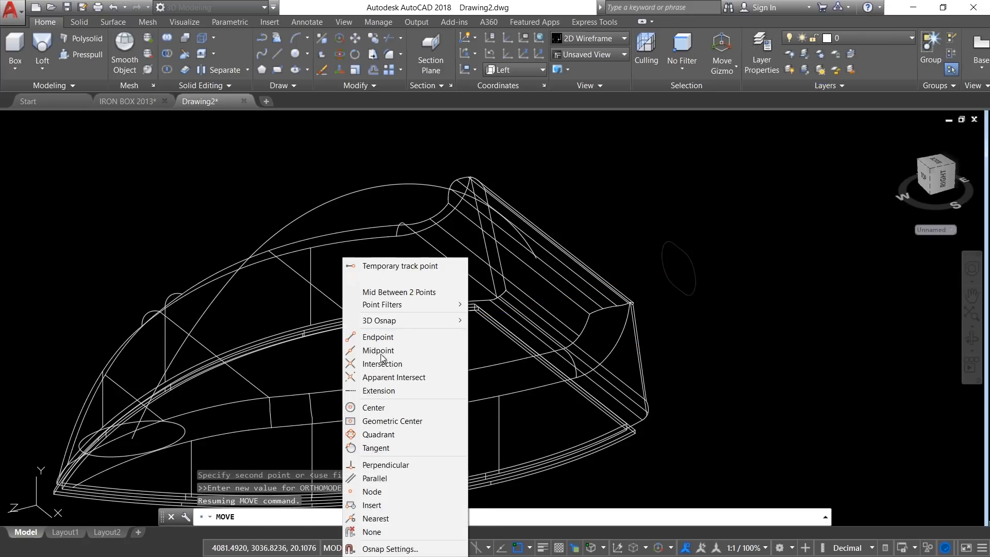
left_click(380, 517)
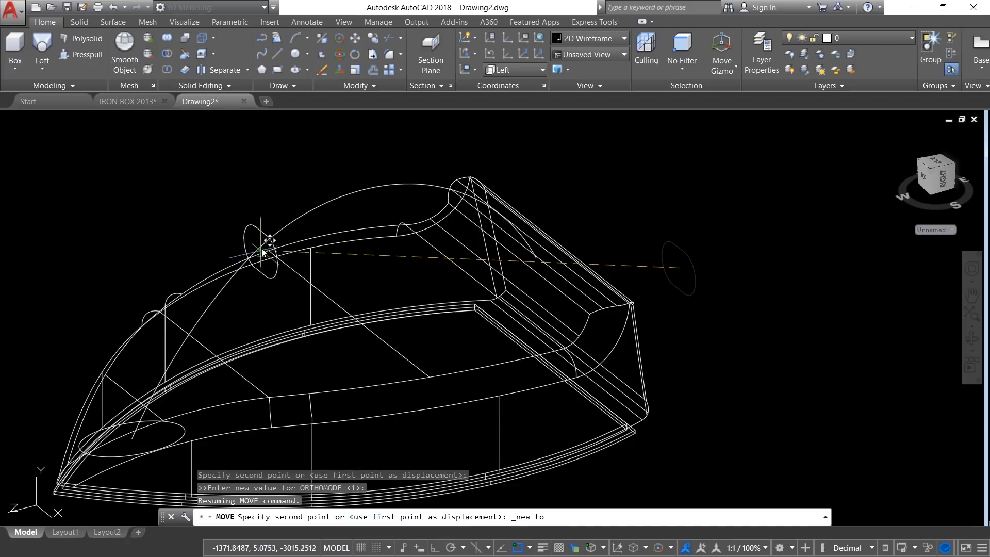
left_click(228, 290)
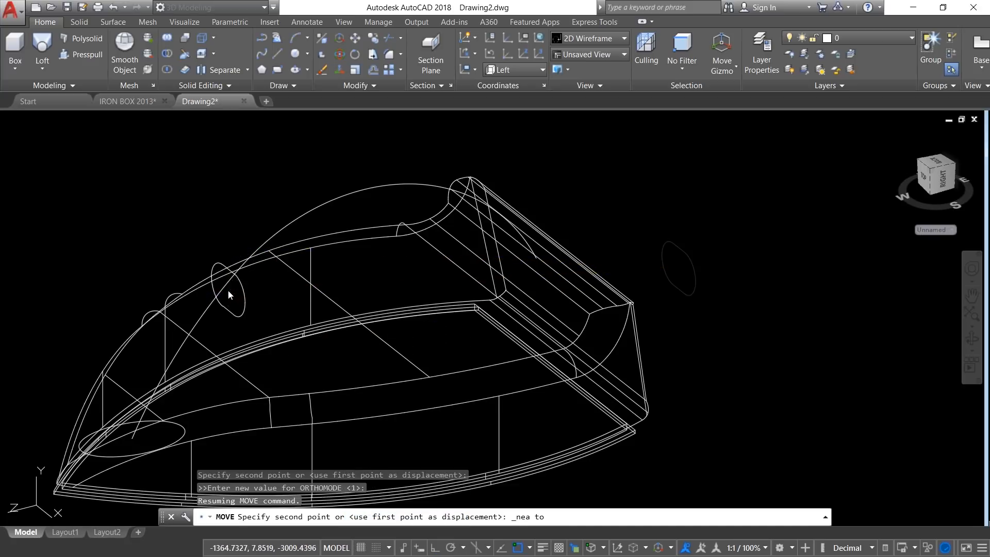
key("Escape")
key("Escape")
key("Escape")
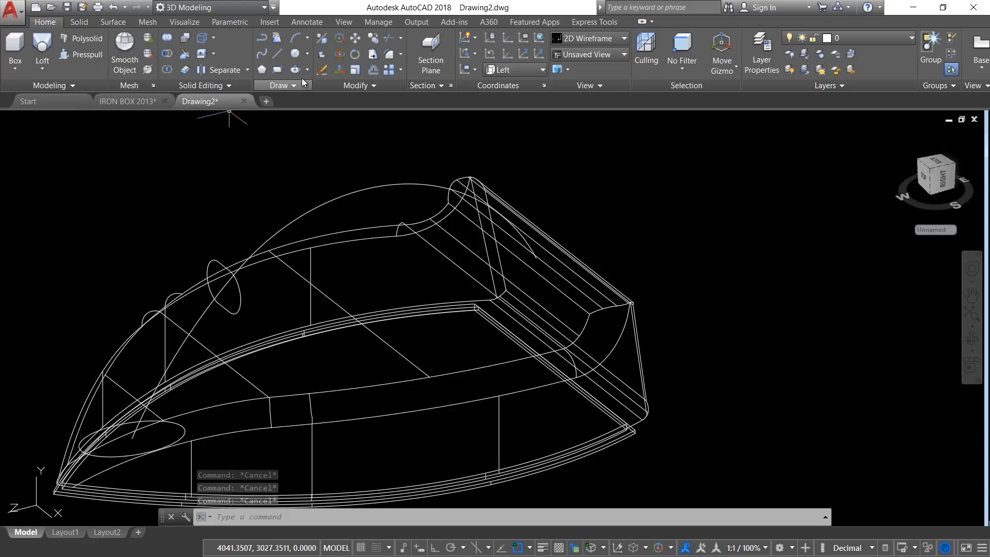
Step: Copy the rounded profile from its geometric center to the rear endpoint of the arched path
type("co")
key("Return")
left_click(181, 218)
left_click(279, 335)
key("Return")
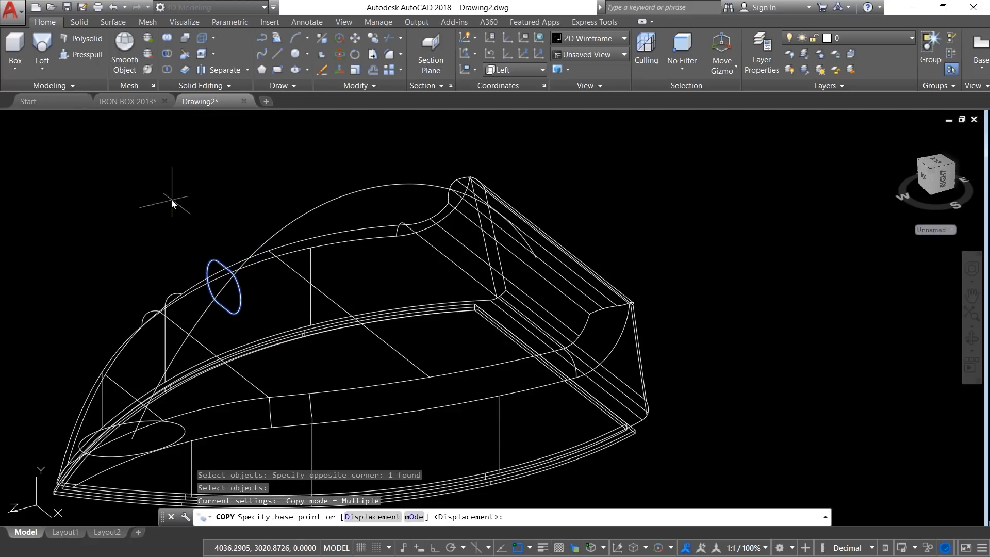
right_click(171, 200, "shift")
left_click(225, 363)
left_click(224, 288)
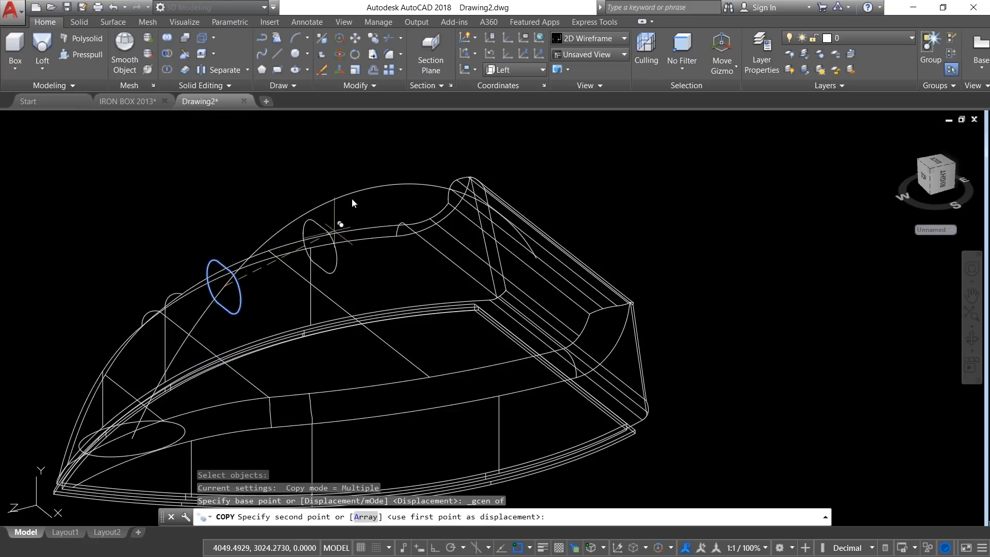
right_click(352, 202, "shift")
left_click(392, 255)
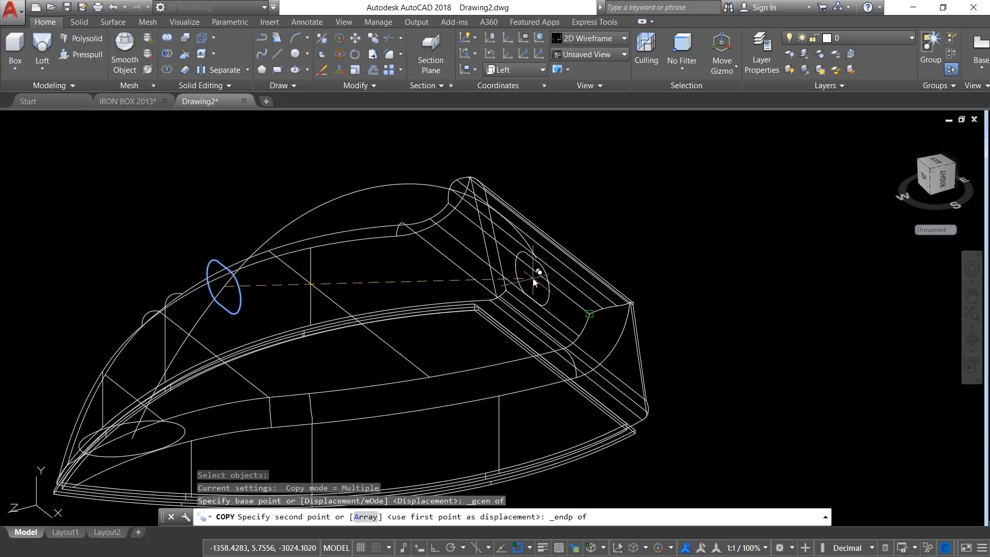
left_click(537, 259)
key("Escape")
key("Escape")
key("Escape")
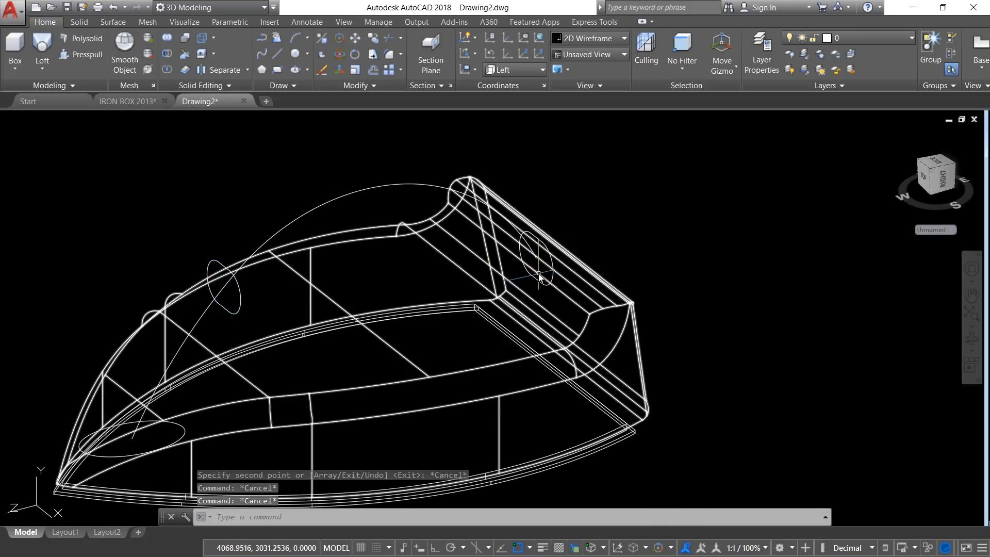
Step: Move the UCS origin to the rear end of the arched path, at the copied profile's center
scroll(546, 278, "up", 2)
scroll(539, 280, "down", 3)
scroll(524, 255, "up", 2)
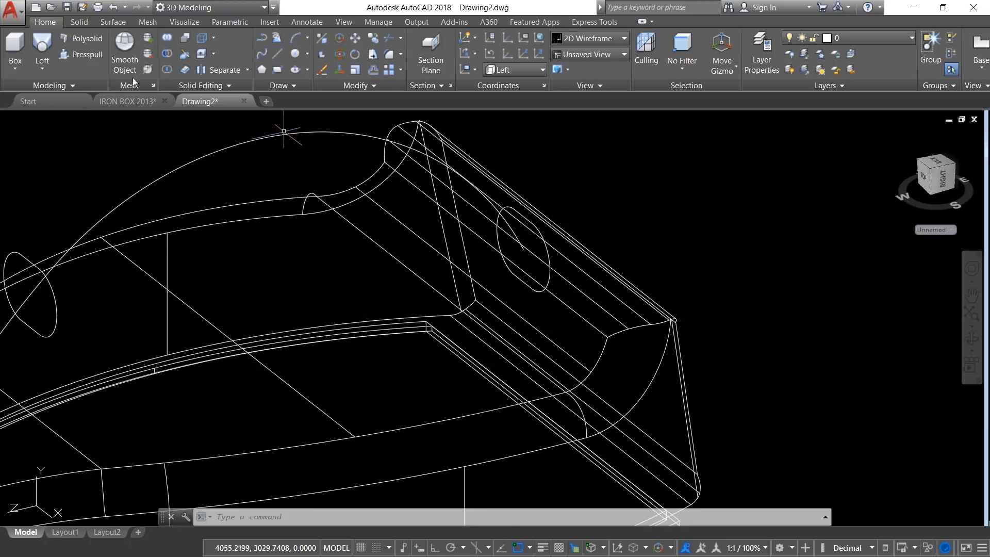
left_click(175, 20)
left_click(179, 55)
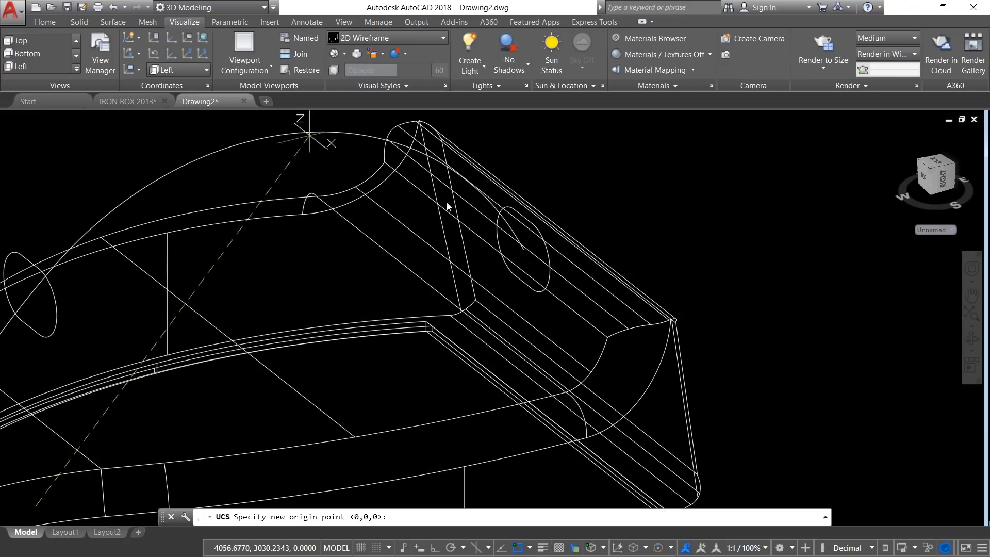
left_click(523, 241)
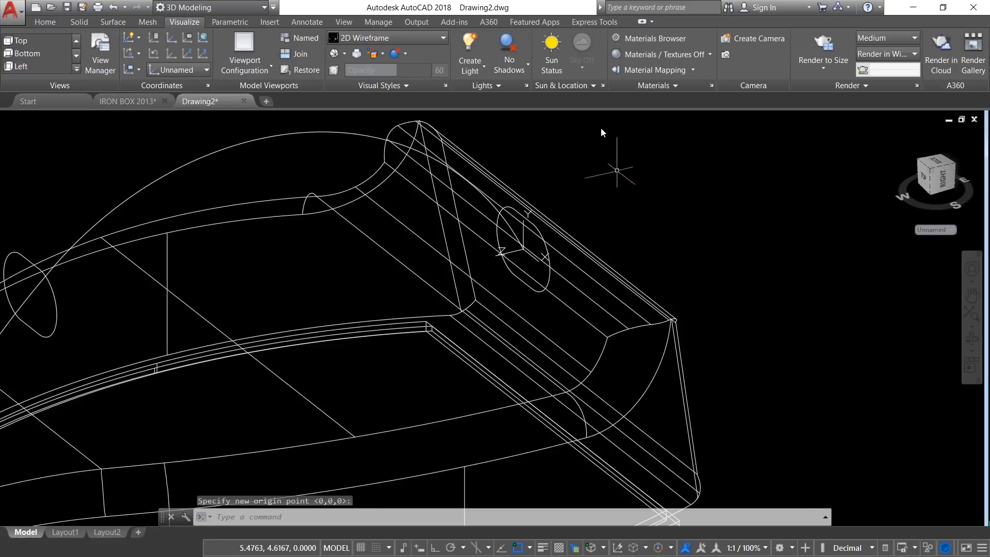
Step: Rotate the copied rounded profile at the path's rear end by 90° in 3D about the X axis through the UCS origin
key("Escape")
key("Escape")
scroll(539, 215, "up", 4)
scroll(489, 266, "down", 2)
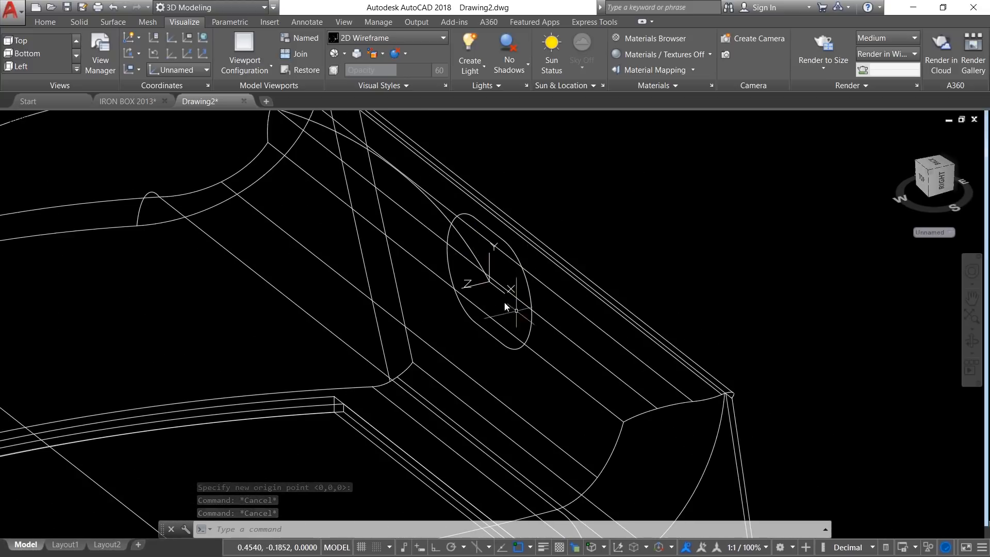
left_click(255, 532)
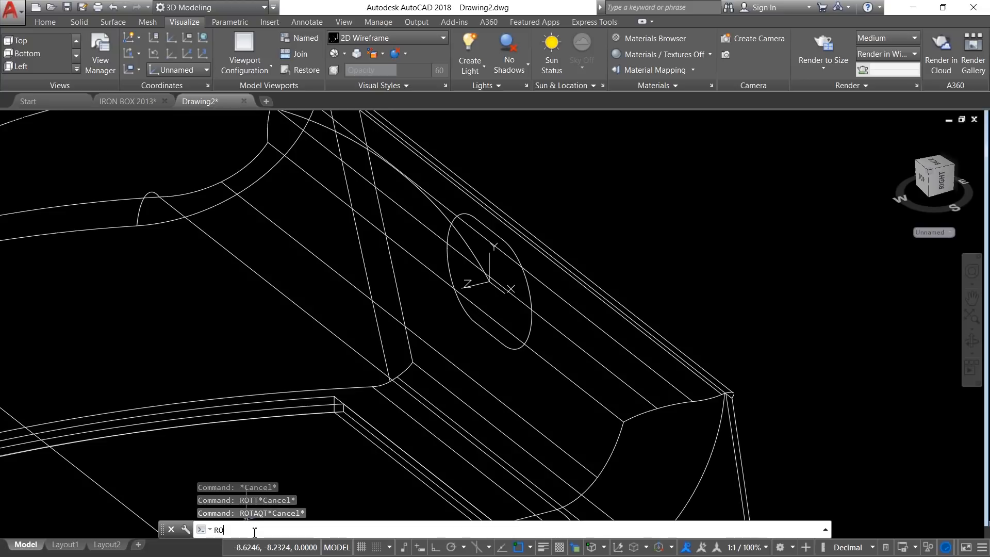
type("ROTATE3D")
key("Return")
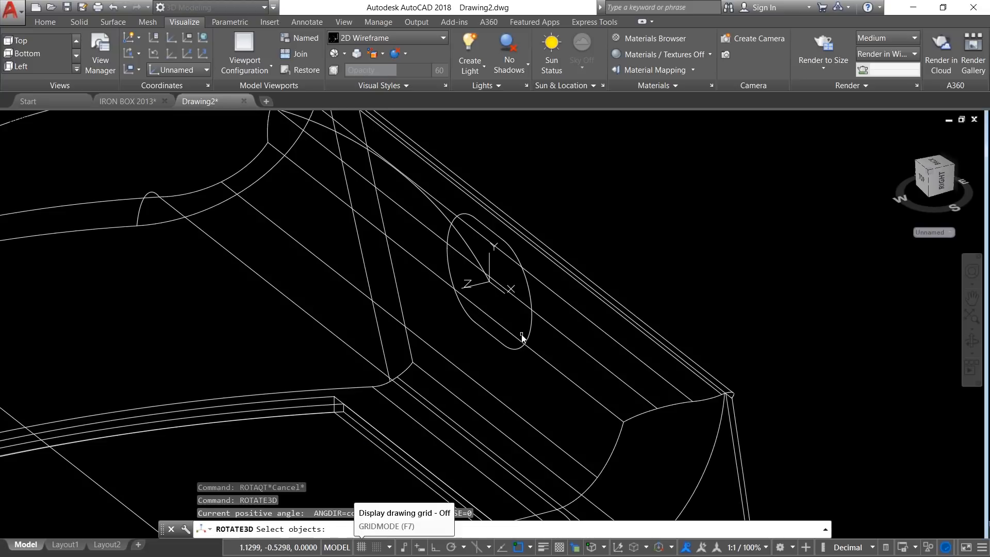
left_click(530, 336)
key("Return")
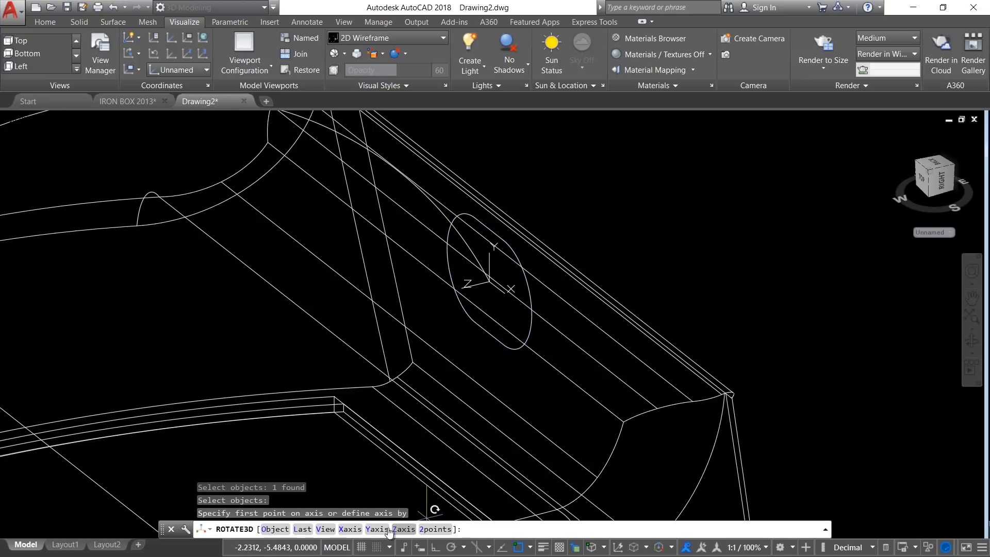
left_click(350, 529)
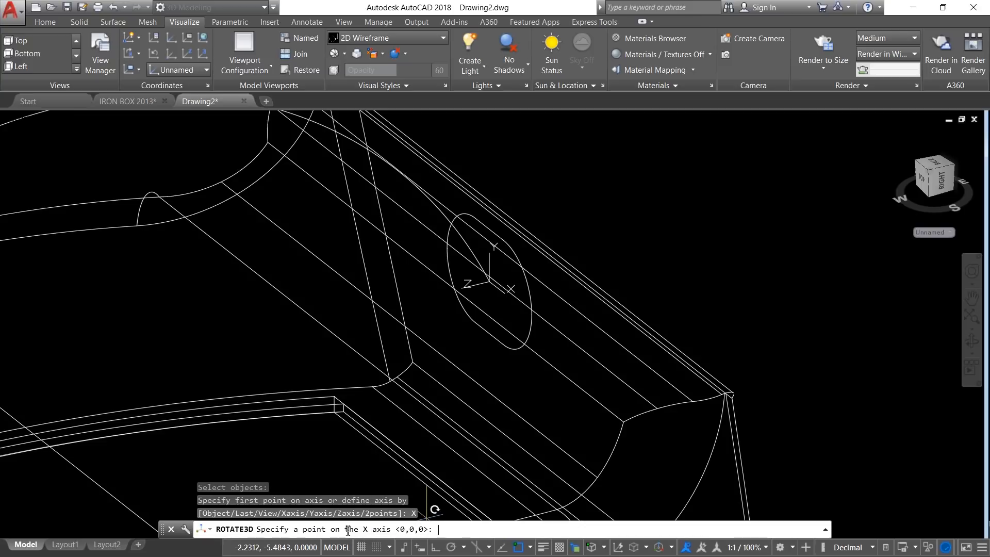
left_click(490, 282)
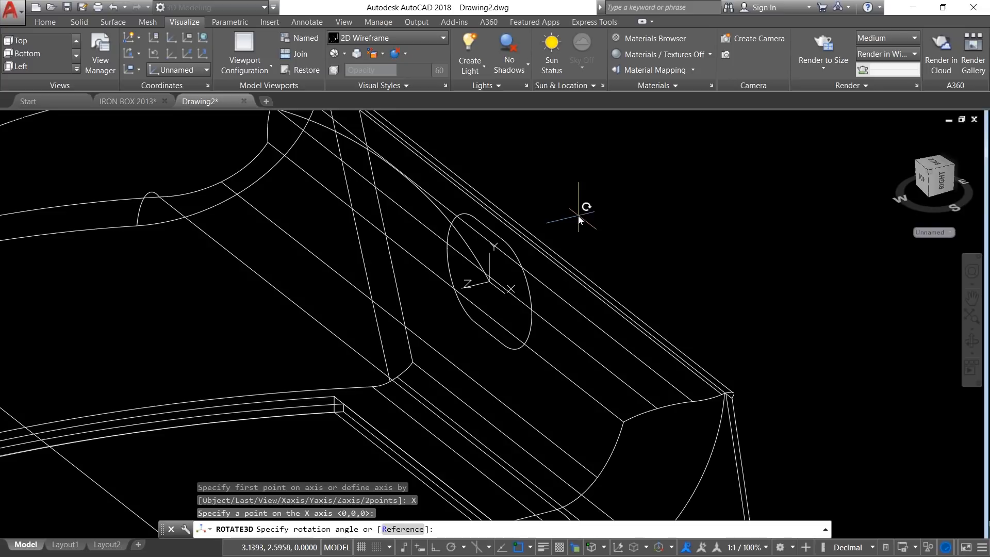
type("90")
key("Return")
key("Escape")
key("Escape")
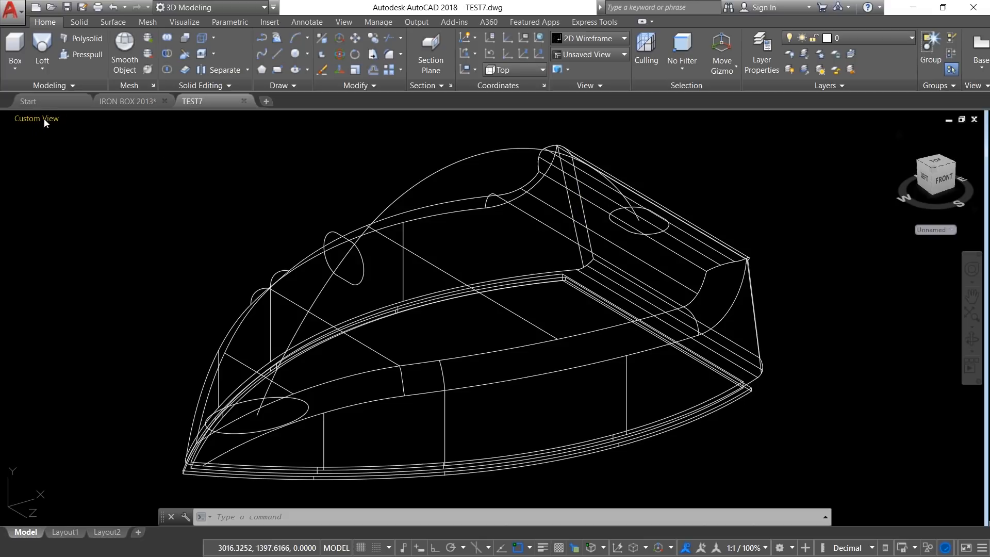
Step: In the front view, rotate the upper rounded profile about 42° around its geometric center so it stands perpendicular to the arched path
left_click(44, 118)
left_click(62, 189)
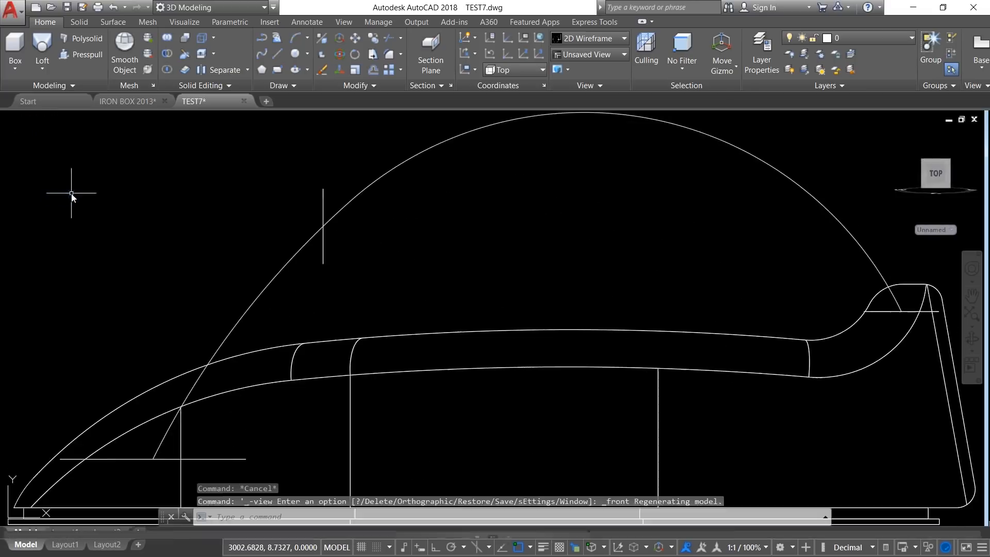
middle_click_drag(375, 230, 364, 257)
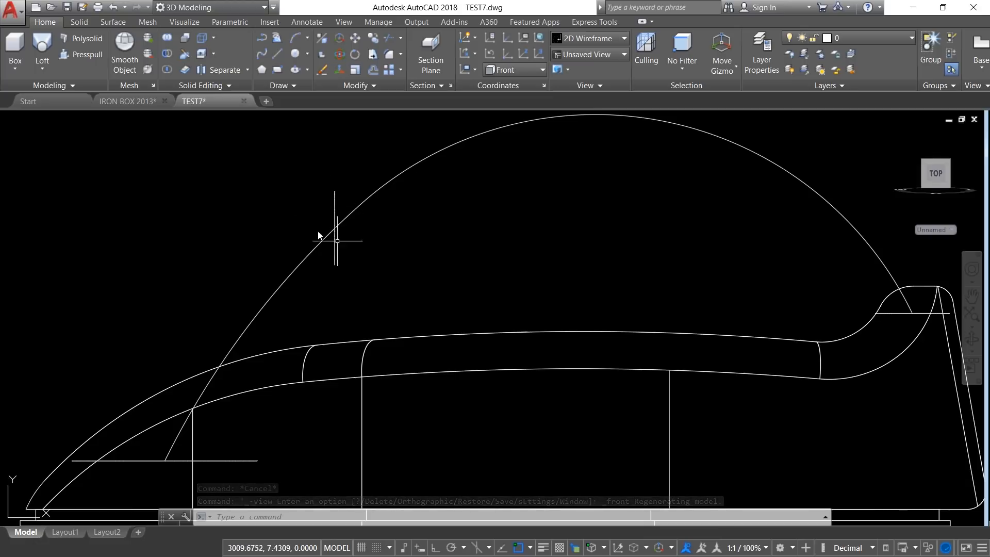
left_click(357, 55)
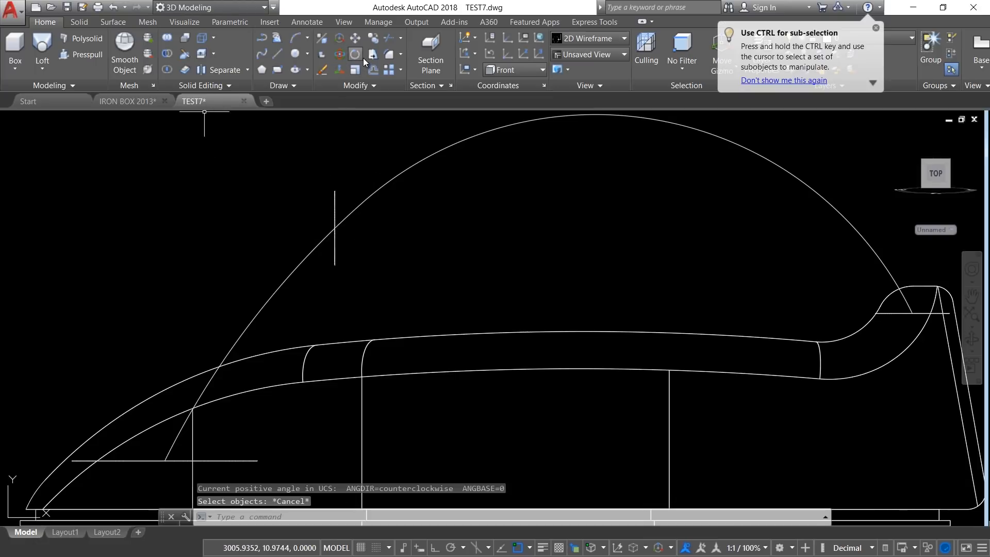
left_click(315, 171)
left_click(370, 288)
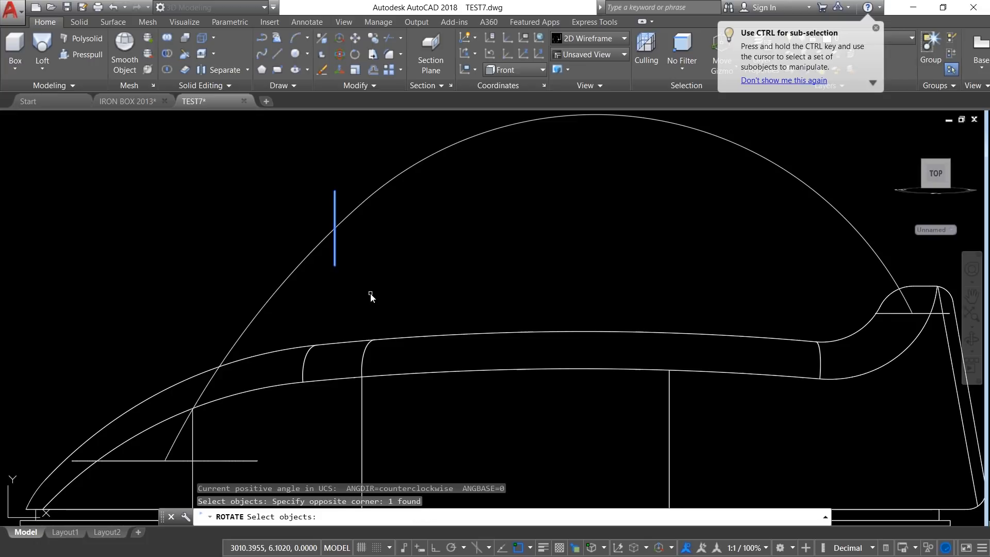
key("Return")
right_click(298, 150, "shift")
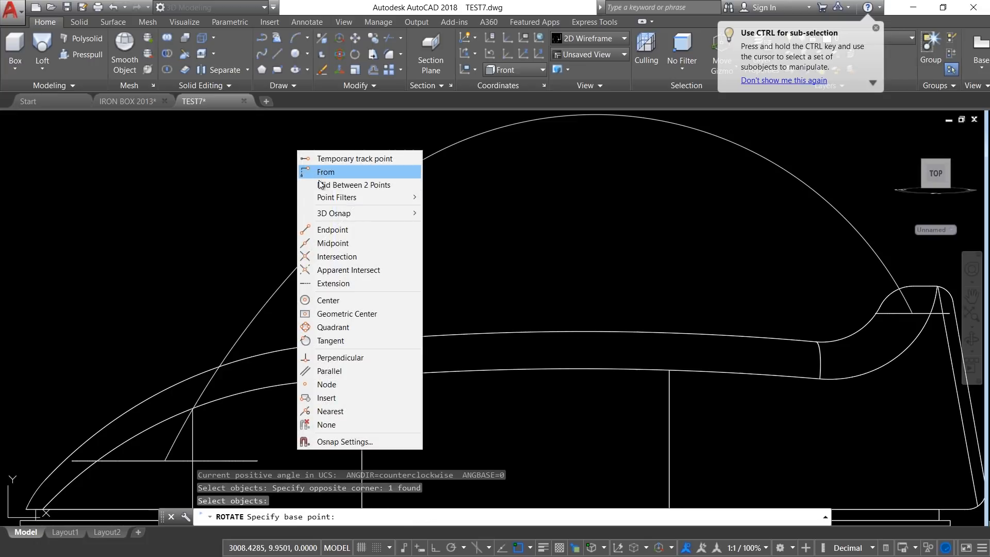
left_click(340, 313)
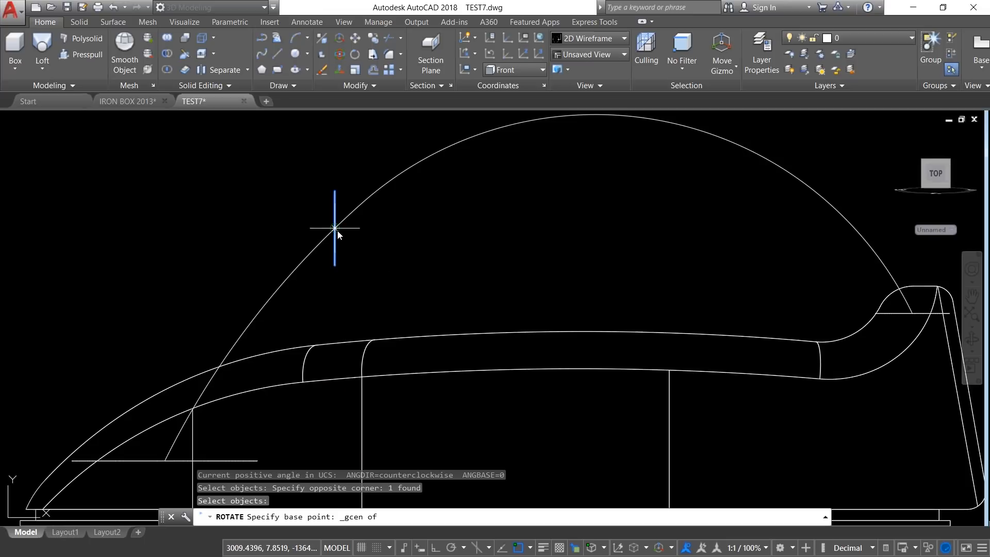
left_click(336, 228)
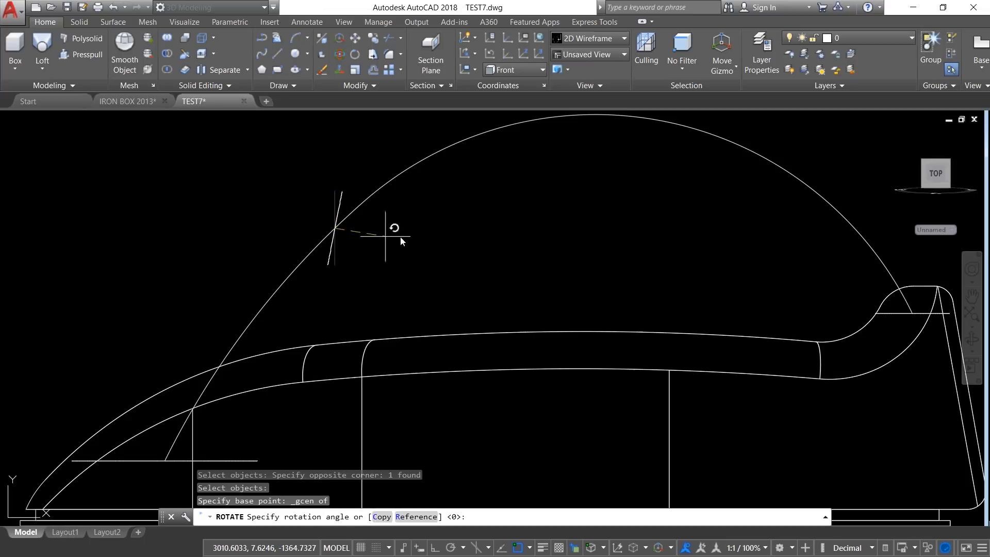
left_click(432, 139)
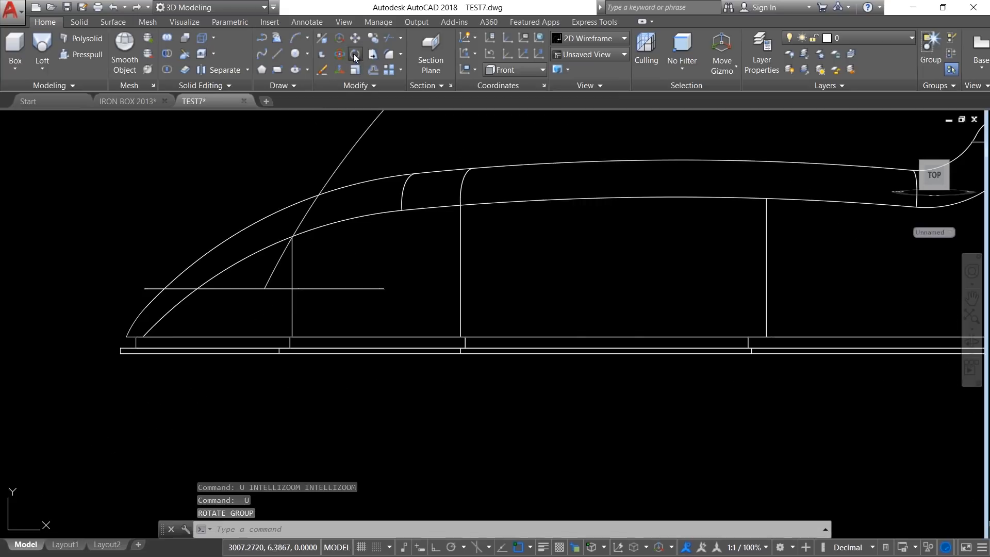
Step: Rotate the front elliptical profile around the arched path's lower endpoint so that it slopes upward toward the rear
left_click(354, 54)
left_click(353, 268)
left_click(326, 309)
key("Return")
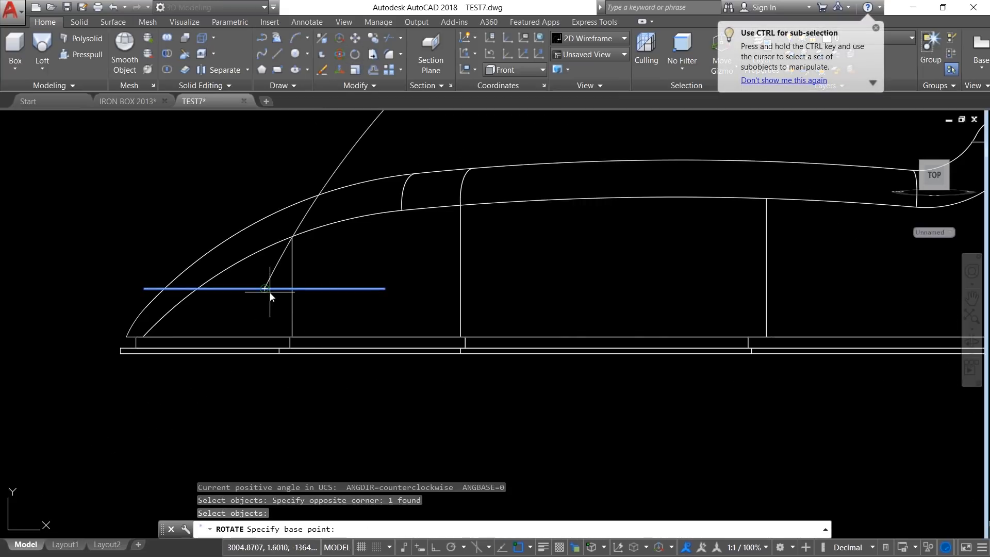
left_click(269, 292)
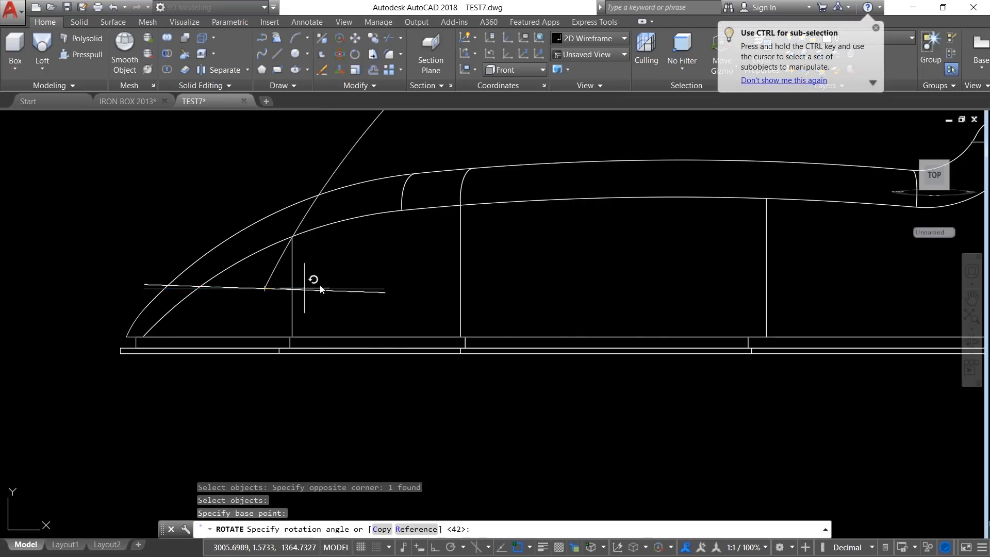
left_click(406, 234)
scroll(176, 188, "down", 2)
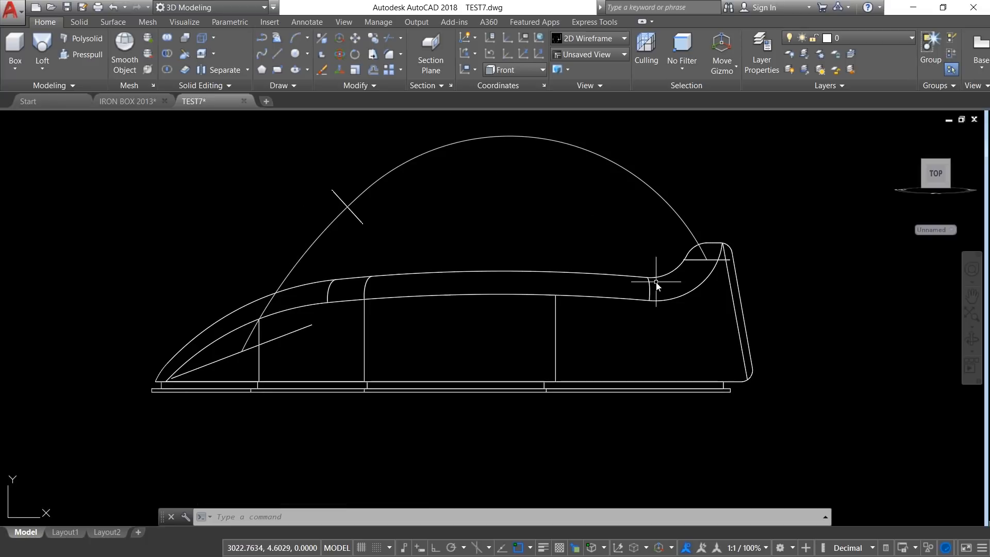
Step: Loft a solid handle through the front ellipse, the upper rounded profile and the rear rounded profile, using the arched curve as path
left_click(42, 49)
left_click(294, 333)
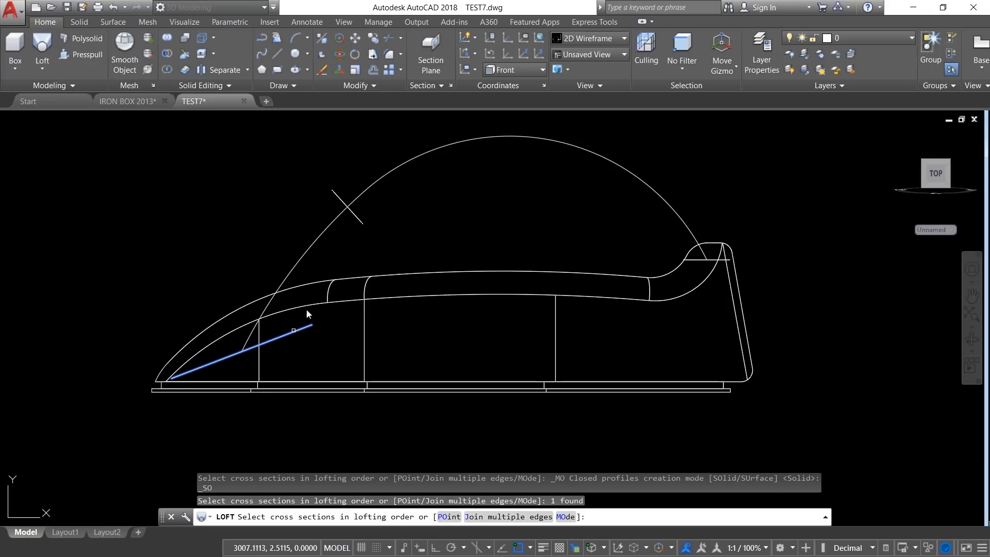
left_click(360, 223)
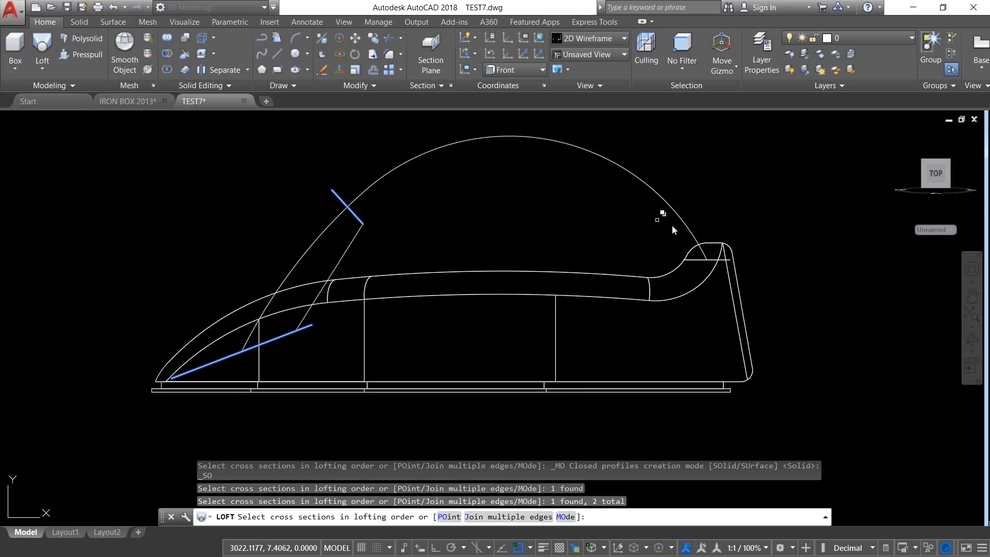
left_click(696, 261)
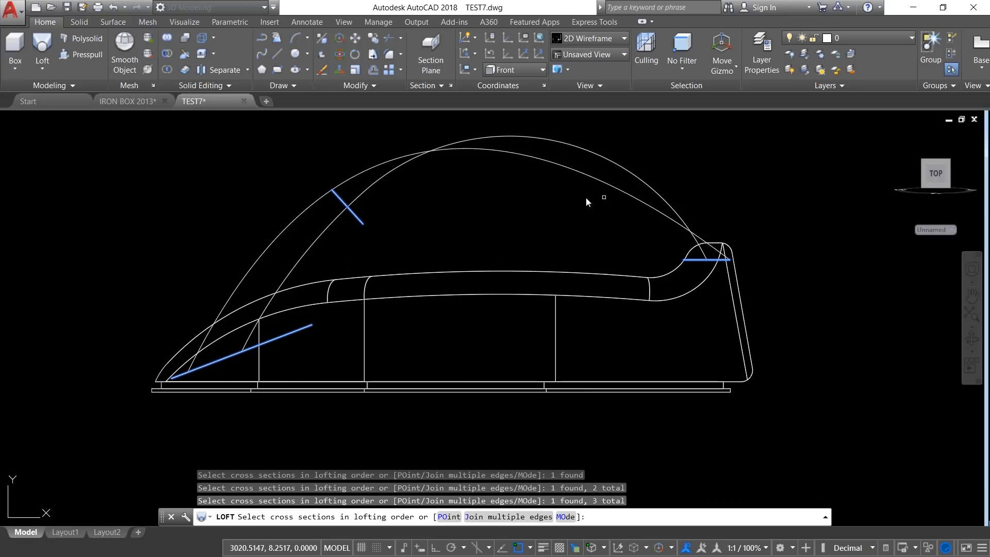
key("Return")
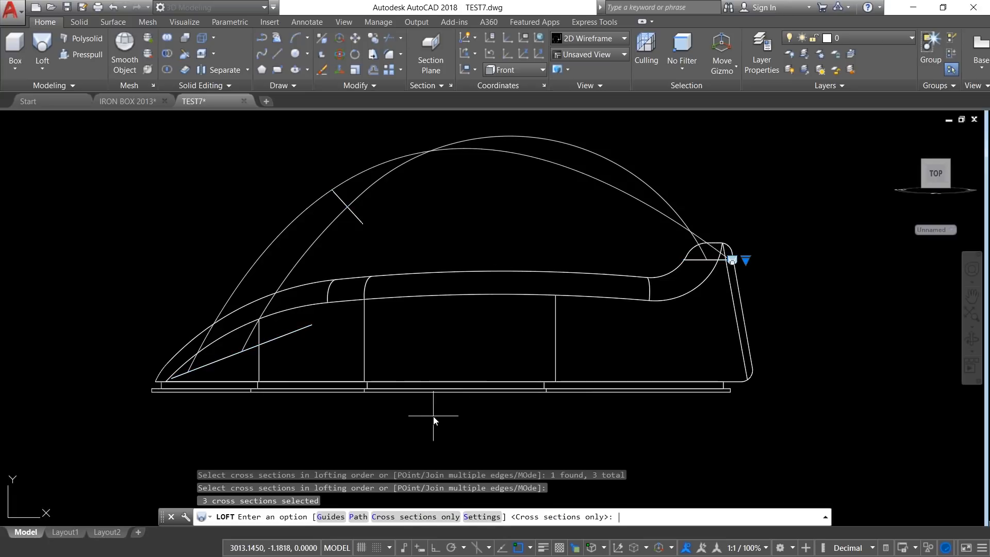
left_click(360, 517)
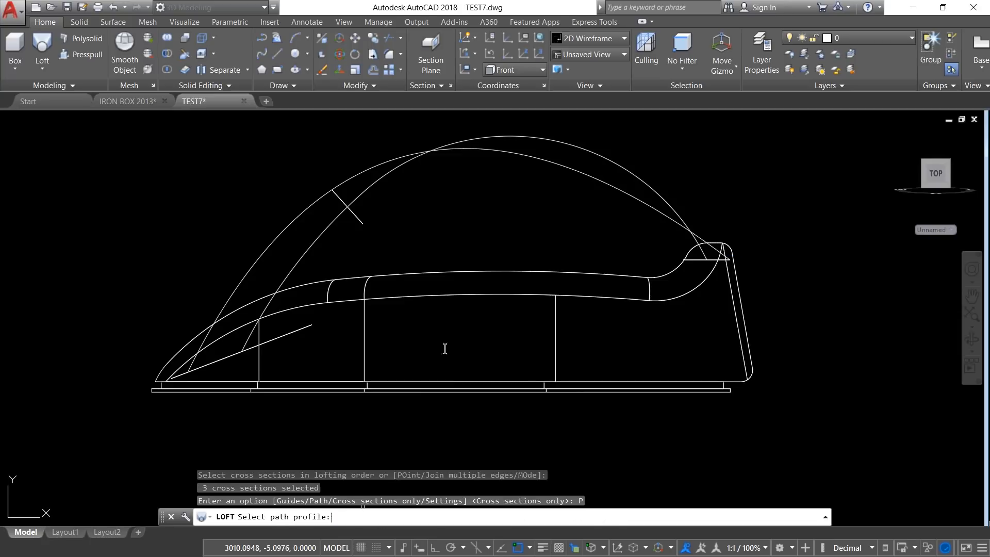
left_click(591, 152)
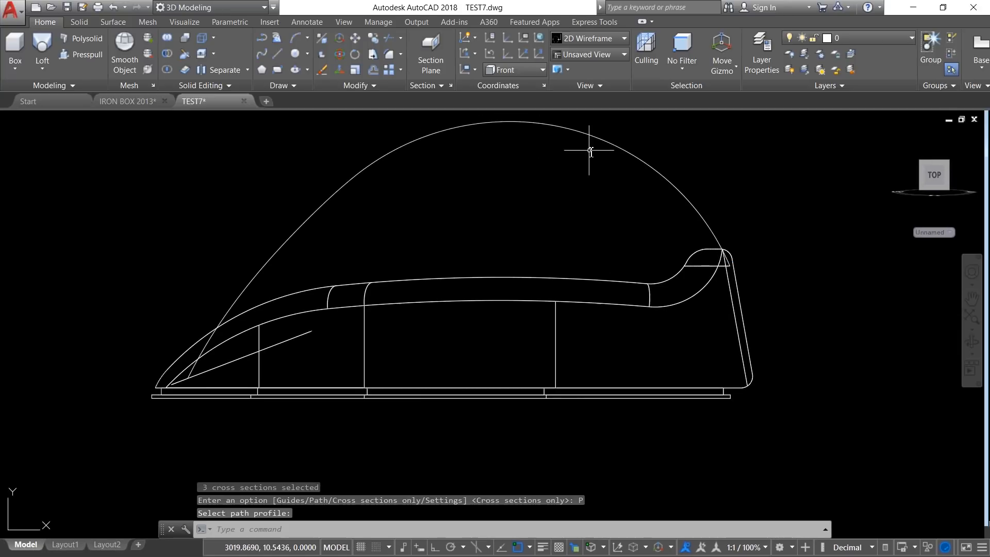
Step: Check the lofted handle from an angled view in the Shaded with edges style and return to 2D Wireframe
middle_click_drag(339, 330, 389, 374, "shift")
scroll(372, 316, "up", 4)
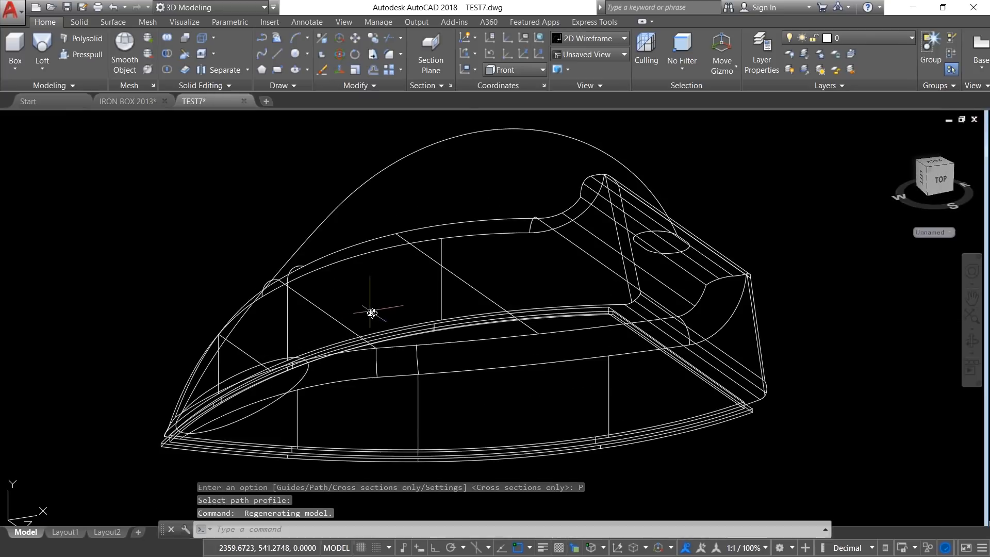
left_click(82, 119)
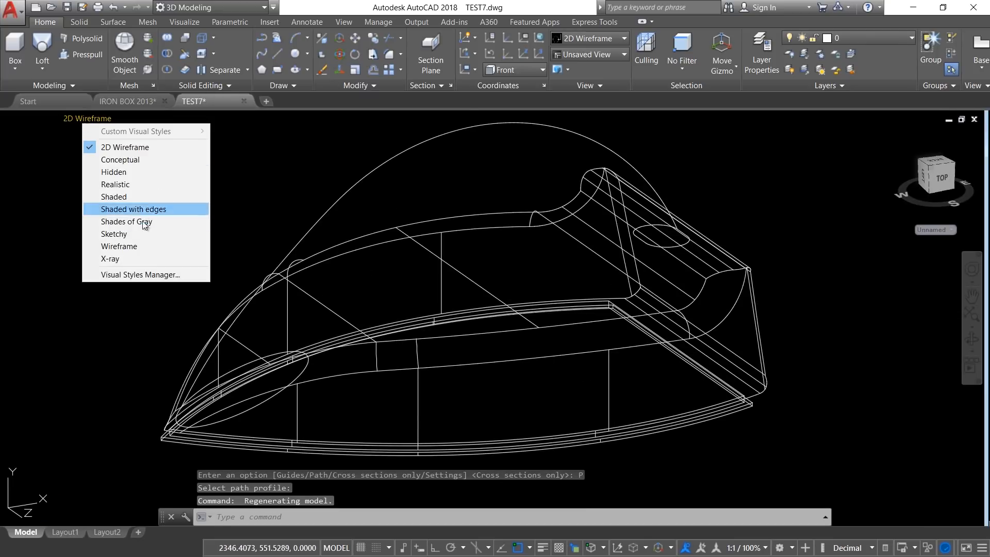
left_click(124, 208)
left_click(96, 120)
left_click(128, 132)
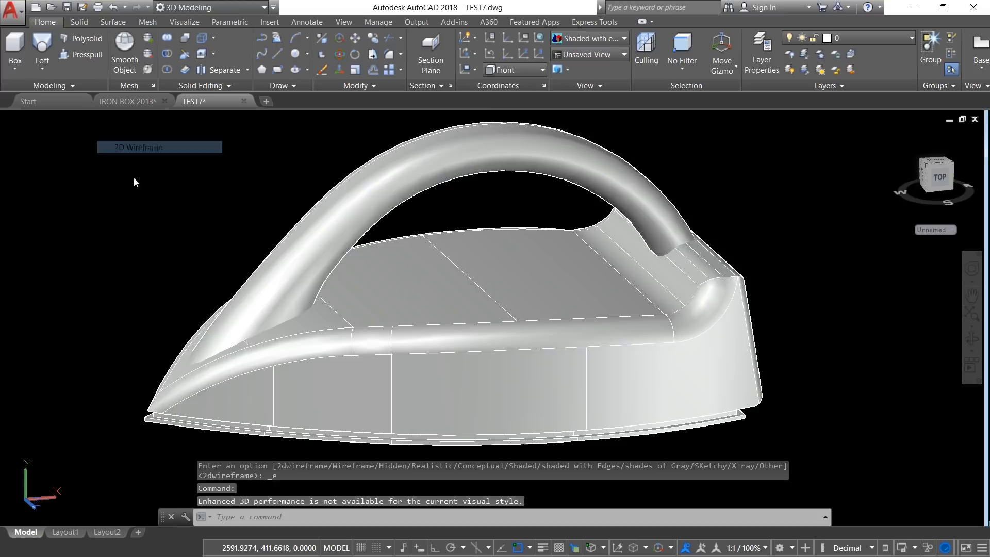
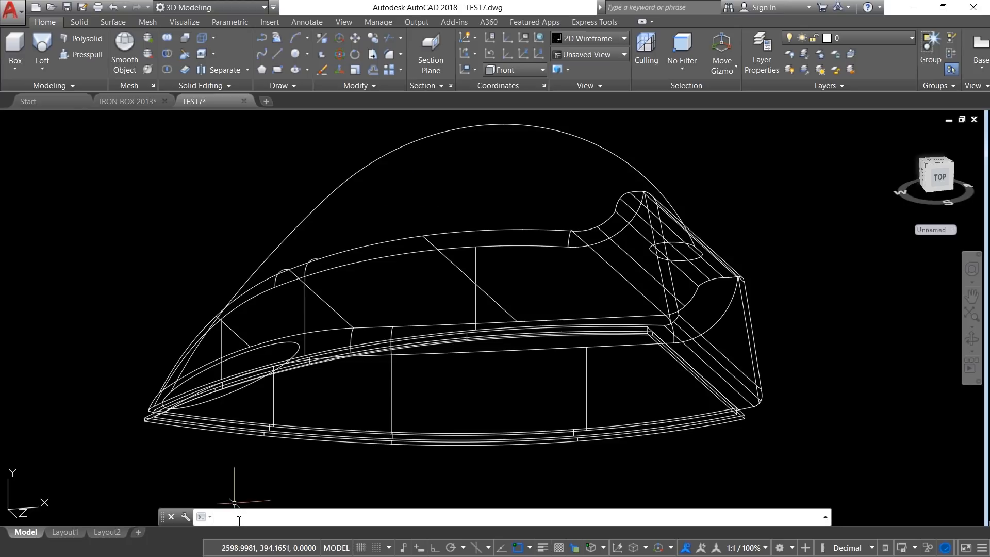
Step: Set the ISOLINES variable to 10 and regenerate the model
type("SISOLINE")
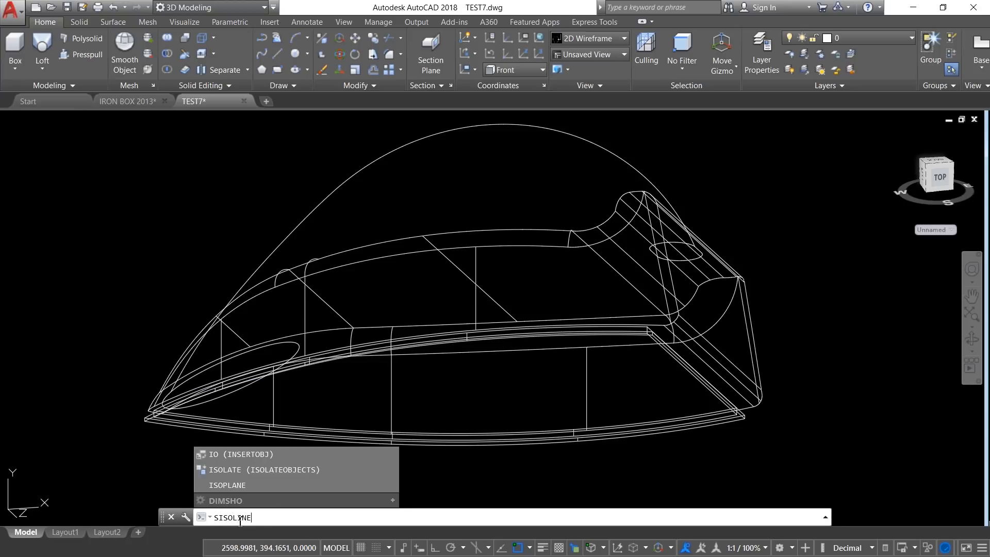
type("S")
key("Return")
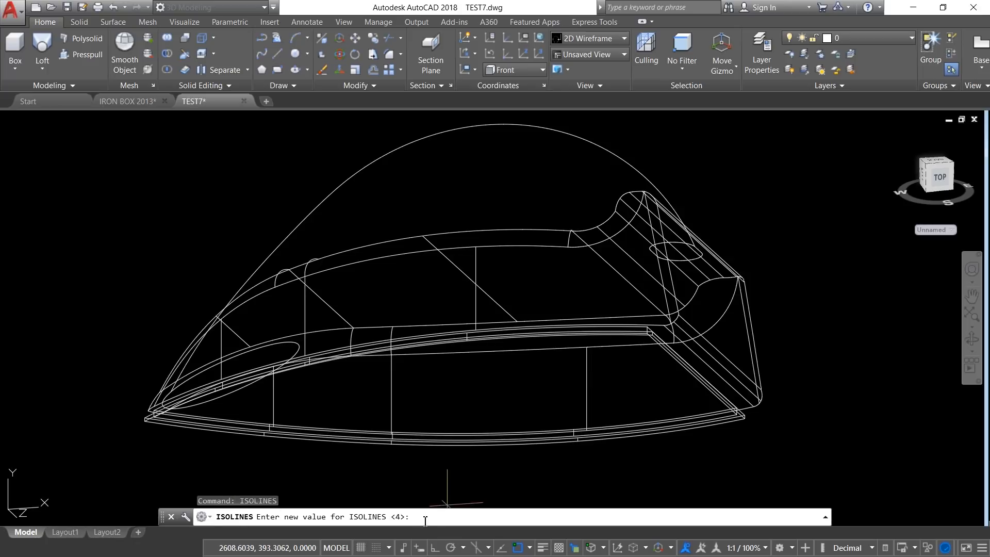
type("10\\")
key("Return")
type("10")
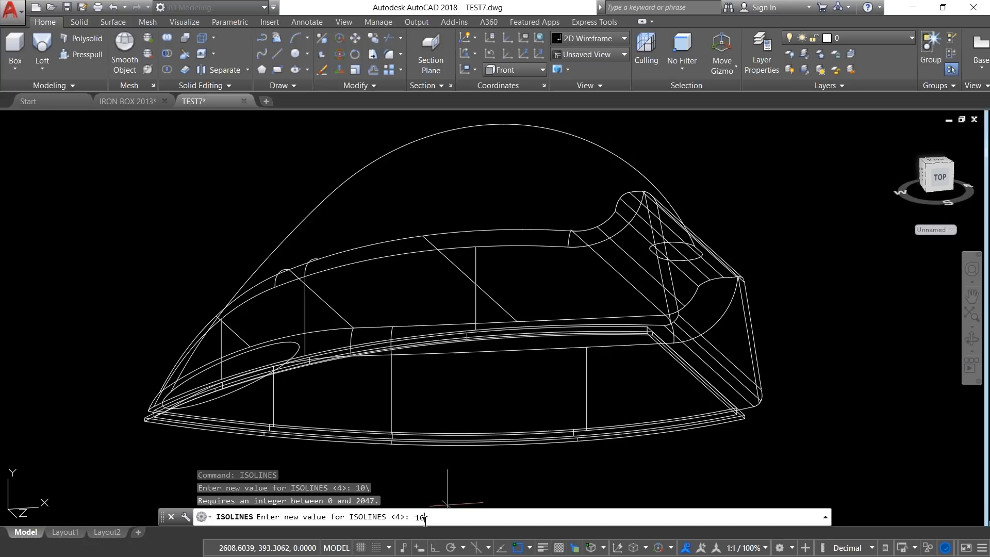
key("Return")
type("RE")
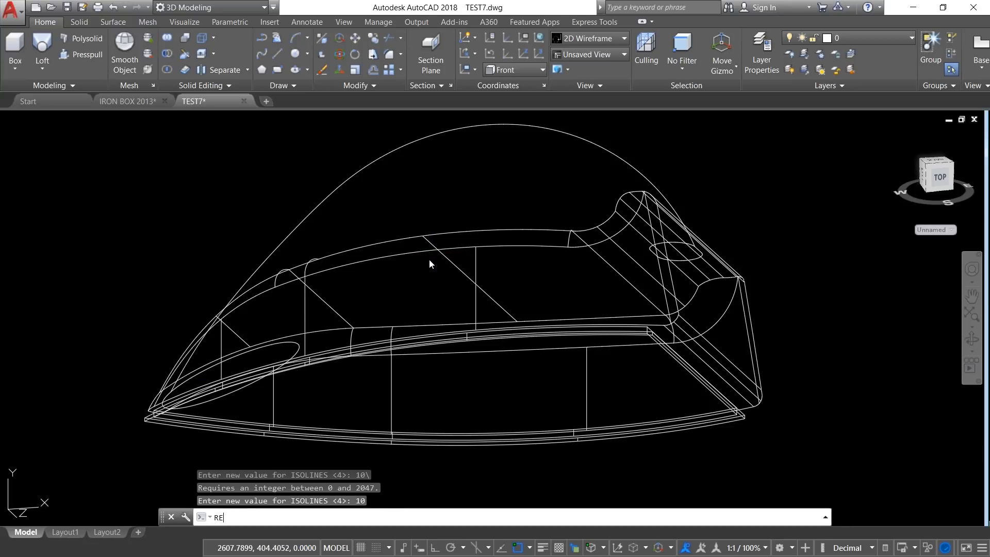
key("Return")
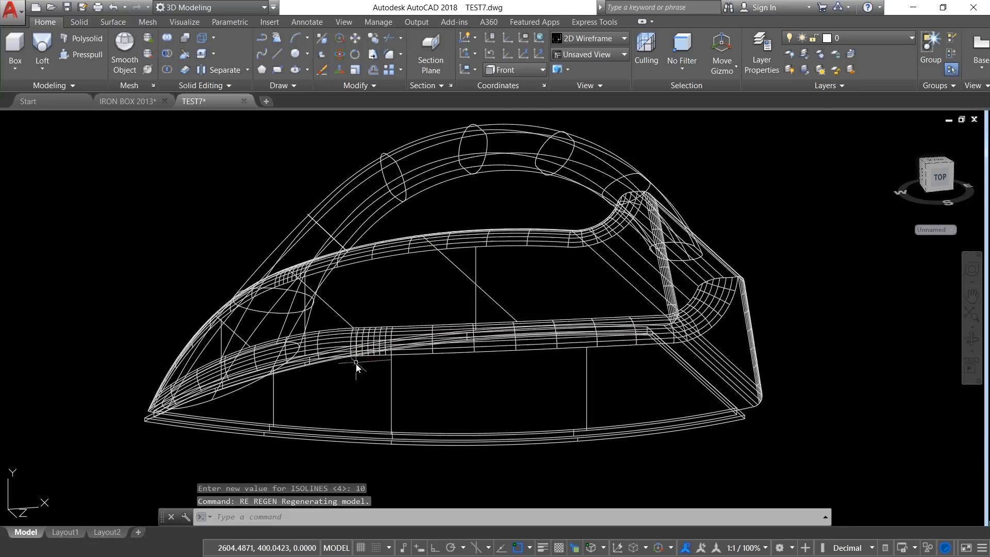
Step: Display the iron in the Shaded with edges style and check the dial in the IRON BOX 2013 drawing before returning to TEST7
middle_click_drag(355, 363, 387, 375, "shift")
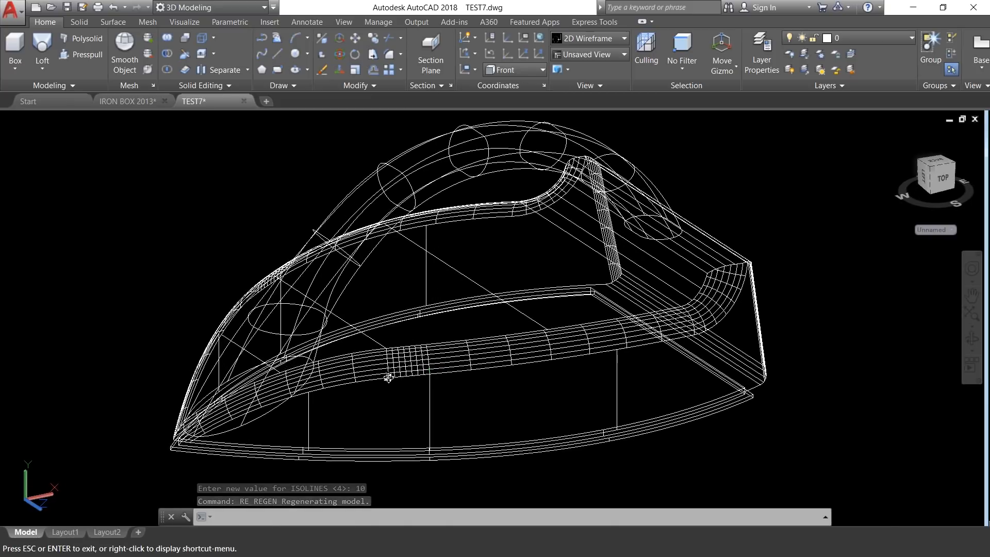
left_click(104, 119)
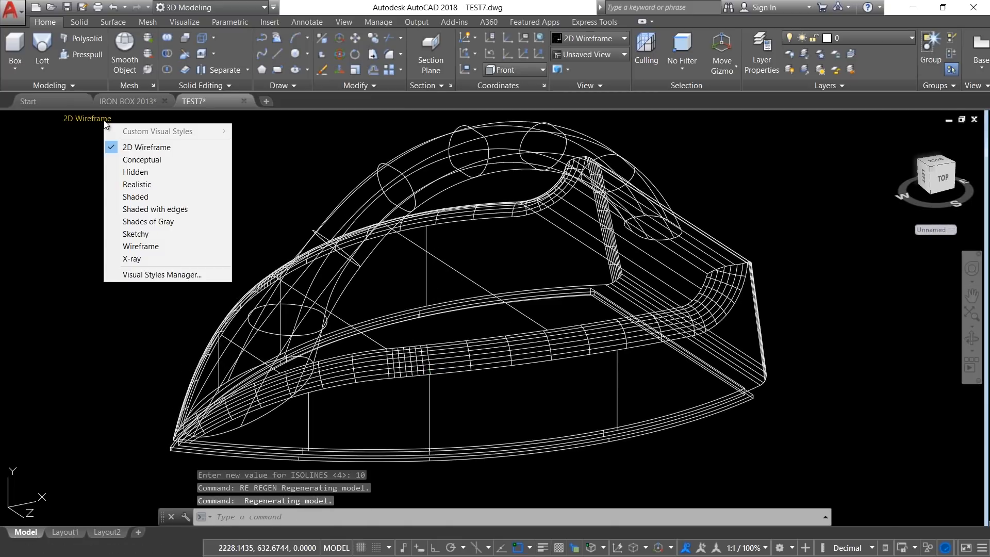
left_click(159, 212)
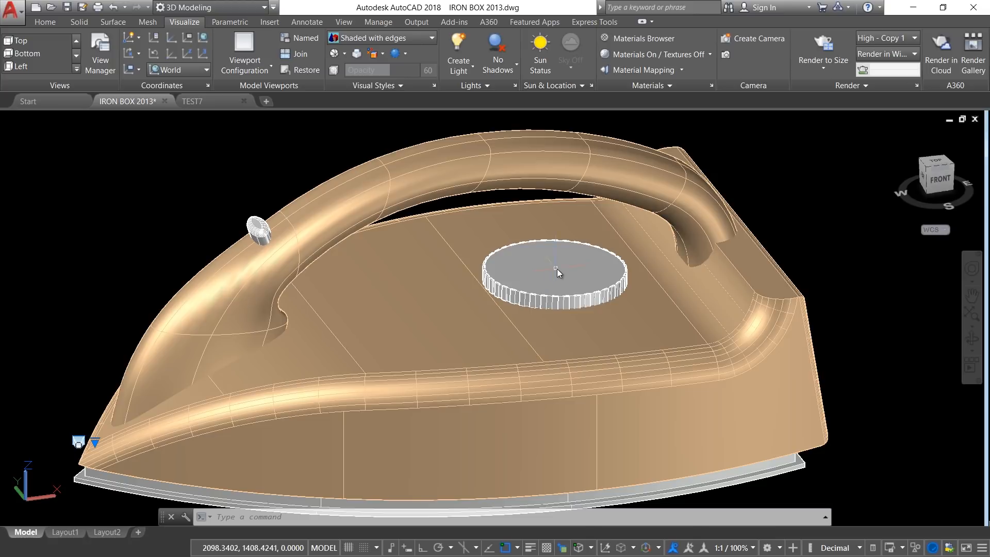
scroll(256, 230, "up", 1)
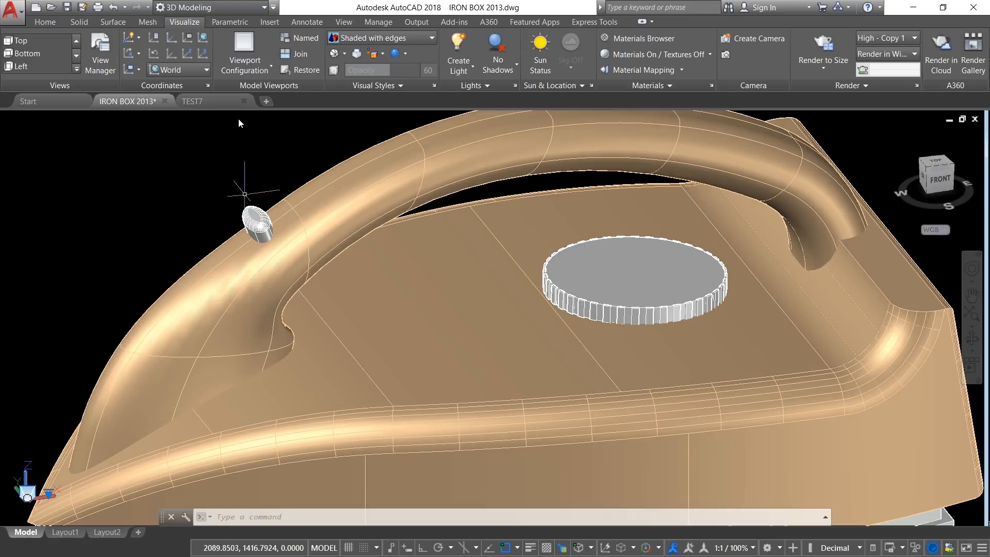
left_click(199, 101)
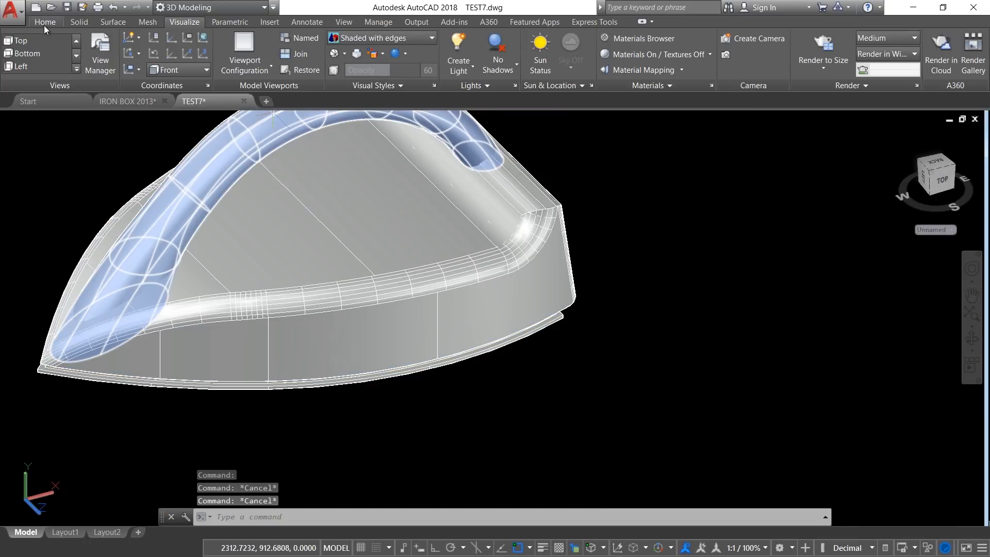
Step: Set the coordinate system to World and draw a circle of radius 2.5 in the empty space beside the iron's rear end
left_click(45, 23)
left_click(180, 21)
left_click(187, 69)
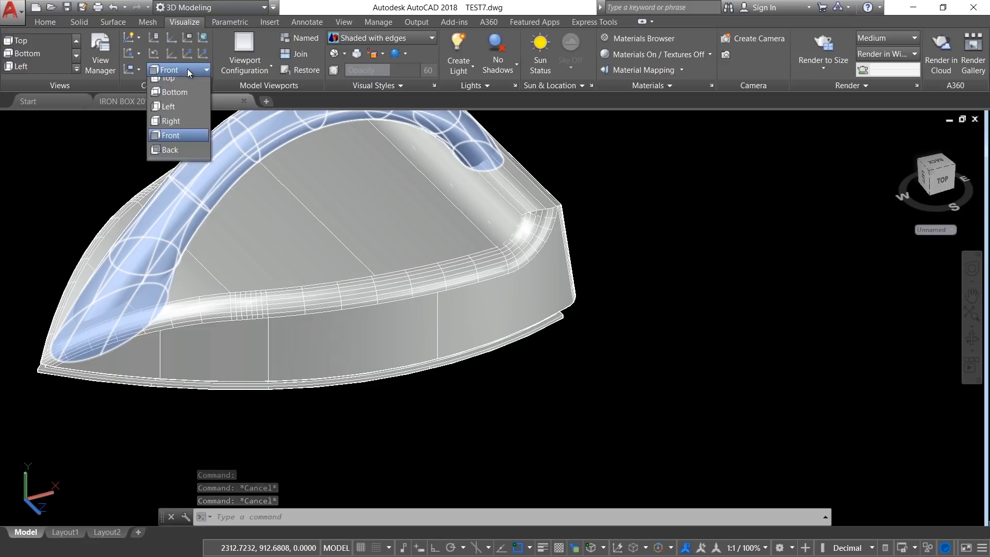
left_click(184, 82)
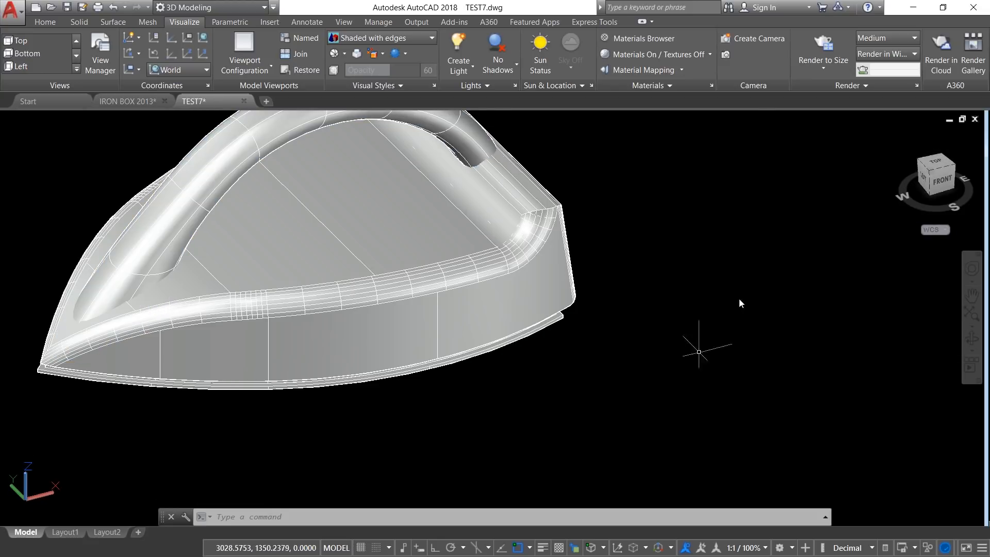
type("CIRCLE")
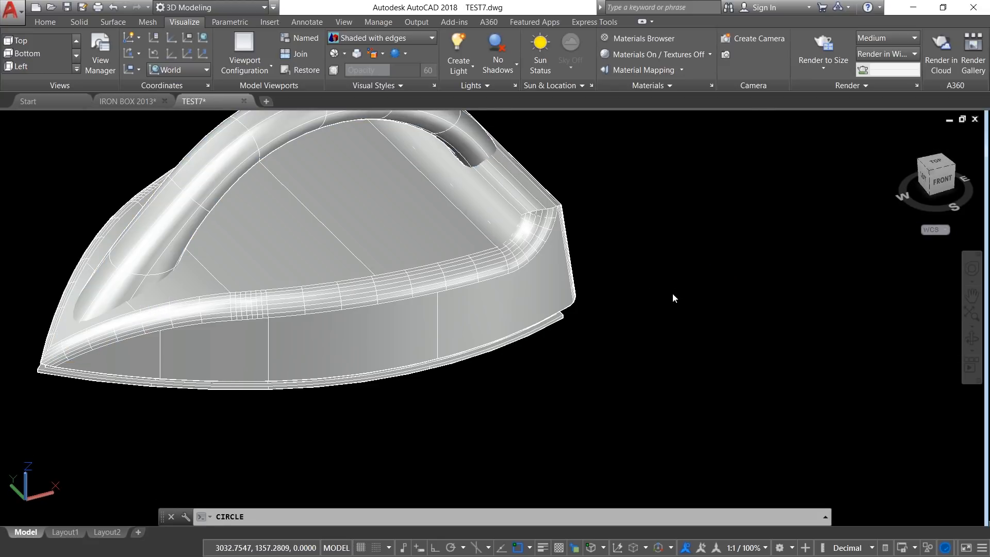
key("Return")
left_click(671, 295)
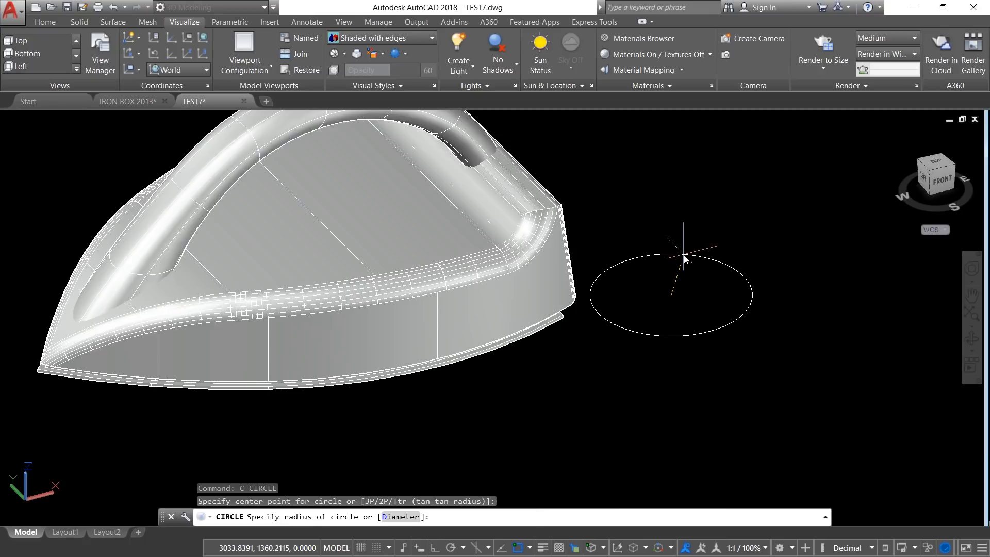
key("Return")
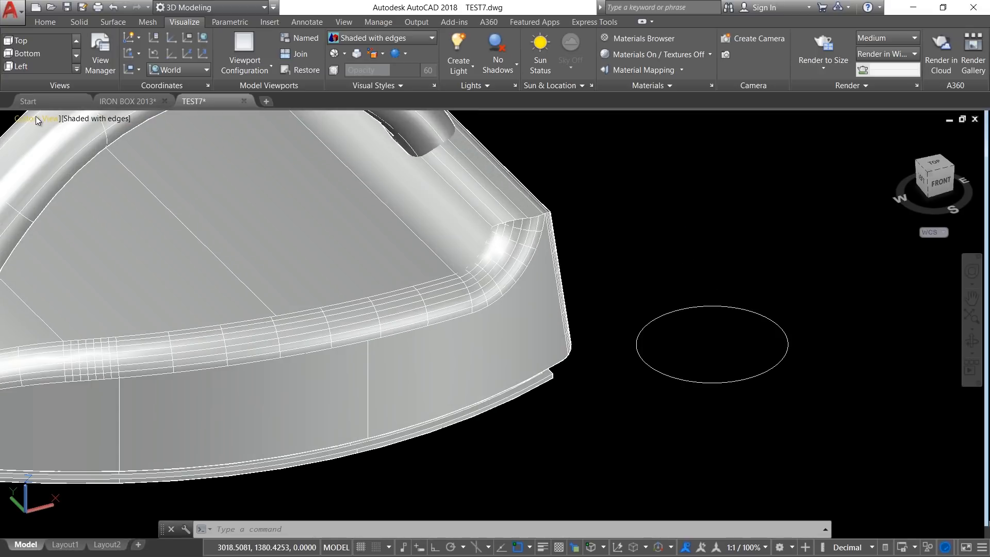
Step: In the top view, draw a vertical line 0.05 long outward from the circle's upper quadrant
left_click(36, 120)
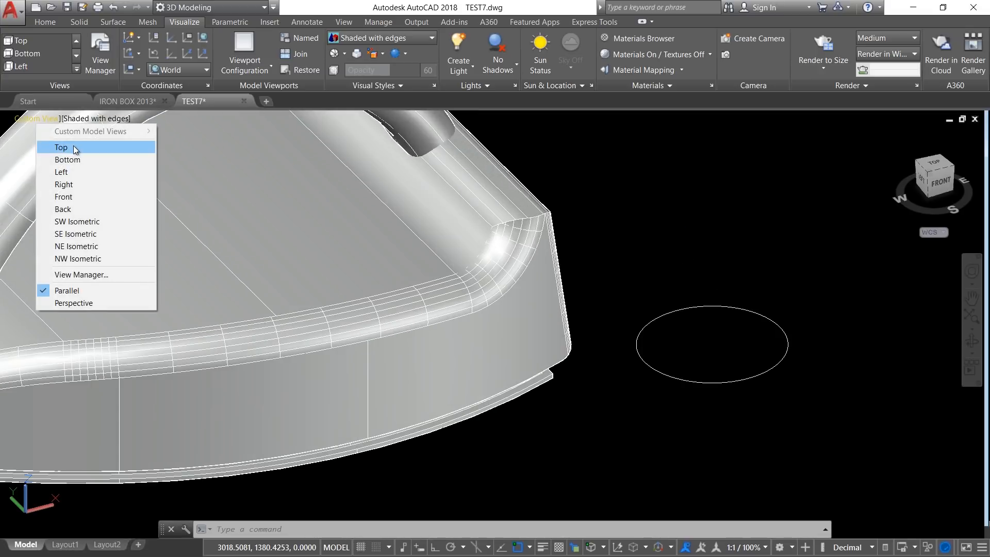
left_click(74, 147)
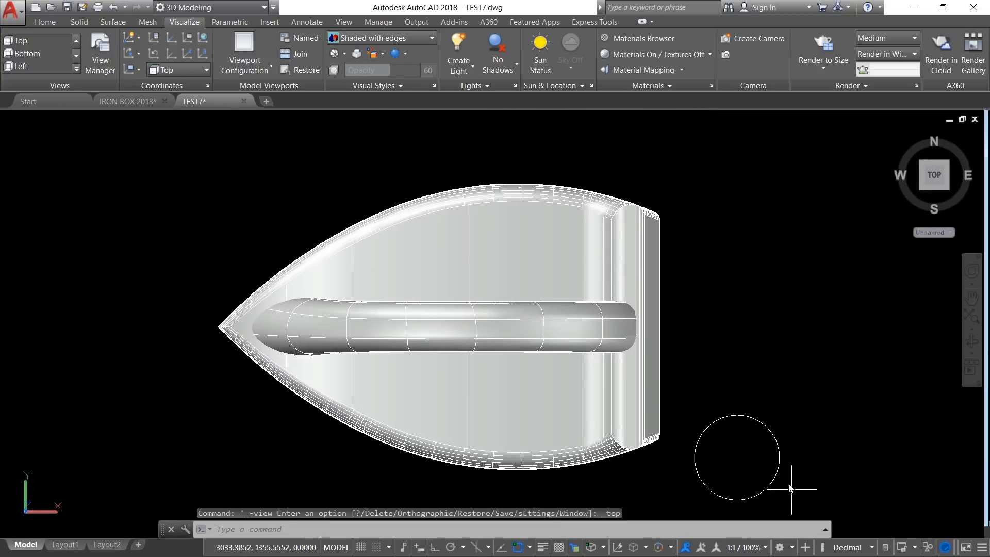
middle_click_drag(784, 475, 592, 380)
scroll(428, 311, "up", 3)
middle_click_drag(424, 316, 442, 367)
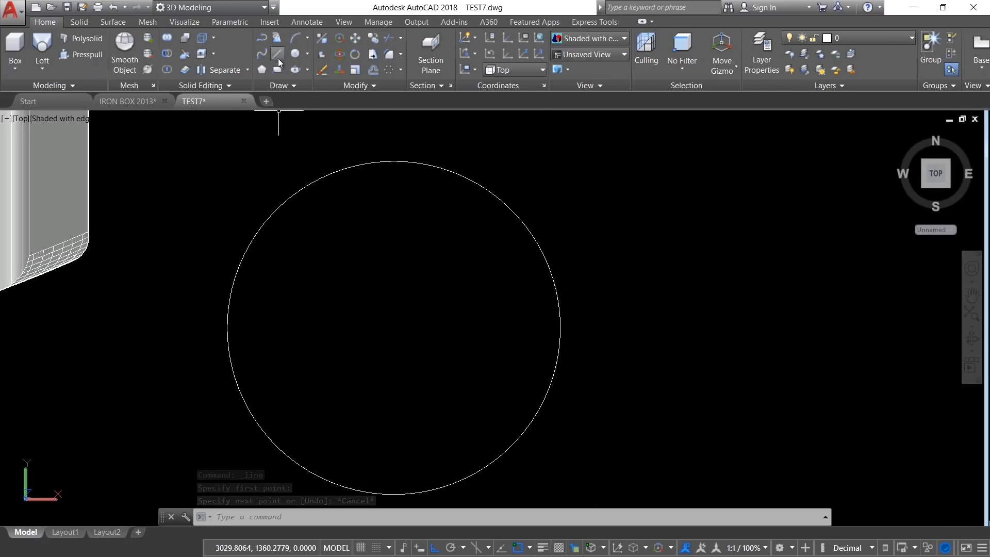
left_click(277, 54)
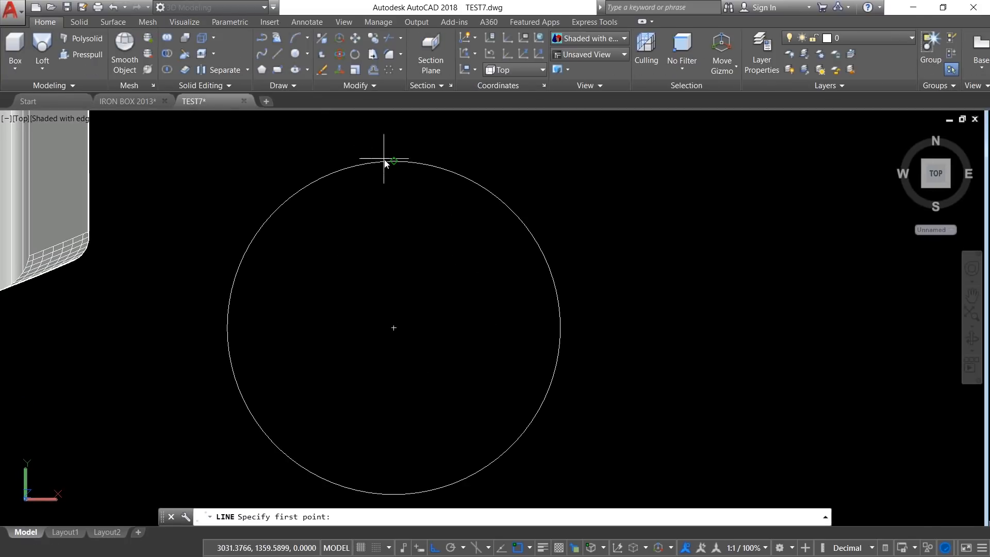
left_click(389, 161)
scroll(379, 154, "up", 4)
middle_click_drag(379, 160, 373, 195)
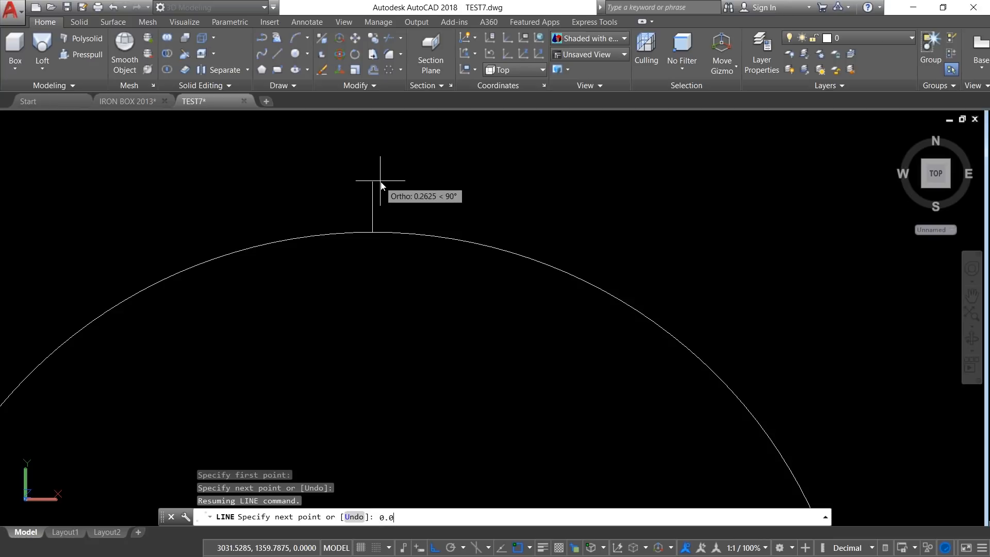
type("0.05")
key("Return")
key("Return")
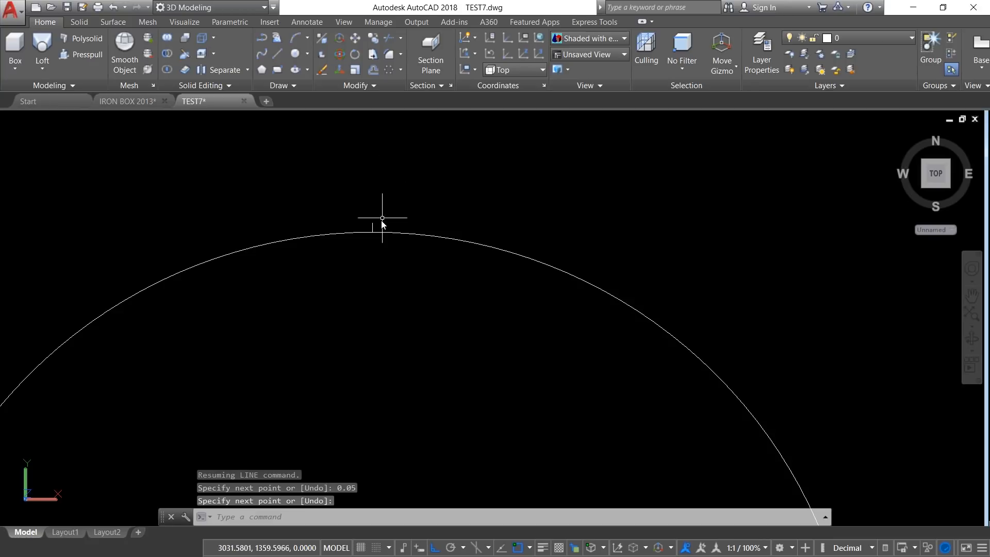
Step: Offset the short vertical line by 0.1 to both sides
scroll(378, 226, "up", 5)
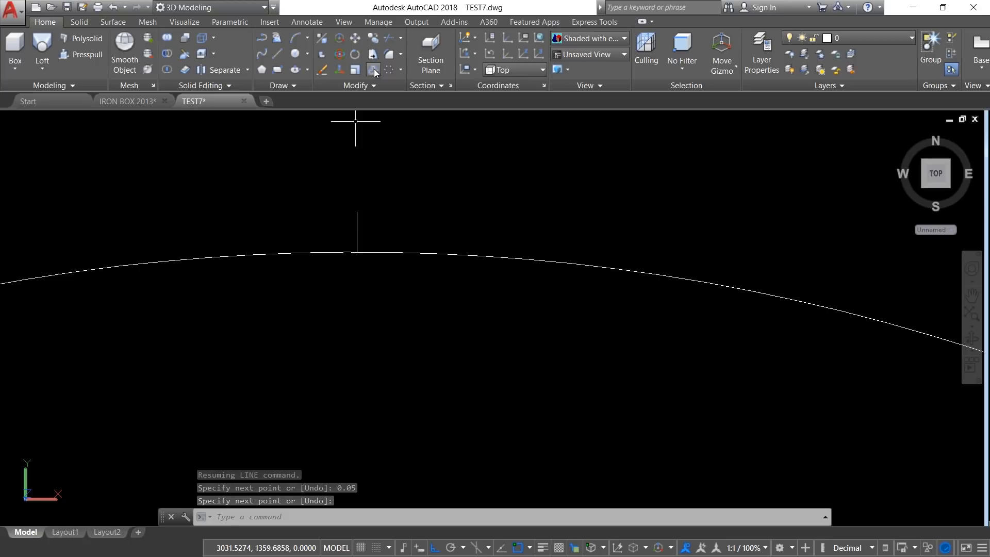
left_click(354, 70)
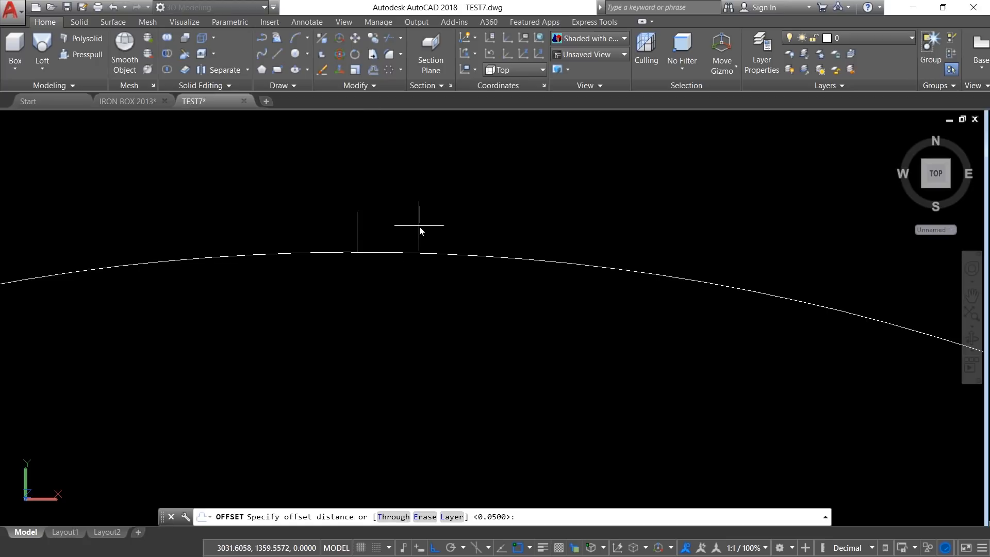
key("Return")
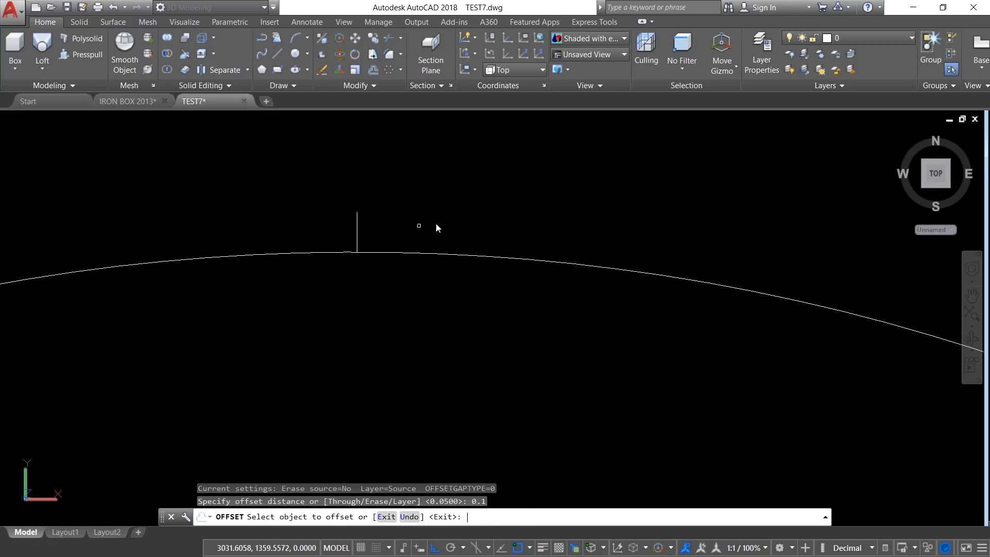
left_click(357, 227)
left_click(334, 235)
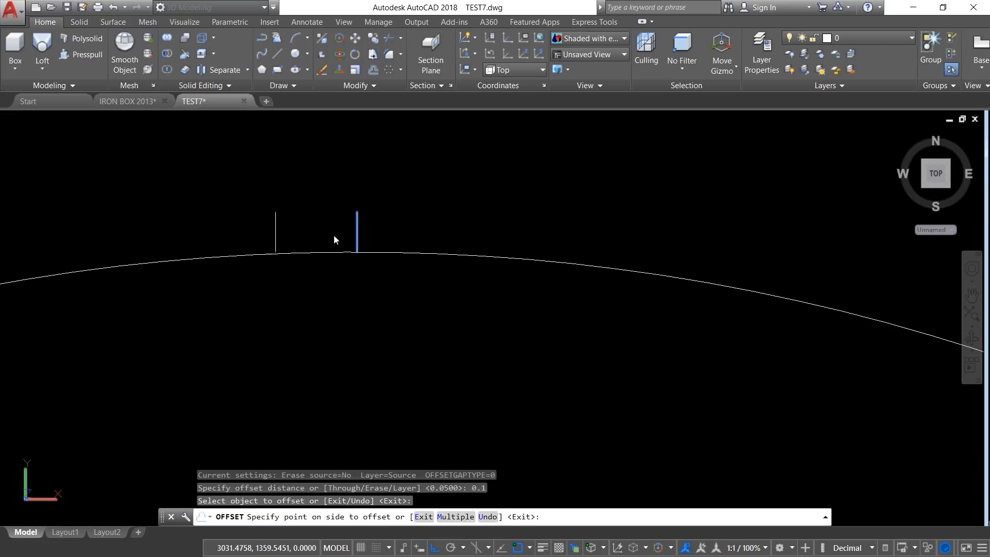
left_click(360, 231)
left_click(455, 204)
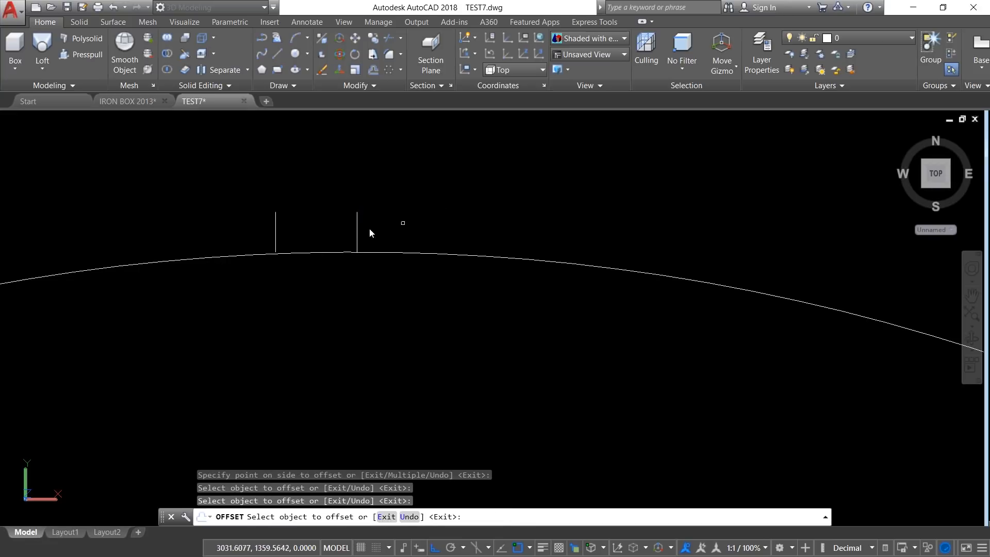
left_click(358, 235)
left_click(404, 233)
key("Escape")
key("Escape")
key("Escape")
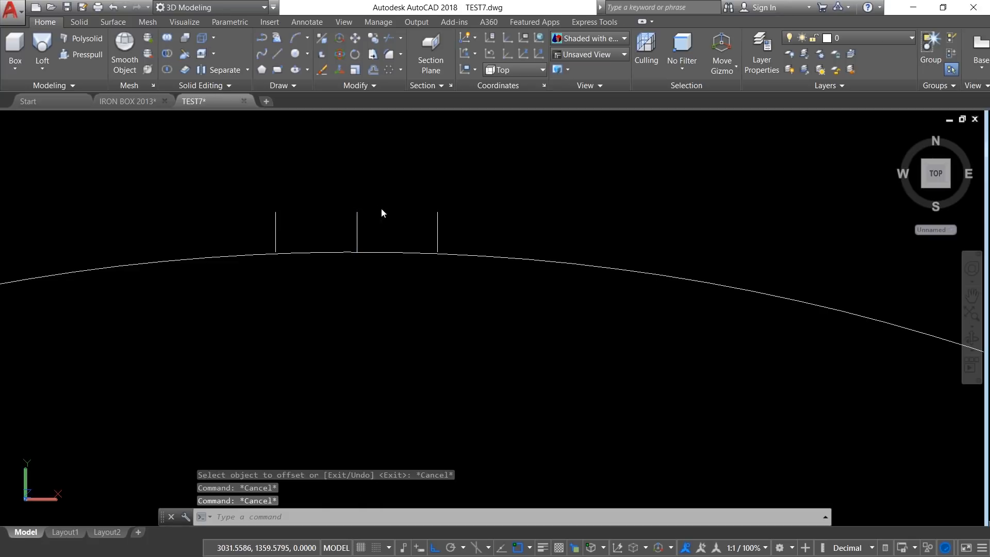
Step: Erase the original middle line between the two offset lines
key("Delete")
left_click(384, 204)
left_click(341, 237)
key("Return")
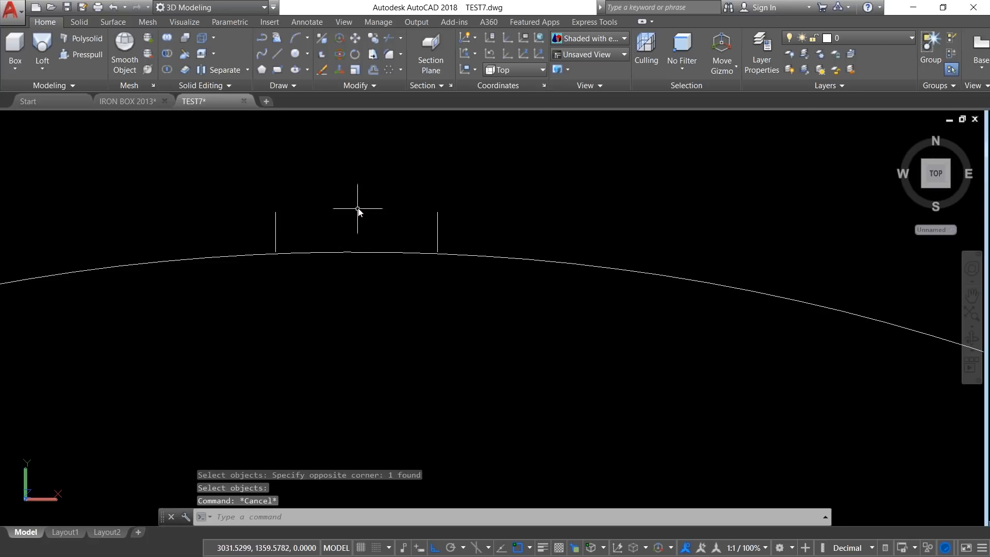
Step: Connect the upper ends of the two offset lines with a horizontal polyline
type("pl")
key("Return")
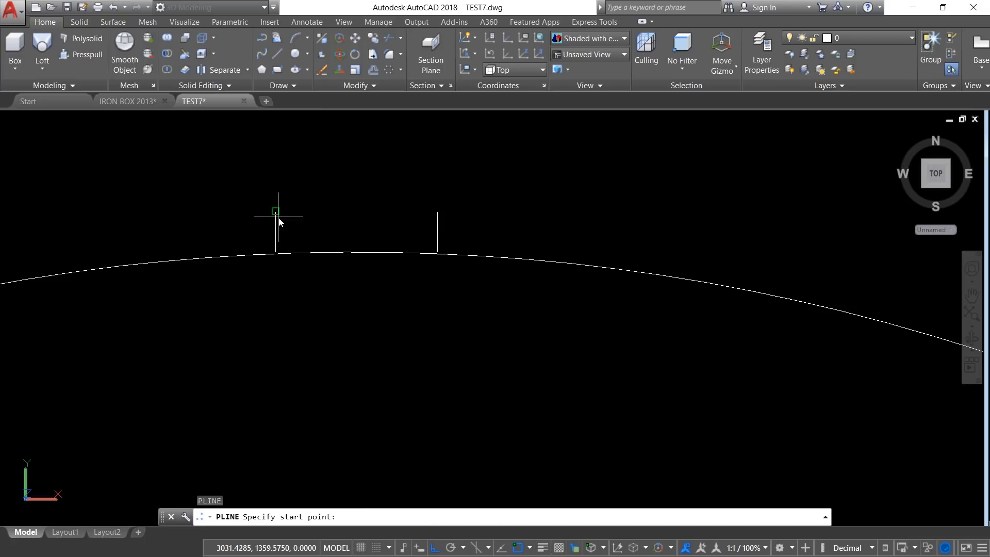
left_click(278, 216)
left_click(437, 212)
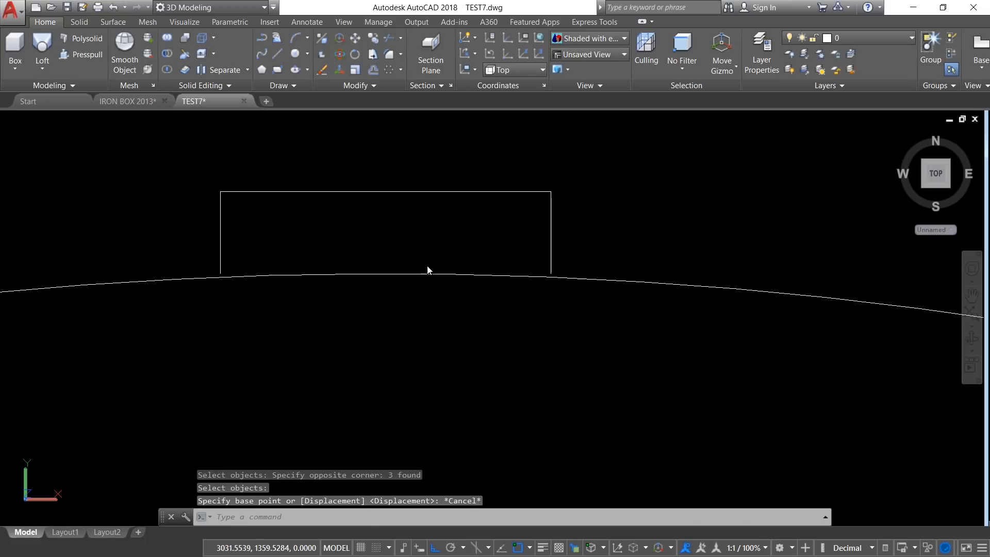
key("Escape")
key("Escape")
Step: Stretch the lower ends of both vertical lines downward so that they cross the circle
type("s")
key("Return")
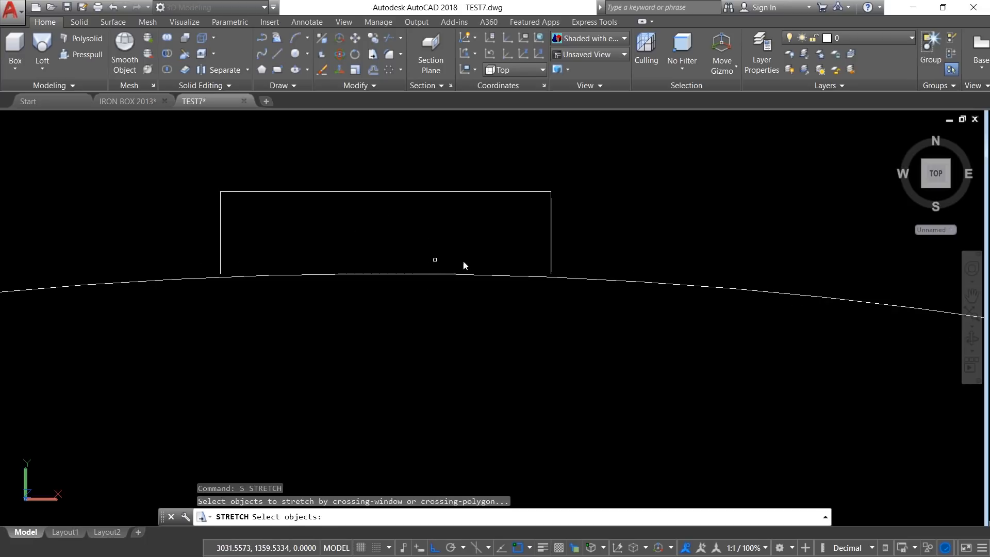
left_click(578, 259)
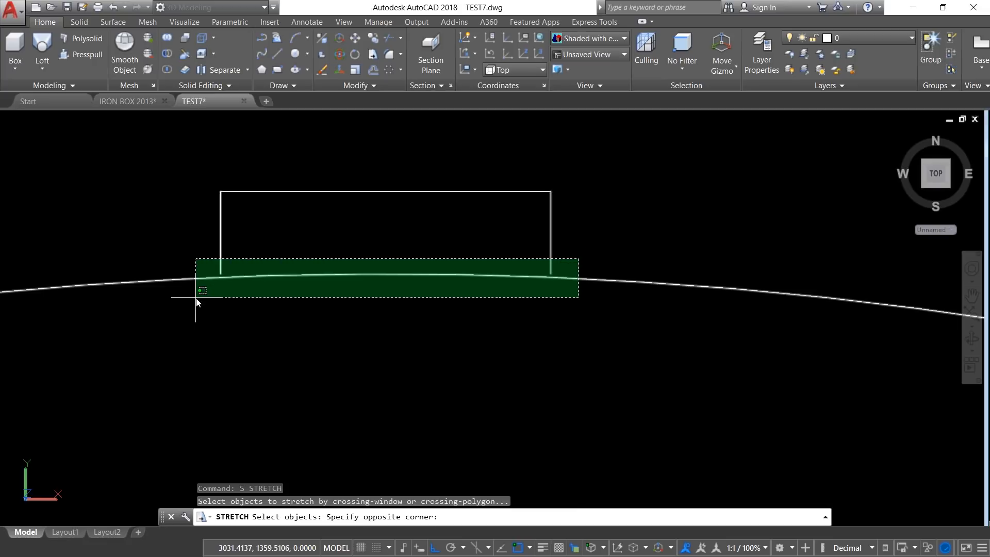
left_click(212, 293)
key("Return")
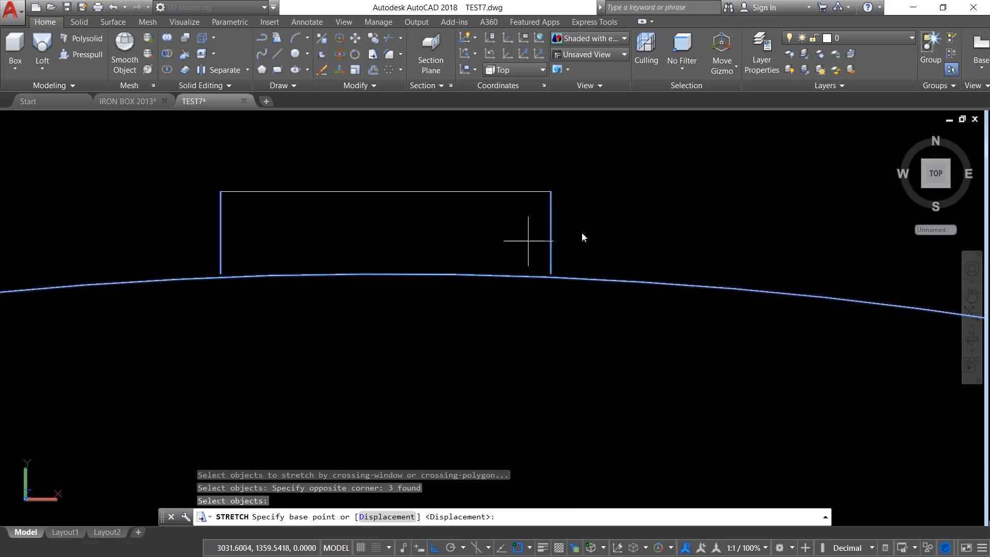
left_click(617, 226)
key("Escape")
key("Escape")
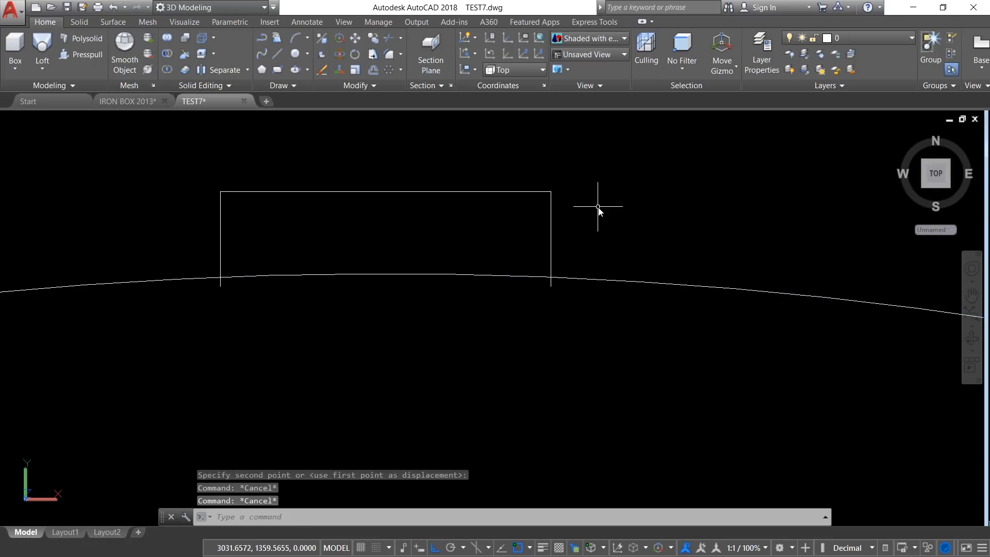
Step: Close the tooth outline with a horizontal polyline between the lower ends of the two vertical lines
type("pl")
key("Return")
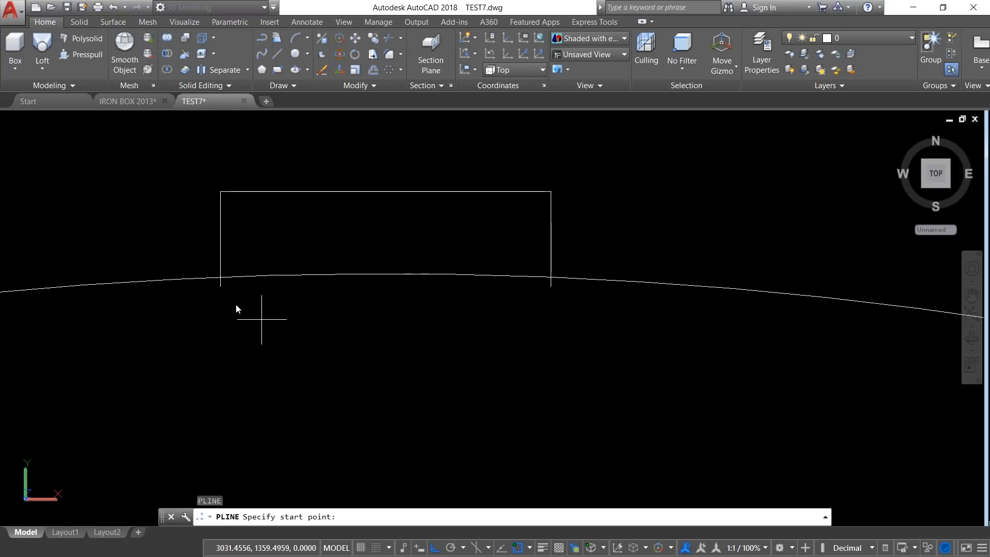
left_click(221, 281)
key("Escape")
key("Return")
left_click(221, 286)
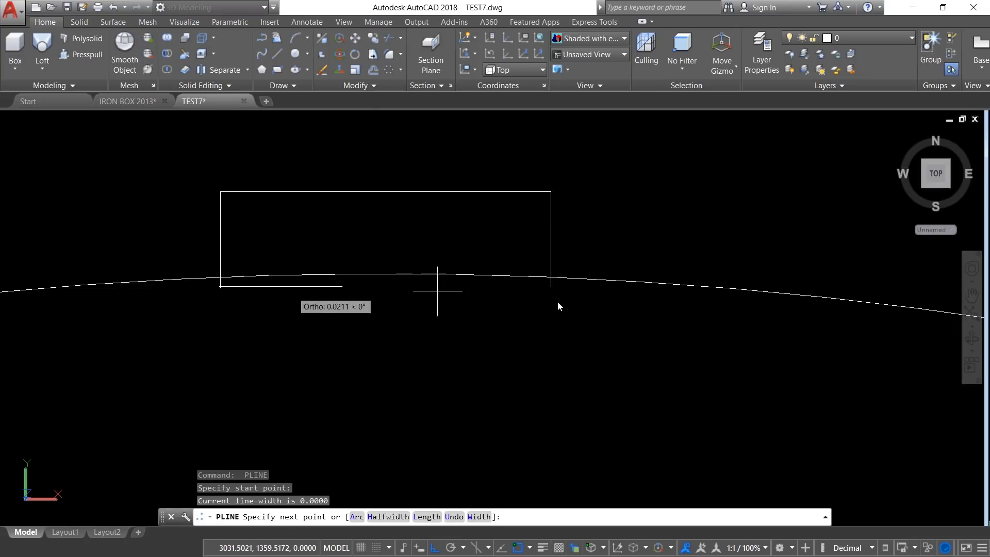
left_click(550, 286)
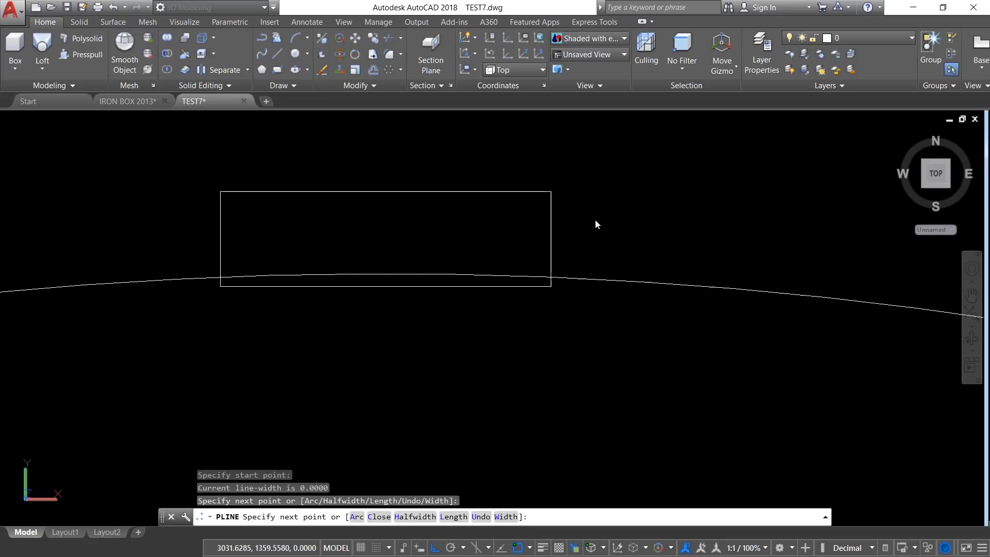
key("Escape")
key("Escape")
Step: Join the four lines of the tooth outline into one closed polyline
type("j")
key("Return")
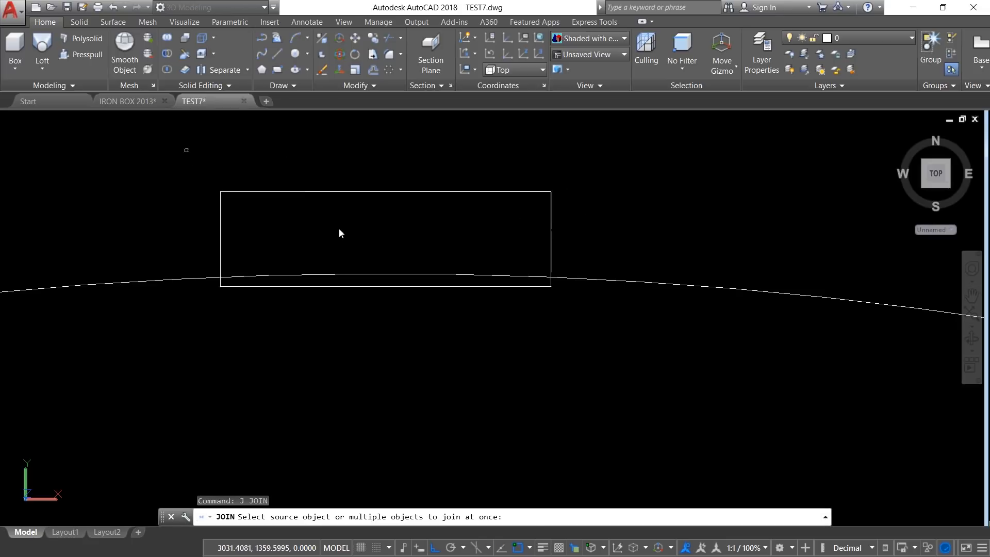
left_click(186, 150)
left_click(588, 325)
key("Return")
key("Escape")
key("Escape")
key("Escape")
scroll(499, 192, "down", 5)
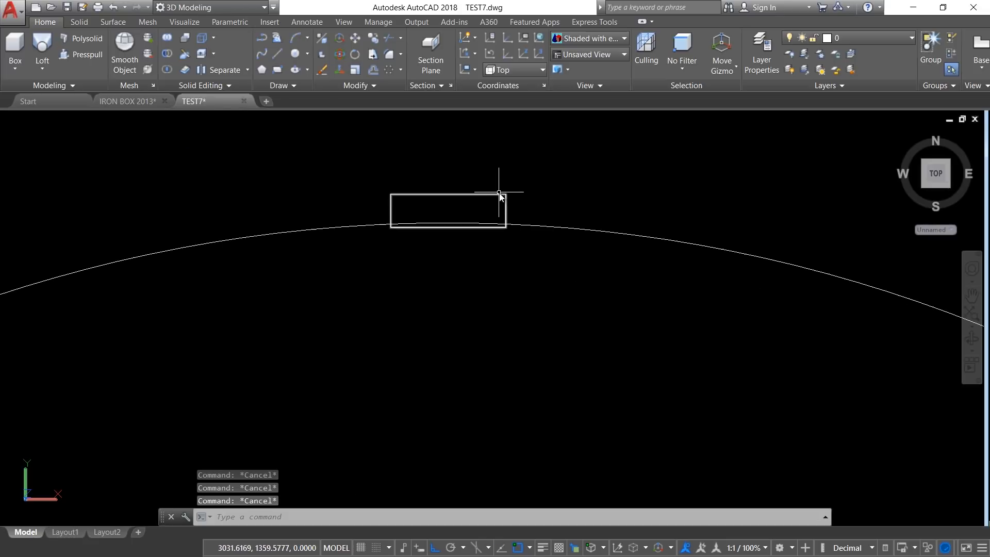
Step: Extrude the circle and the small tooth rectangle together to a height of 0.5 as solids
left_click(29, 70)
left_click(51, 88)
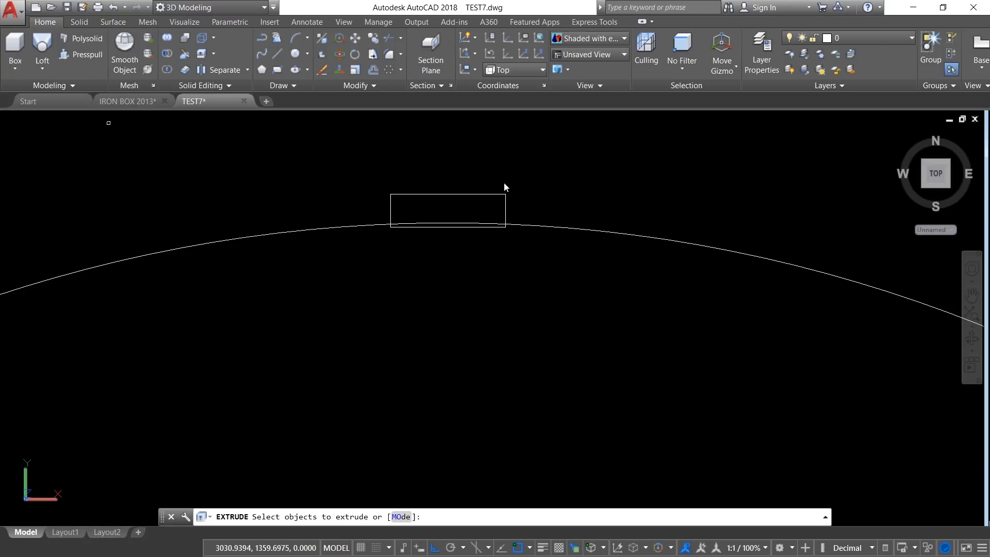
left_click(546, 185)
left_click(320, 274)
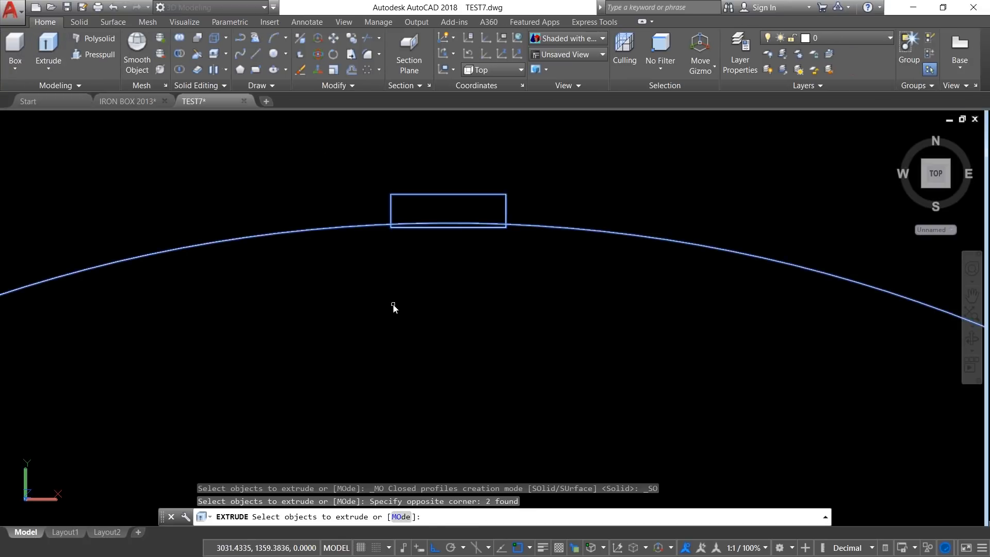
right_click(394, 306)
left_click(421, 312)
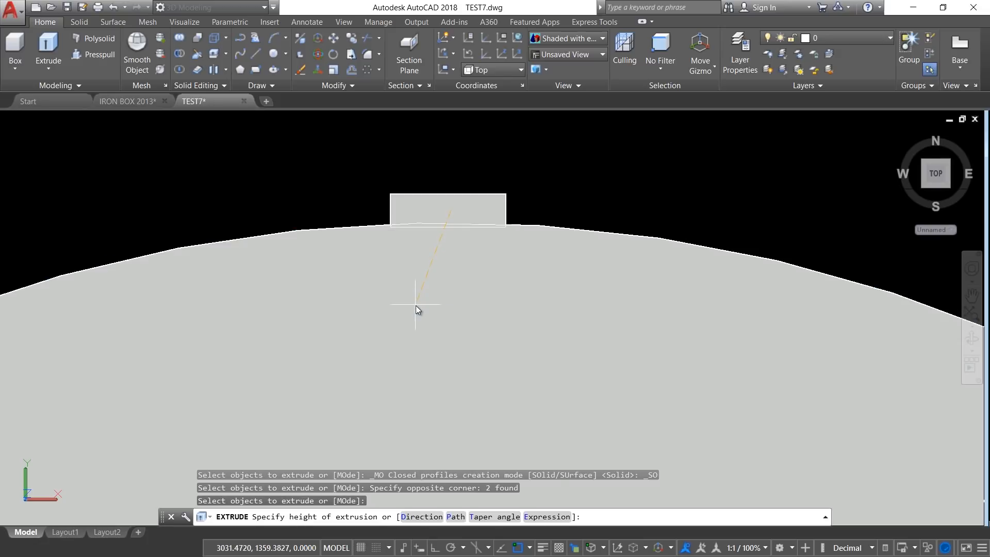
type("0.5")
key("Return")
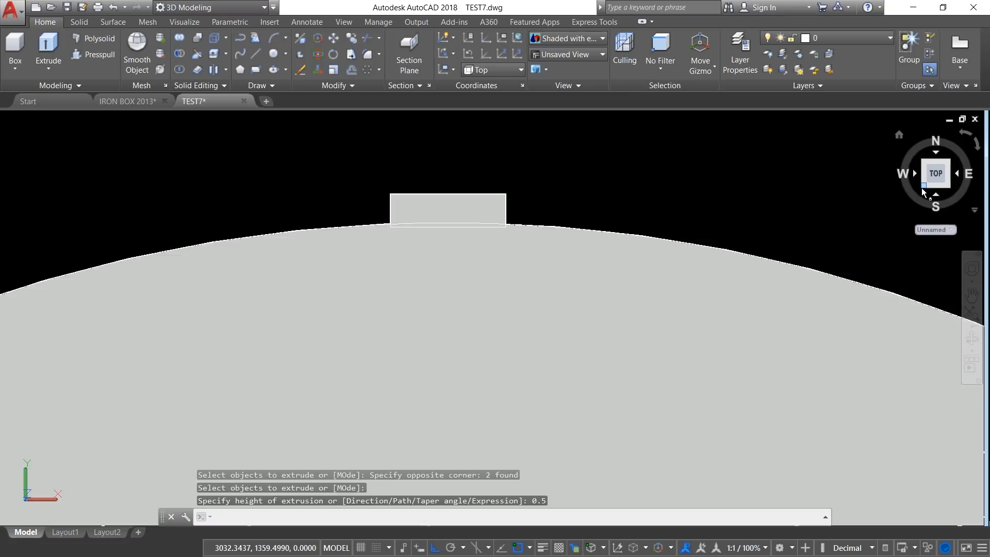
Step: Examine the extruded disc and its tooth in an isometric view
left_click(922, 189)
scroll(615, 343, "up", 12)
middle_click_drag(524, 216, 513, 203, "shift")
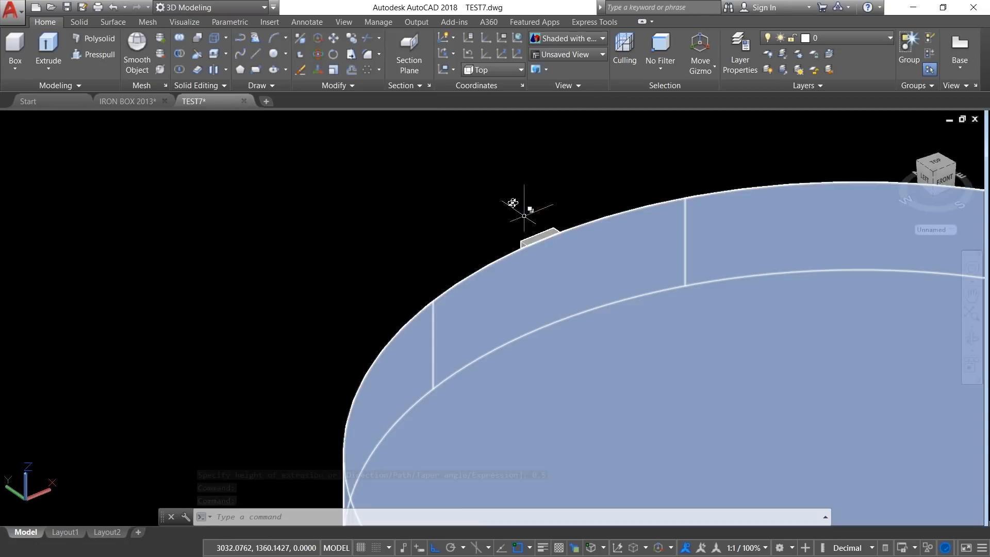
scroll(509, 202, "down", 5)
scroll(536, 218, "up", 8)
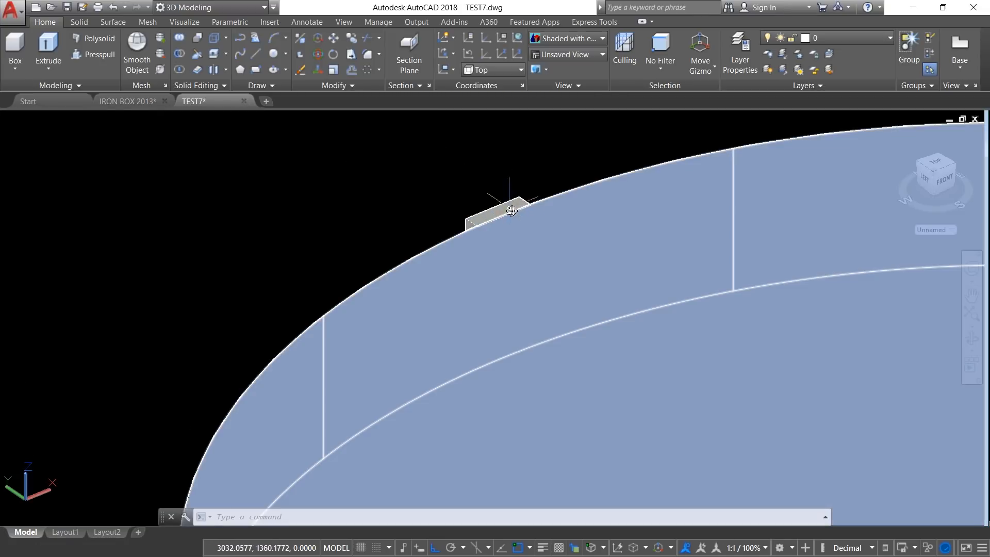
middle_click_drag(511, 211, 422, 189, "shift")
scroll(419, 191, "down", 4)
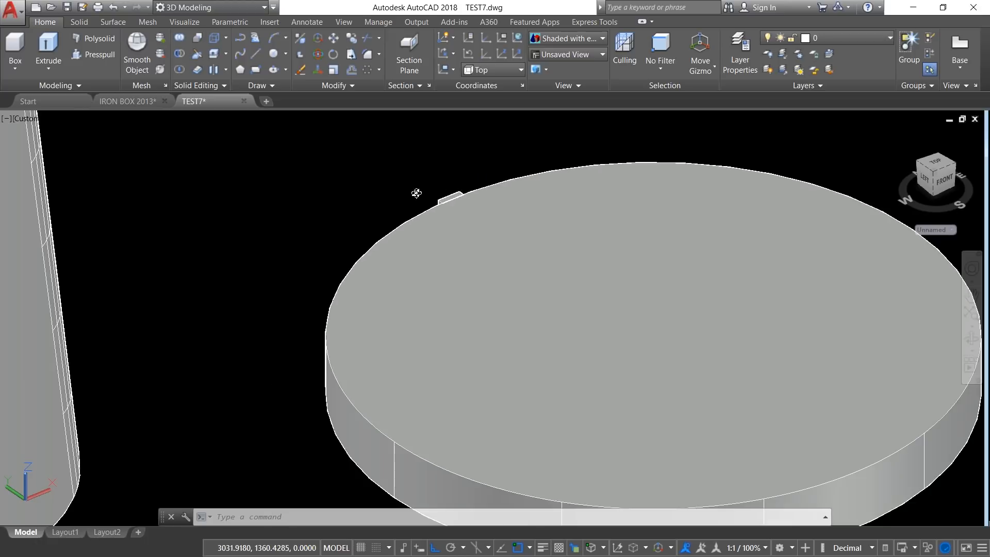
scroll(368, 272, "down", 3)
scroll(448, 317, "up", 2)
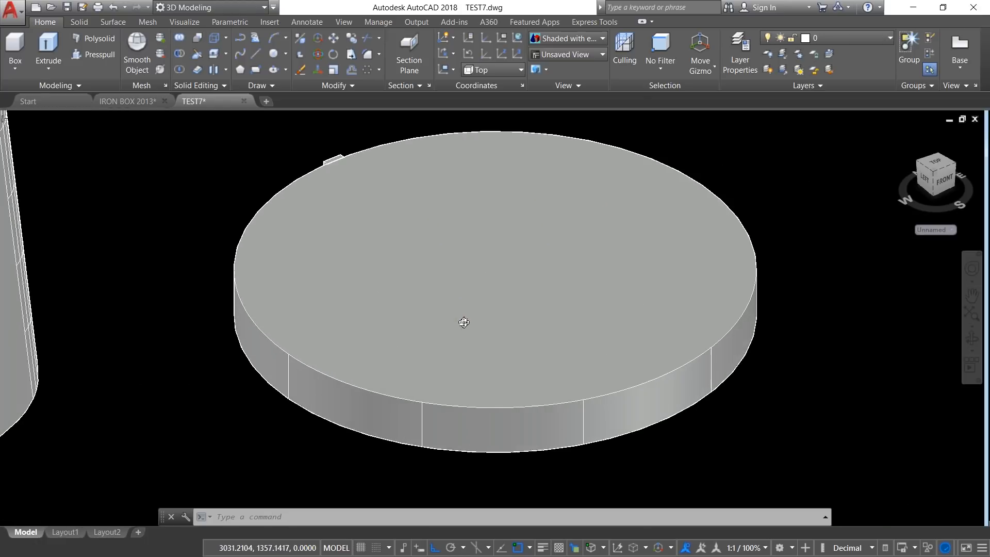
Step: Create a polar array of the tooth around the centre of the disc
left_click(335, 85)
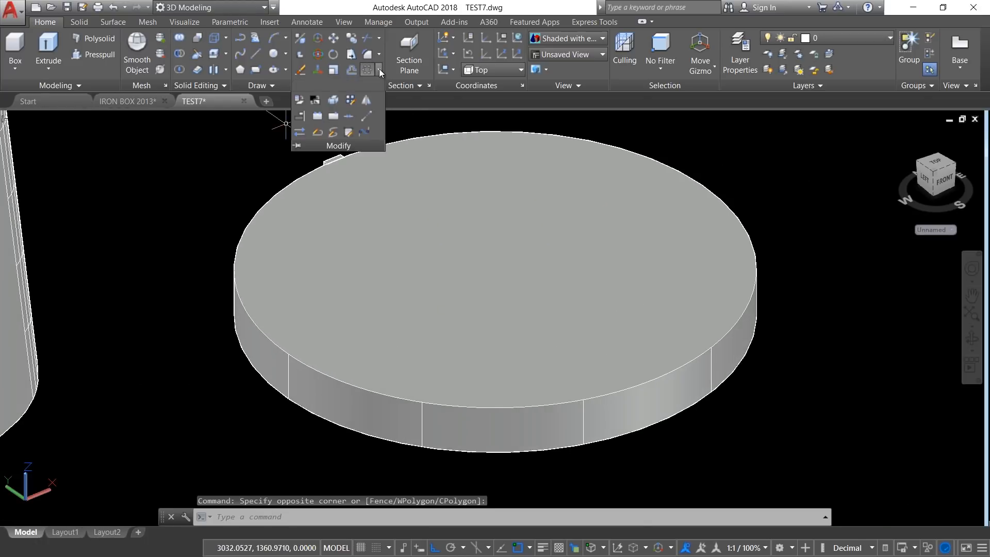
left_click(379, 69)
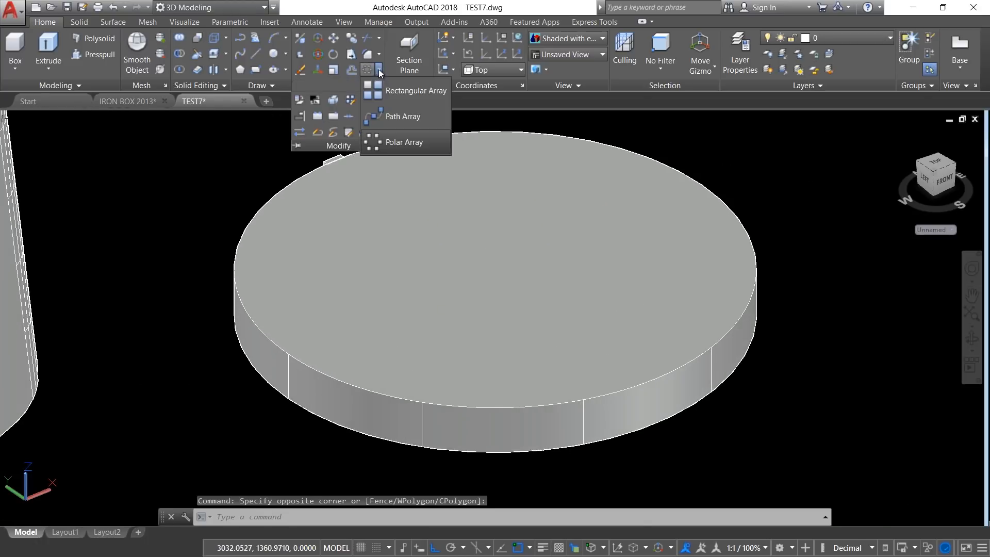
left_click(406, 142)
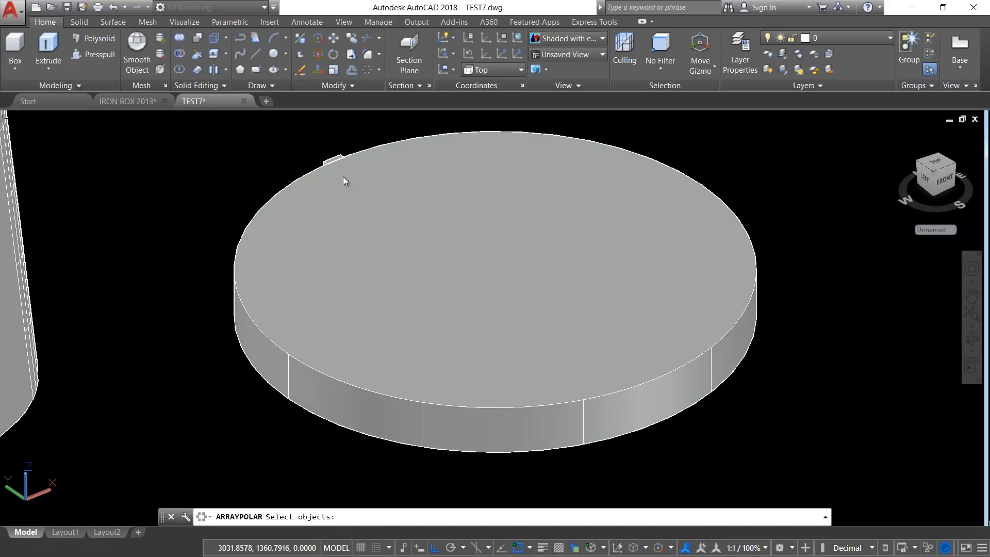
left_click(280, 137)
left_click(384, 227)
key("Return")
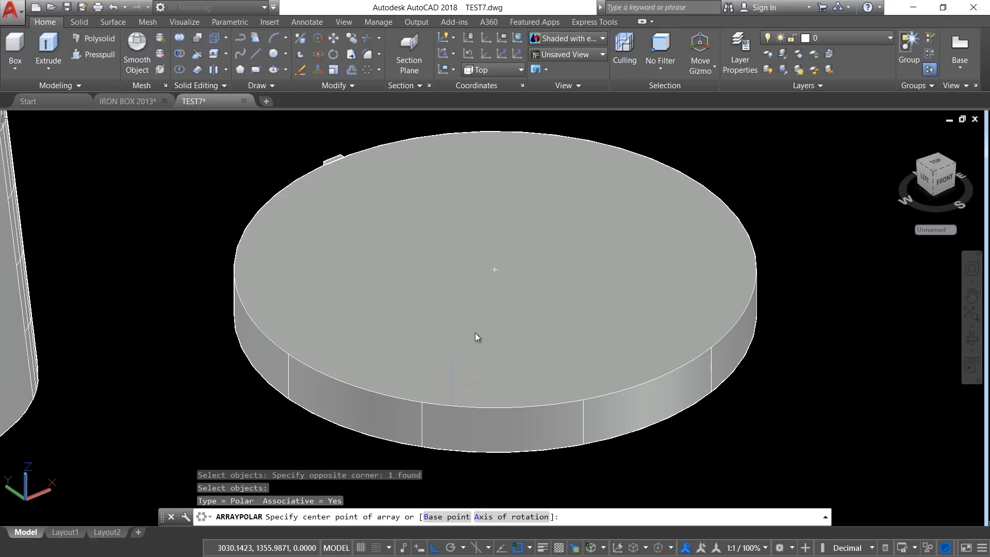
left_click(499, 269)
key("Return")
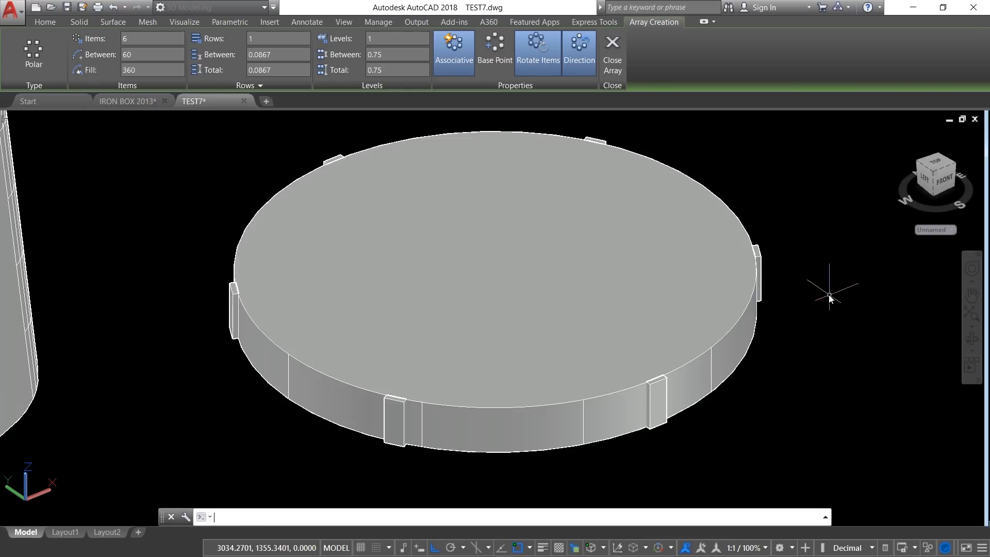
Step: Set the number of items in the tooth's polar array to 40
scroll(732, 403, "down", 2)
scroll(618, 472, "up", 2)
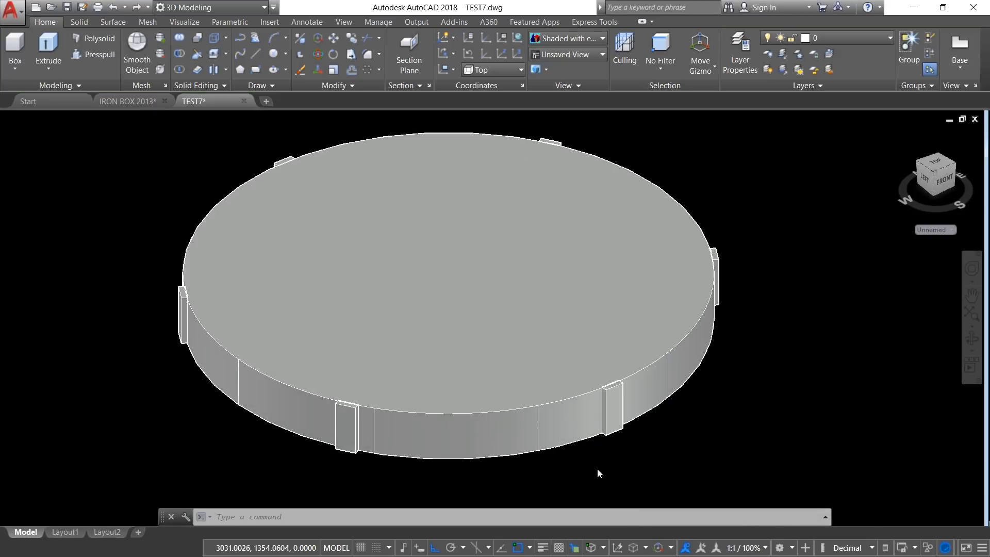
scroll(629, 470, "up", 1)
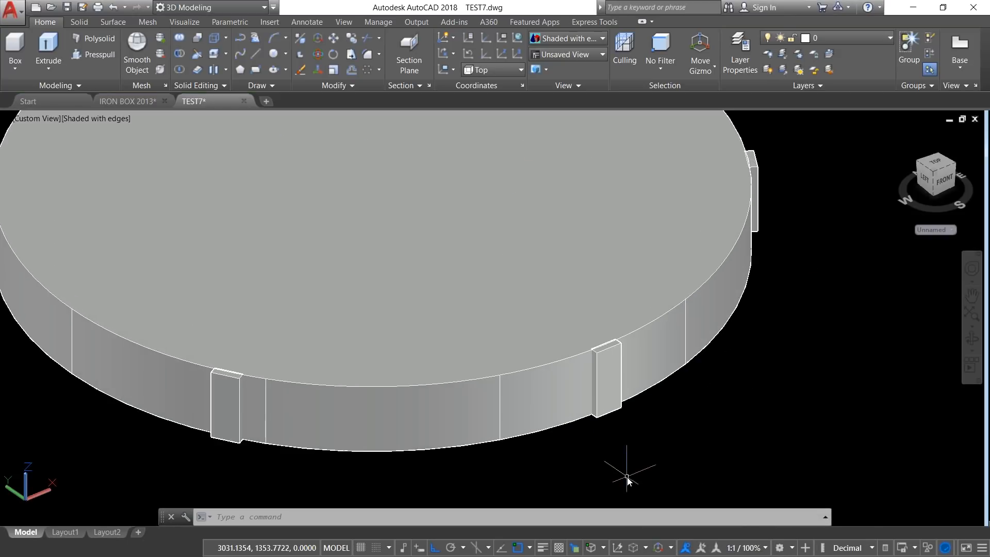
left_click(608, 417)
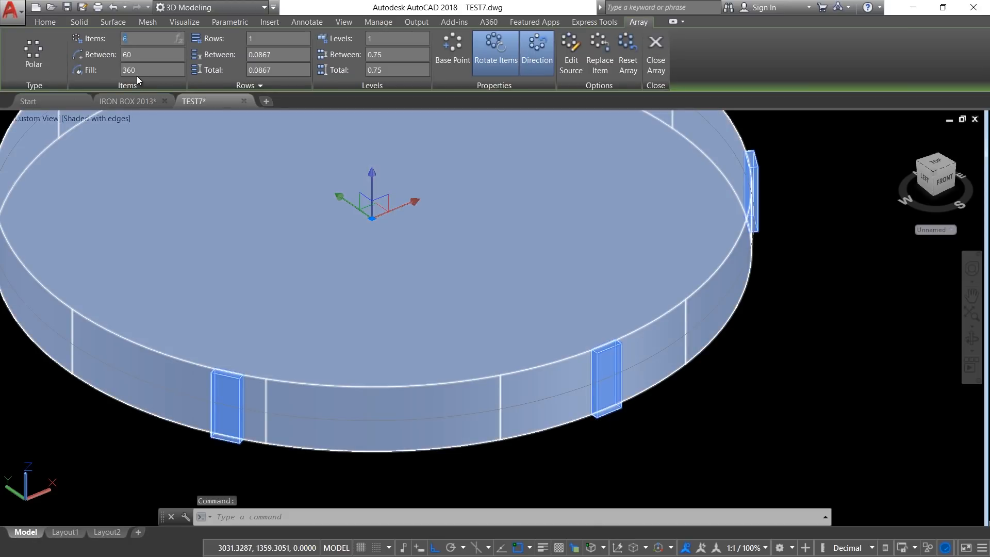
type("40")
key("Return")
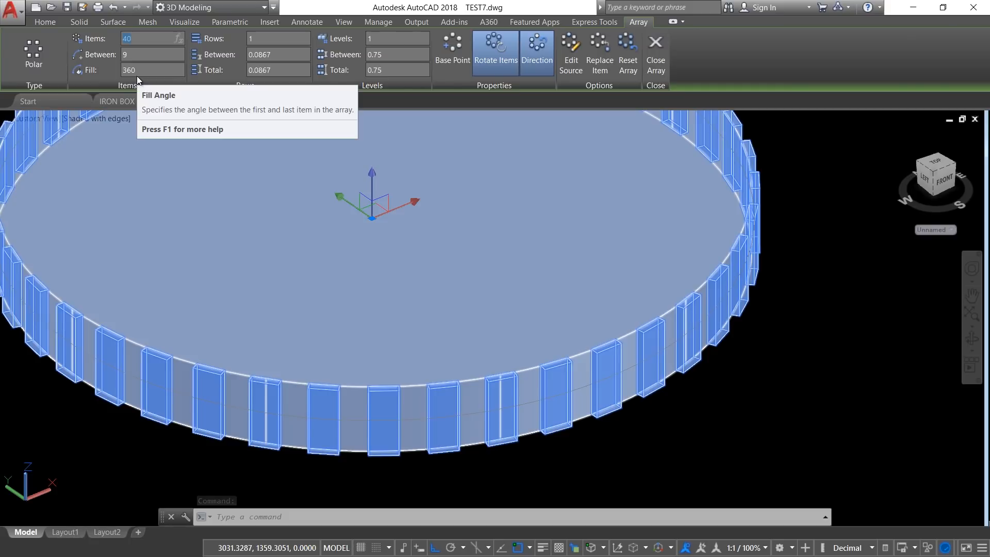
key("Escape")
key("Escape")
Step: Show the iron box and the toothed dial in the Top view with the 2D Wireframe visual style
scroll(387, 275, "down", 8)
scroll(355, 261, "up", 2)
middle_click_drag(354, 261, 506, 289)
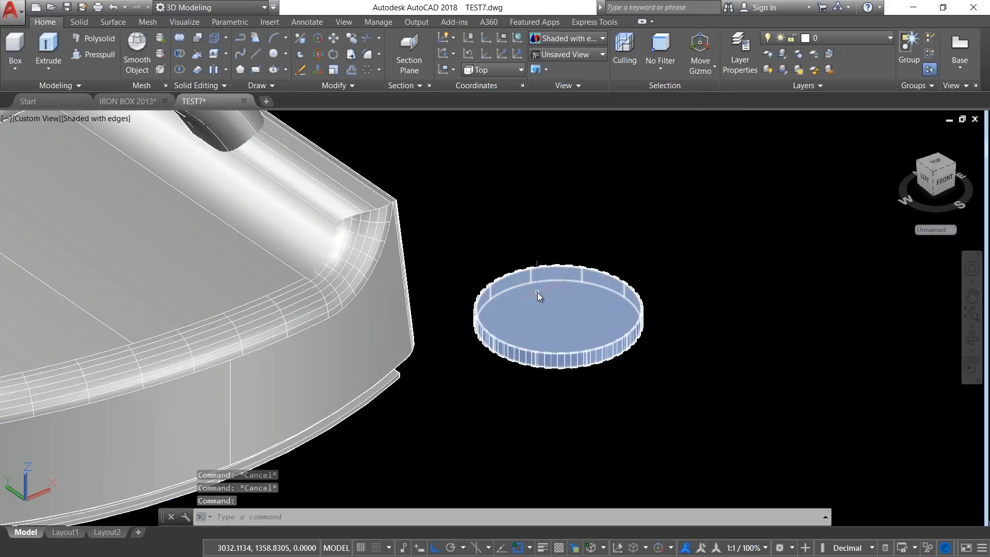
middle_click_drag(186, 239, 322, 263)
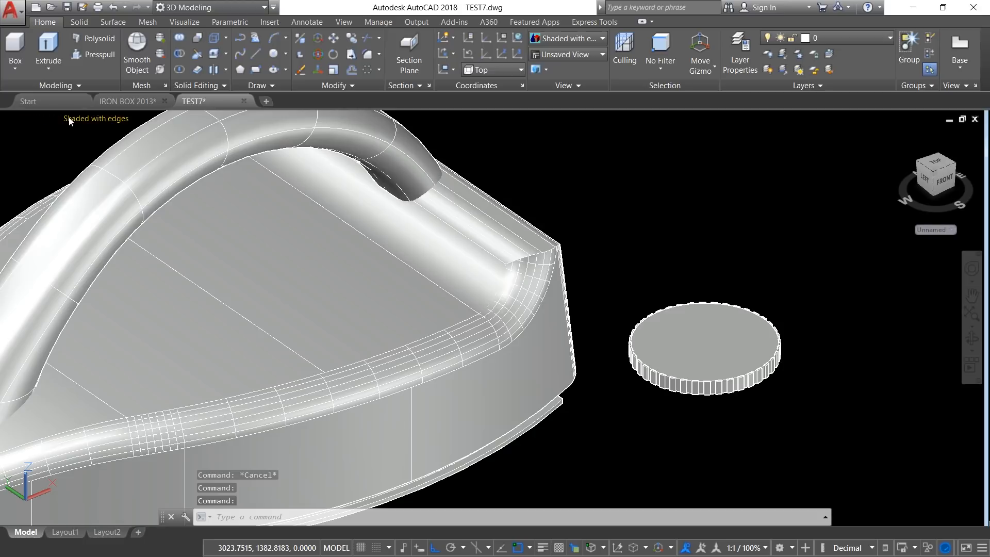
left_click(69, 116)
left_click(27, 117)
left_click(27, 117)
left_click(54, 148)
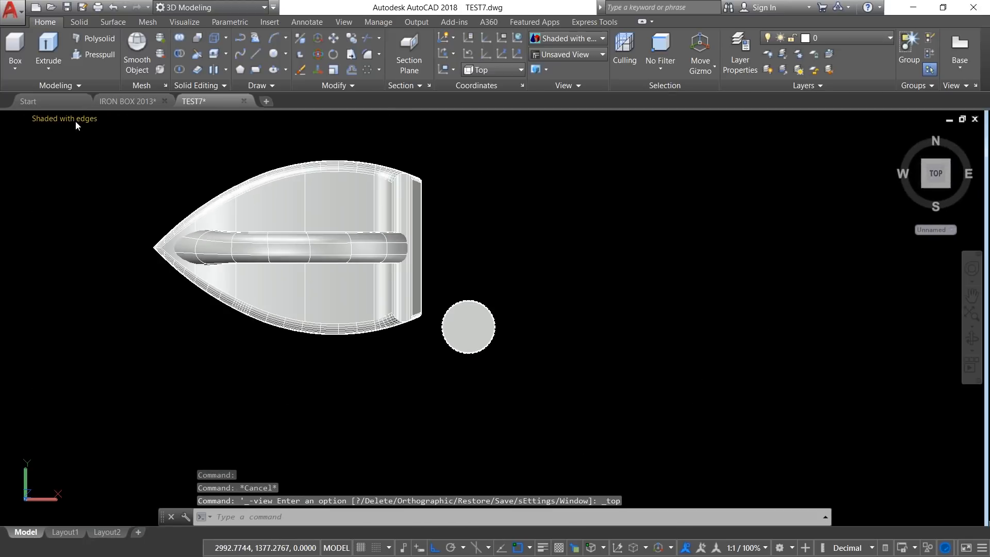
left_click(75, 121)
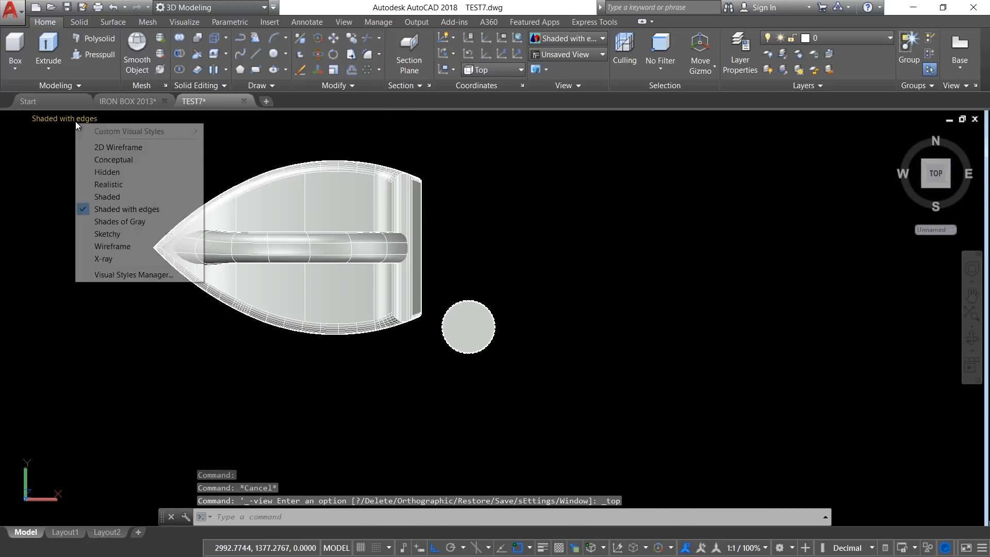
left_click(128, 134)
Step: Move the disc and its teeth by the disc's centre onto the handle's centre line near the rear of the iron
left_click(330, 50)
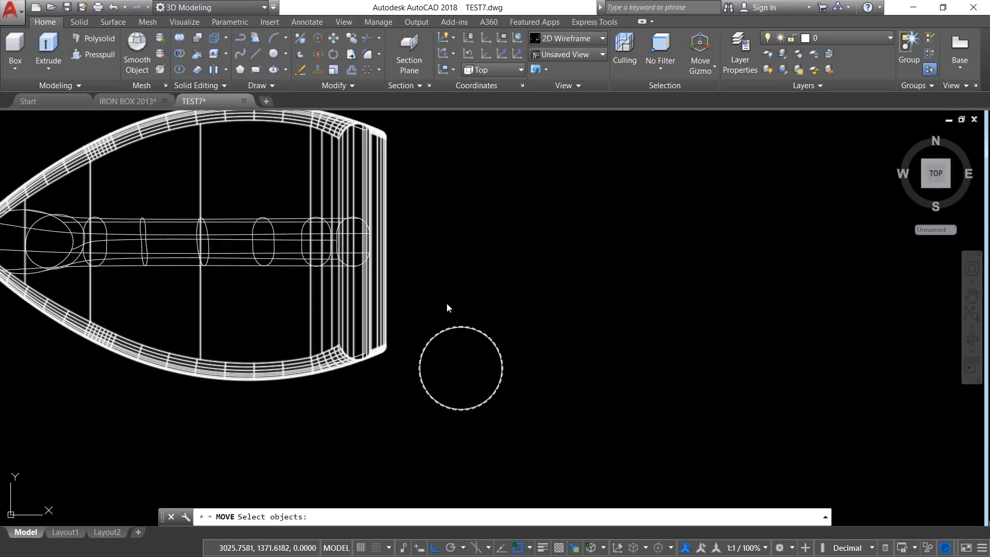
left_click(411, 292)
left_click(543, 436)
key("Return")
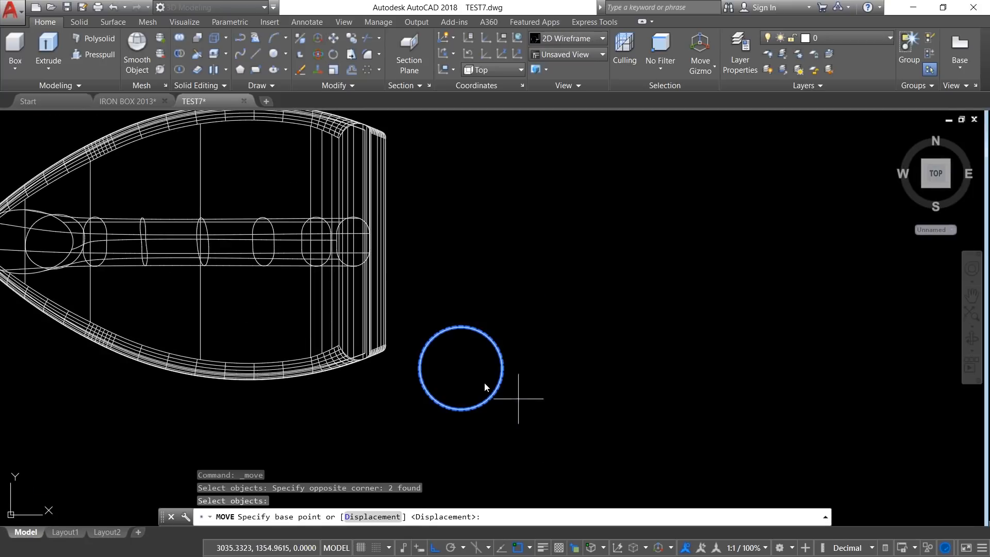
left_click(461, 368)
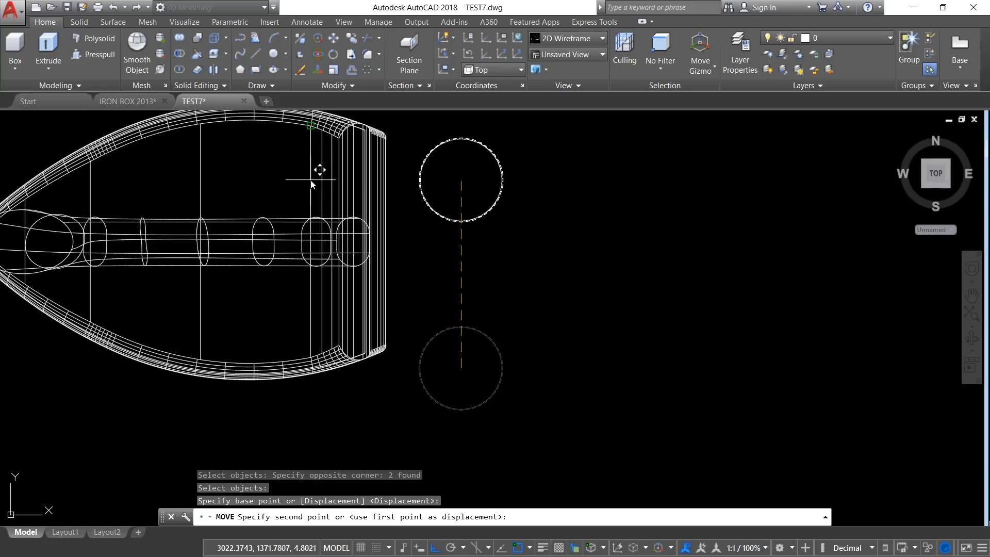
left_click(314, 241)
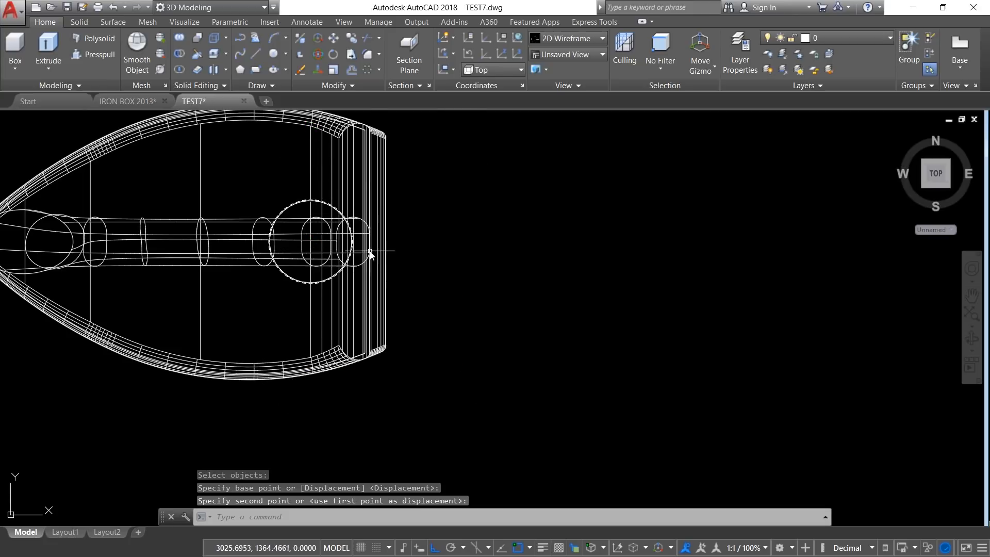
Step: Move the toothed dial horizontally along the handle's centre line, farther toward the iron's pointed tip
scroll(370, 251, "up", 2)
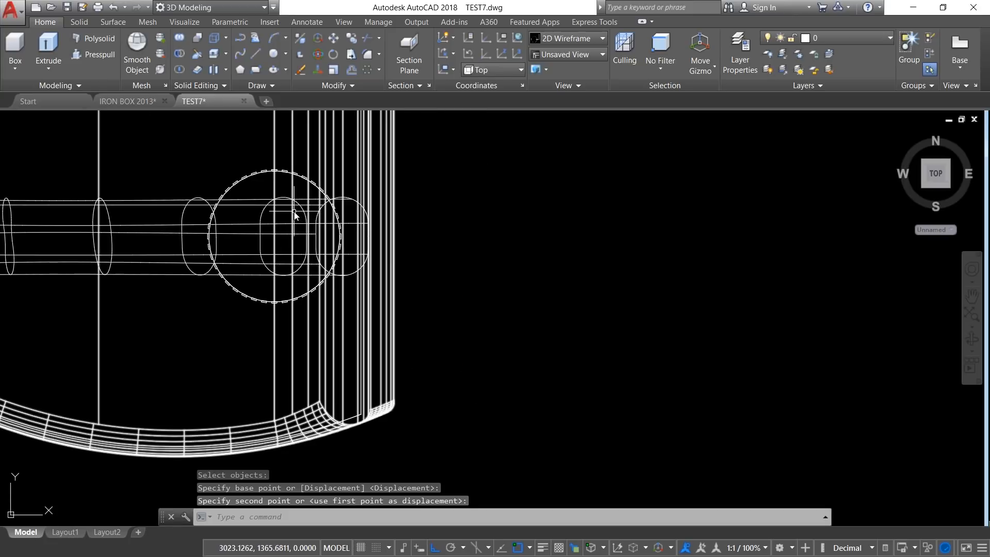
right_click(437, 196)
left_click(480, 200)
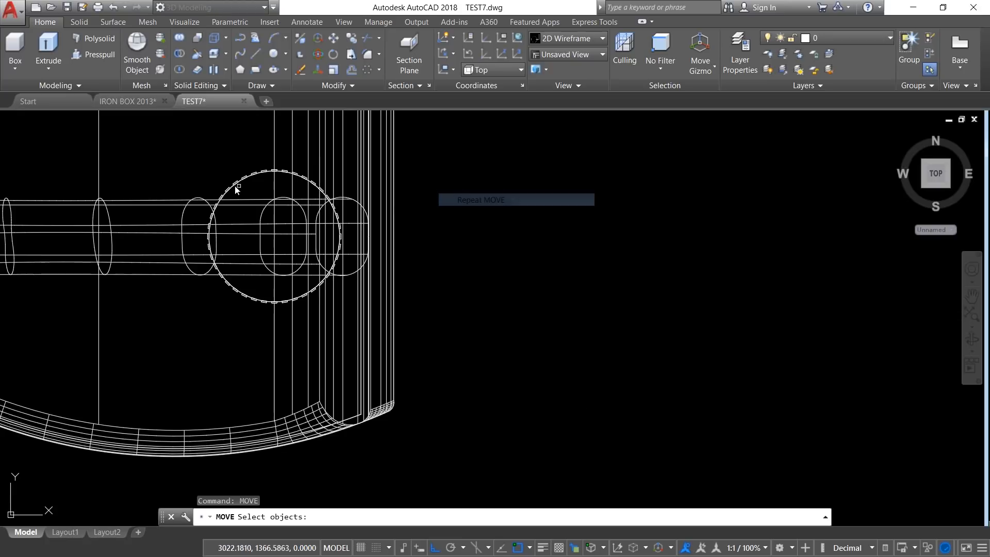
left_click(164, 147)
left_click(402, 312)
key("Return")
left_click(578, 320)
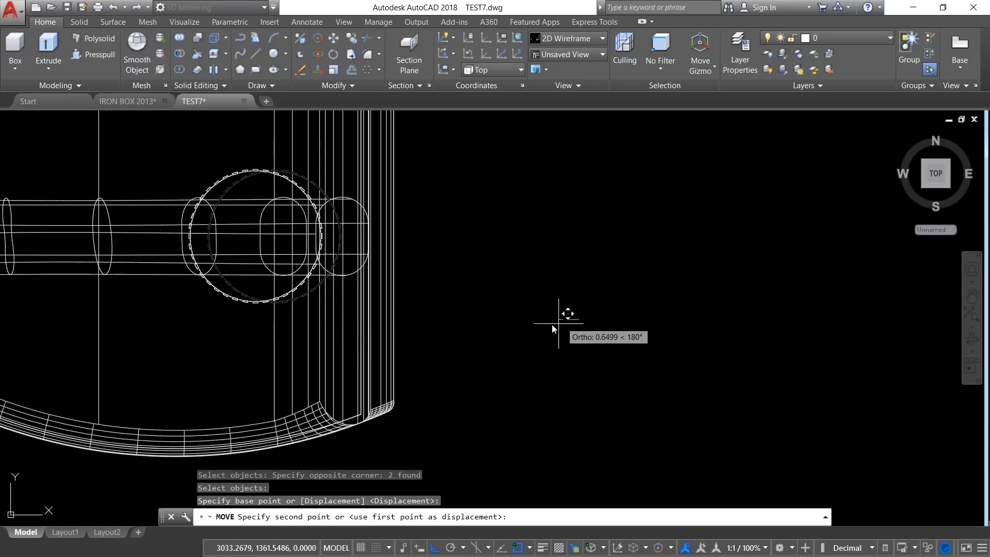
left_click(494, 333)
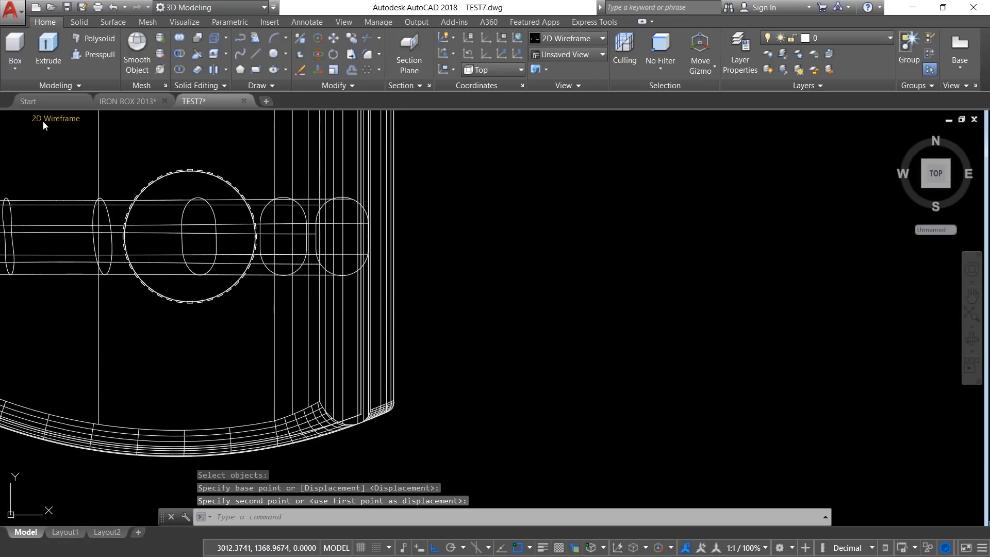
Step: In the Front view, move the toothed dial straight up so its base clears the iron body's top surface
left_click(52, 118)
left_click(20, 118)
left_click(21, 119)
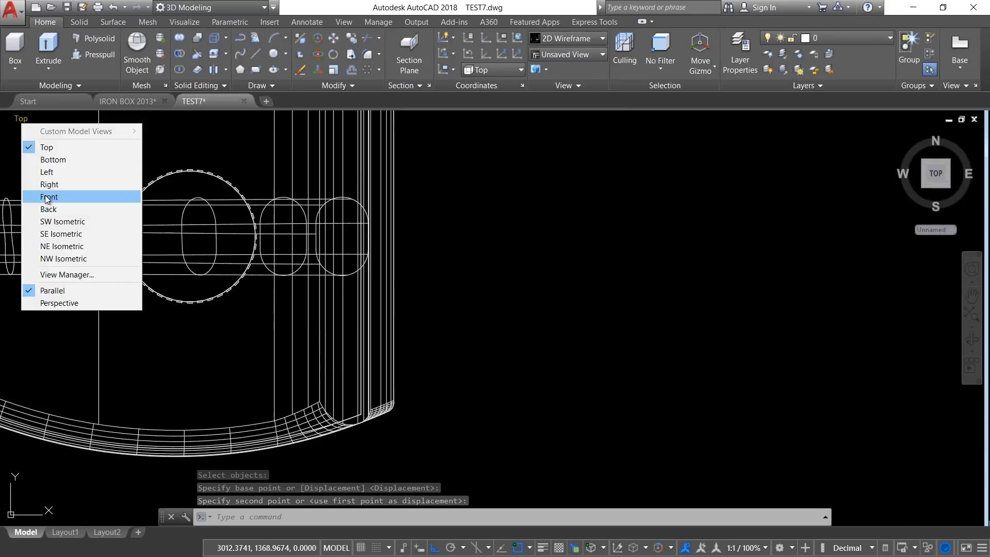
left_click(48, 197)
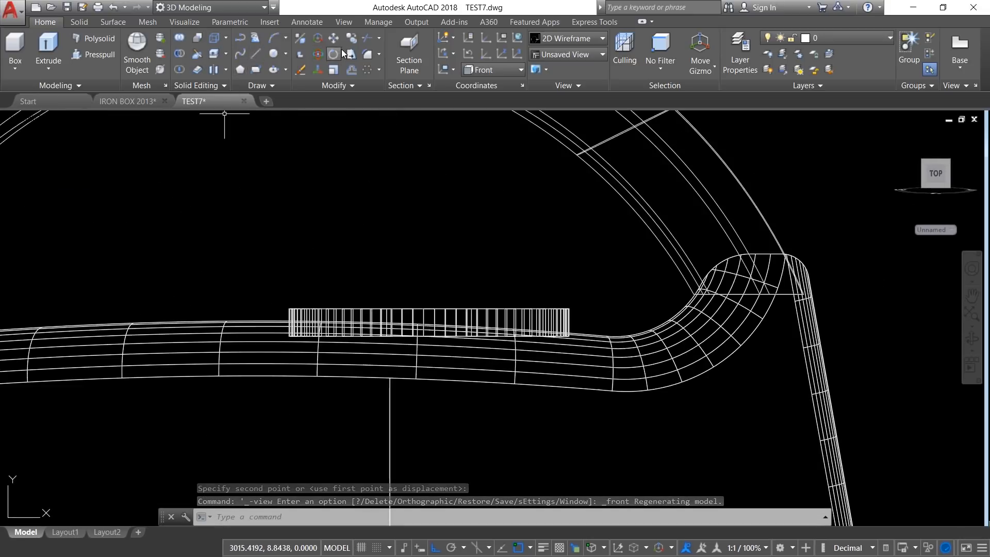
left_click(333, 39)
left_click(249, 187)
left_click(611, 393)
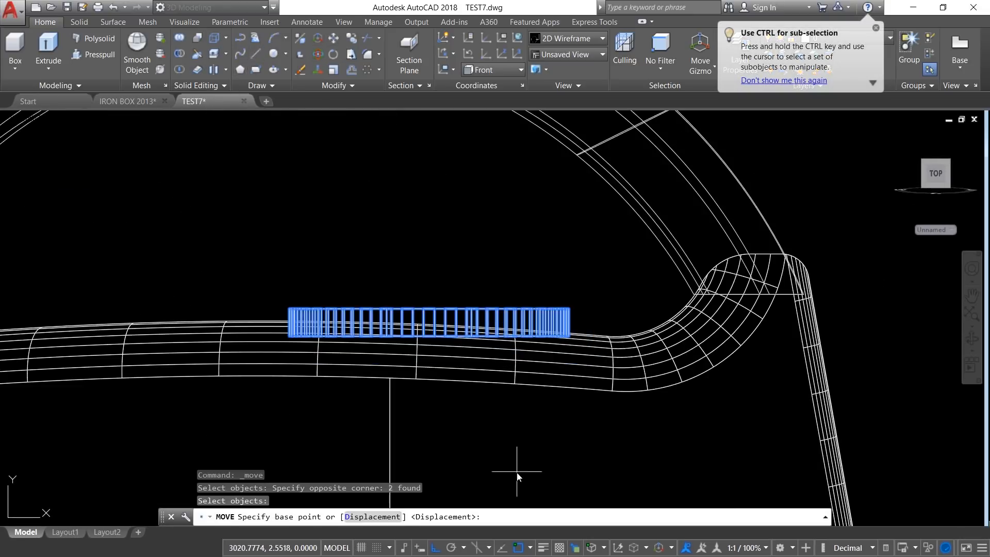
scroll(516, 471, "up", 2)
left_click(515, 459)
left_click(519, 436)
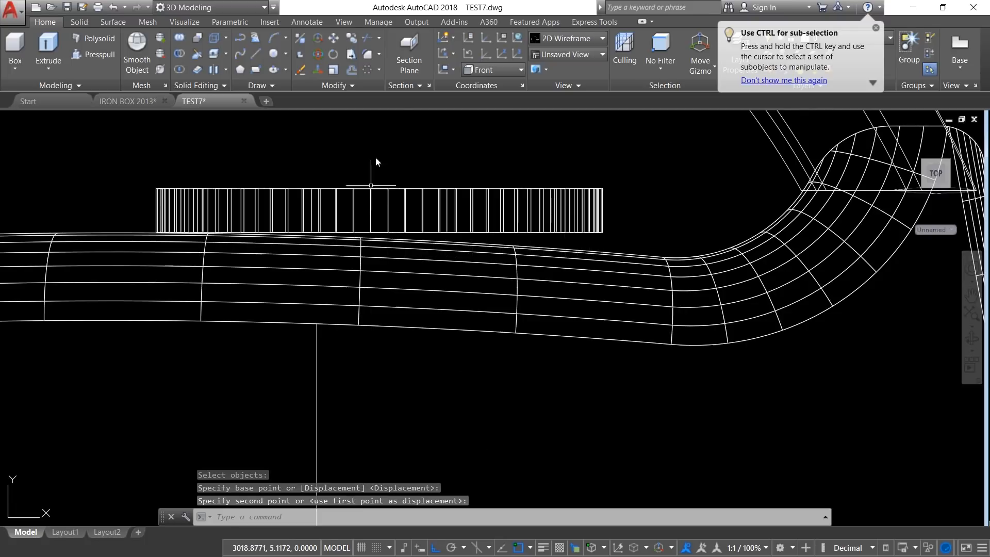
Step: Rotate the toothed dial slightly clockwise about the middle of its base, with Ortho off, to follow the body's sloping top
left_click(334, 55)
left_click(106, 153)
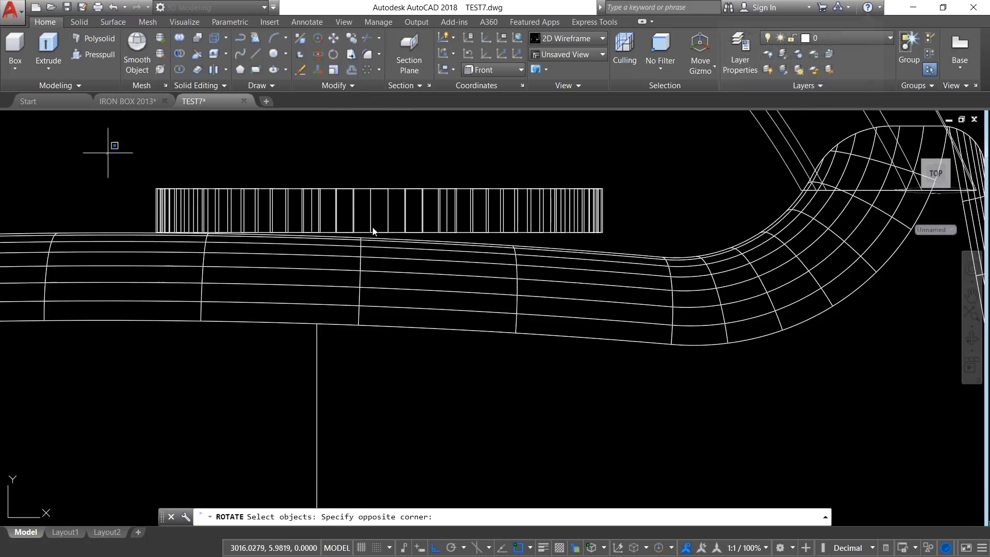
left_click(637, 289)
key("Return")
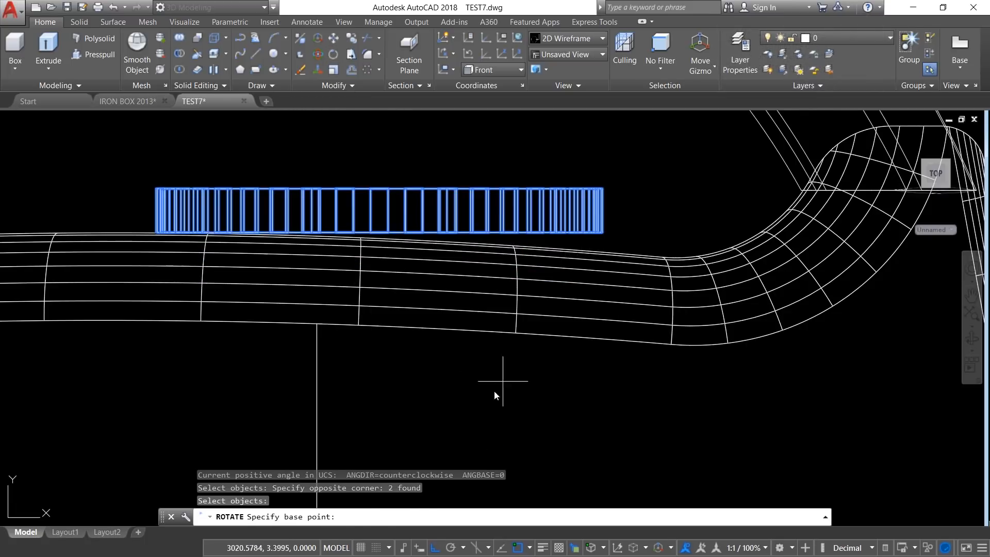
left_click(404, 232)
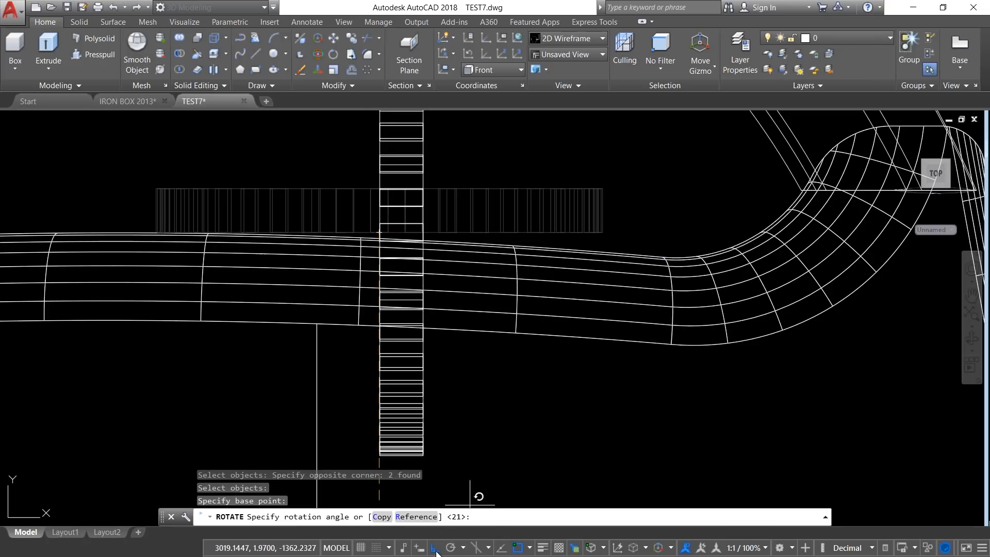
key("F8")
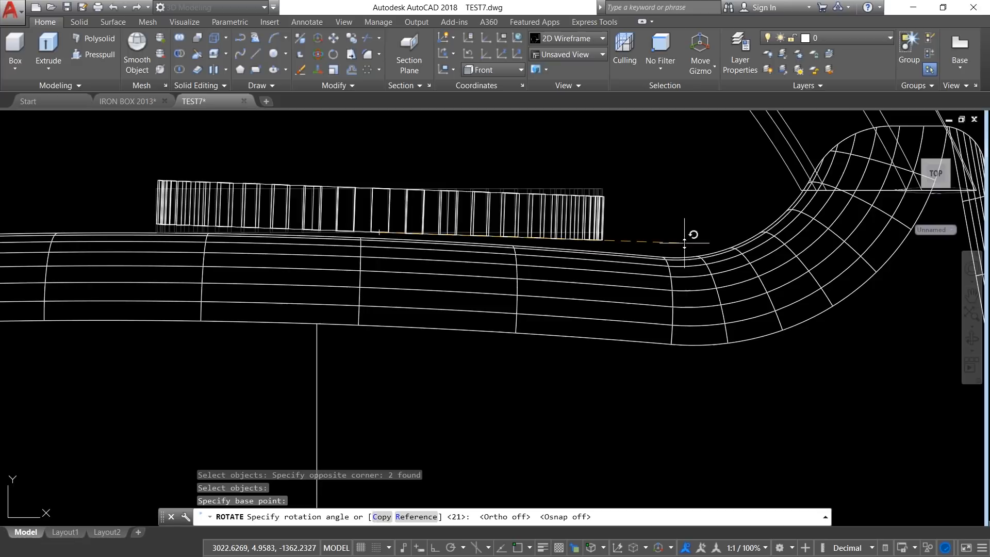
left_click(685, 232)
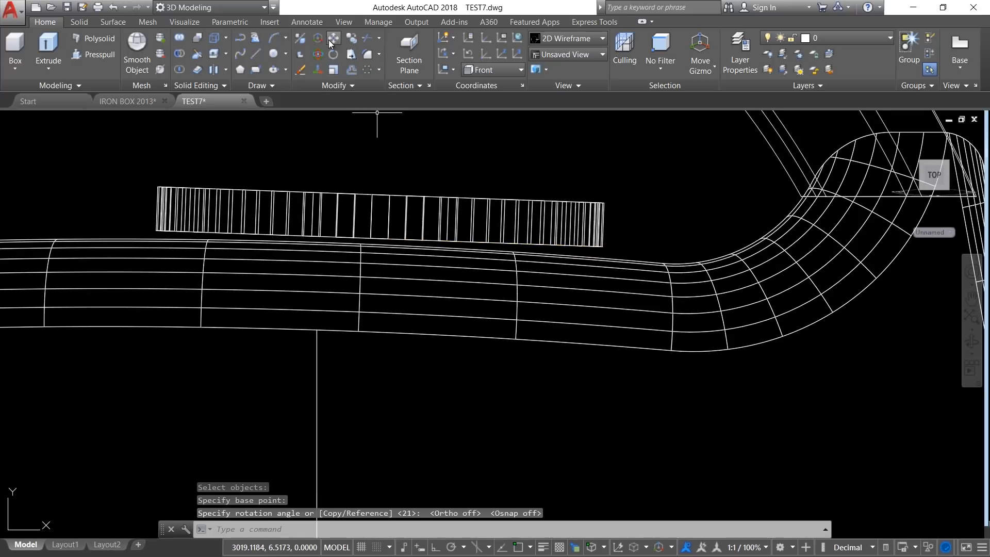
Step: Move the tilted dial slightly down so its base rests on the iron body's top surface
left_click(329, 39)
left_click(144, 148)
left_click(572, 298)
key("Return")
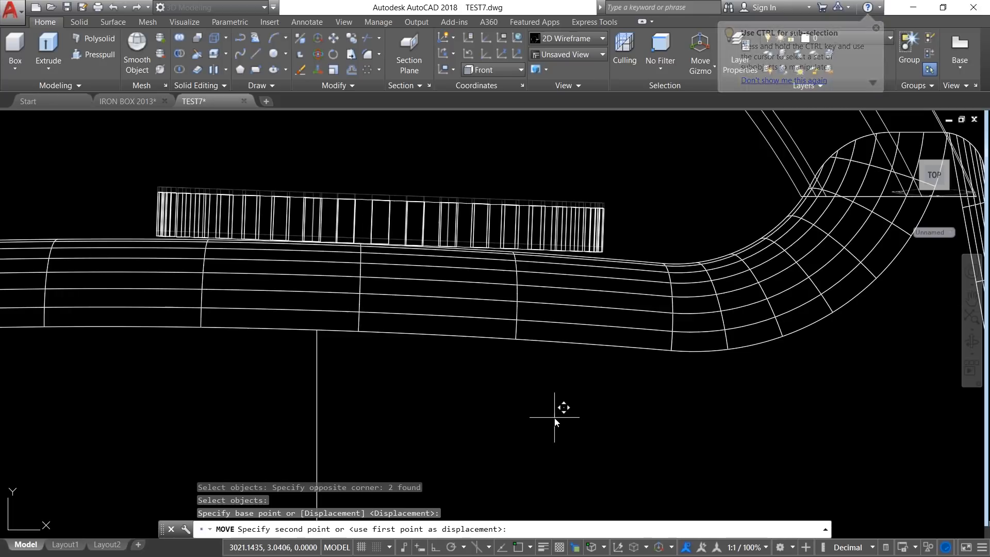
left_click(554, 418)
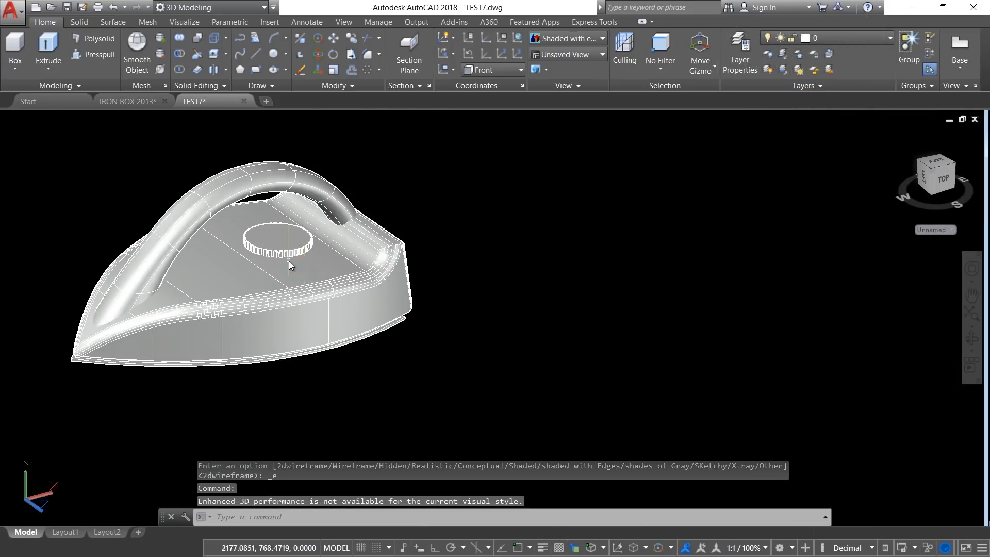
Step: Set the coordinate system to World while viewing the whole iron at an angle in 2D Wireframe
scroll(289, 261, "up", 3)
middle_click_drag(340, 292, 341, 316, "shift")
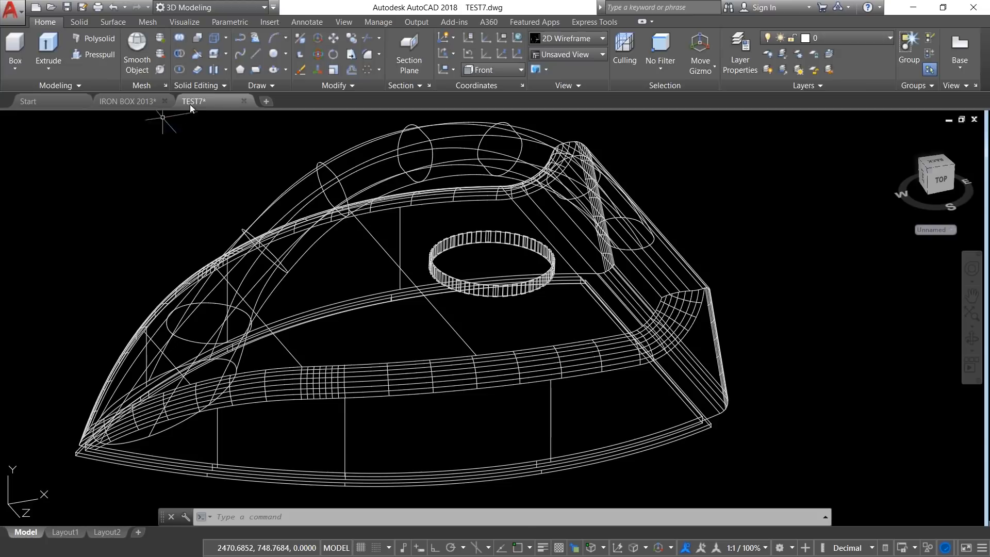
left_click(176, 21)
left_click(174, 71)
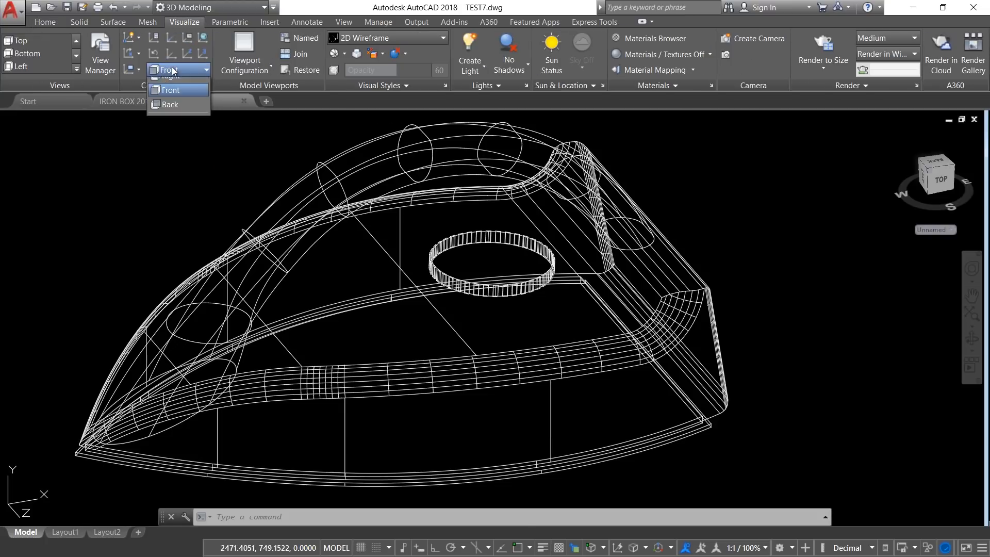
left_click(174, 82)
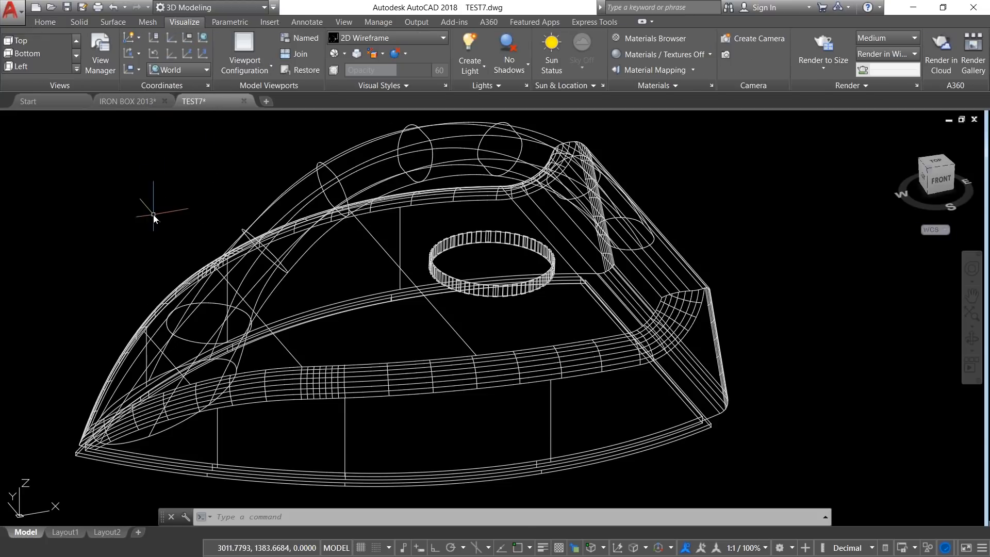
left_click(44, 21)
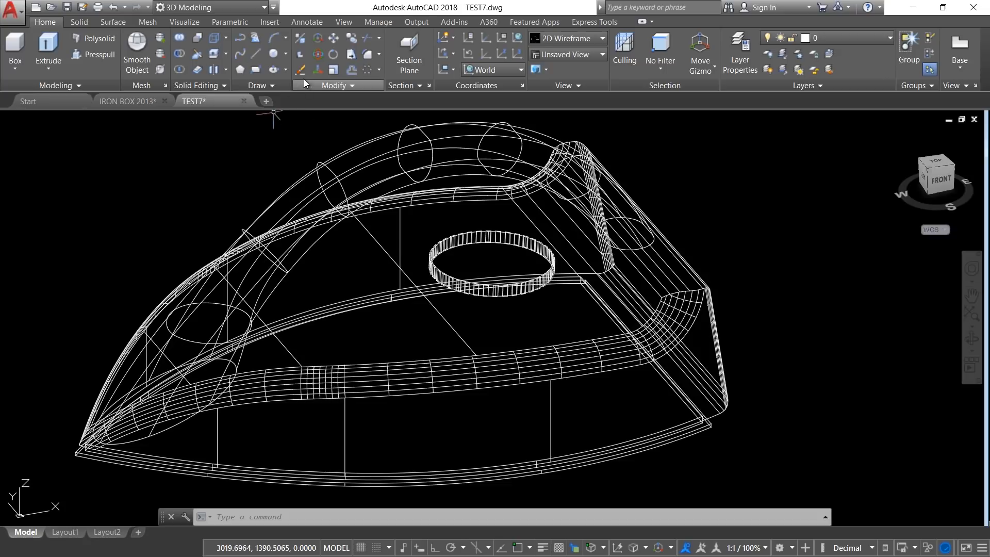
Step: Draw an ellipse in the empty space behind the iron, with a 1.5 cm axis and a 0.5 cm distance to the other axis
left_click(273, 69)
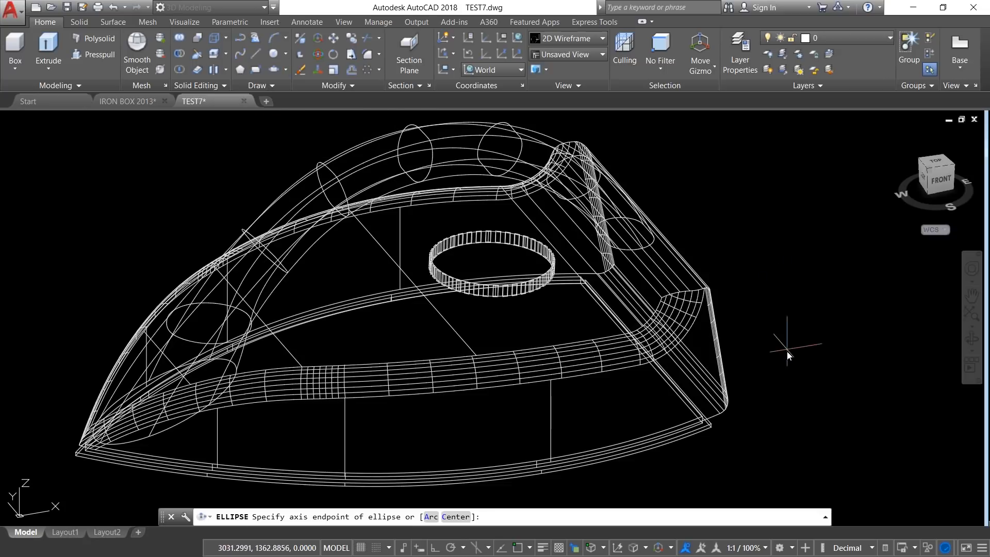
left_click(781, 295)
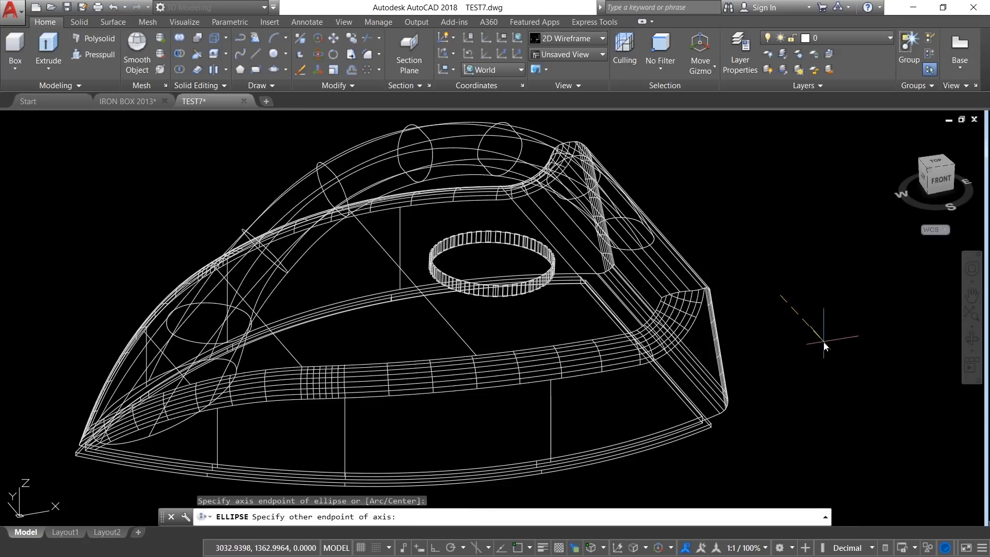
left_click(436, 548)
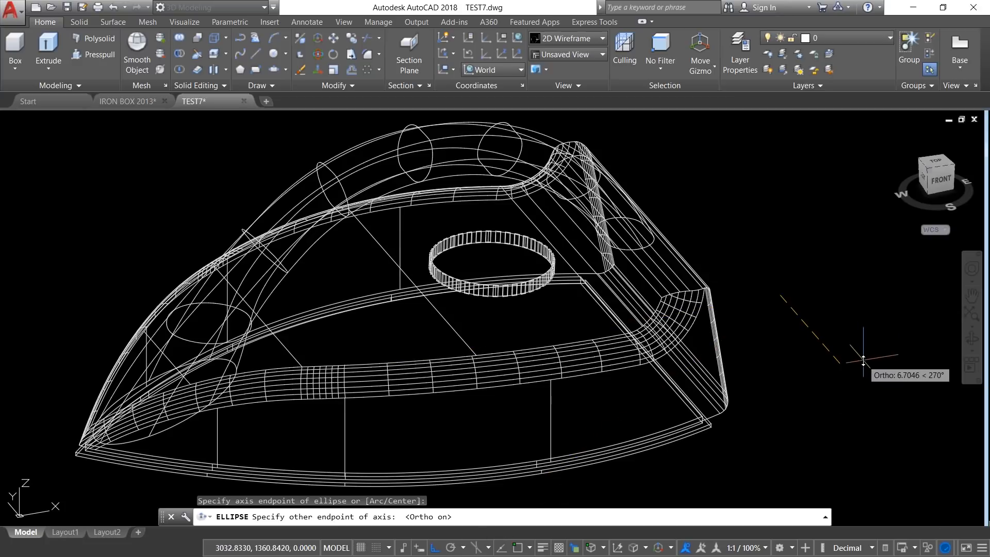
type("1.5")
key("Return")
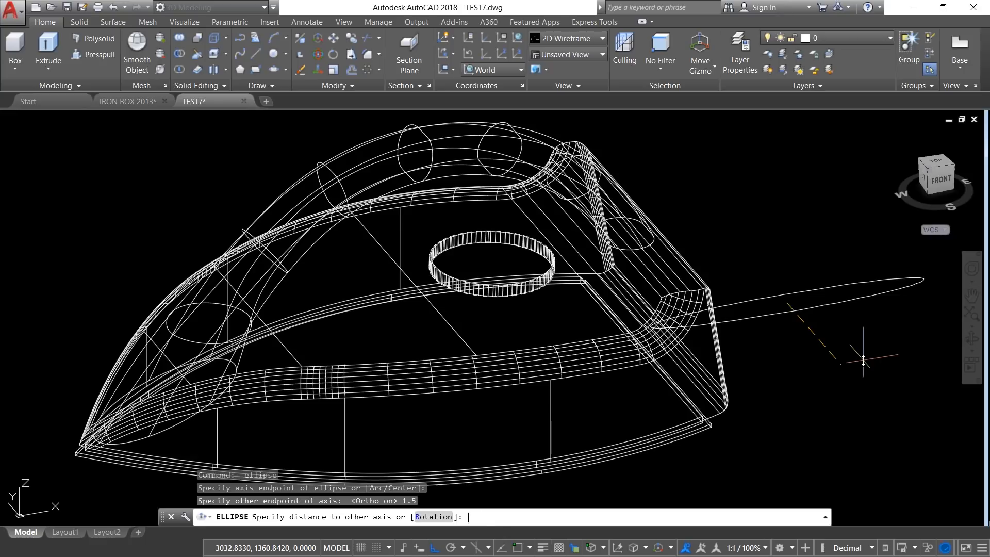
scroll(804, 319, "up", 5)
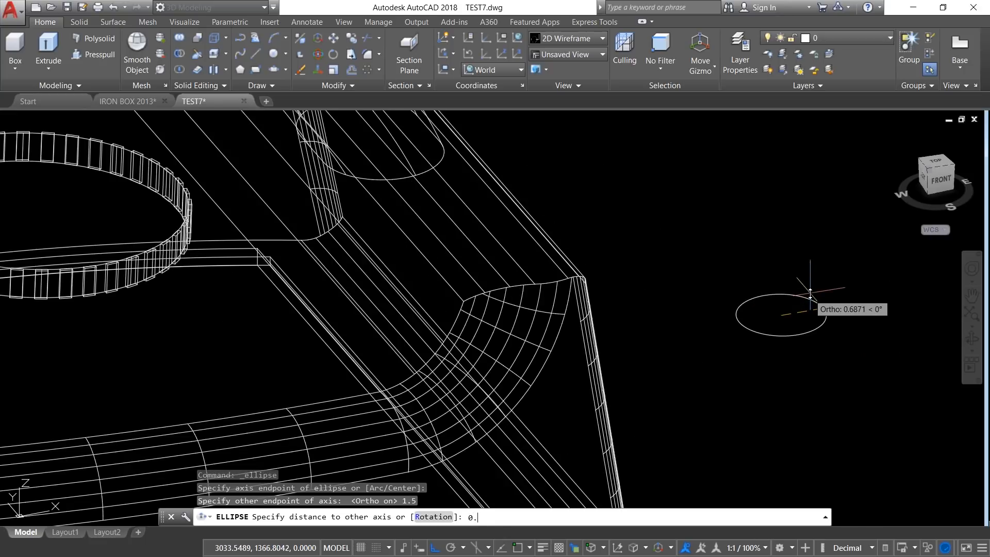
key("Return")
middle_click_drag(794, 287, 702, 294)
key("Escape")
key("Escape")
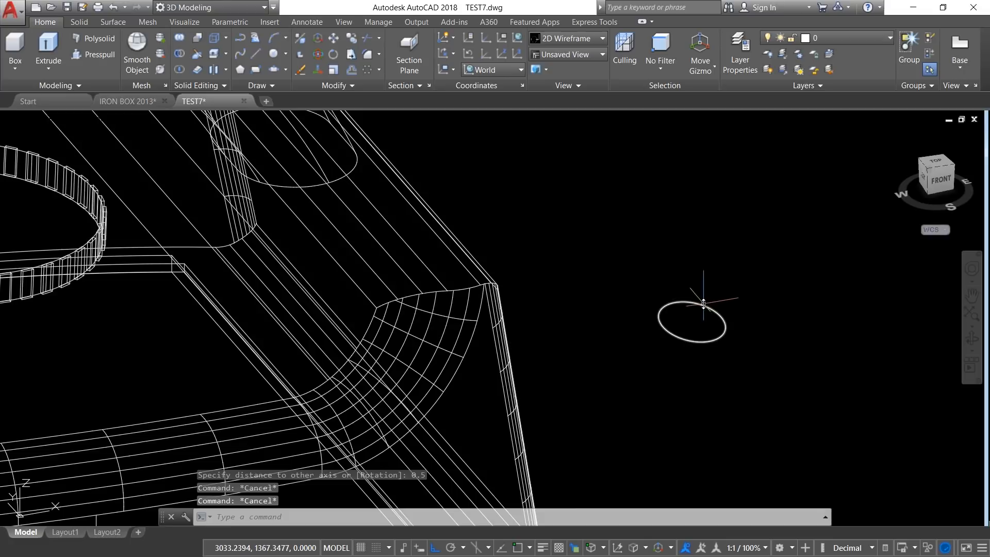
Step: Extrude the ellipse 1.5 cm upward into a solid
type("ext")
key("Return")
left_click(748, 274)
left_click(720, 301)
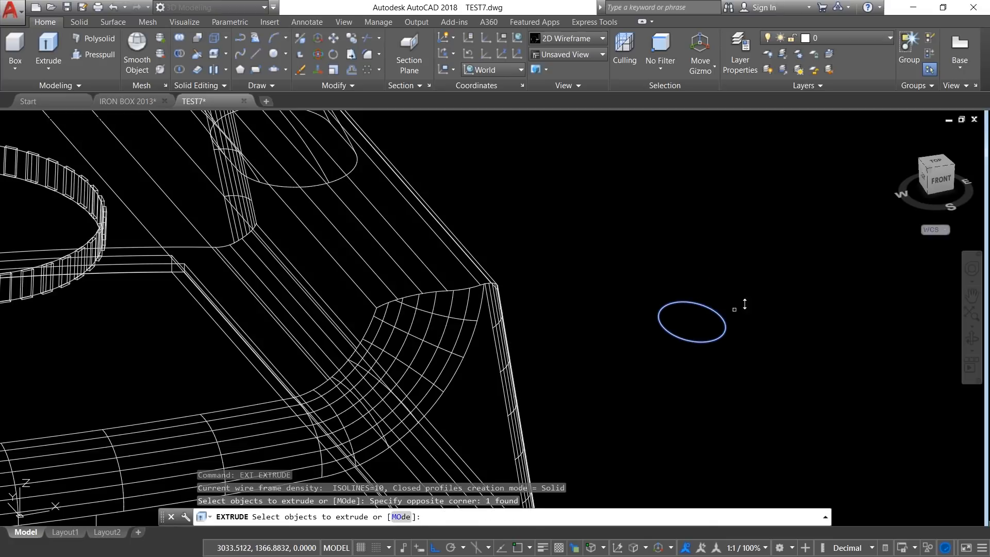
key("Return")
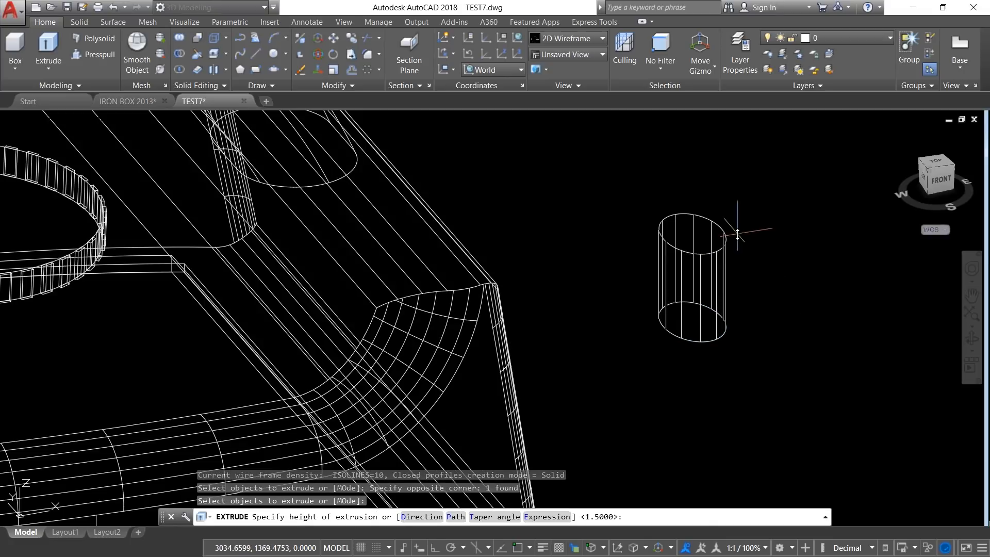
type("1.5")
key("Return")
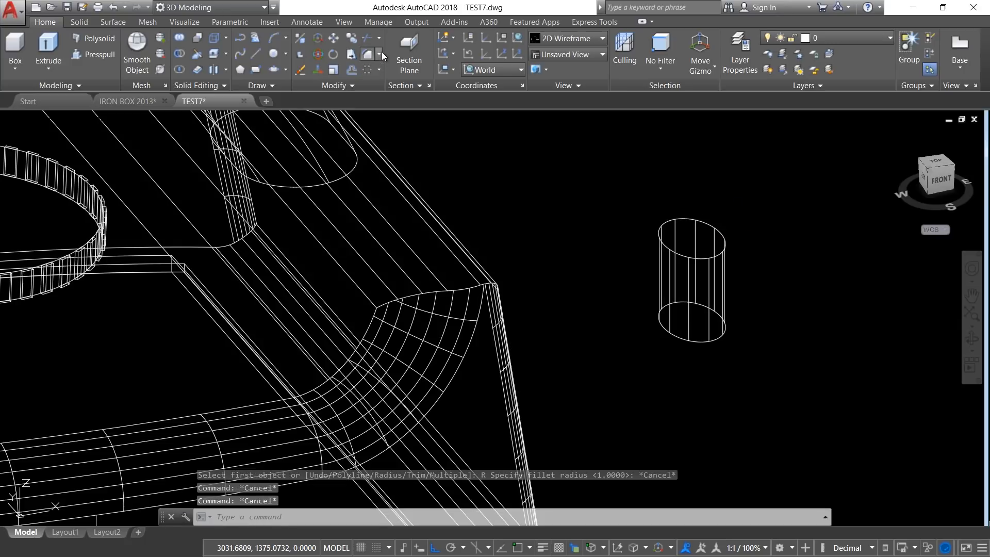
Step: Fillet the top edge of the elliptical solid with a 0.3 cm radius
left_click(380, 53)
left_click(393, 75)
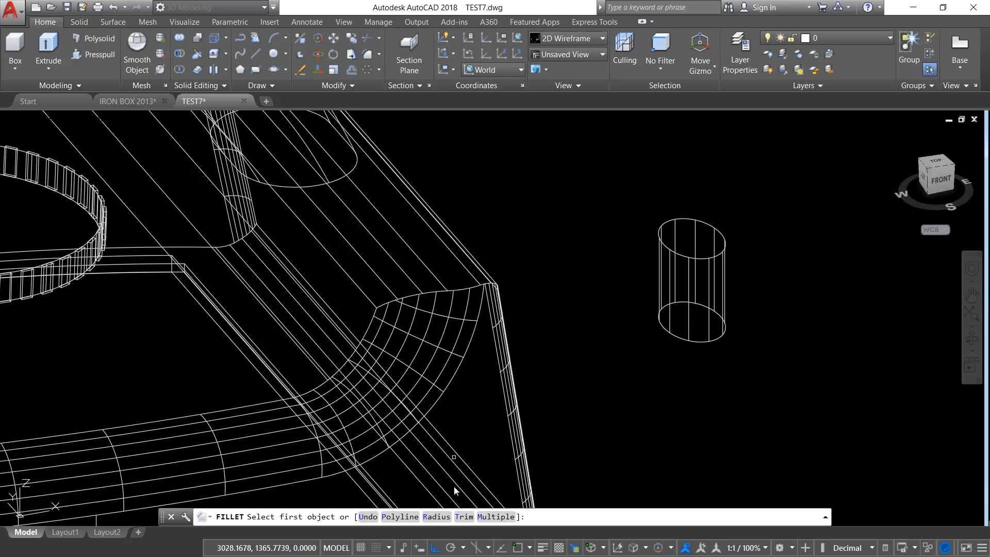
left_click(433, 517)
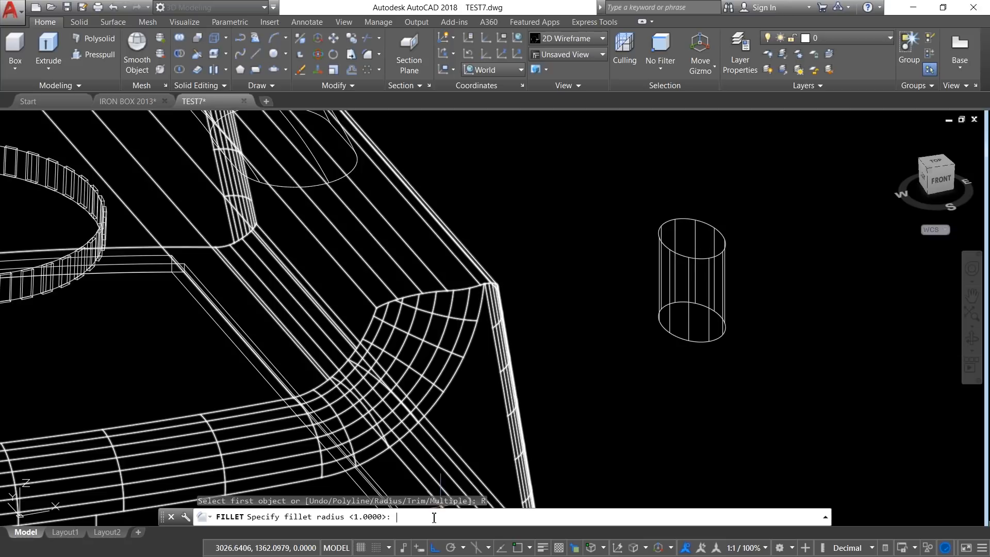
type("0.3")
key("Return")
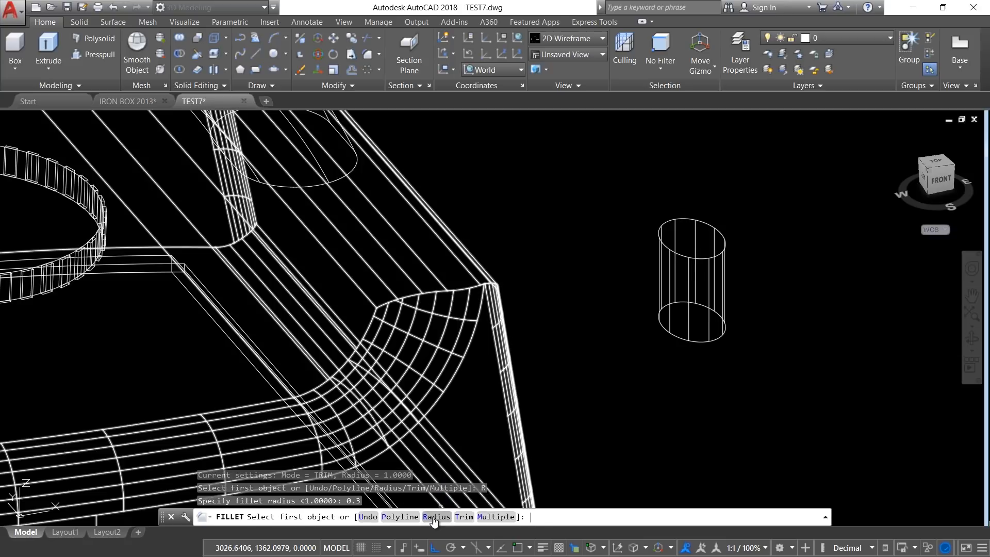
left_click(721, 230)
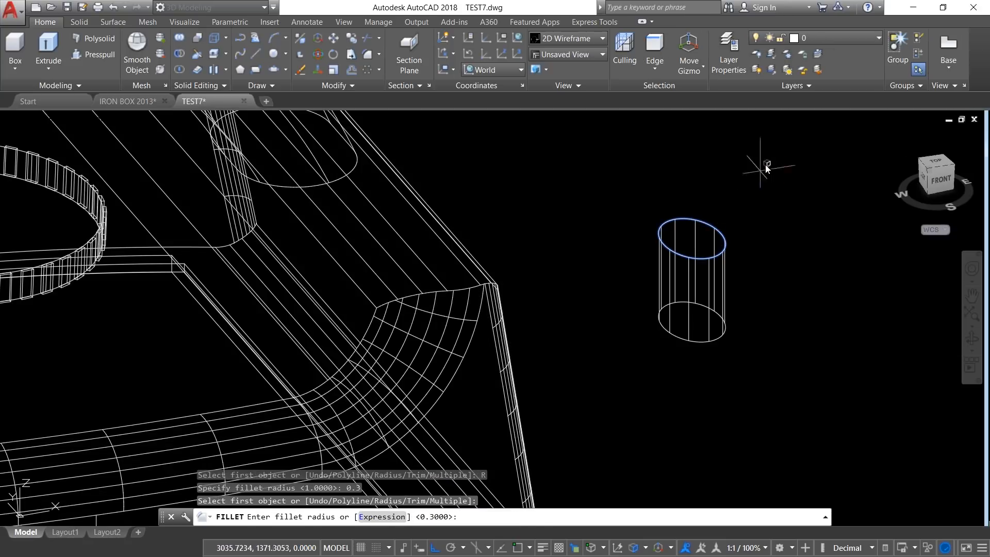
key("Return")
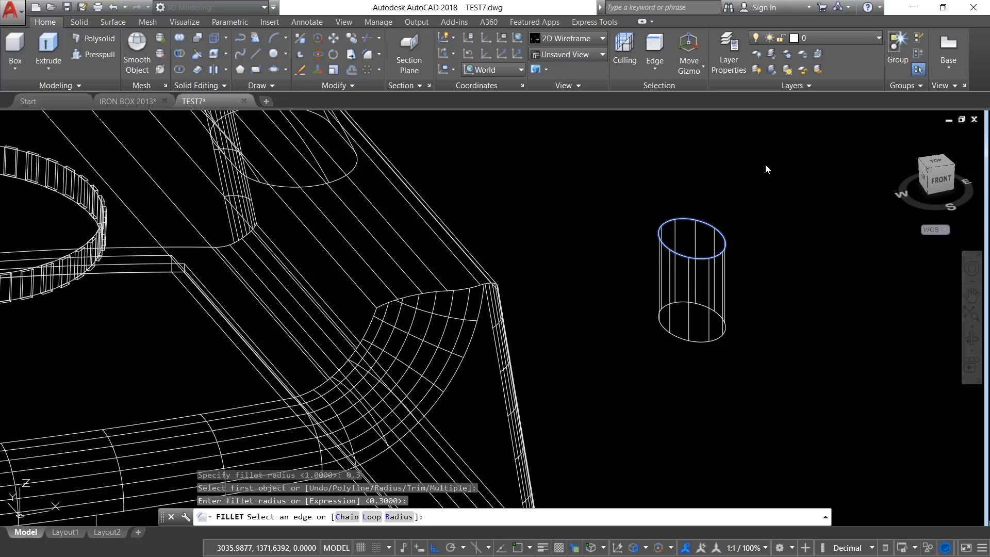
key("Return")
key("Escape")
key("Escape")
scroll(636, 383, "down", 4)
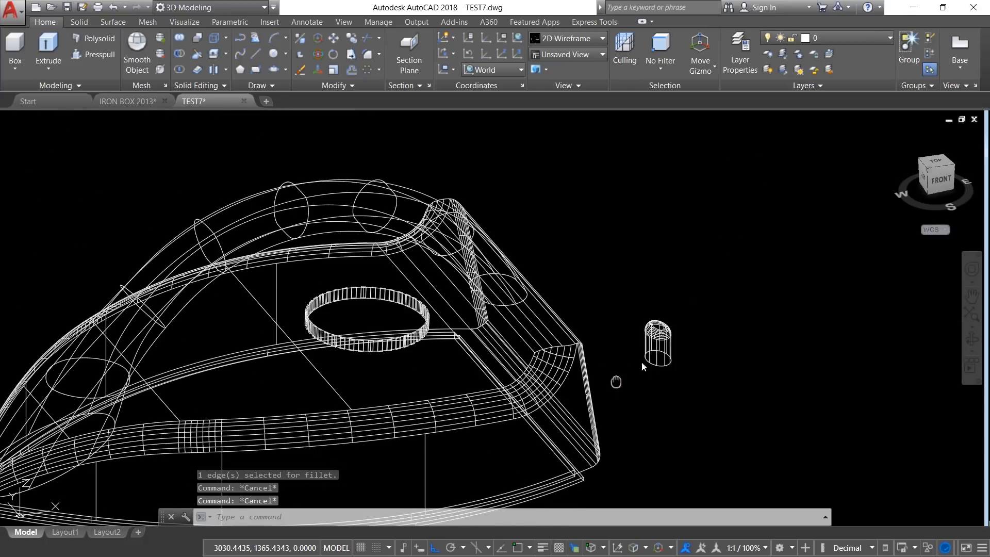
Step: In the Front view, move the filleted elliptical button from behind the iron onto the handle's front slope, with Ortho off
middle_click_drag(616, 382, 658, 350)
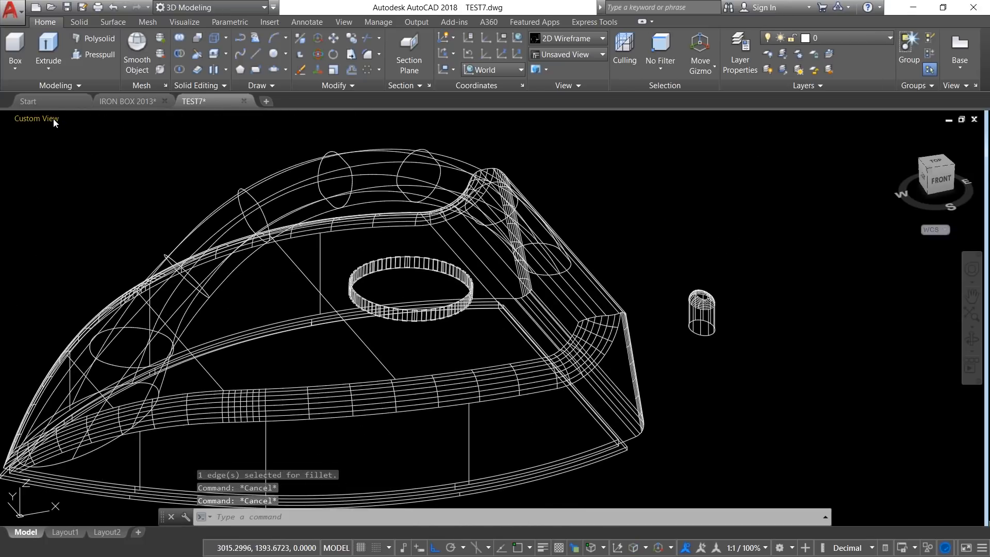
left_click(54, 119)
left_click(85, 196)
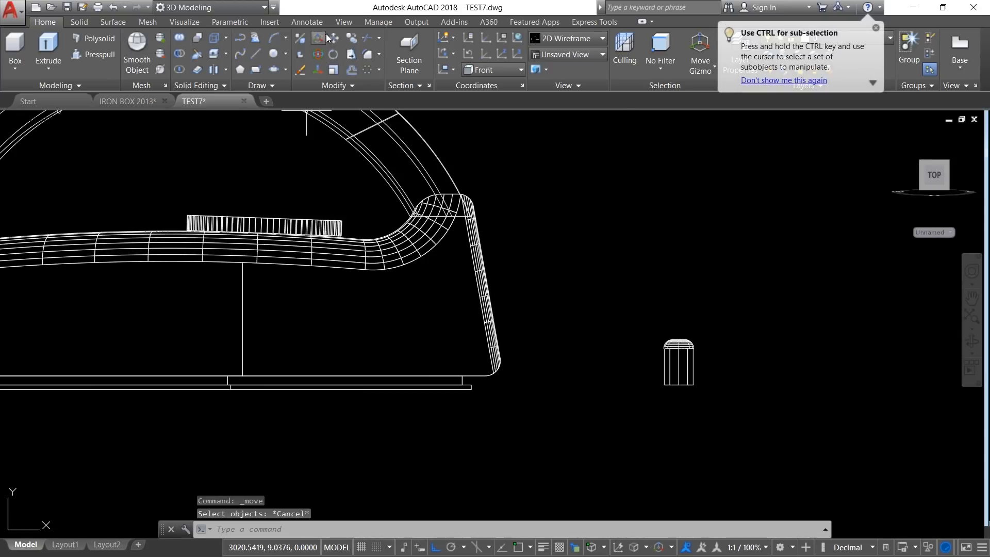
left_click(332, 37)
left_click(629, 305)
left_click(740, 416)
key("Return")
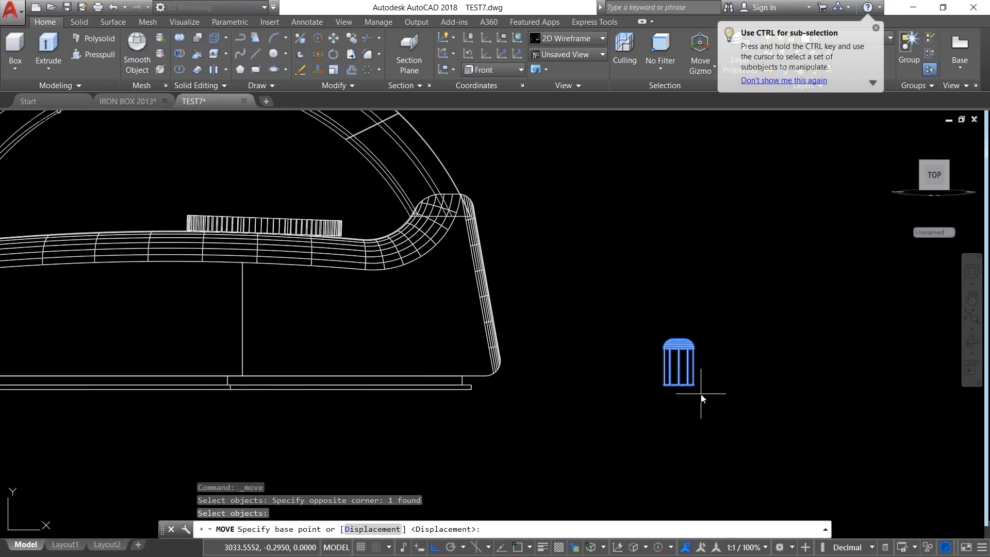
scroll(698, 394, "up", 2)
left_click(665, 356)
scroll(742, 395, "down", 5)
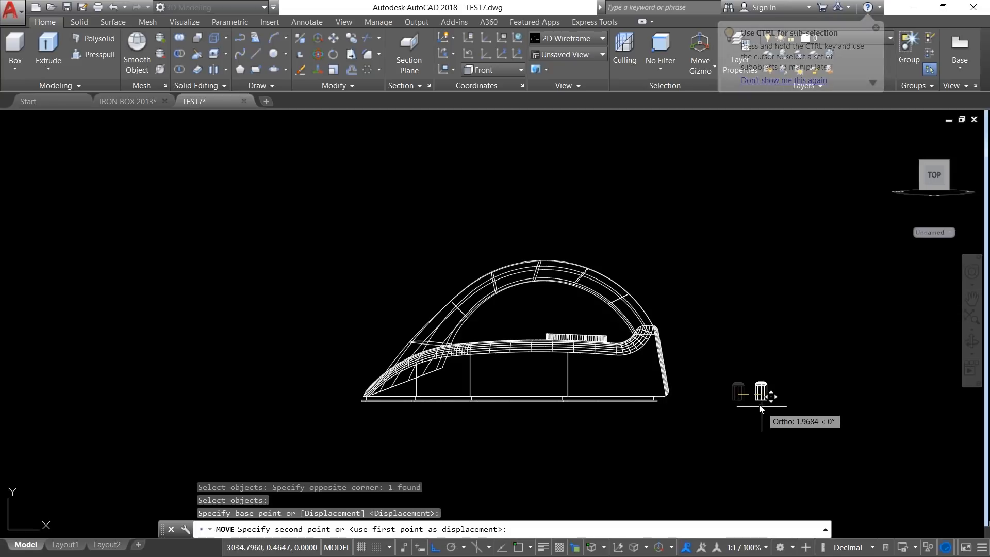
scroll(462, 287, "up", 3)
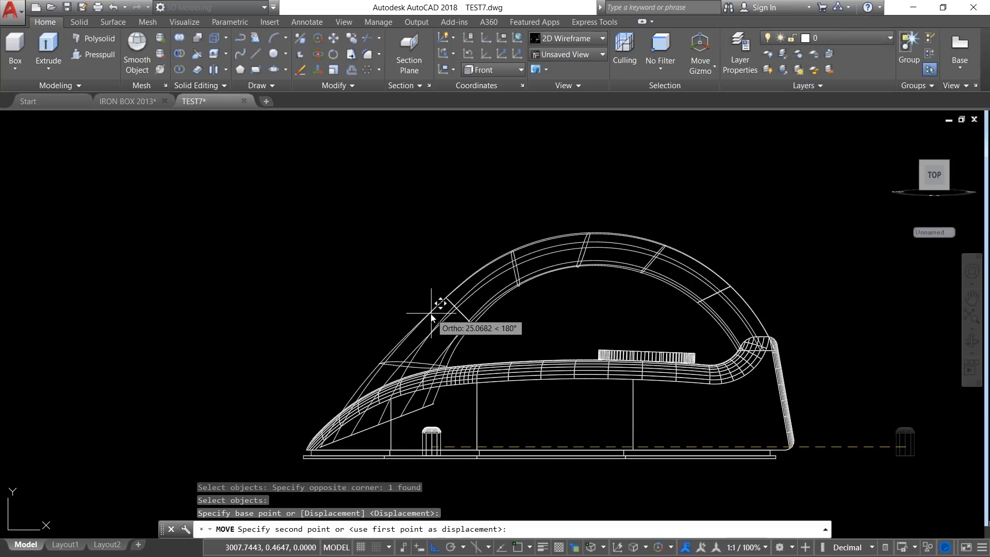
key("F8")
scroll(442, 309, "up", 2)
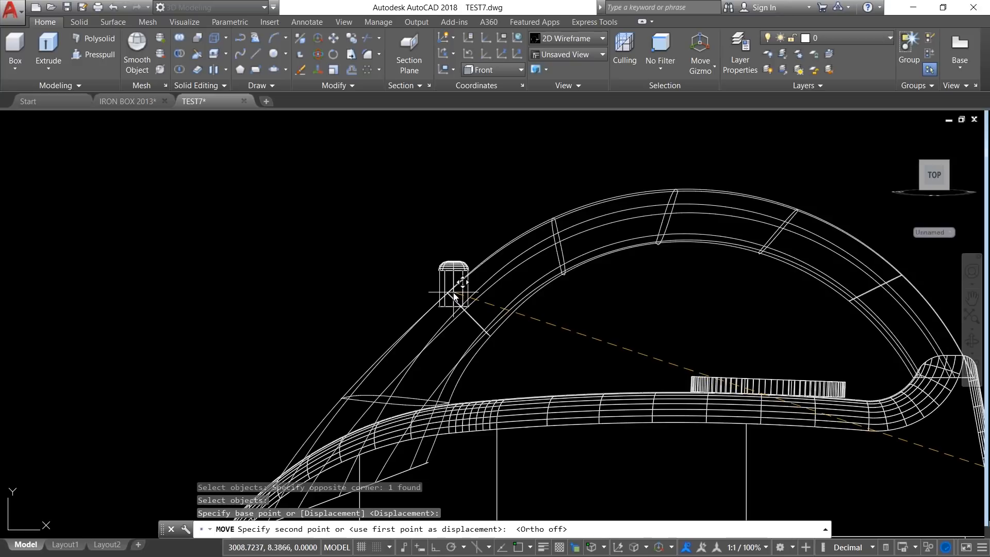
left_click(453, 292)
Step: In the Top view, move the elliptical button about 2.03 cm straight across onto the handle's centreline, with Ortho on
middle_click_drag(453, 291, 503, 386, "shift")
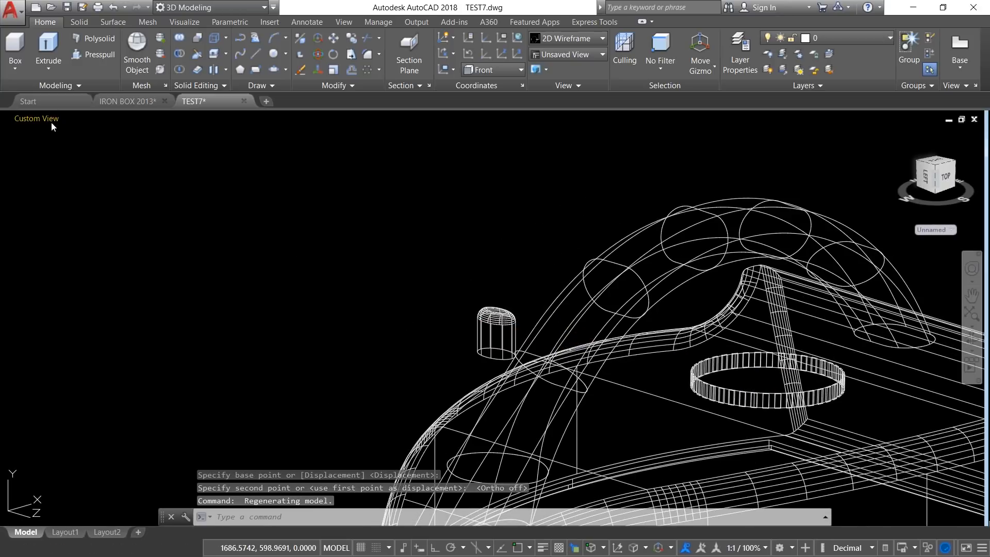
left_click(38, 127)
left_click(66, 150)
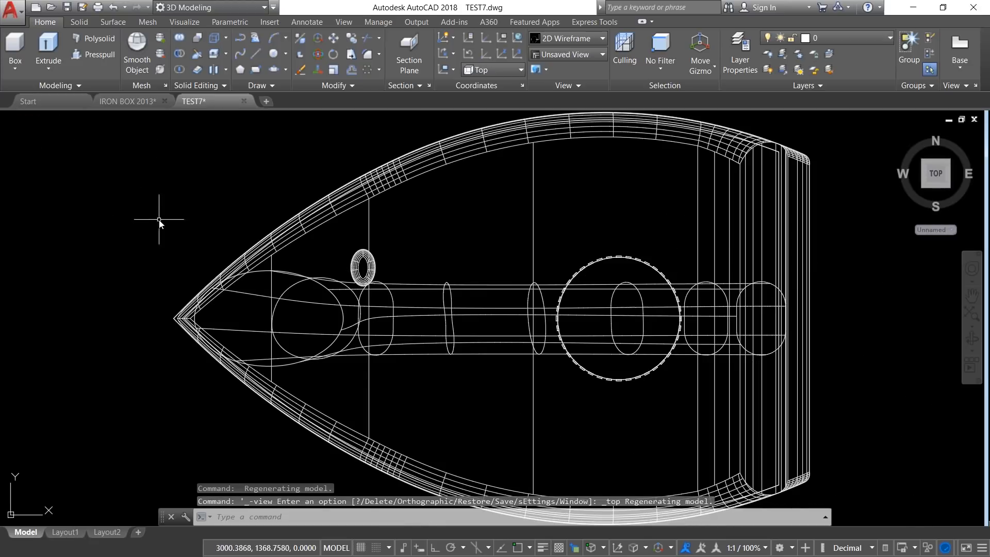
scroll(429, 283, "up", 2)
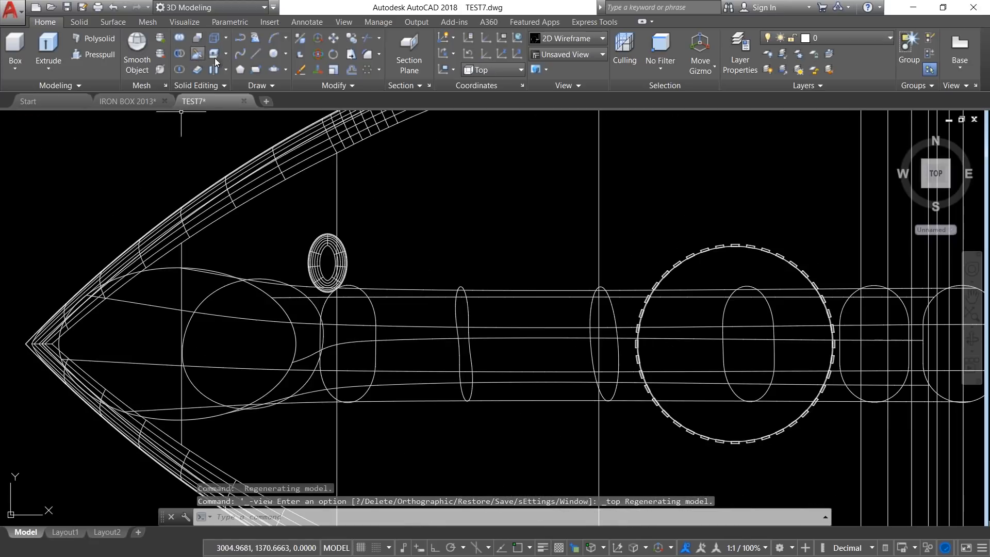
key("Escape")
key("Escape")
left_click(337, 38)
left_click(287, 199)
left_click(366, 327)
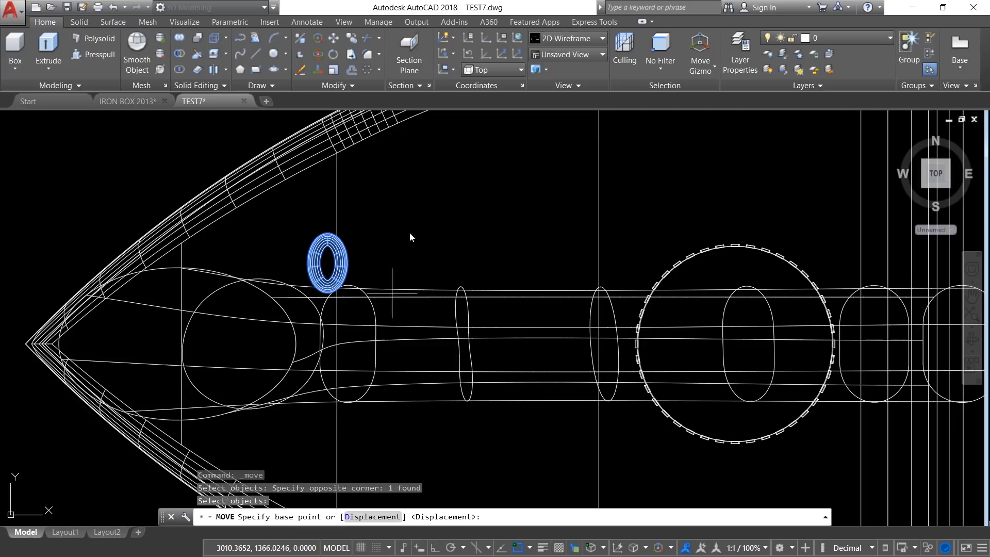
left_click(401, 175)
key("F8")
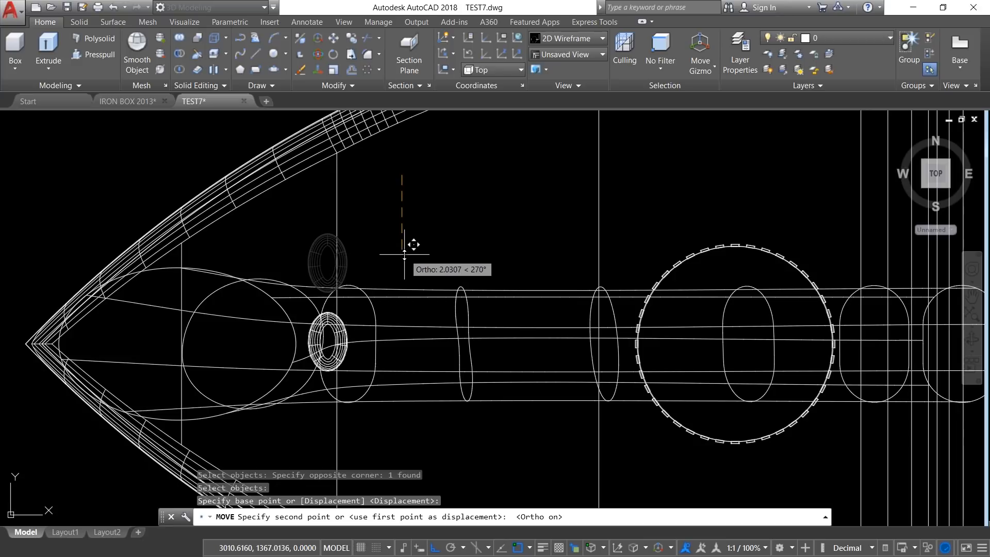
left_click(404, 254)
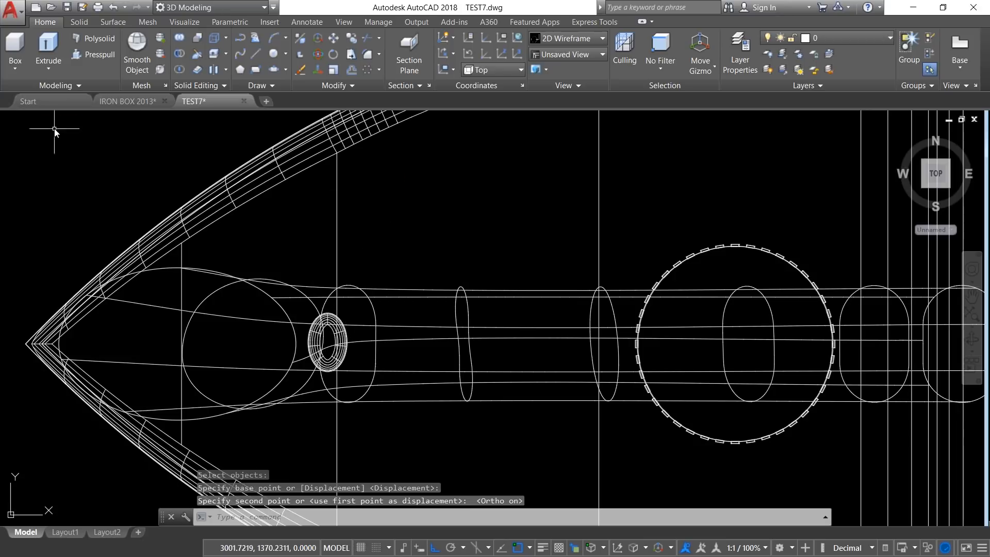
Step: Display the whole iron from an angled 3D view in the Shaded with edges visual style
left_click(924, 186)
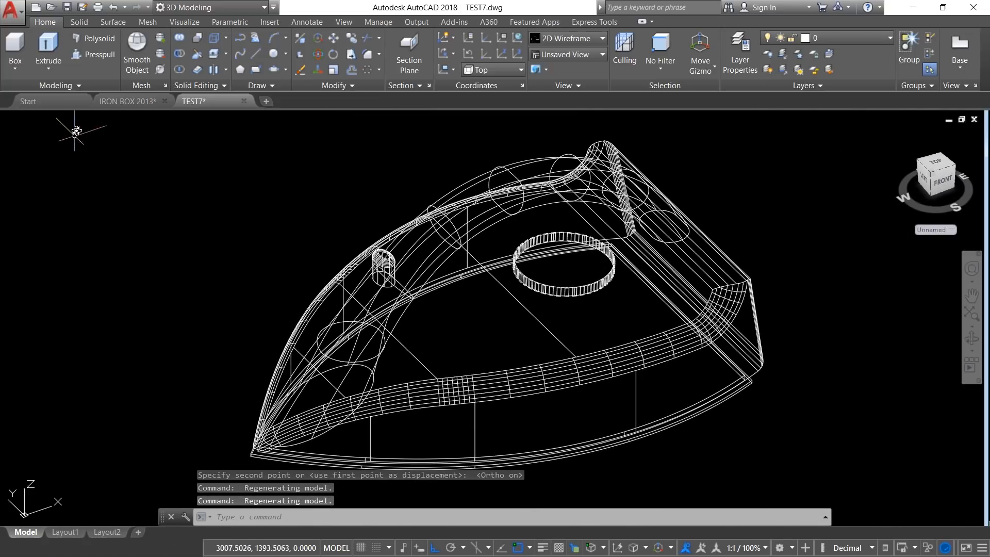
left_click(86, 118)
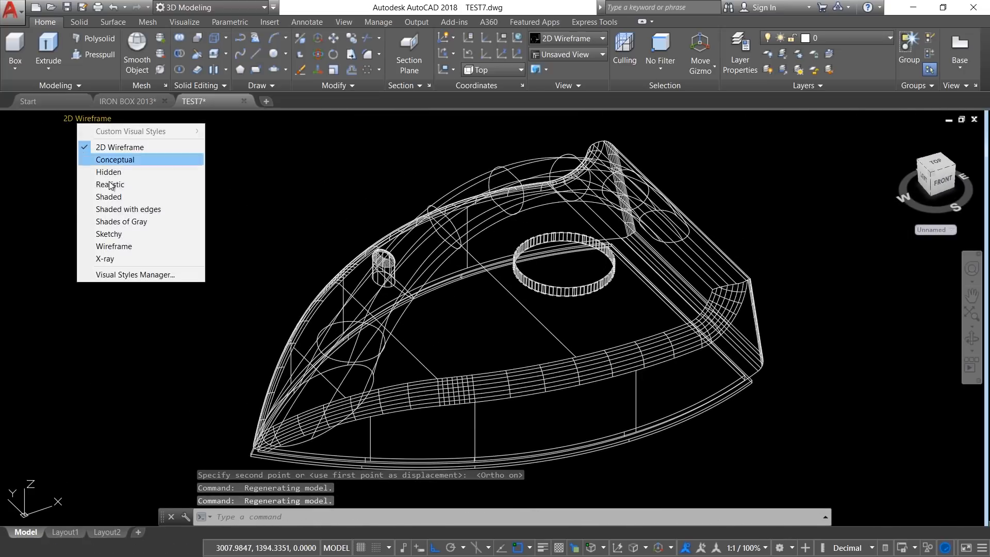
left_click(131, 212)
mouse_move(475, 330)
middle_mouse_down("shift")
mouse_move(453, 300)
mouse_move(489, 302)
mouse_move(467, 305)
middle_mouse_up("shift")
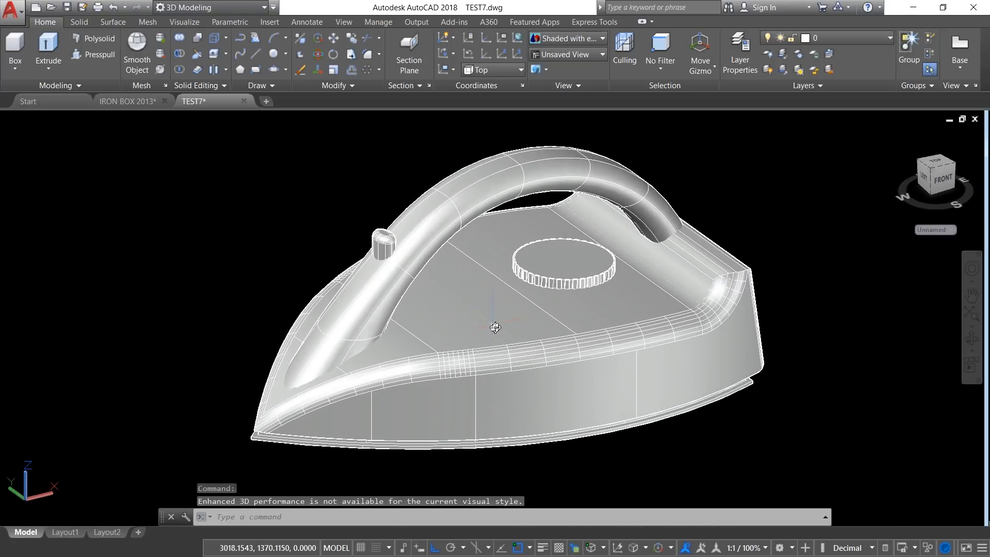
left_click(491, 325)
key("Escape")
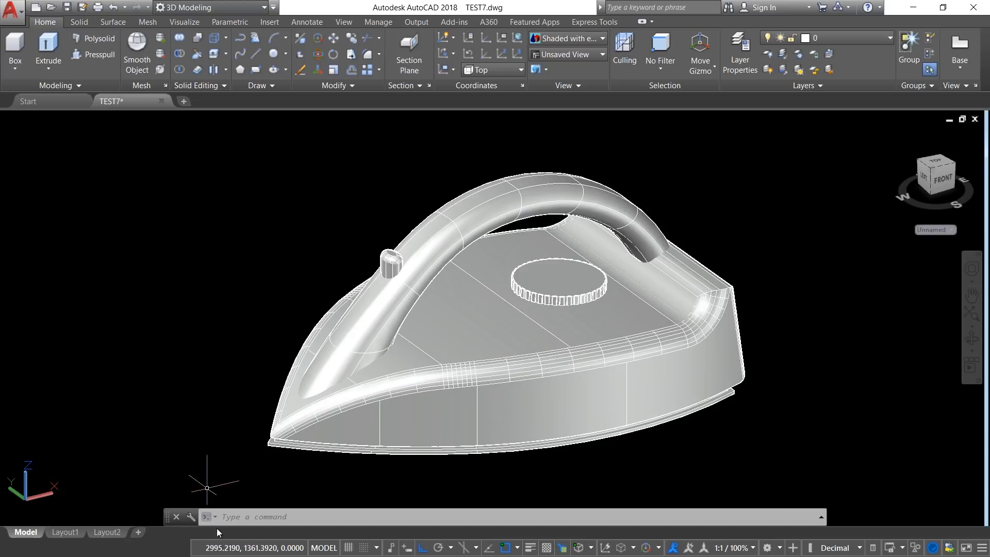
left_click(227, 516)
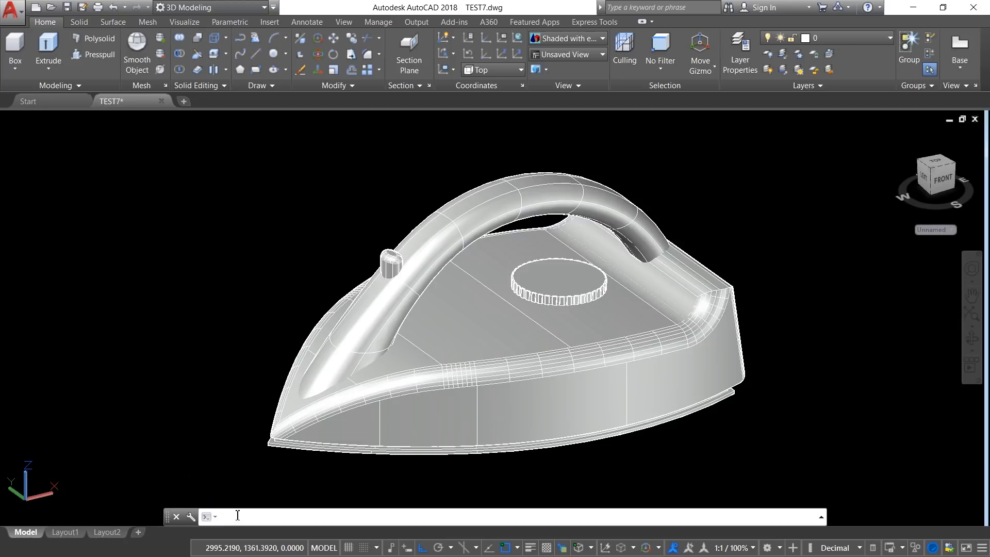
type("rmat")
key("Return")
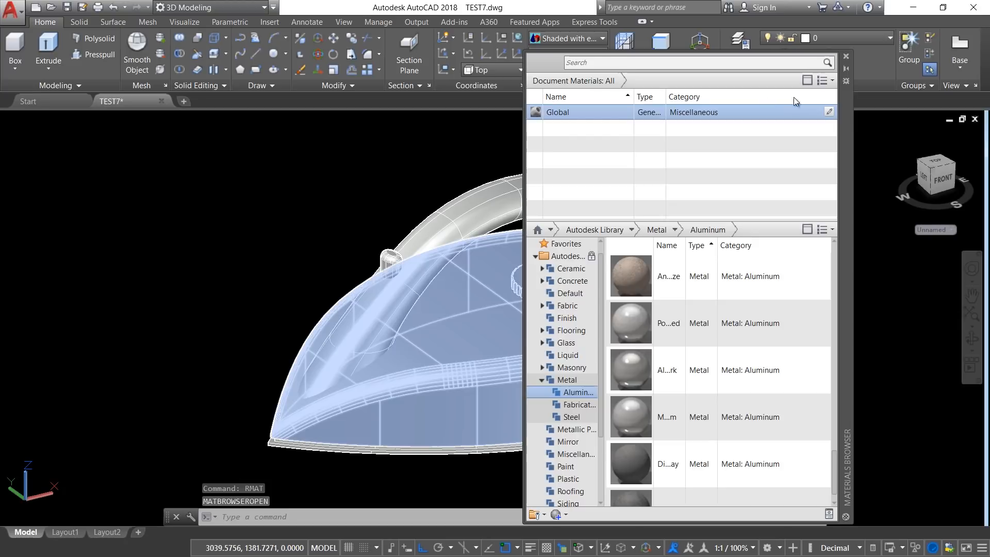
left_click(851, 70)
Step: Open the Materials Browser at the Autodesk Library's Metal > Aluminum category and place it clear of the iron
left_click(184, 21)
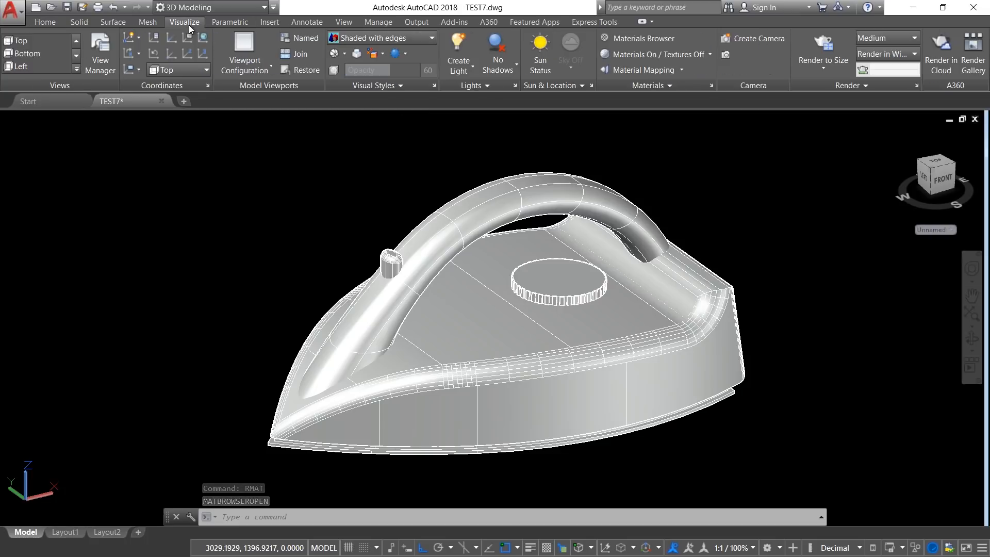
left_click(661, 39)
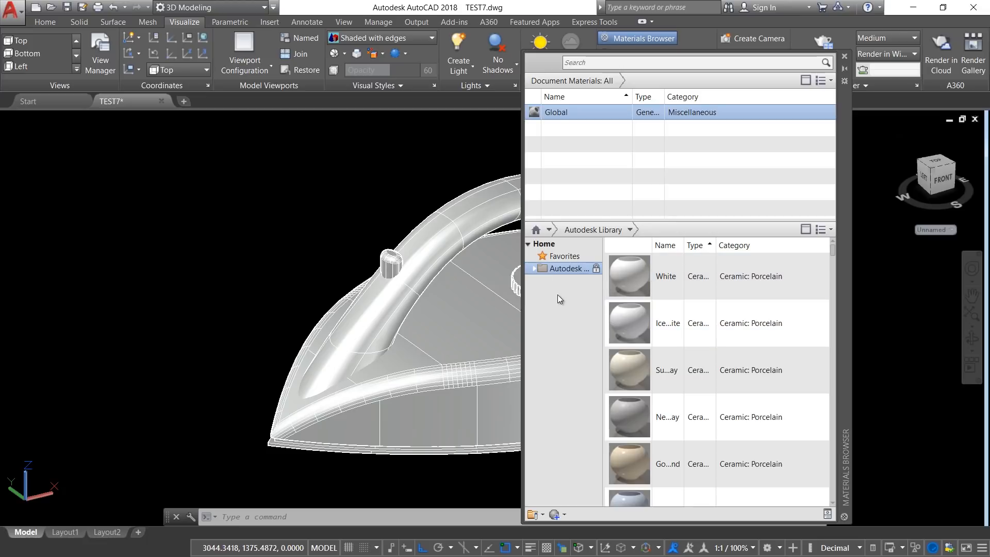
left_click(533, 270)
scroll(599, 304, "down", 1)
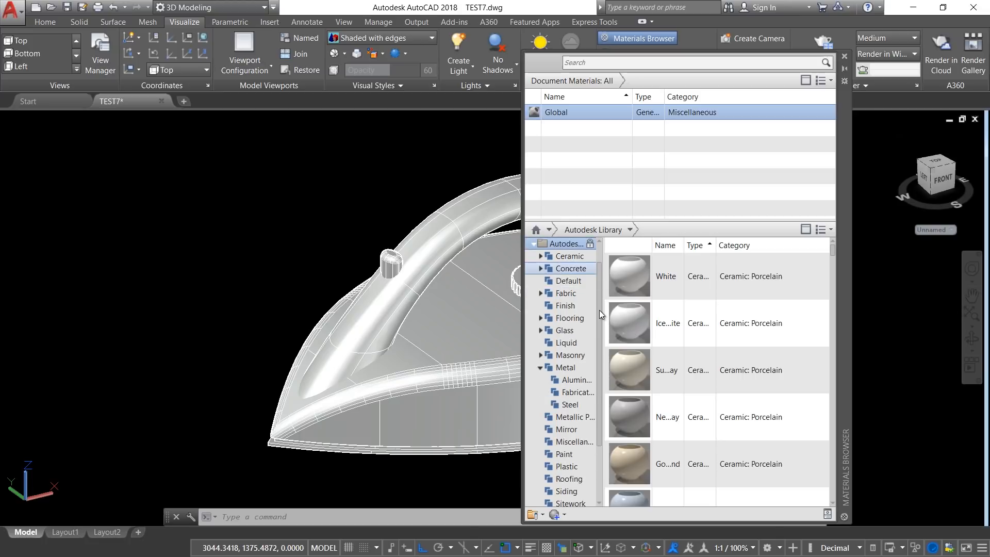
left_click(575, 380)
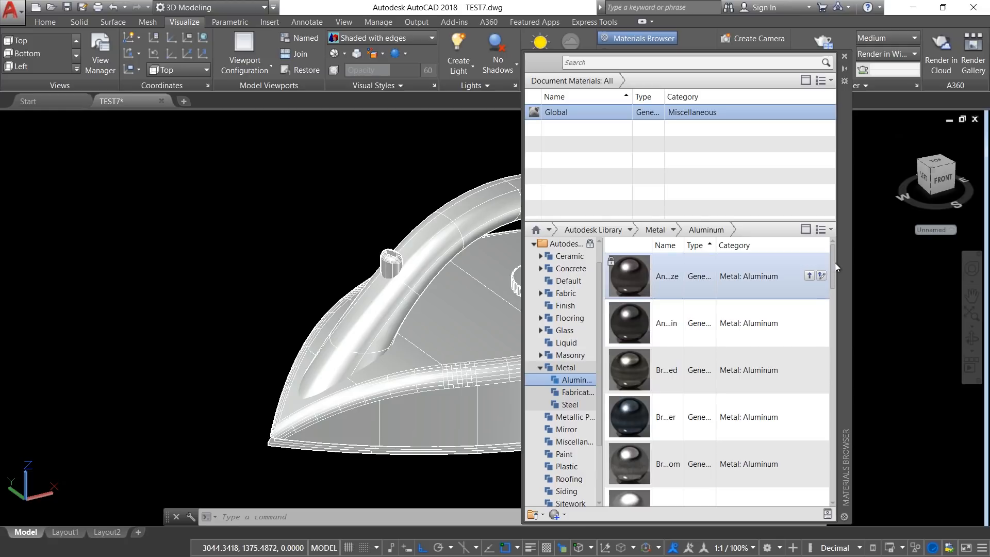
left_click_drag(836, 267, 828, 513)
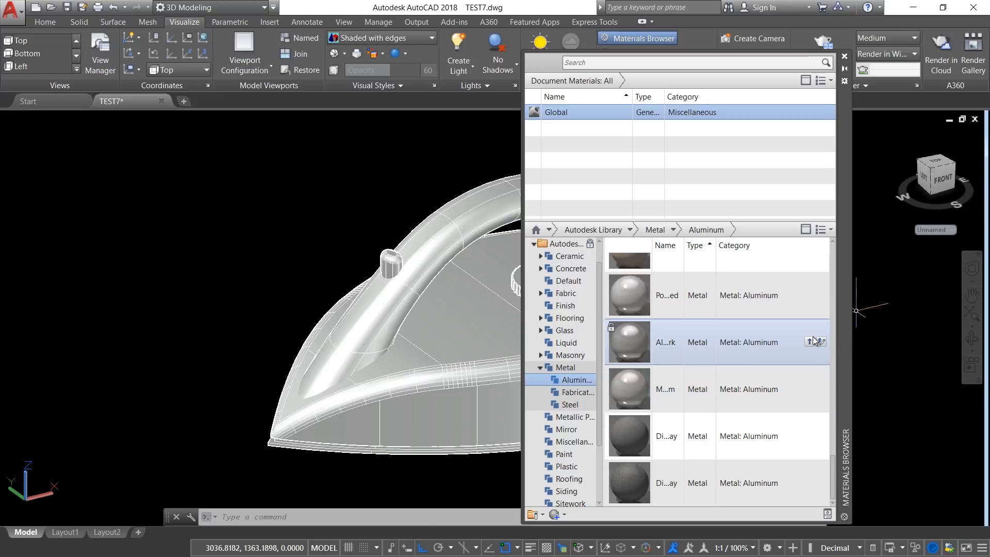
left_click_drag(838, 340, 344, 349)
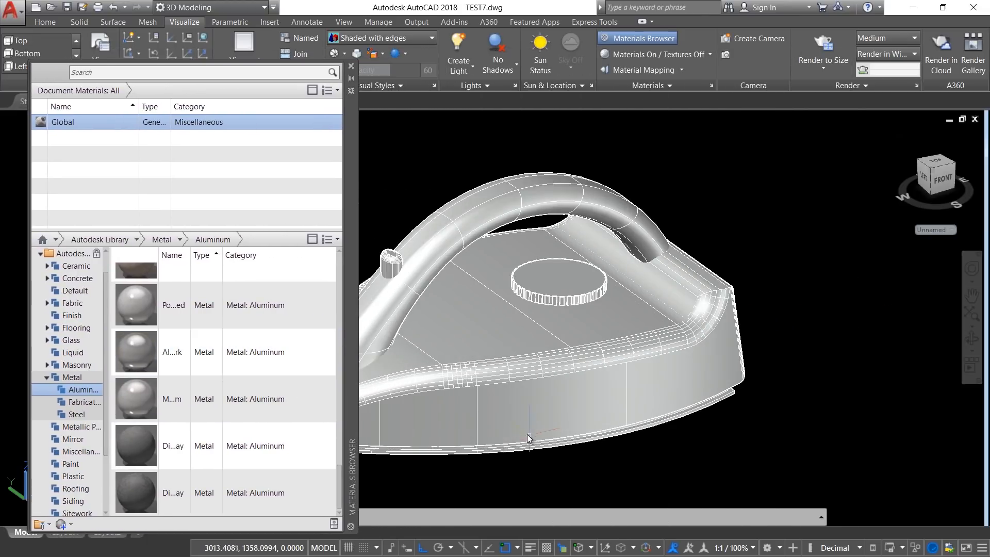
Step: Assign the Machined - Aluminum material to the two thin base plates beneath the iron body
middle_click_drag(496, 430, 543, 396, "shift")
scroll(598, 412, "up", 8)
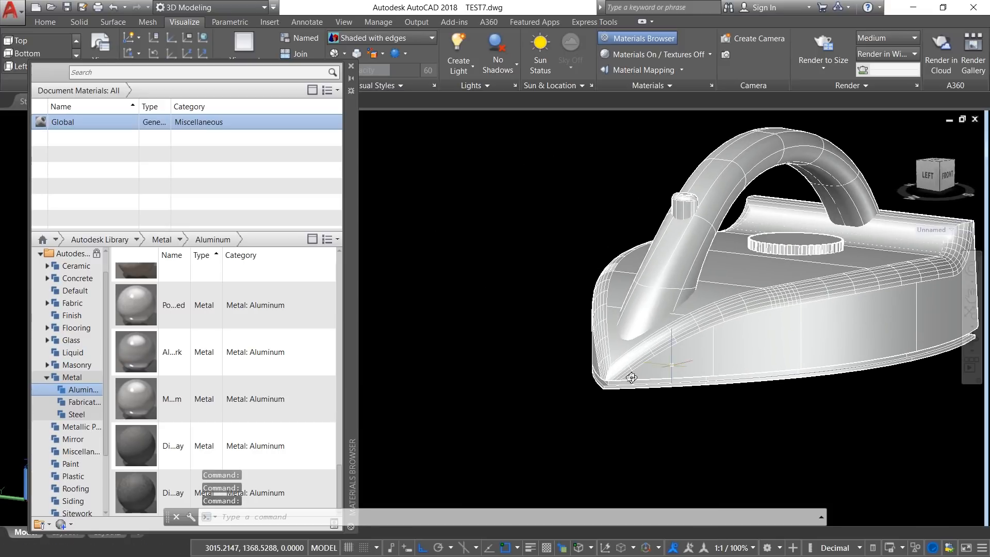
scroll(600, 420, "up", 3)
left_click(625, 424)
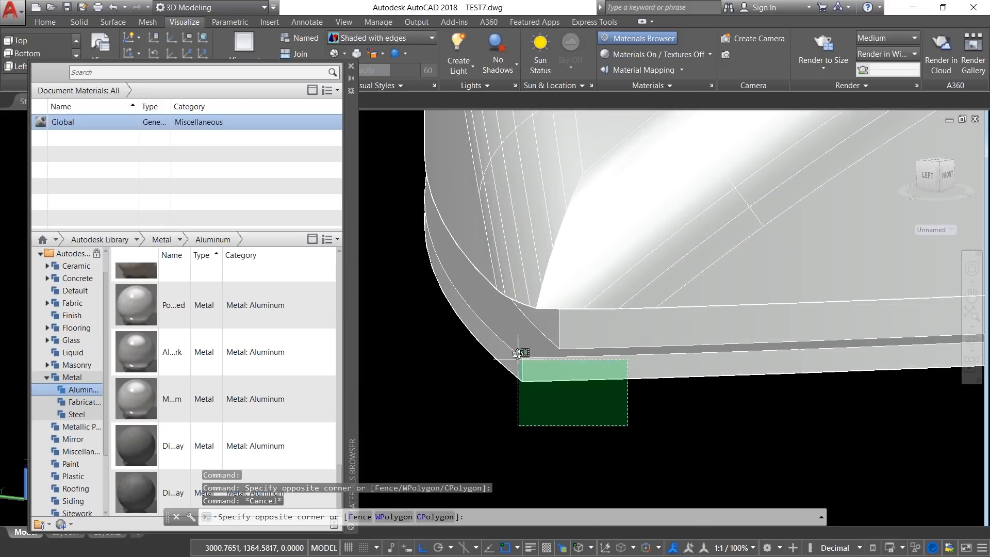
left_click(517, 355)
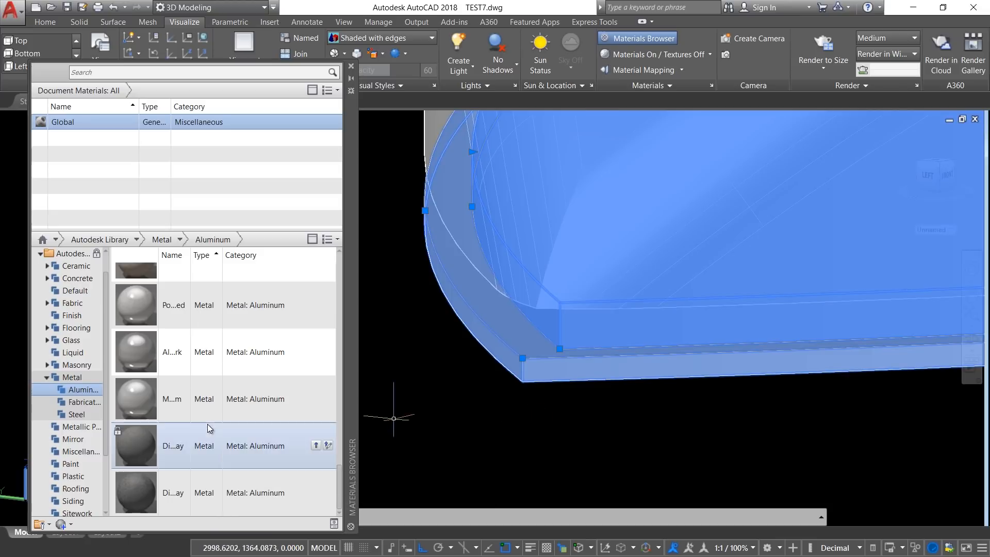
right_click(198, 408)
left_click(222, 413)
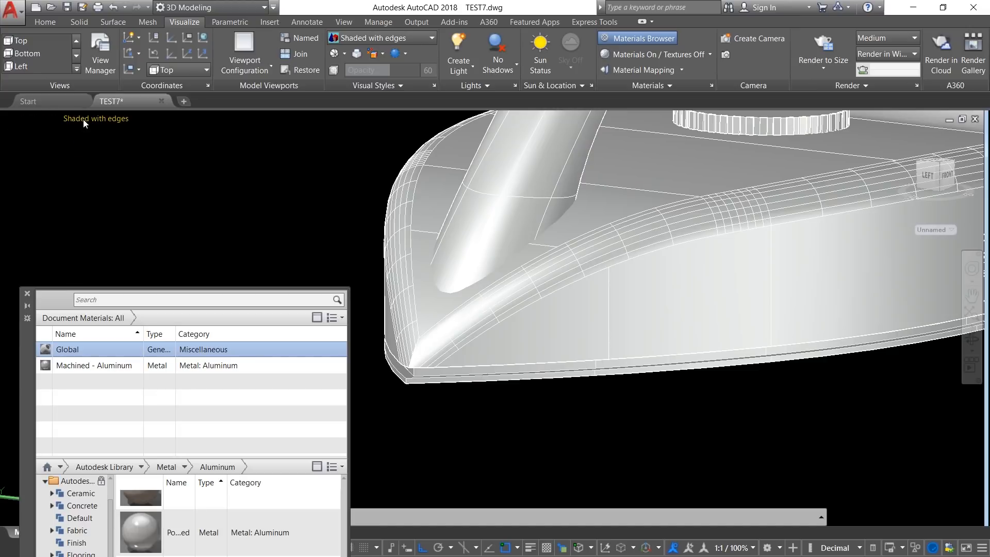
Step: Set the visual style to Realistic and view the iron with its base plates
left_click(96, 119)
left_click(111, 184)
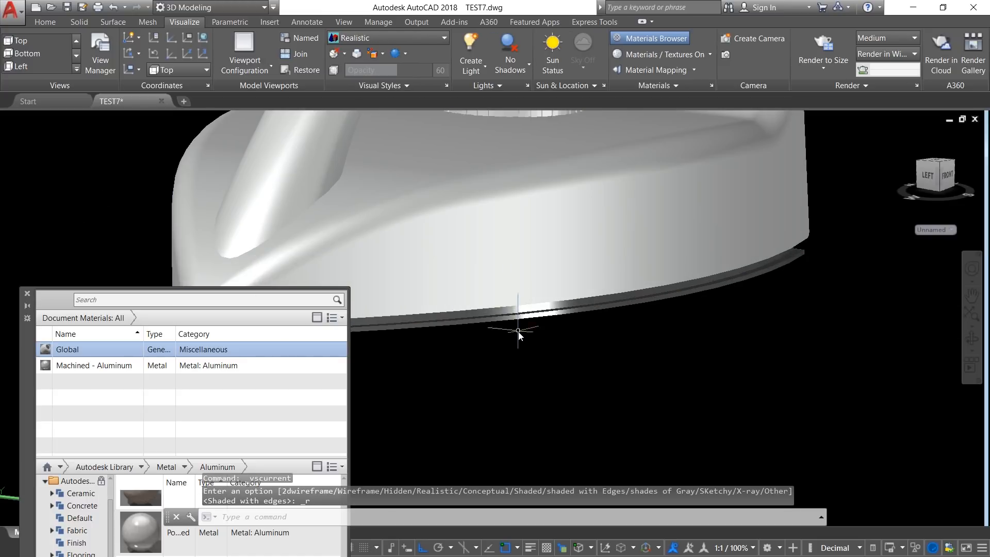
middle_click_drag(518, 332, 559, 380, "shift")
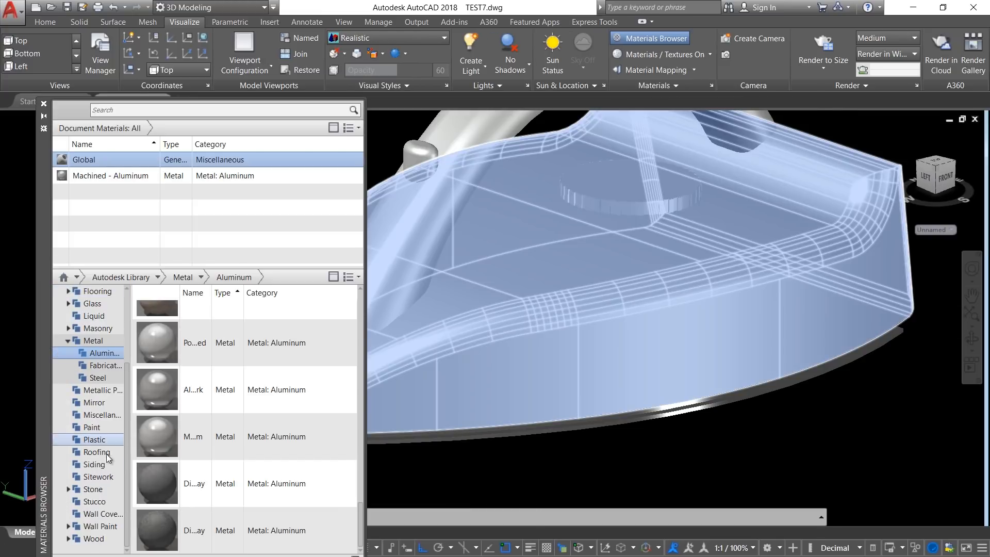
Step: Assign the Smooth - Light Maroon plastic material to the iron's body and handle
left_click(94, 439)
left_click_drag(156, 370, 457, 314)
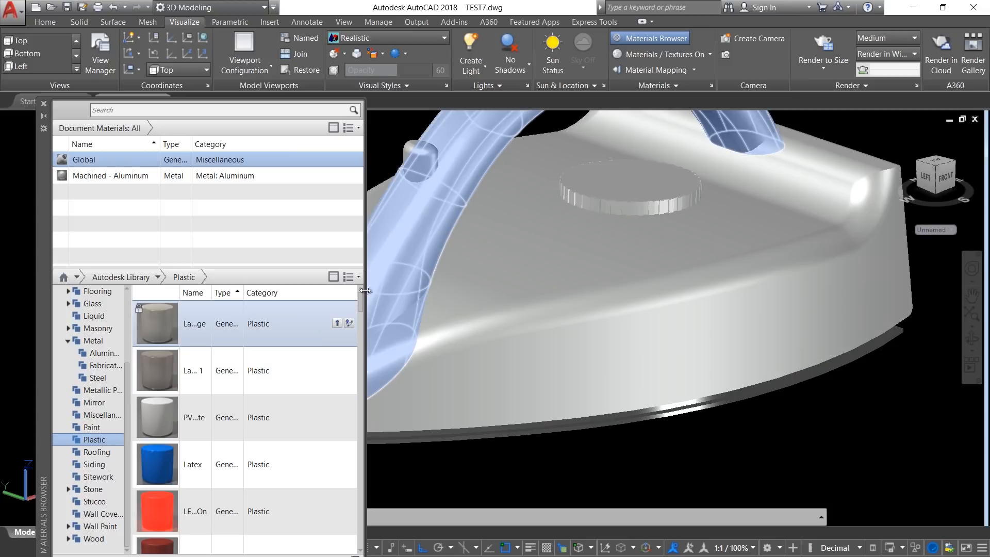
left_click_drag(357, 298, 357, 500)
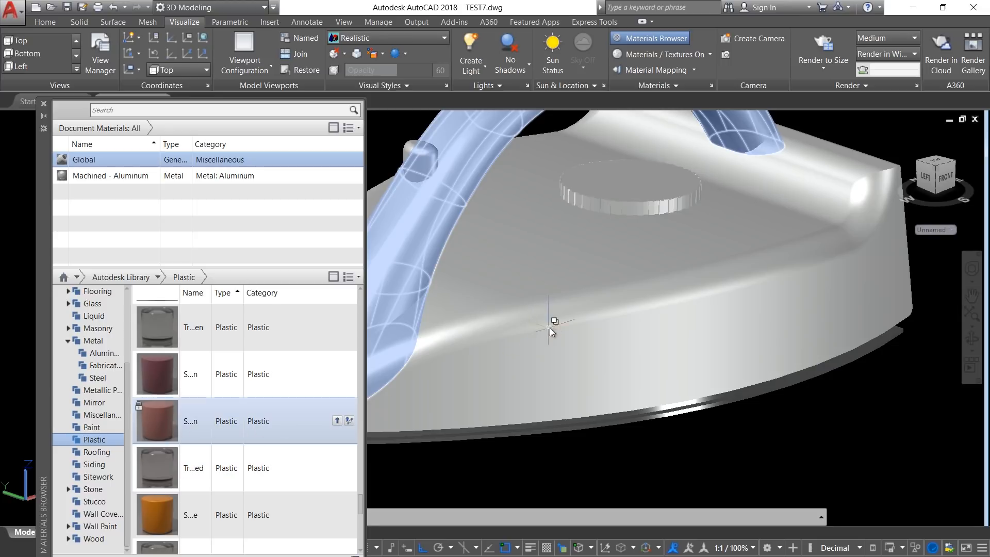
left_click(569, 322)
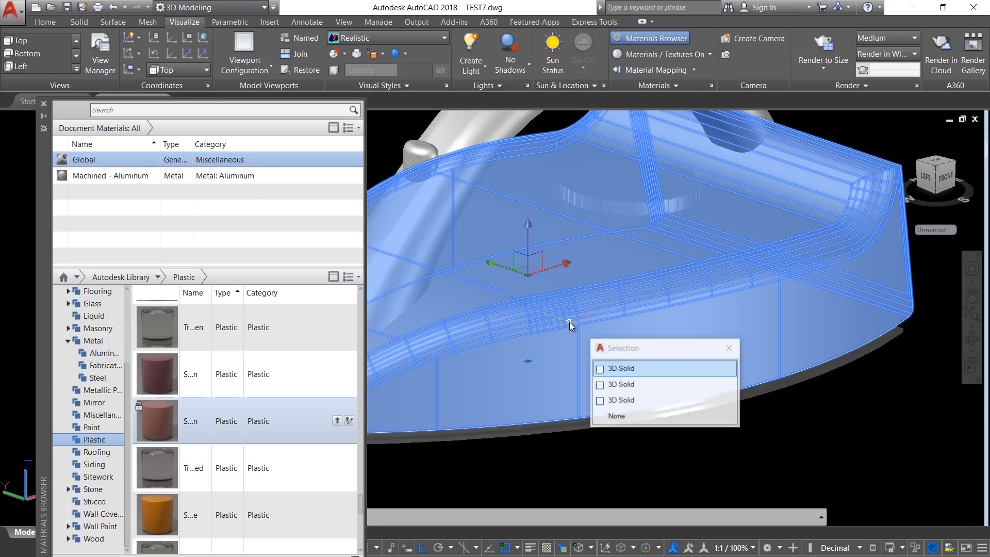
left_click(499, 113)
right_click(202, 419)
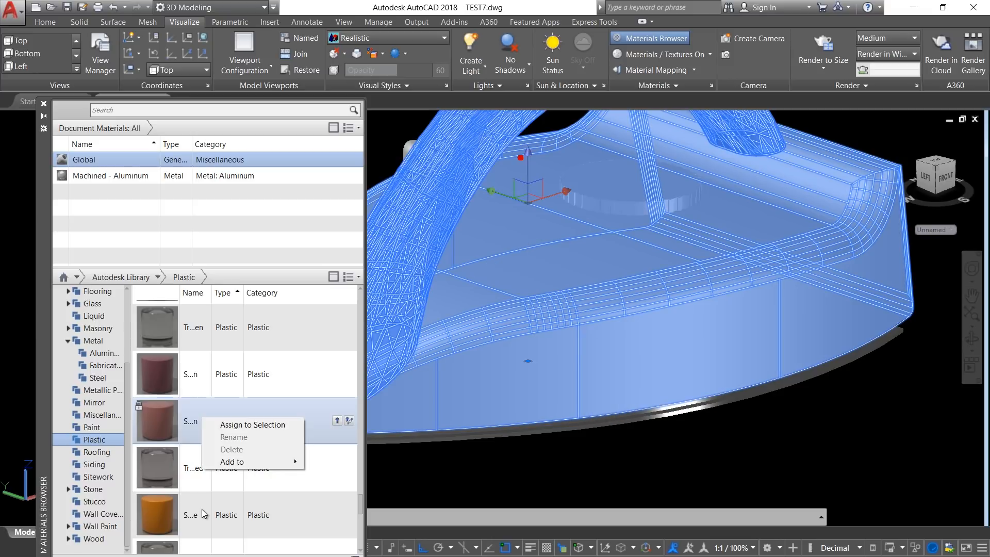
left_click(235, 424)
key("Escape")
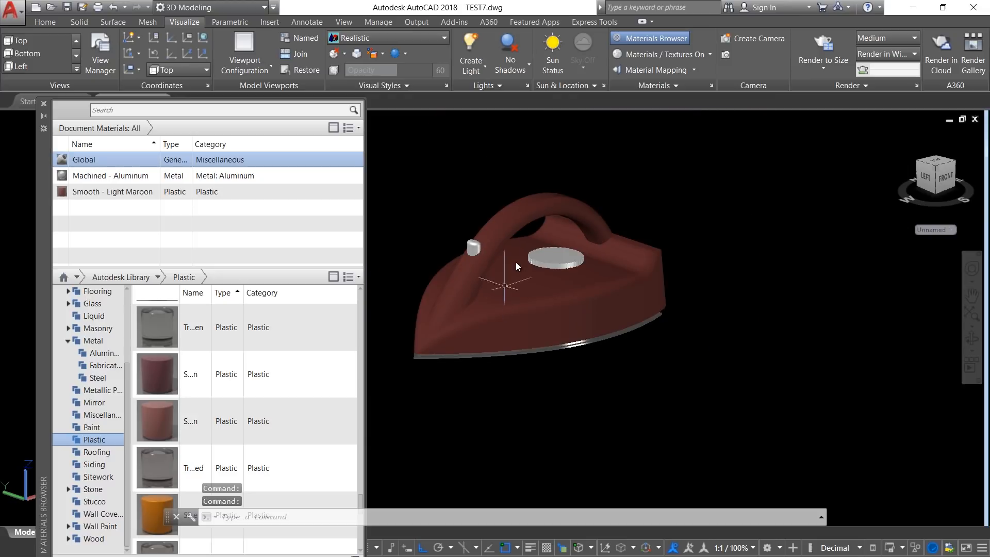
Step: Change the Smooth - Light Maroon material's color to RGB 241, 180, 106 and close its editor
scroll(516, 261, "up", 4)
key("Escape")
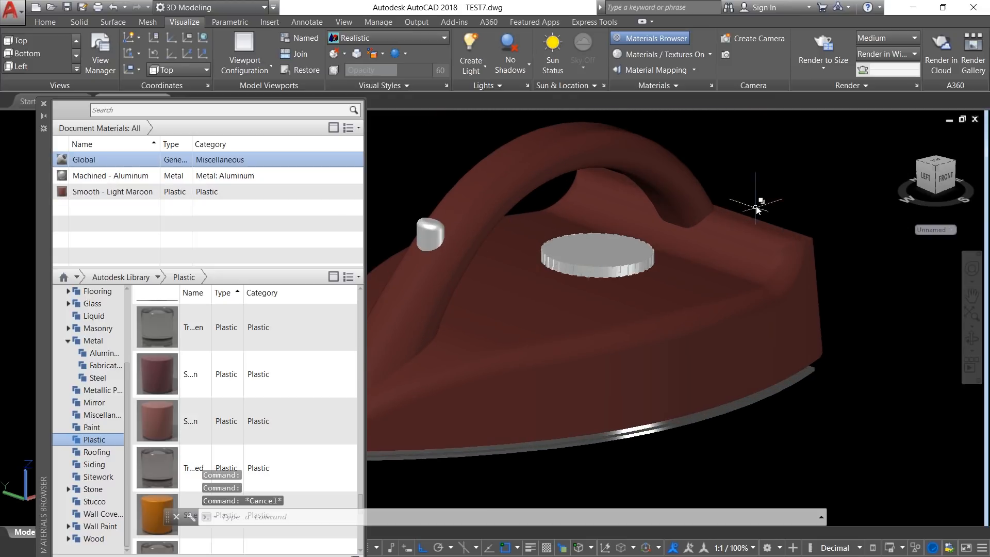
left_click(117, 196)
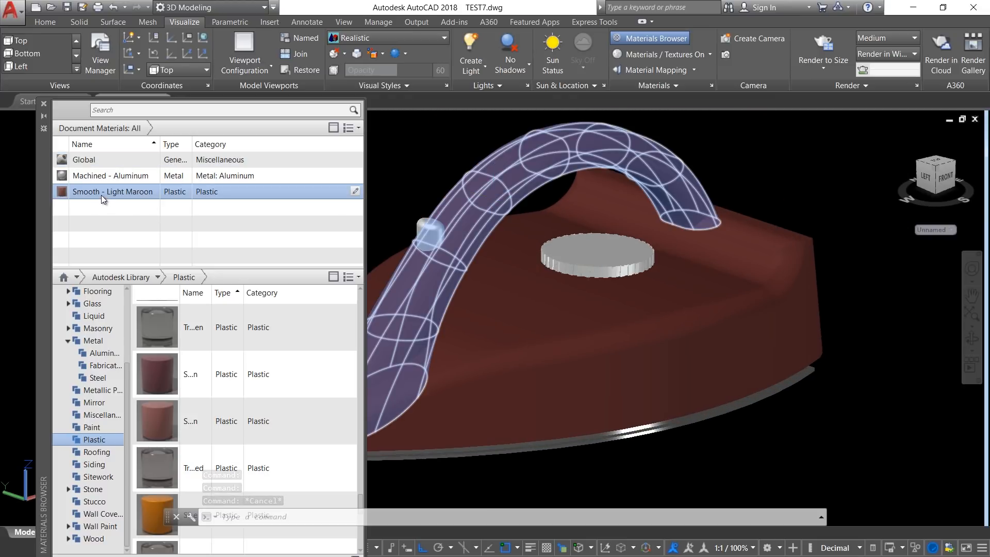
double_click(102, 193)
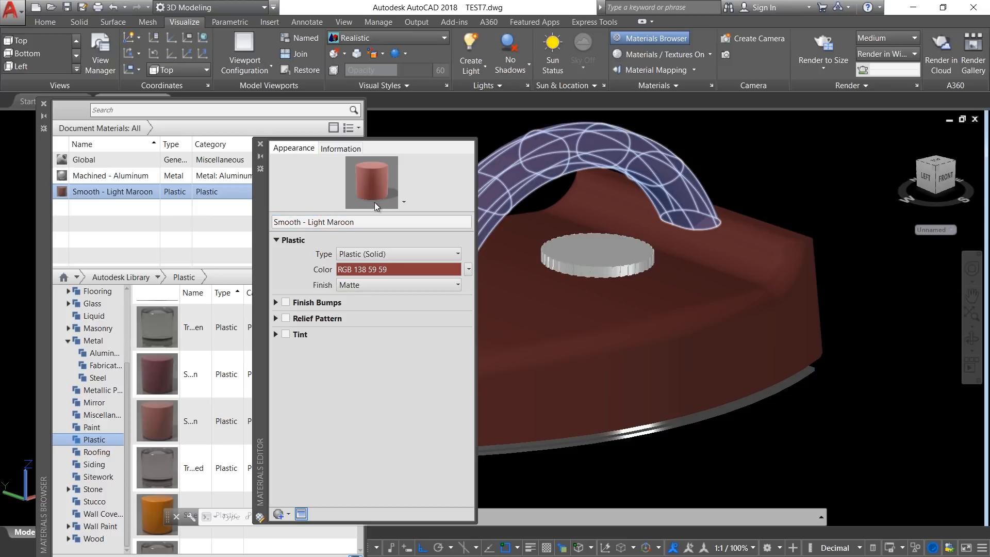
left_click(380, 270)
left_click(393, 235)
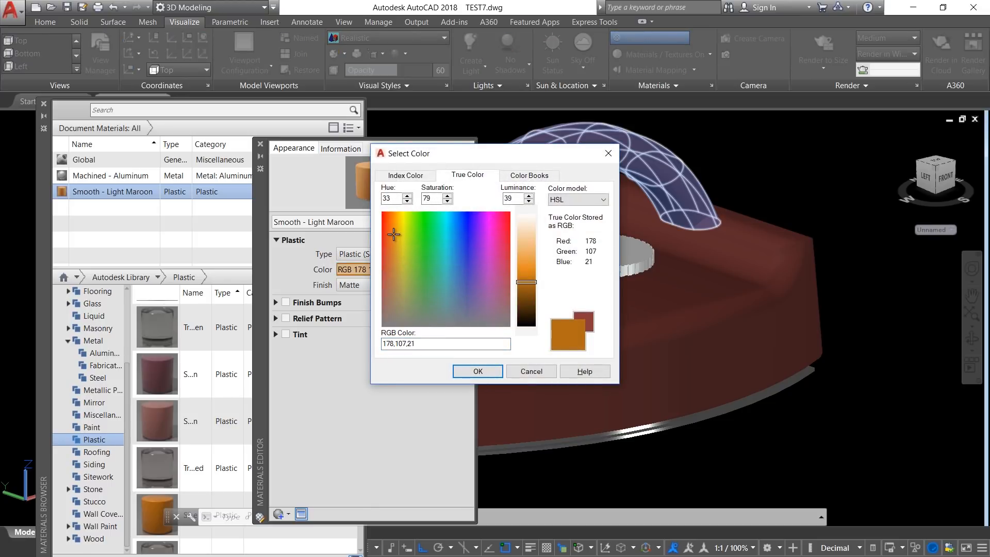
left_click_drag(392, 233, 394, 230)
left_click_drag(526, 281, 523, 255)
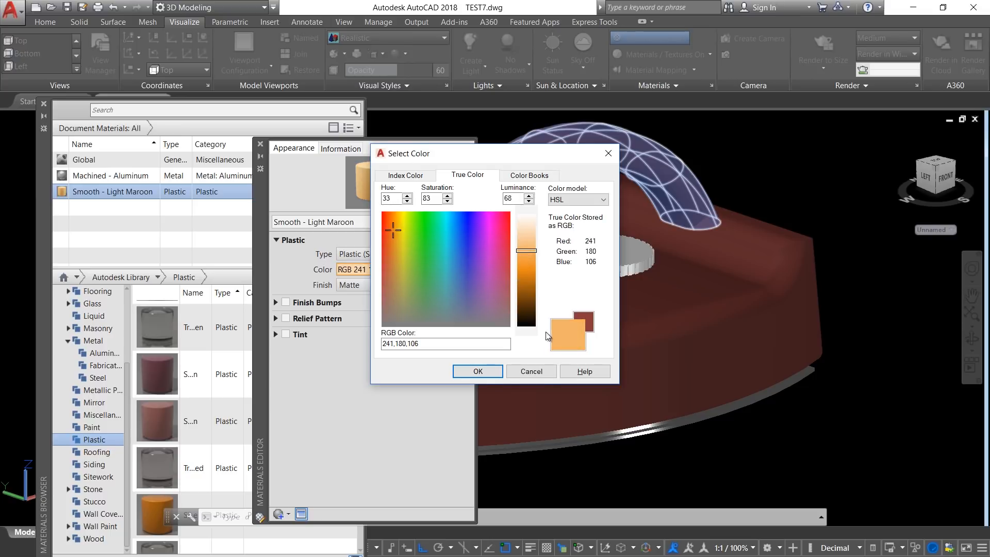
left_click(478, 371)
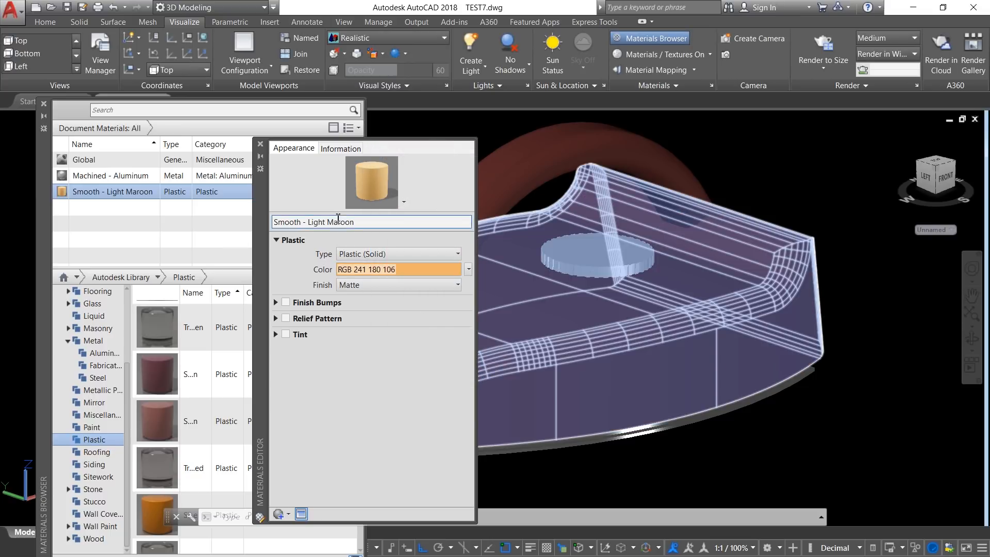
left_click(260, 144)
Step: Assign the recolored Smooth - Light Maroon material to the iron's handle and body
left_click(652, 160)
left_click(762, 248)
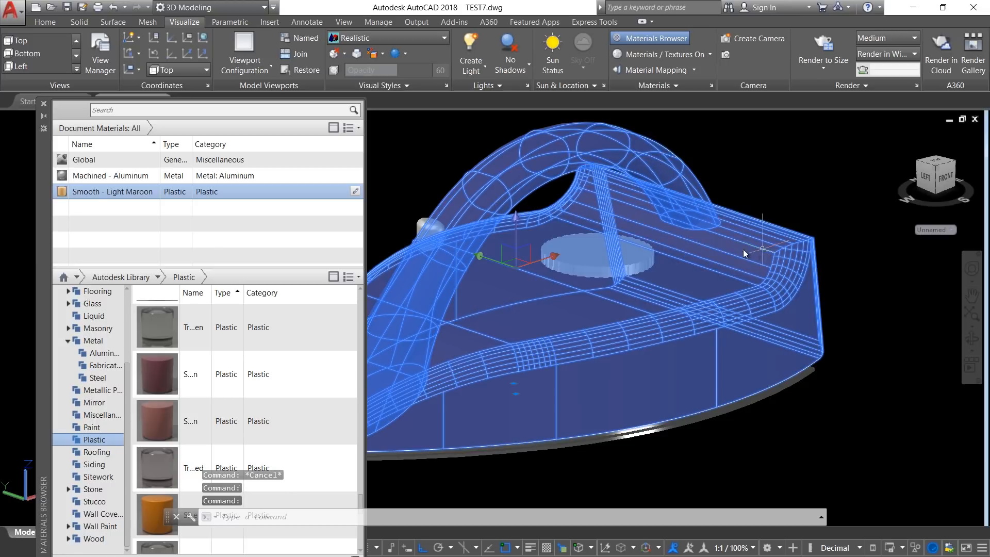
right_click(100, 195)
left_click(135, 201)
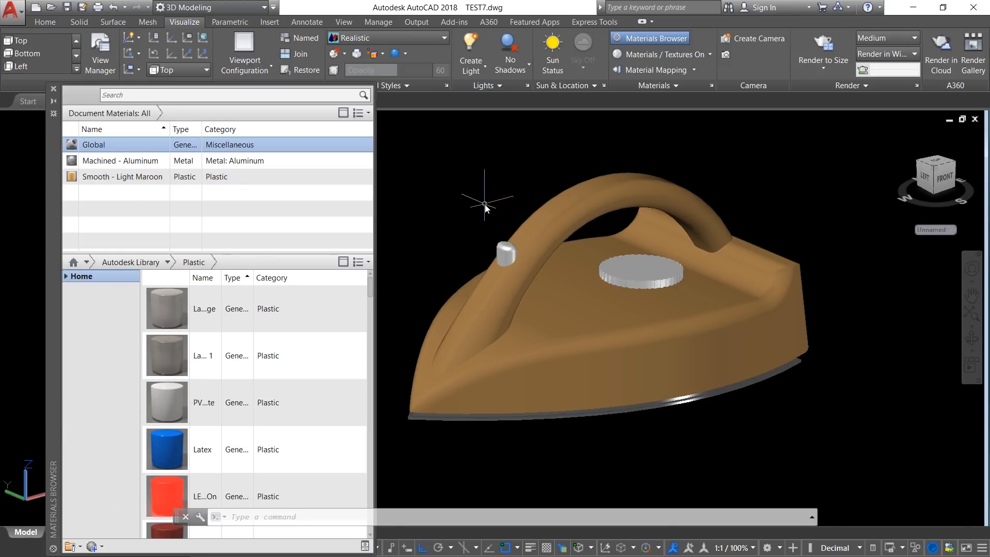
Step: Duplicate the Global material and rename the copy KNOB
scroll(657, 277, "up", 2)
left_click(657, 277)
scroll(657, 277, "up", 2)
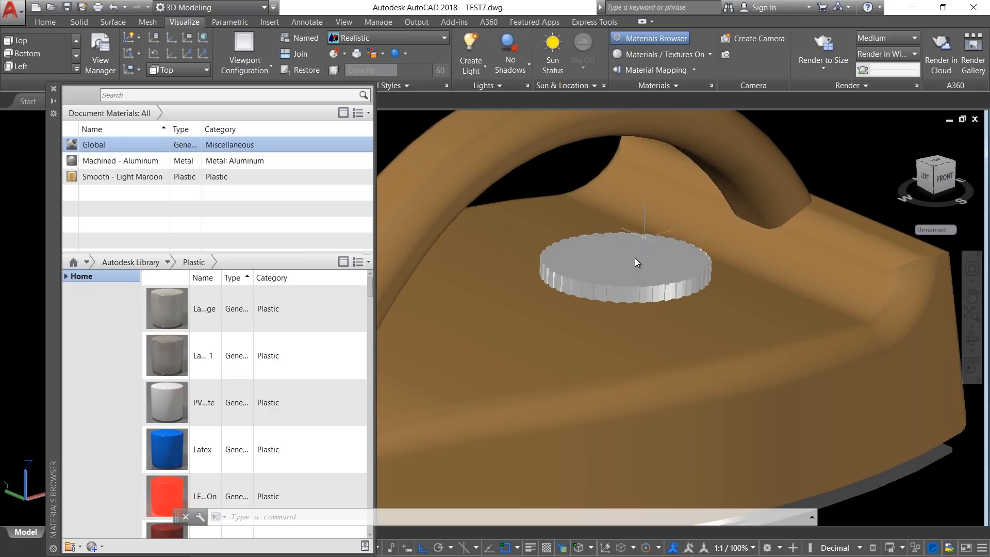
right_click(93, 149)
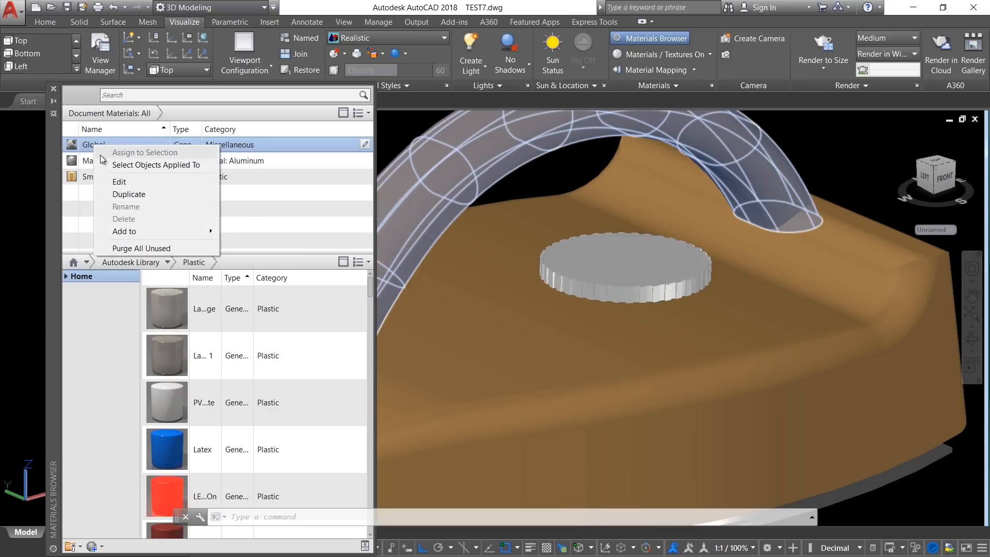
left_click(119, 196)
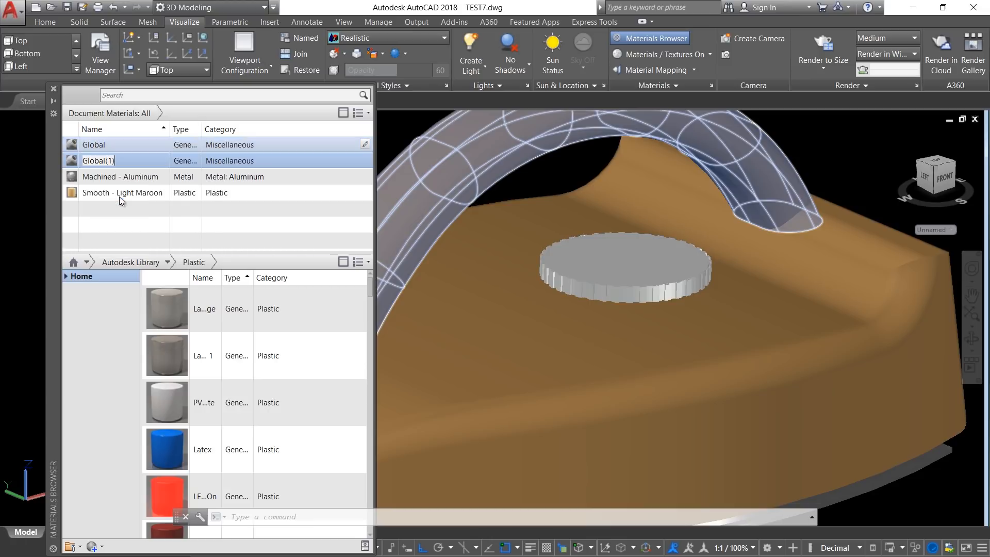
double_click(74, 164)
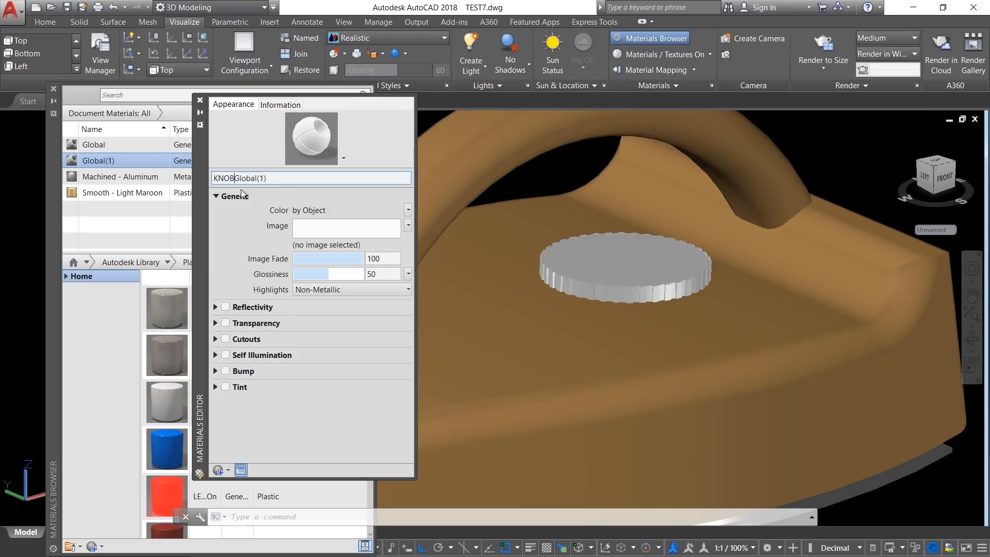
key("Delete")
key("Delete")
key("Delete")
key("Delete")
key("Delete")
key("Delete")
key("Delete")
key("Delete")
key("Delete")
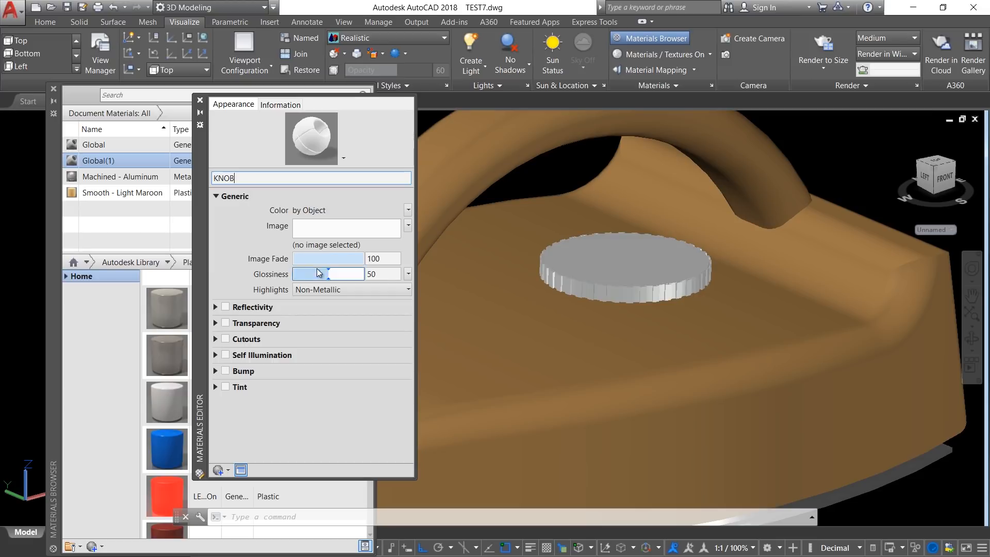
Step: Preview iron box knob.jpg from the Desktop and load it as the KNOB material's image texture
left_click(330, 233)
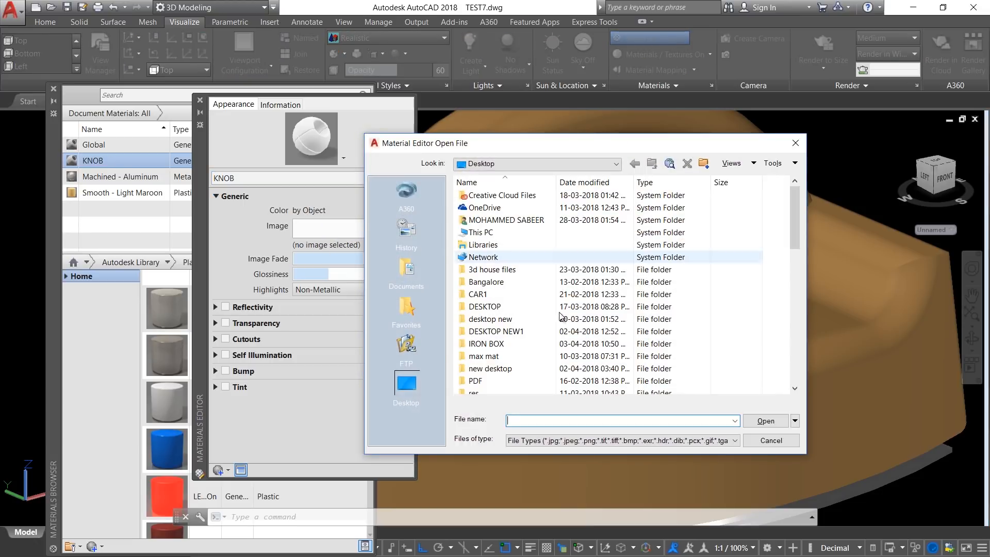
left_click_drag(793, 240, 794, 315)
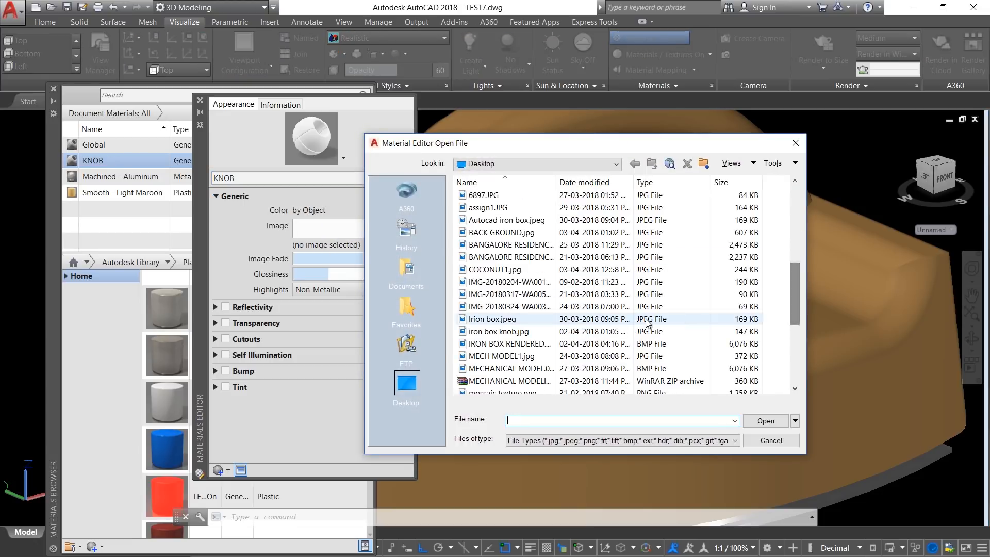
left_click(516, 333)
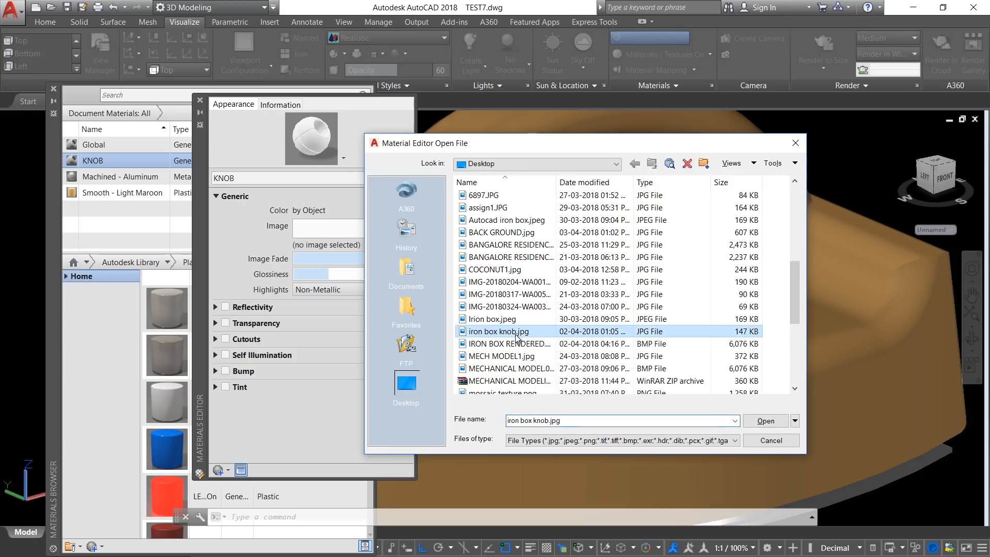
right_click(515, 333)
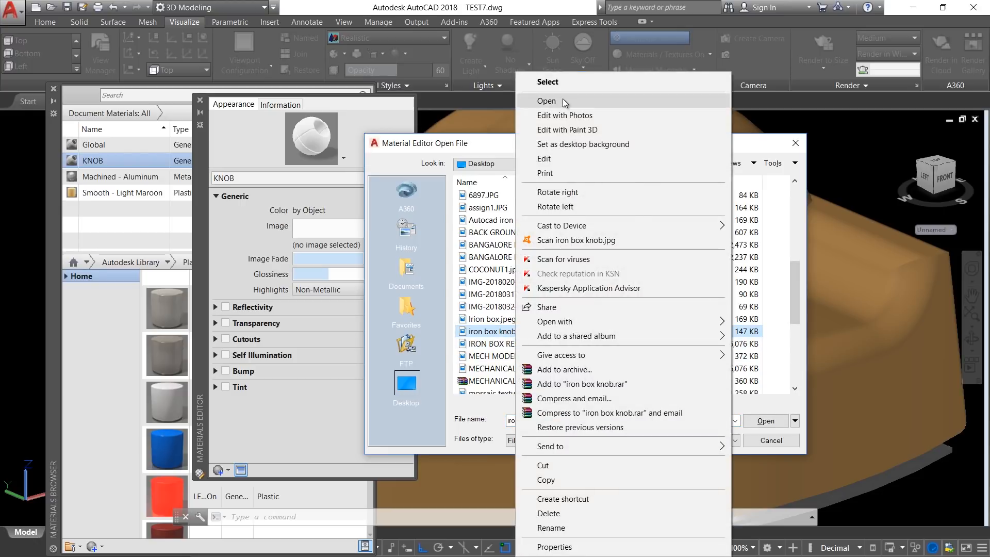
left_click(562, 98)
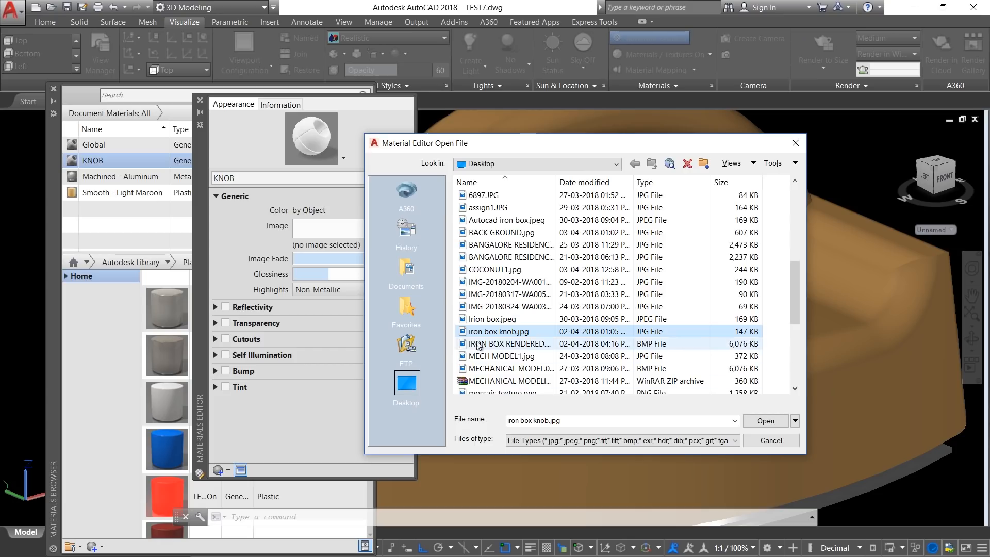
left_click(762, 423)
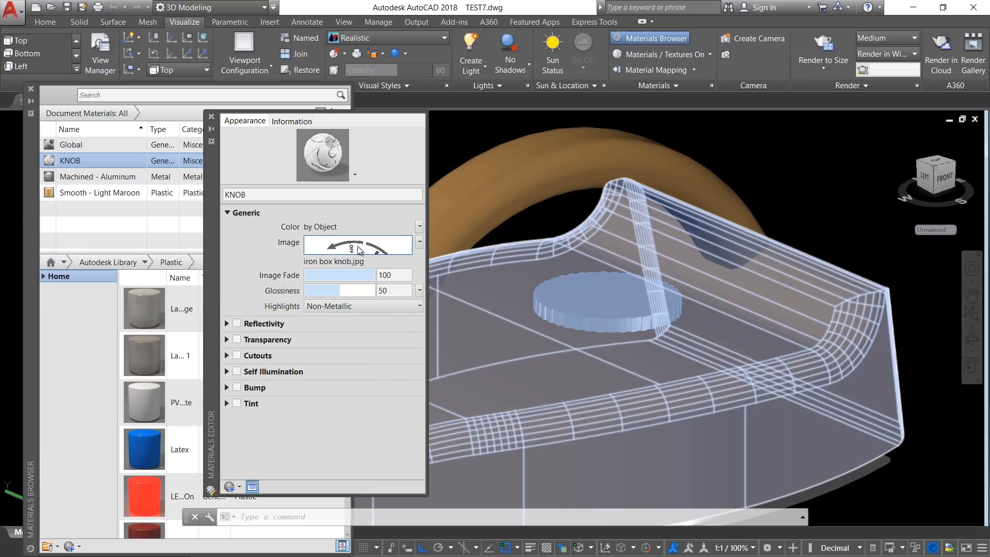
Step: Set the knob texture's sample size to 5.0 by 5.0 and close the texture and material editors
mouse_move(359, 250)
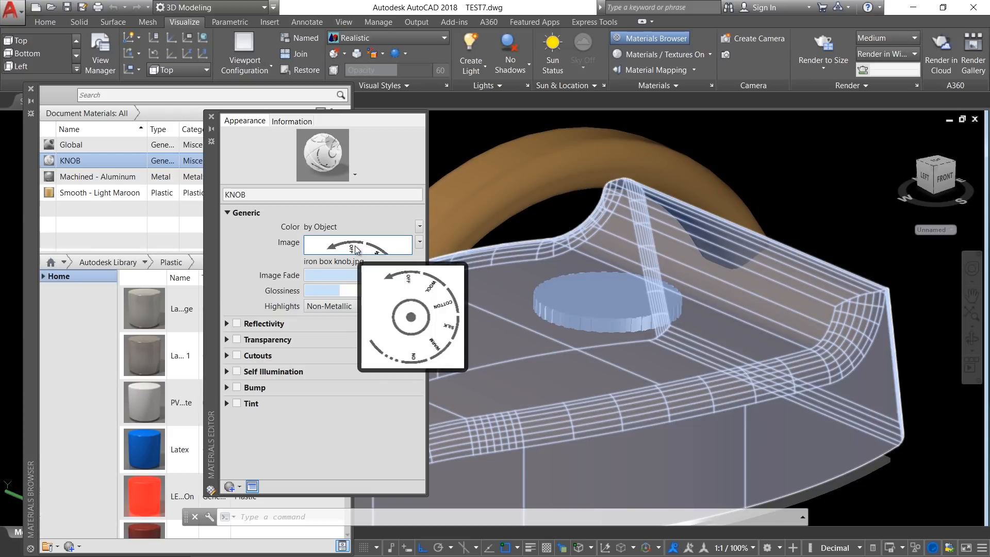
left_click(356, 250)
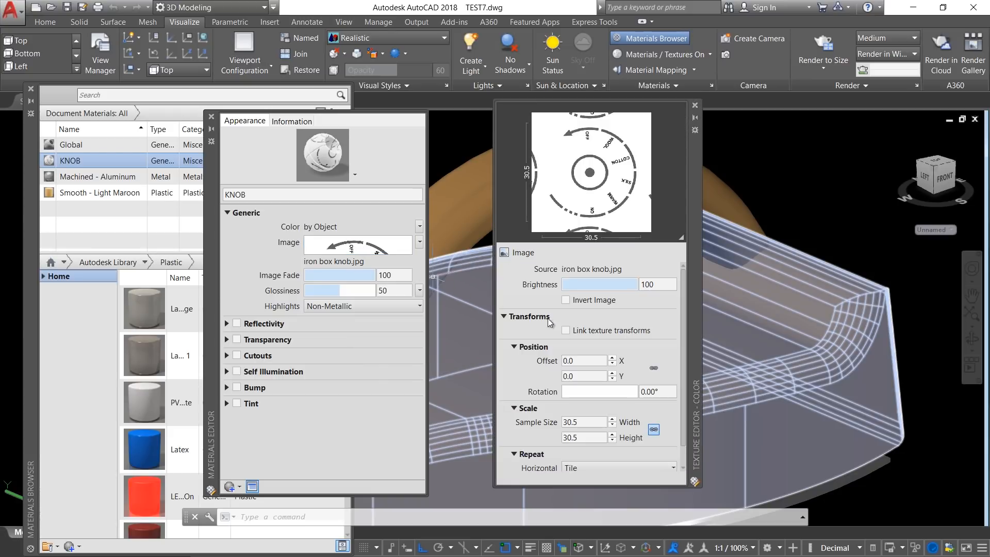
left_click(588, 423)
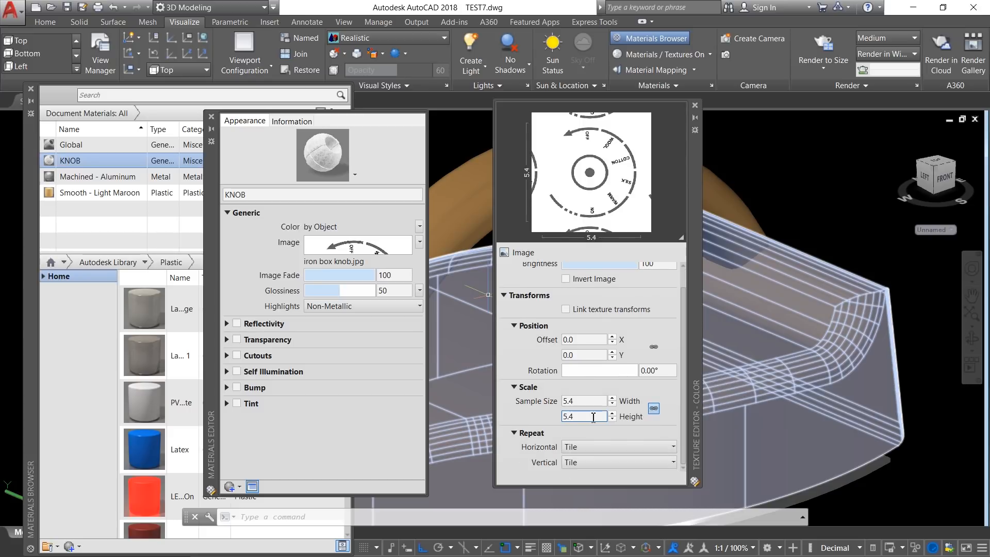
scroll(592, 417, "down", 3)
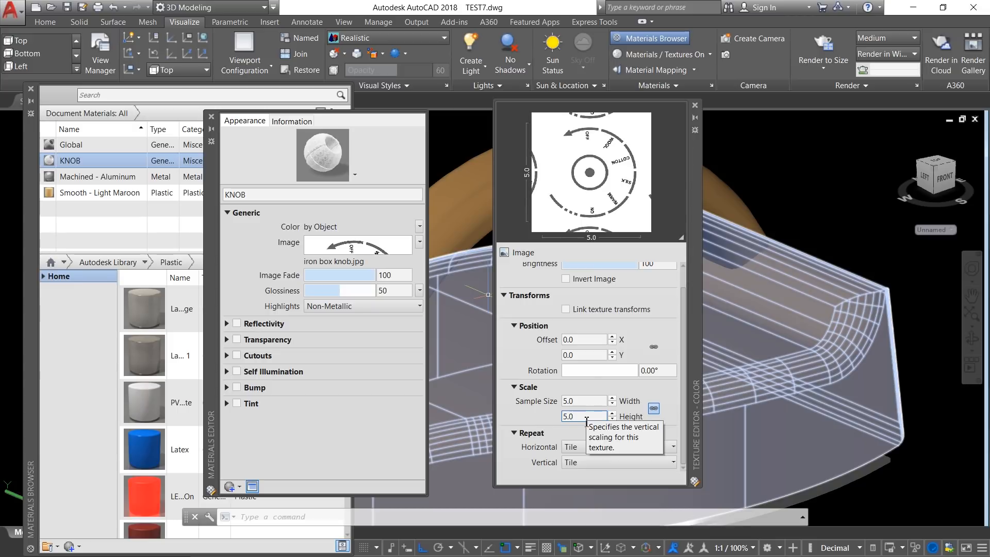
left_click(695, 105)
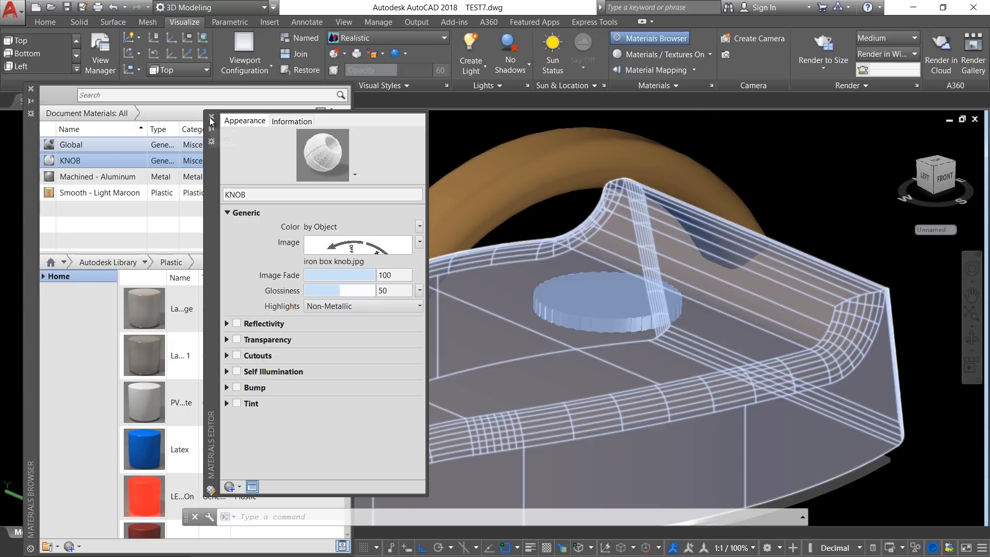
left_click(210, 119)
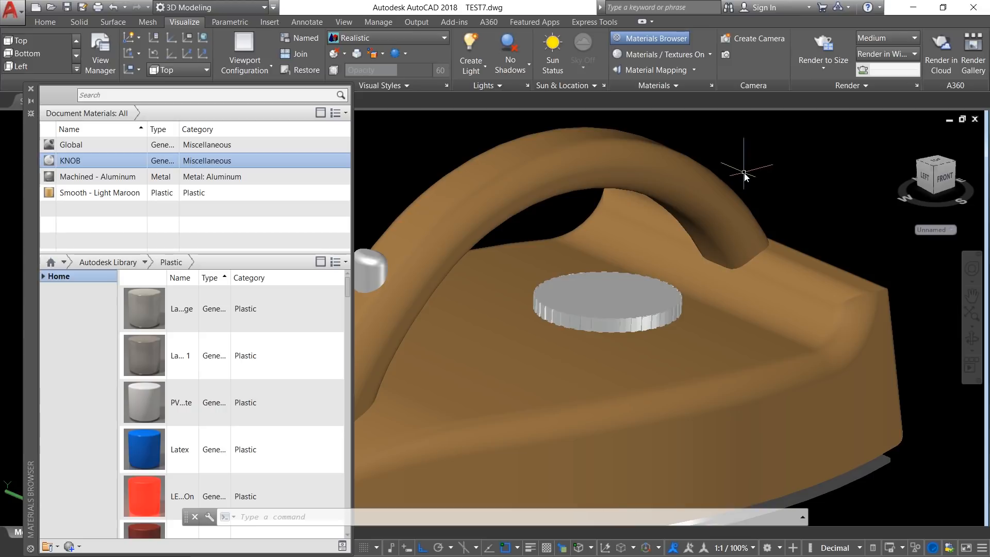
Step: Assign the KNOB material to the top face of the toothed dial
left_click(607, 308, "ctrl")
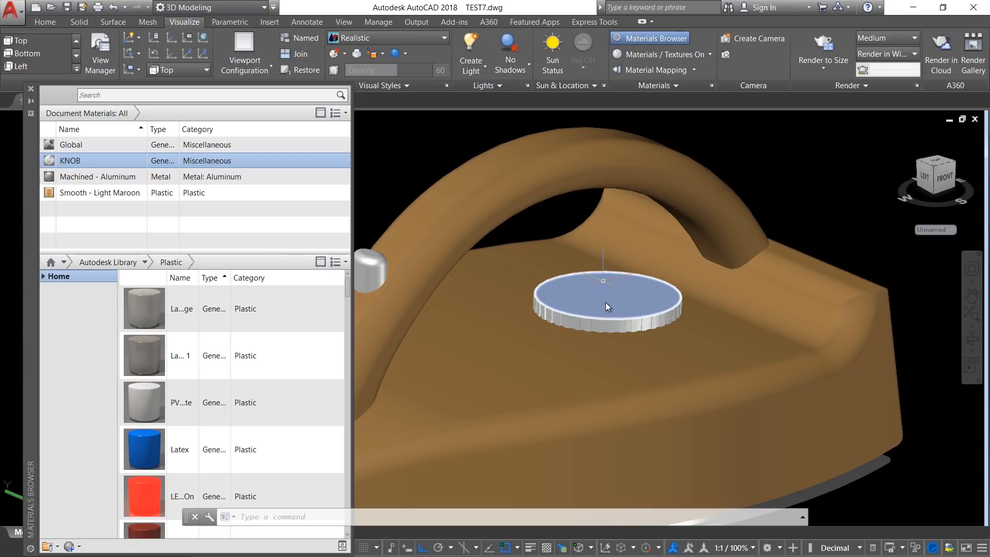
right_click(70, 164)
left_click(85, 170)
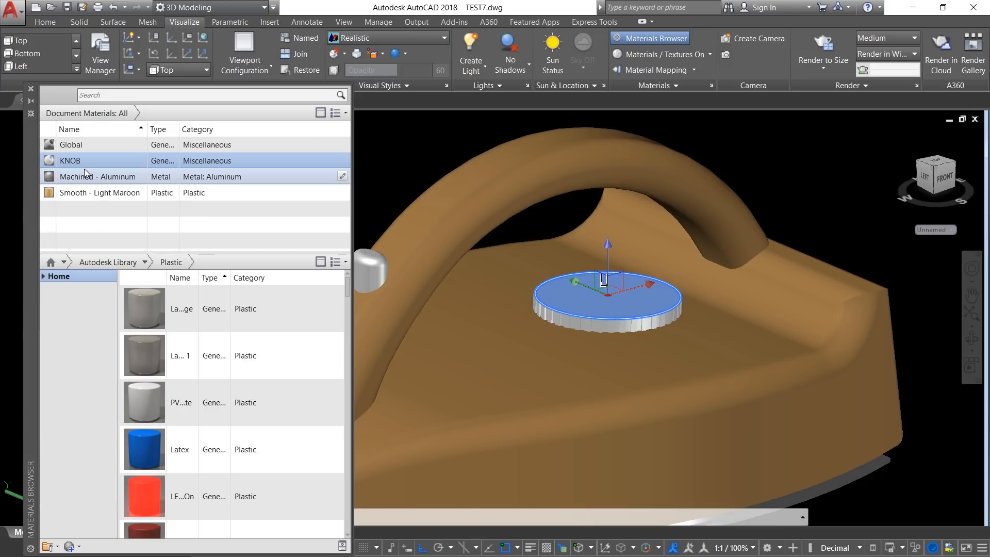
mouse_move(610, 361)
middle_mouse_down("shift")
mouse_move(581, 373)
mouse_move(562, 365)
mouse_move(614, 363)
middle_mouse_up("shift")
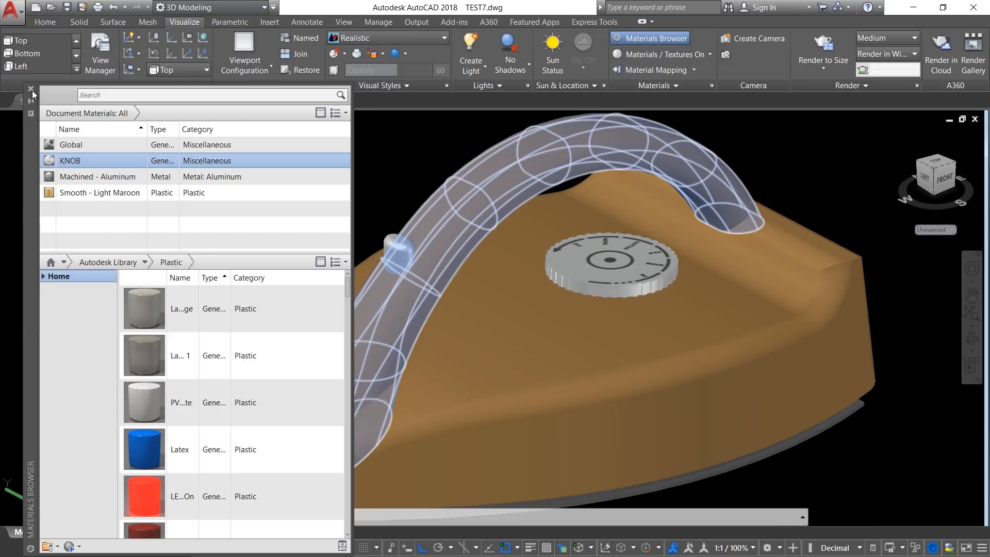
Step: Close the Materials Browser and turn on full shadows with the whole iron in view
left_click(31, 90)
scroll(490, 296, "down", 4)
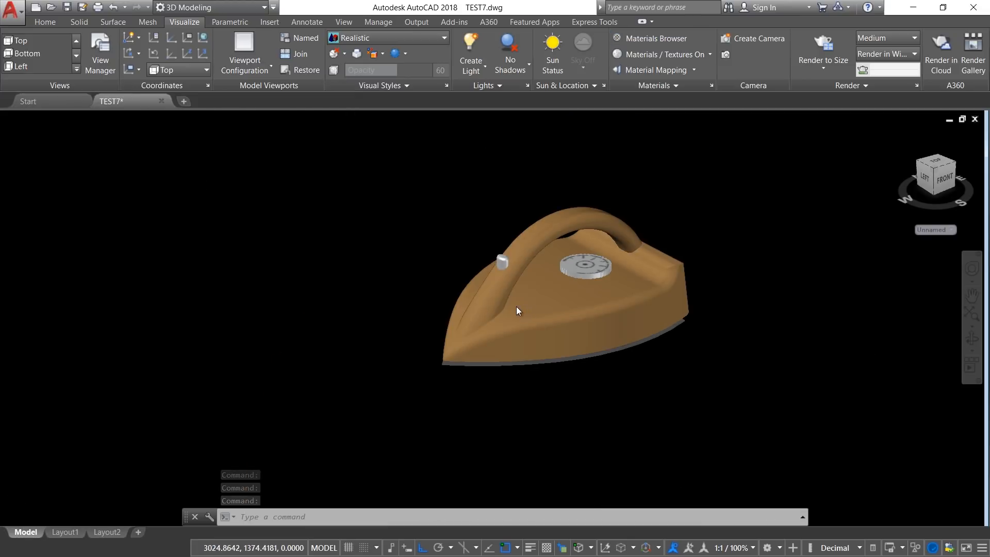
middle_click_drag(488, 295, 542, 276, "shift")
scroll(541, 276, "up", 4)
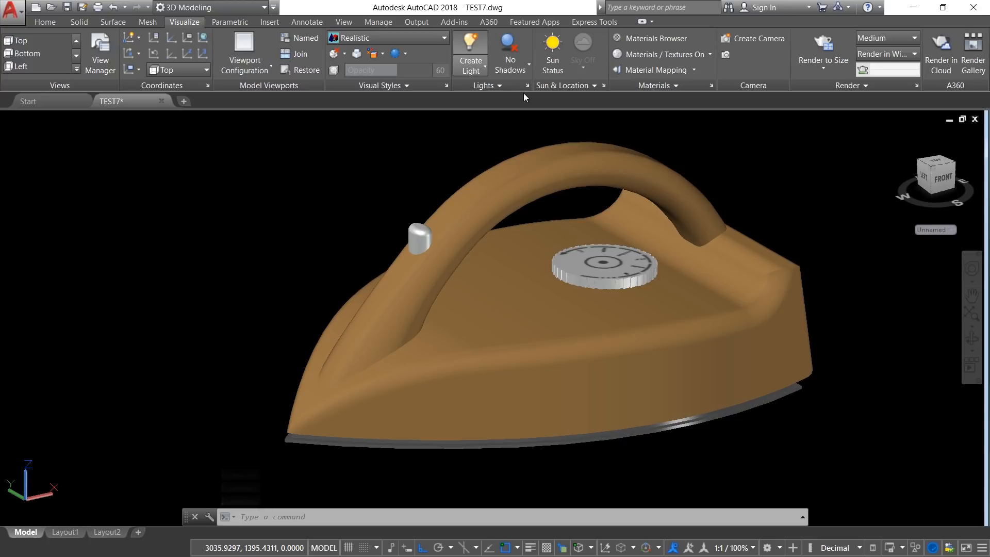
left_click(509, 56)
left_click(514, 140)
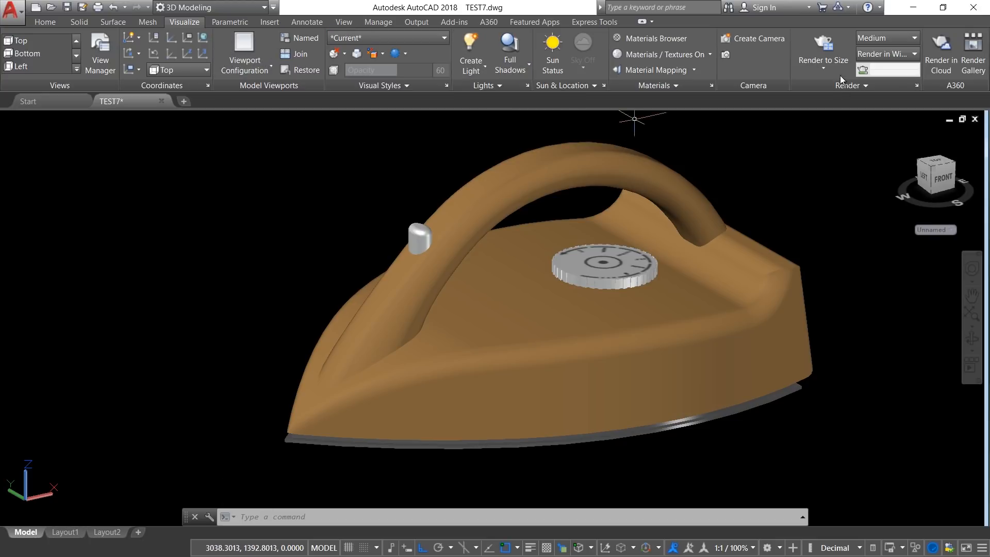
Step: Set the render quality to High and the render size to 1920 x 1080 px - Full HDTV
left_click(882, 38)
left_click(879, 76)
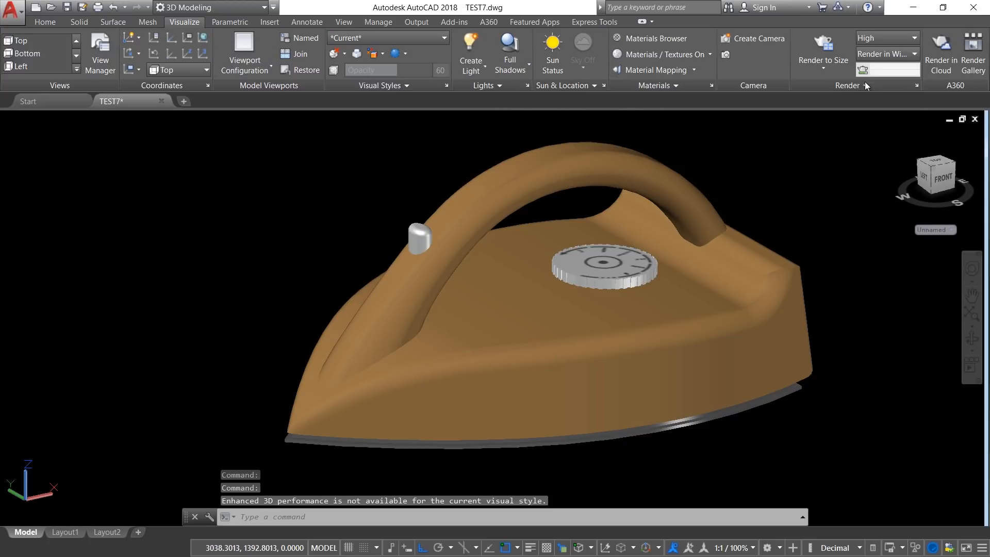
left_click(821, 61)
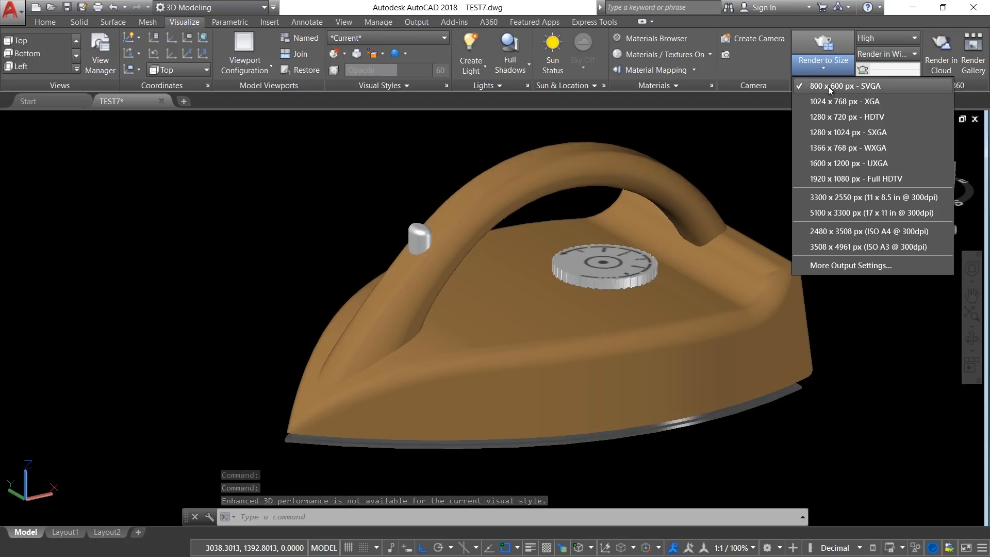
left_click(826, 181)
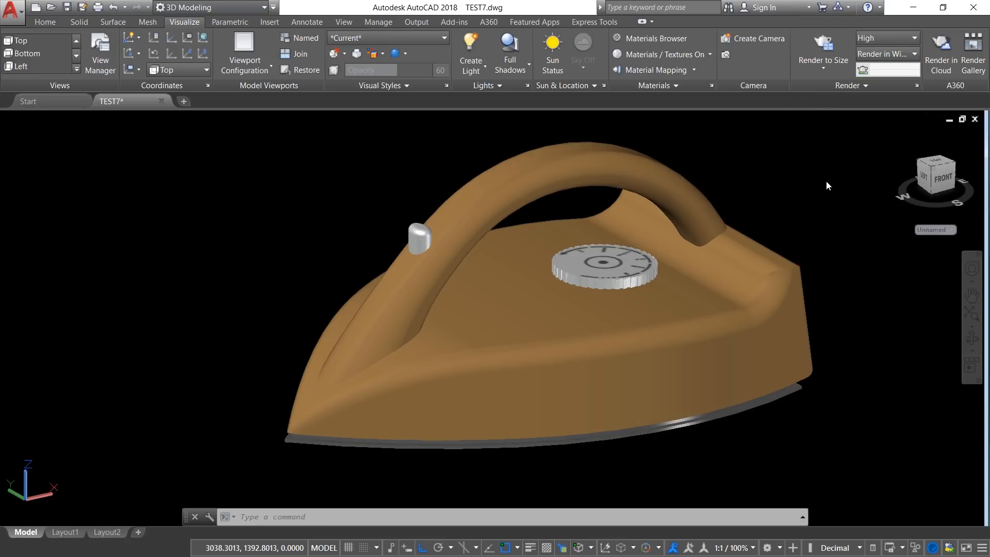
Step: Render the iron, maximize the render window and view the image at 100% zoom
left_click(822, 52)
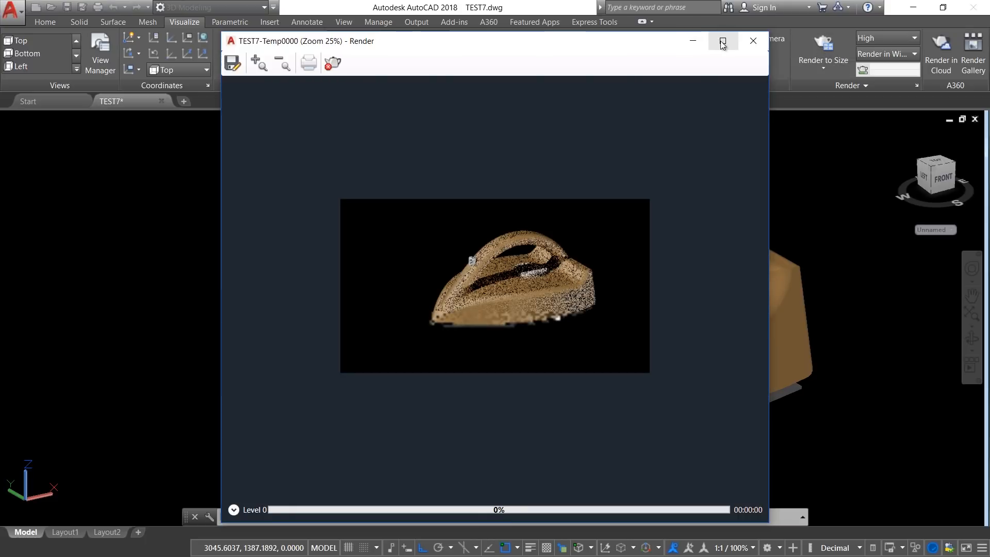
left_click(723, 41)
scroll(517, 284, "up", 2)
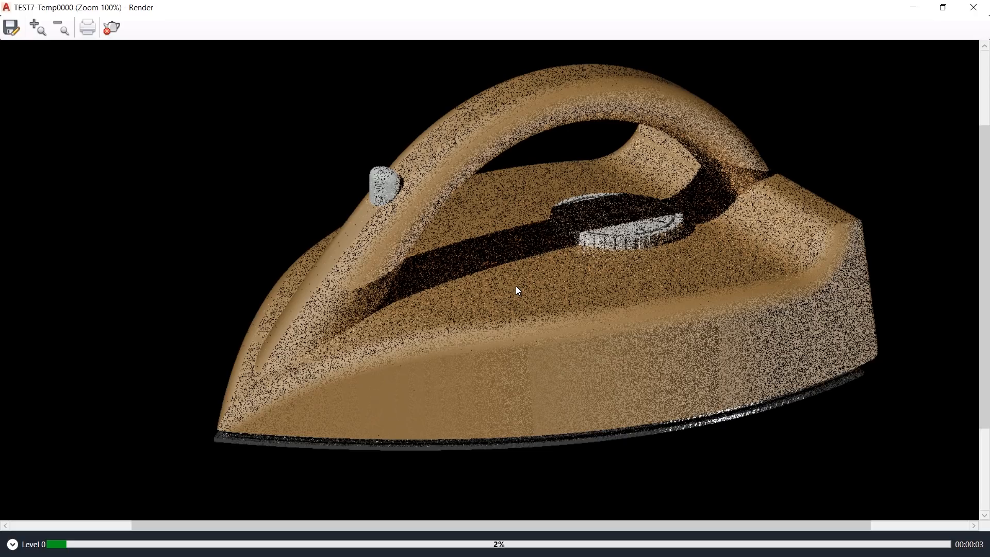